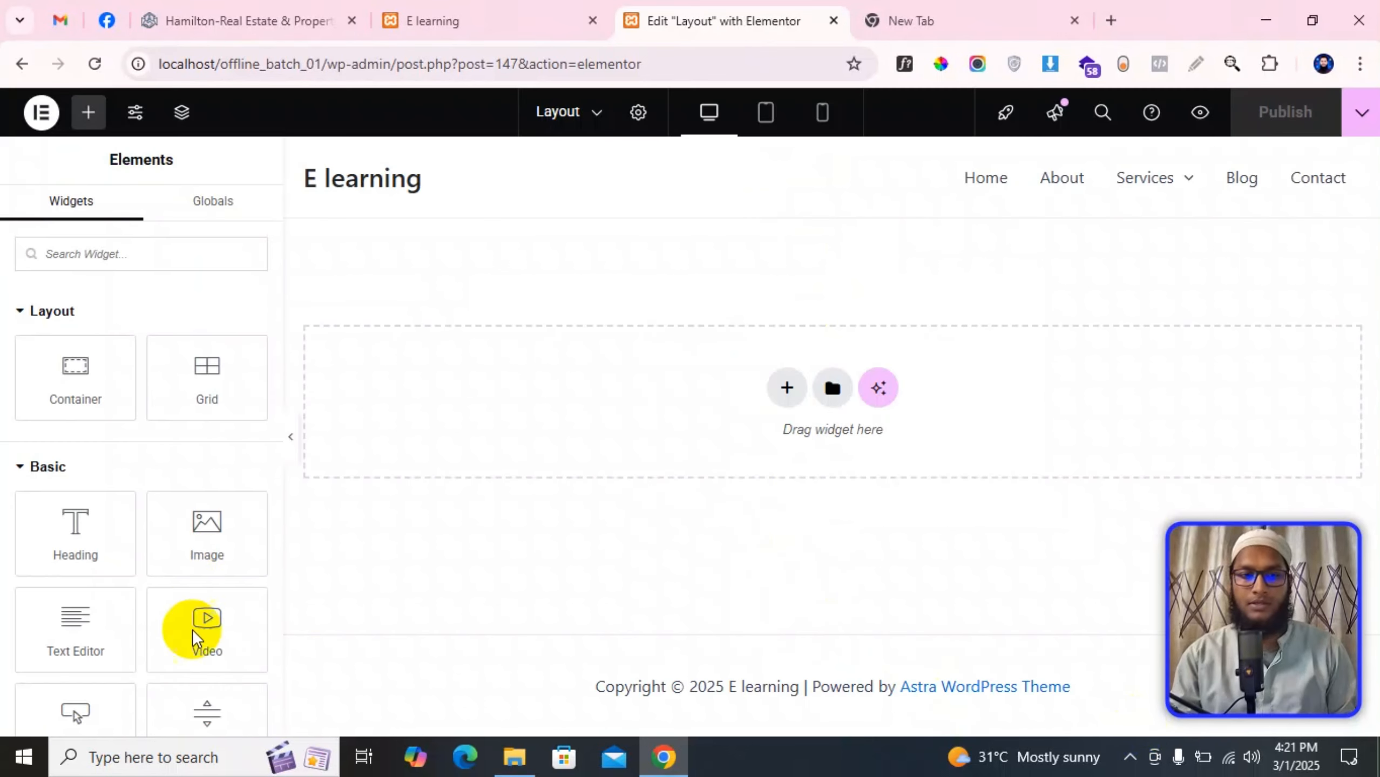
Step: Set the page layout of the Layout page to Elementor Canvas in its page settings
left_click(635, 116)
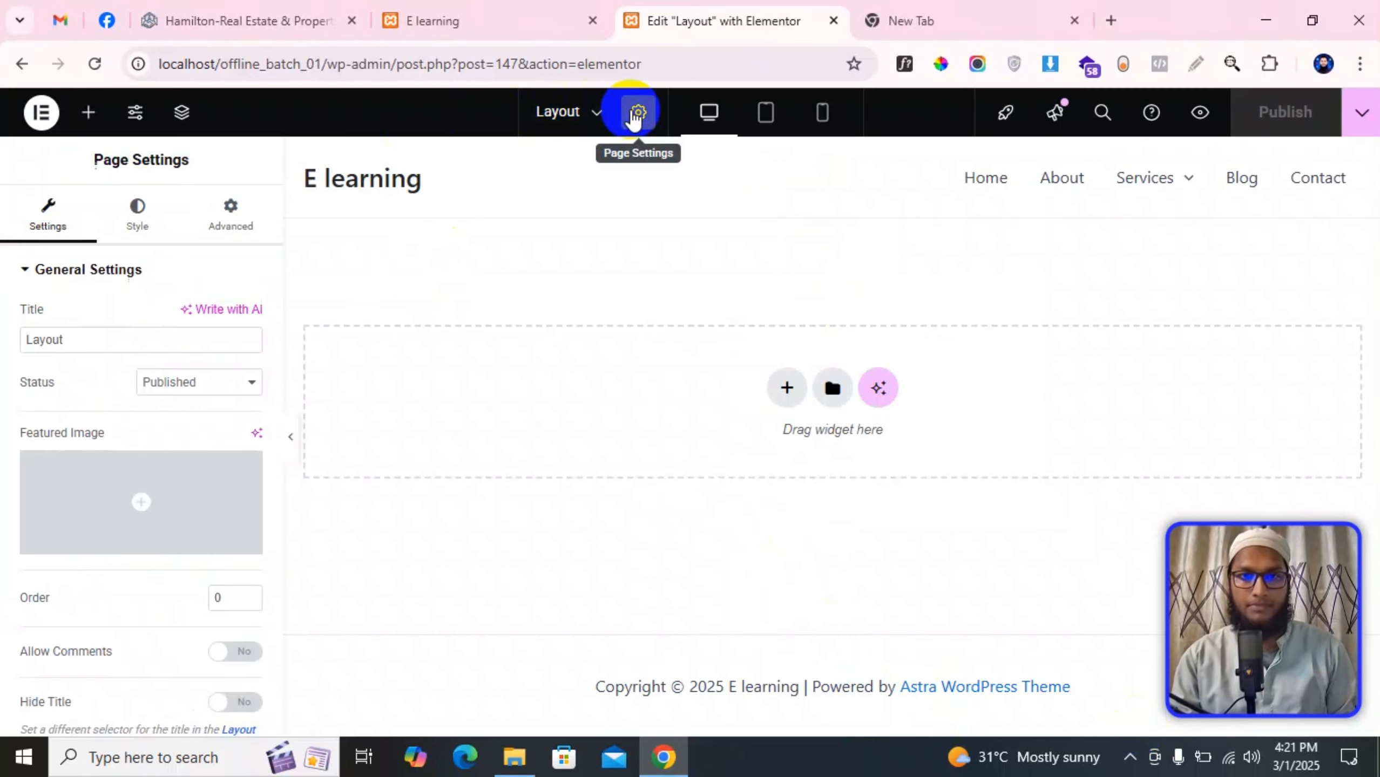
scroll(182, 620, "down", 2)
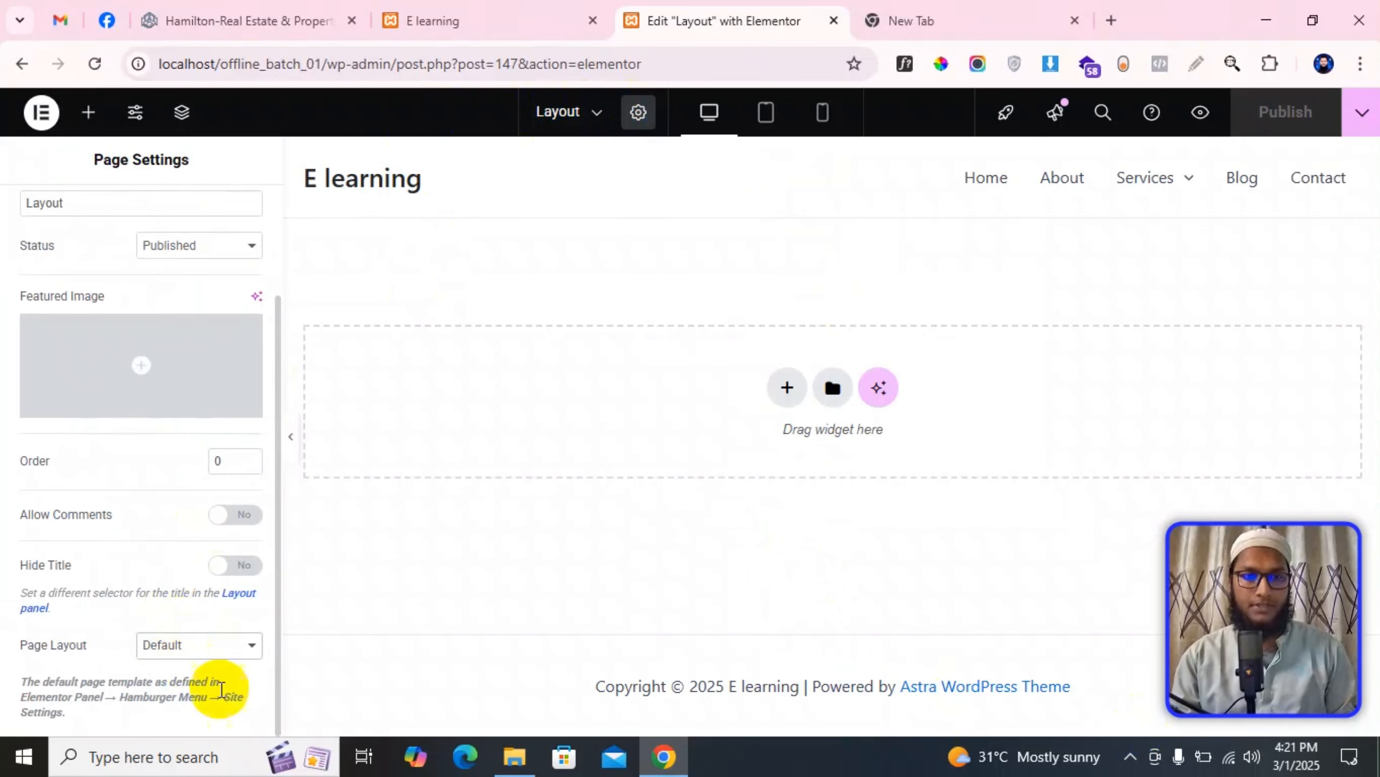
left_click(184, 640)
left_click(198, 571)
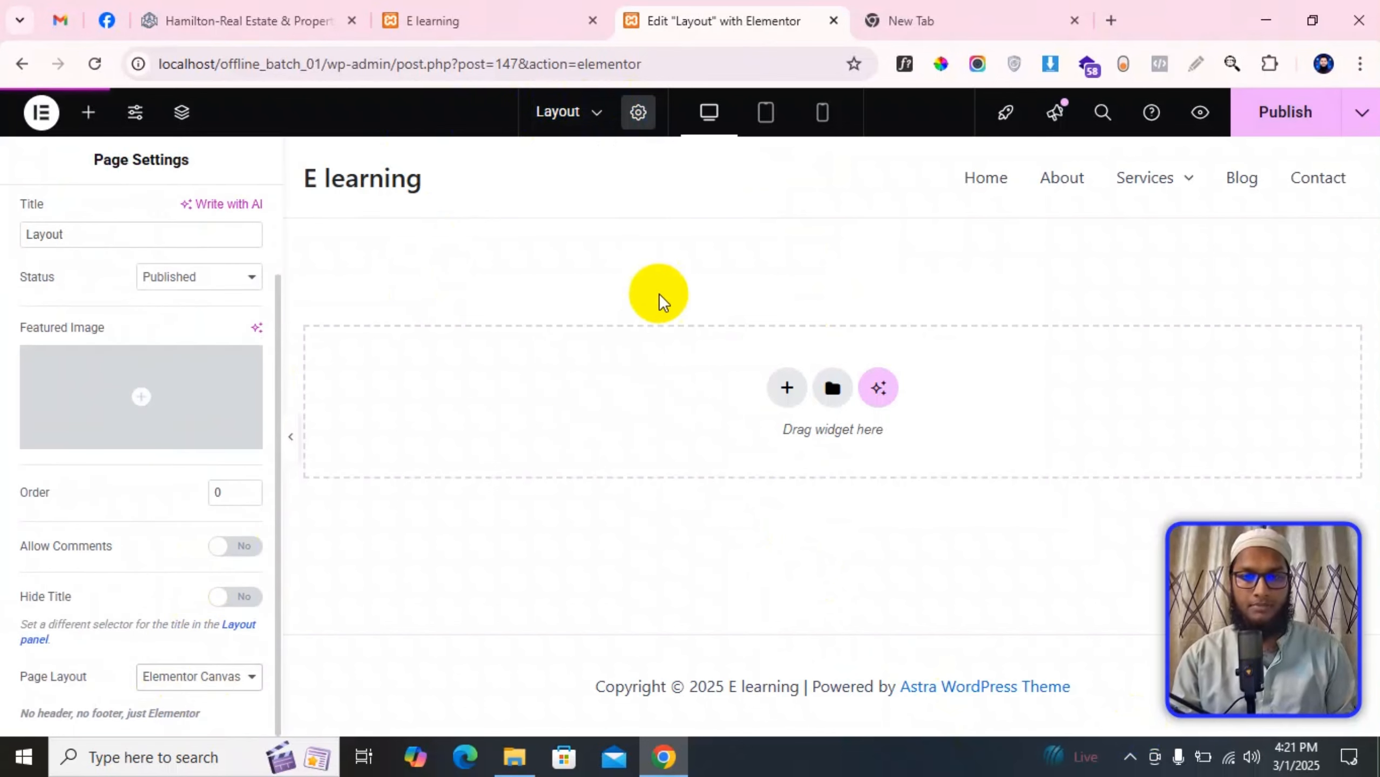
left_click(201, 681)
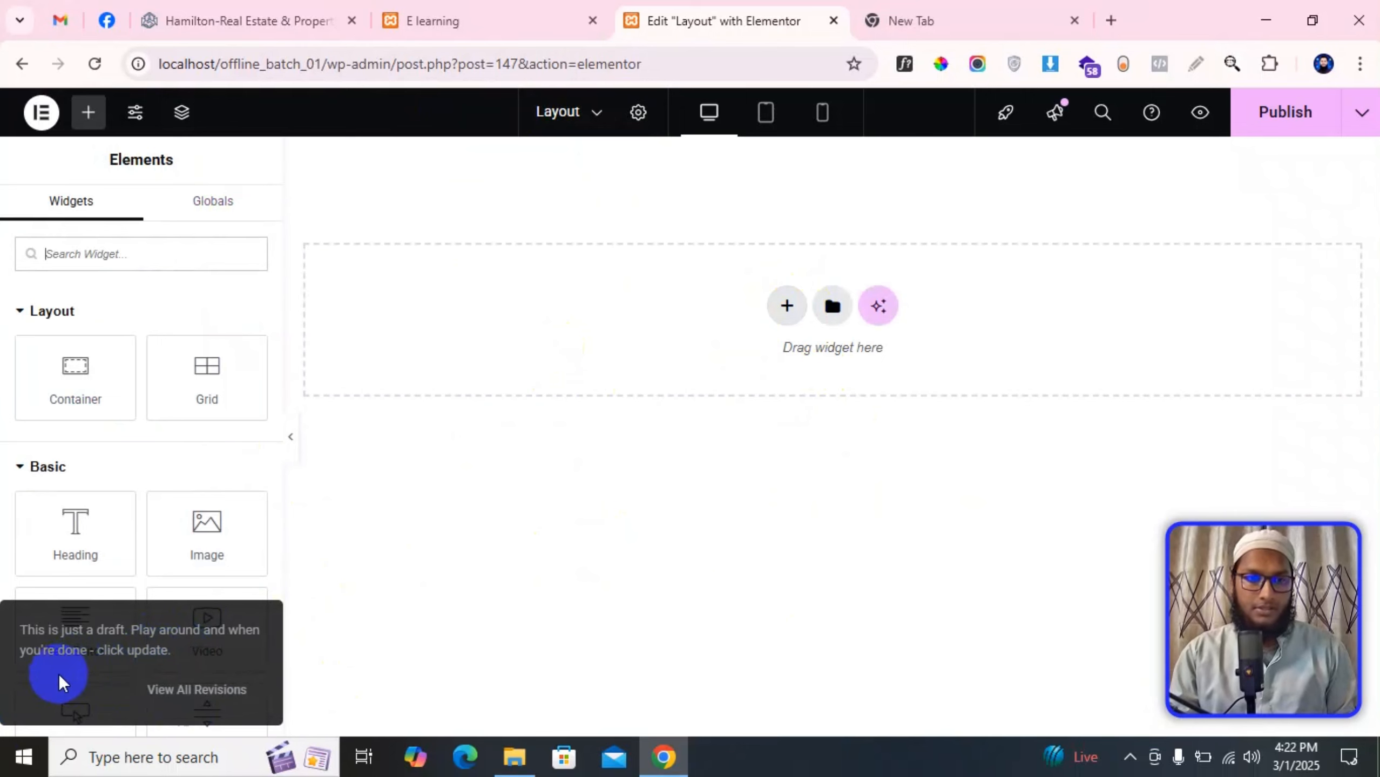
Step: Create a single-column Flexbox container holding a Heading widget and publish the page
left_click(786, 306)
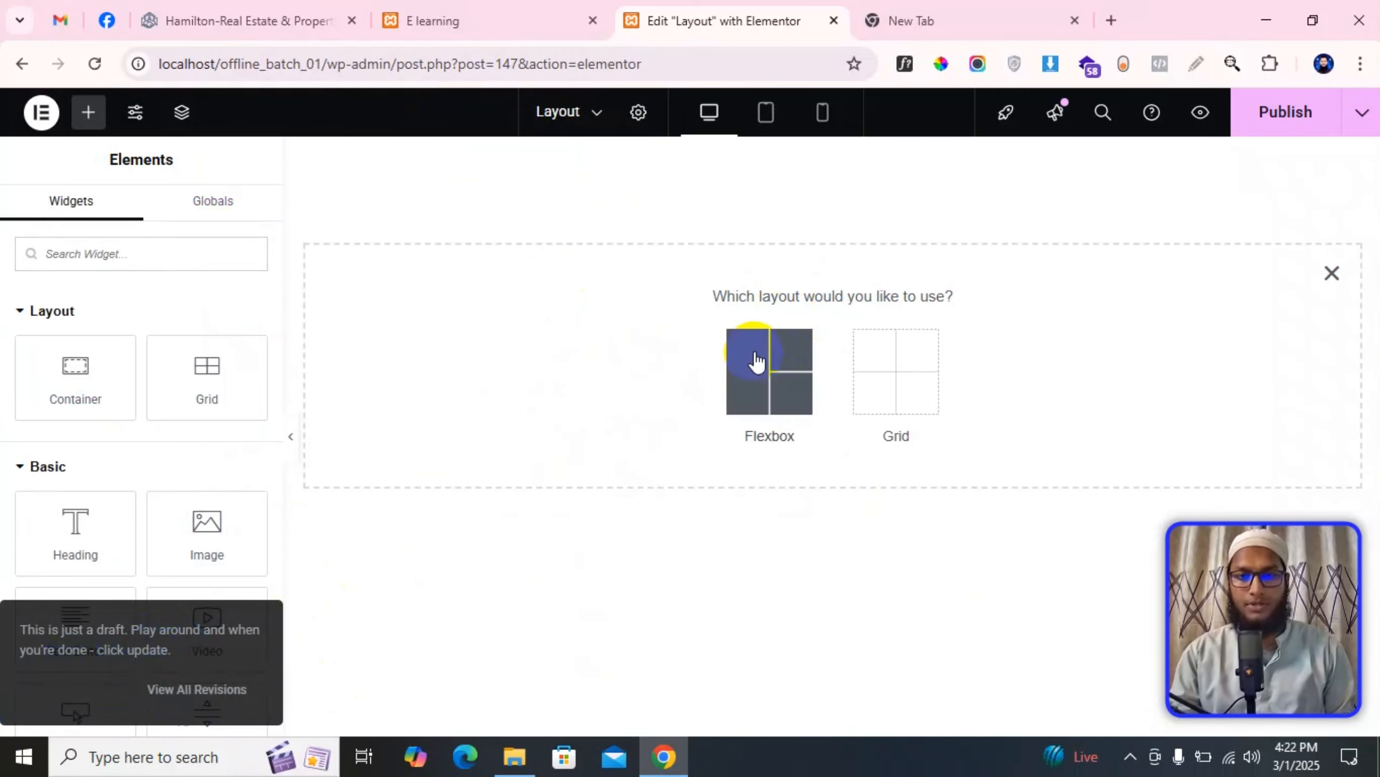
left_click(755, 360)
left_click(506, 375)
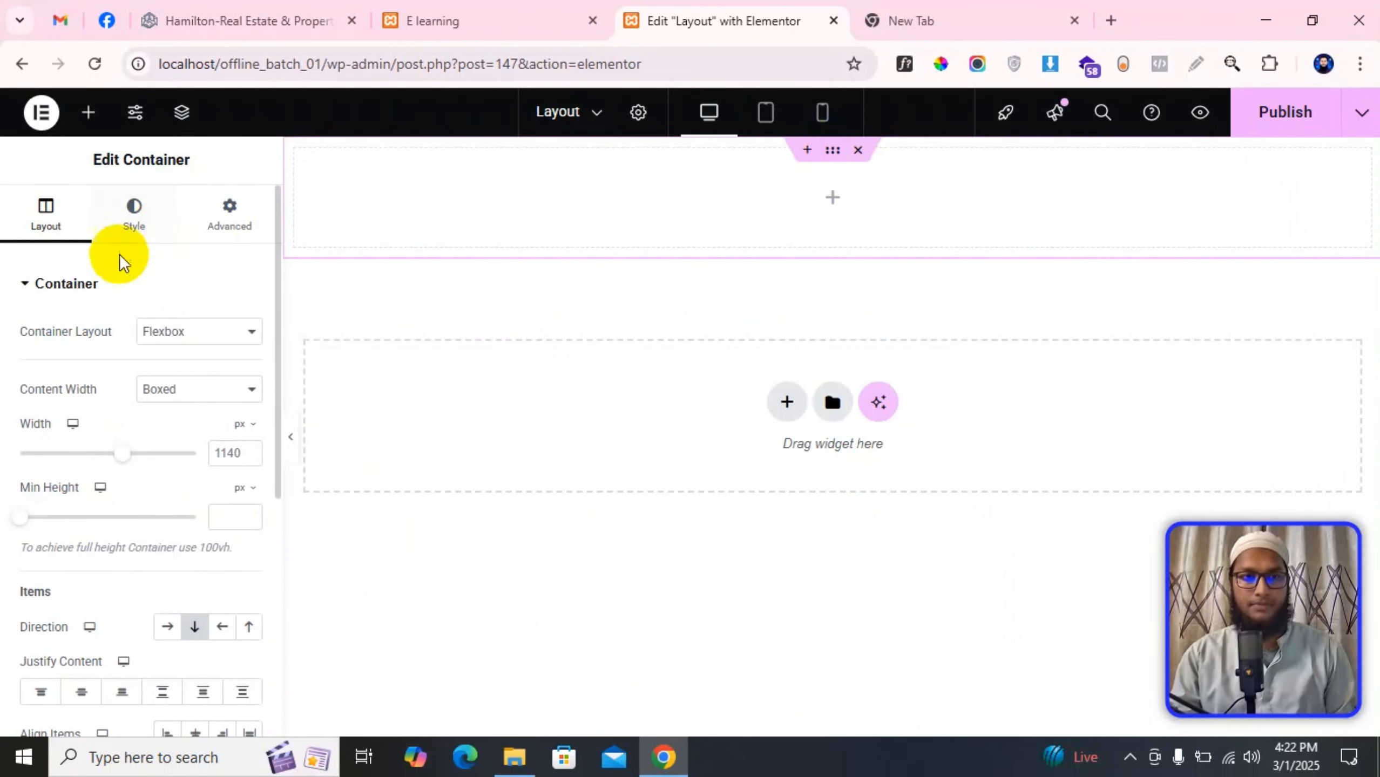
left_click(89, 113)
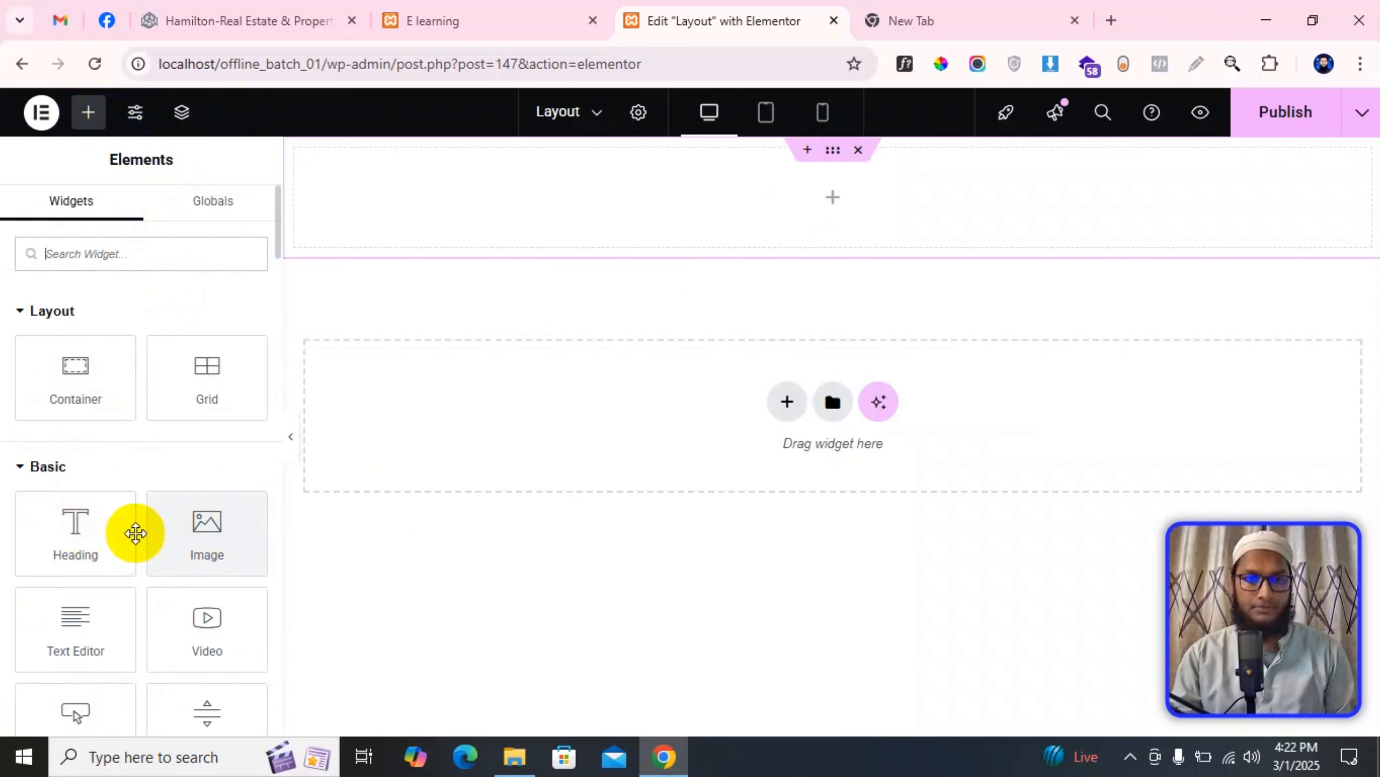
left_click_drag(135, 530, 871, 199)
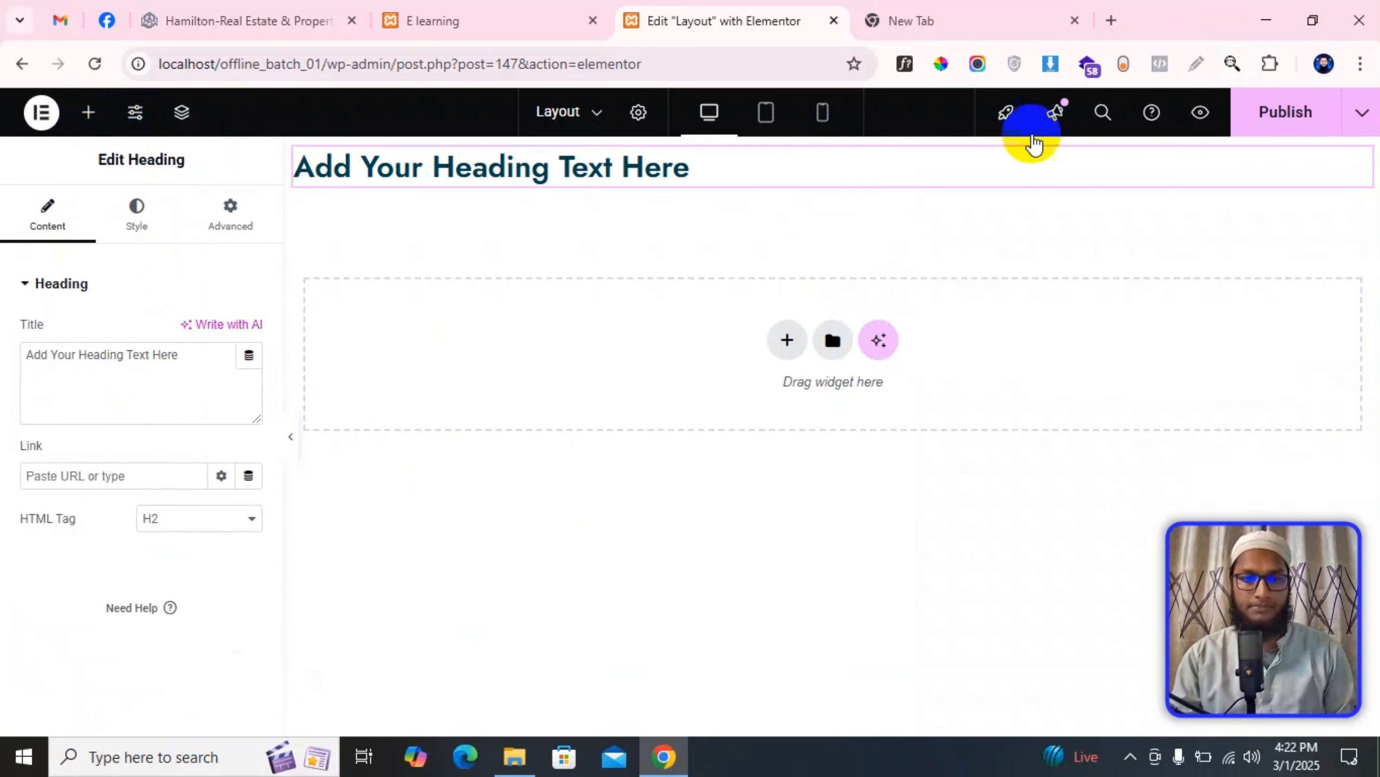
left_click(1264, 120)
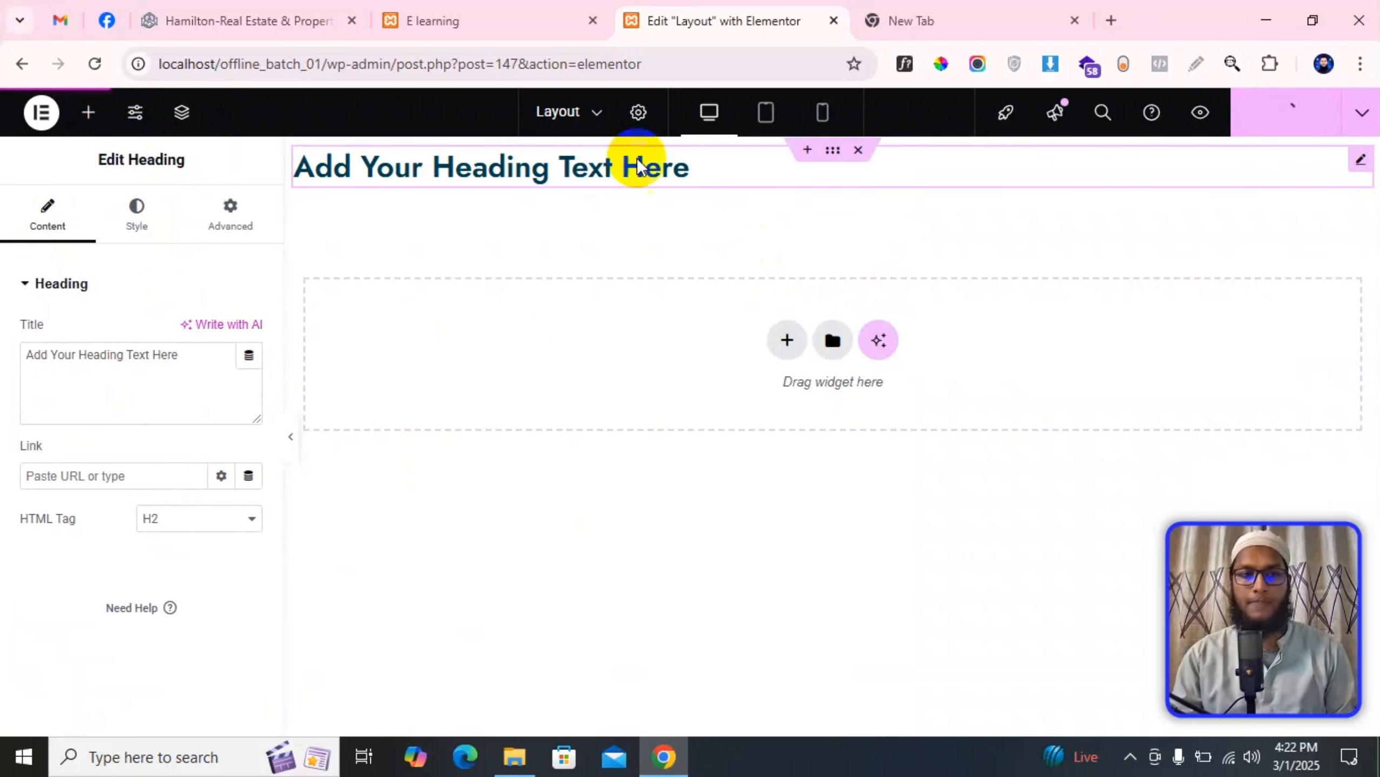
Step: Set the heading container's boxed width to 1250 px and preview the page to check the heading's position
left_click(796, 193)
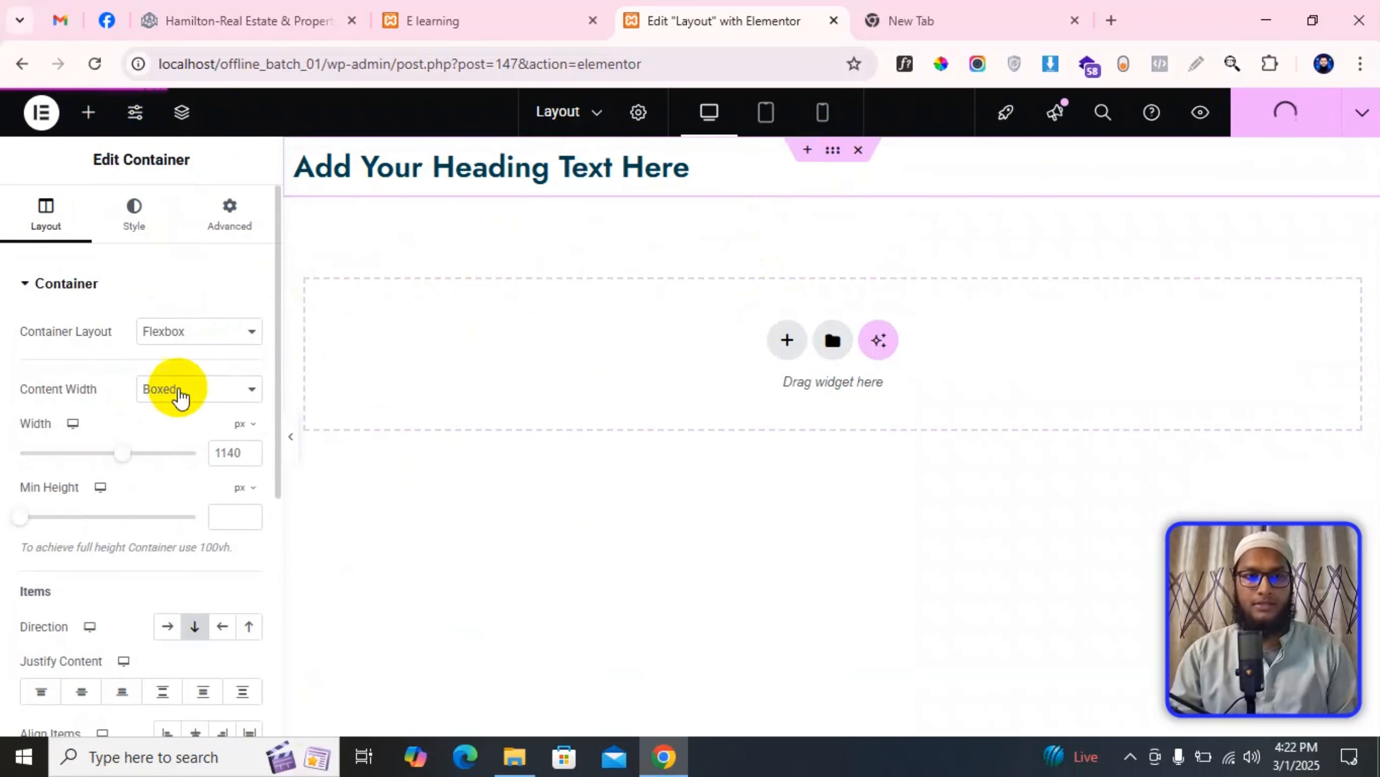
left_click(232, 453)
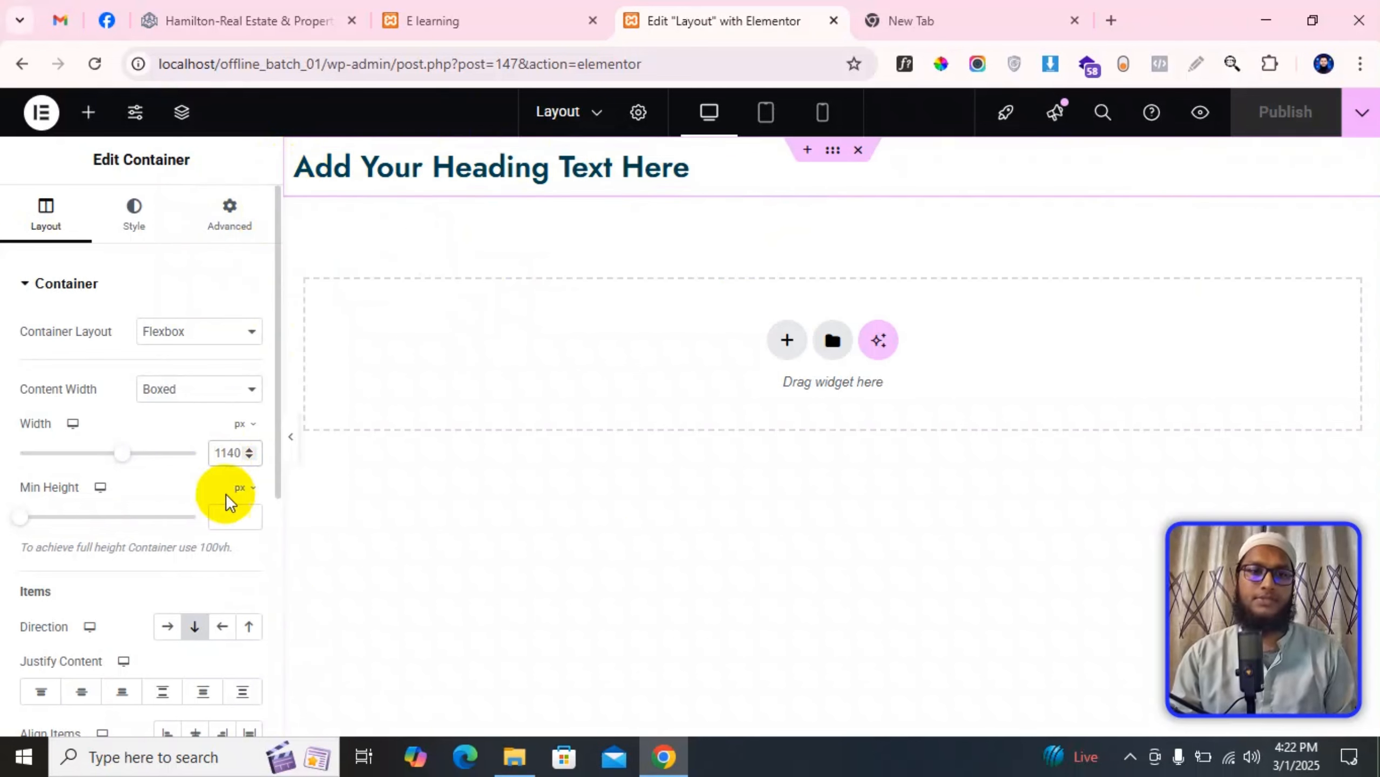
key("ctrl+a")
type("1250")
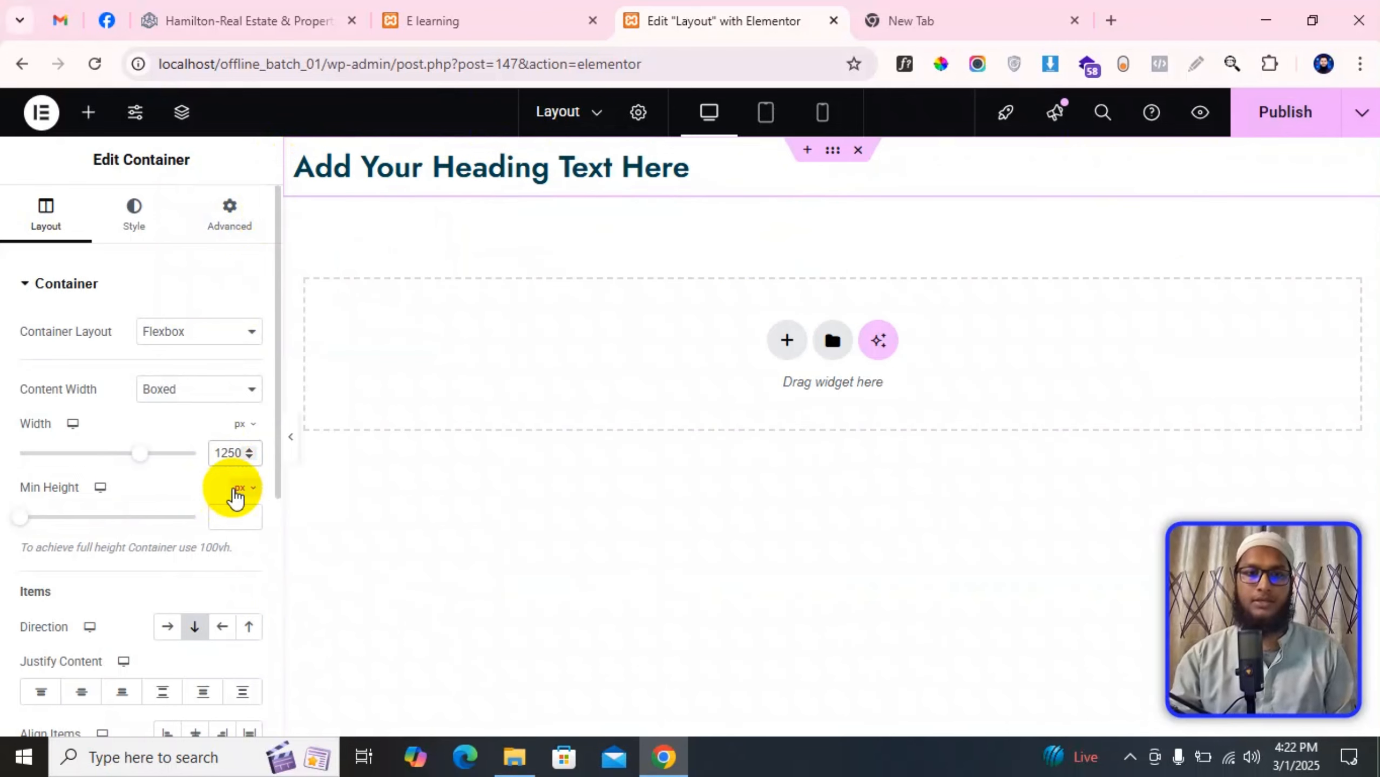
left_click(1198, 114)
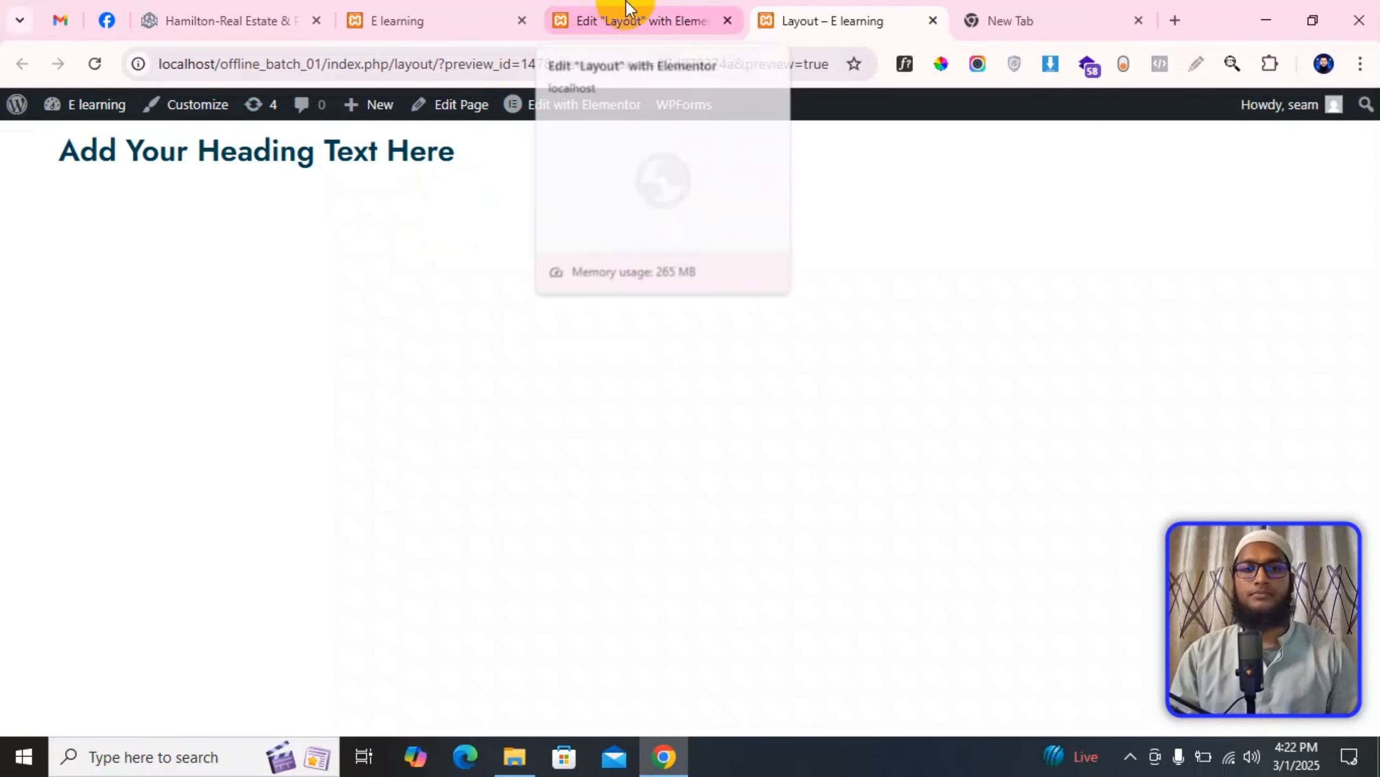
left_click_drag(75, 155, 457, 154)
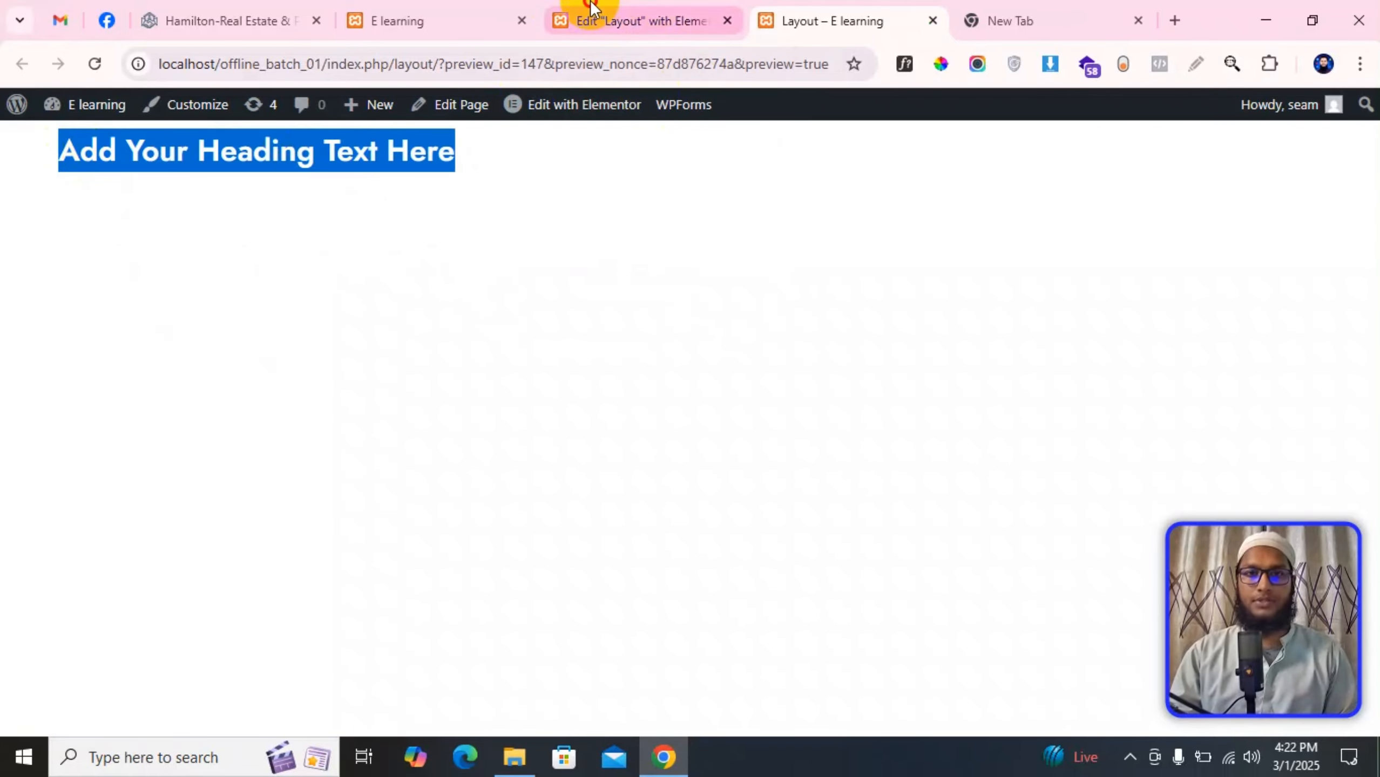
Step: Set the heading container's boxed width to 1100 px and reload the preview to compare the heading's position
left_click(588, 16)
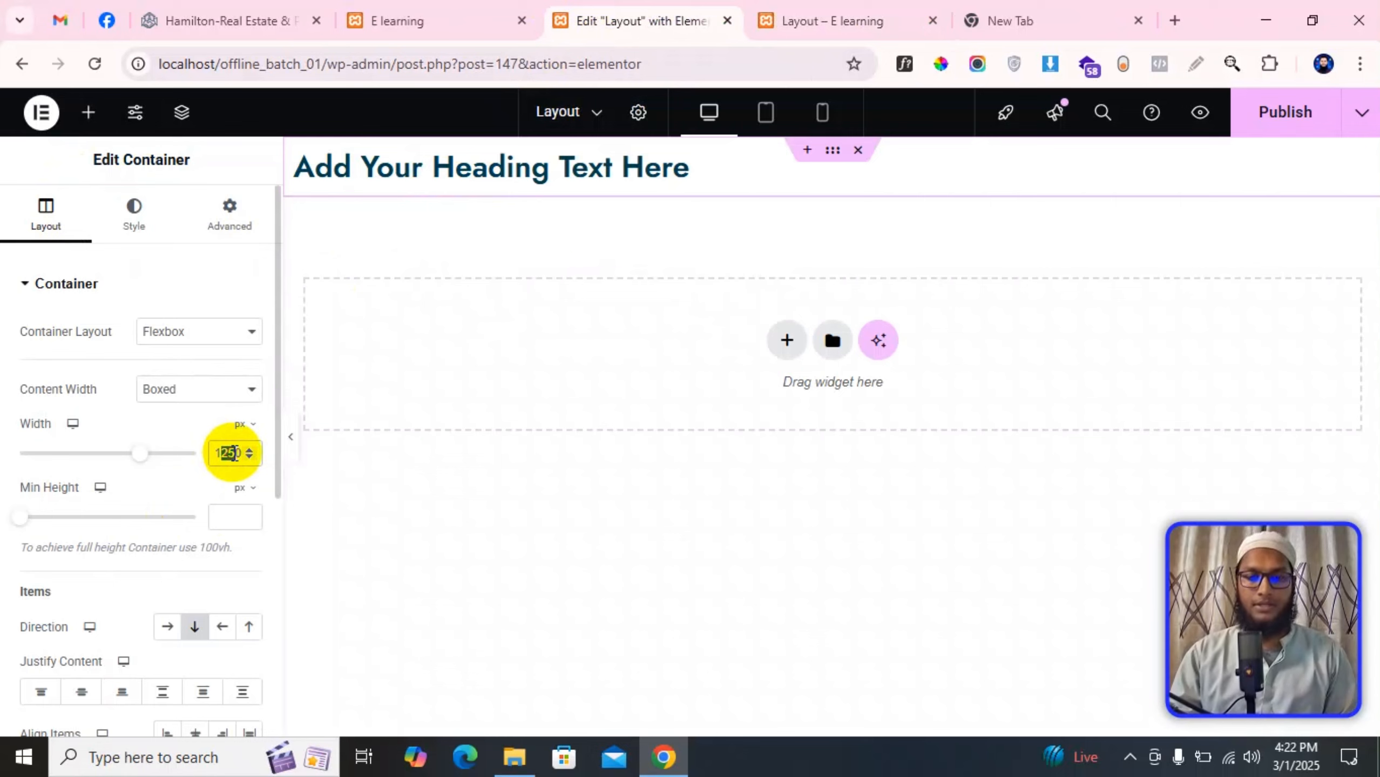
type("100")
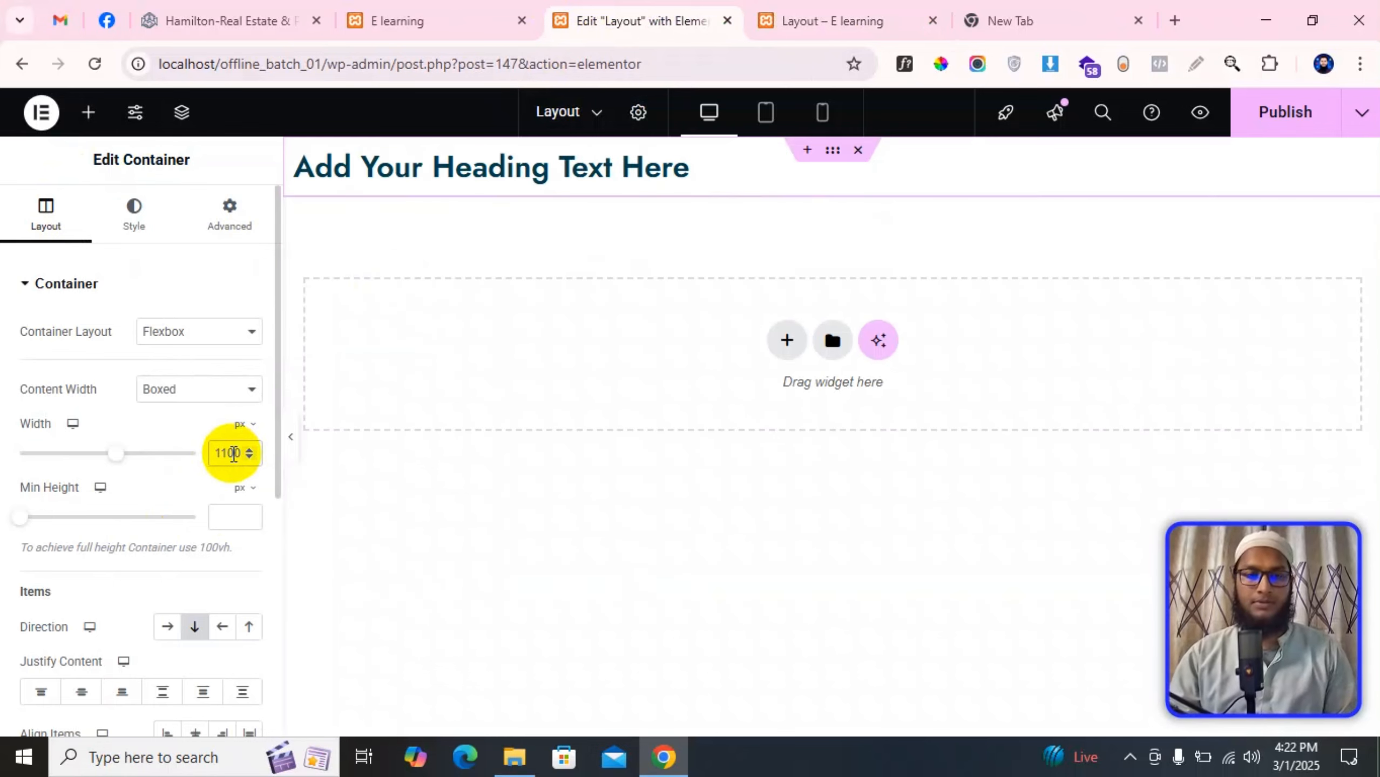
left_click(1199, 112)
left_click(795, 16)
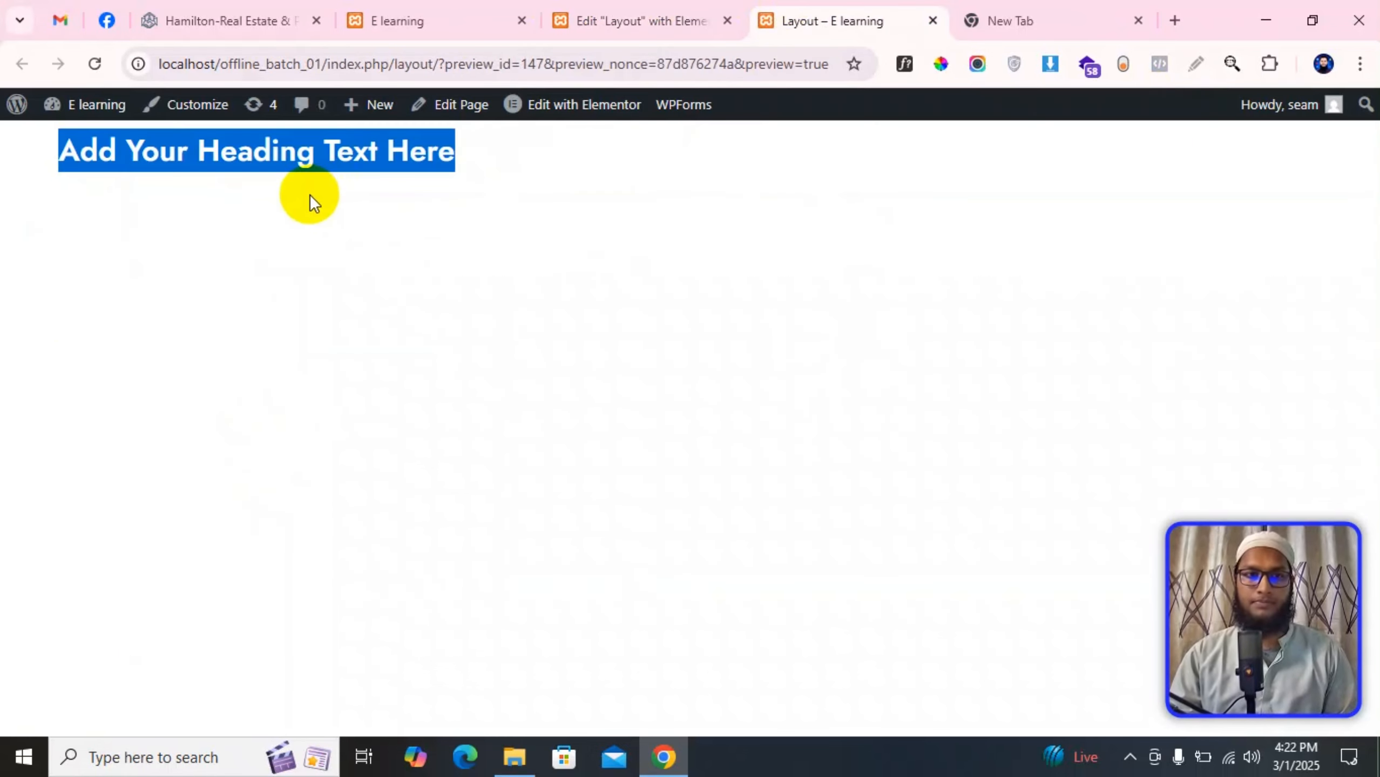
left_click(120, 158)
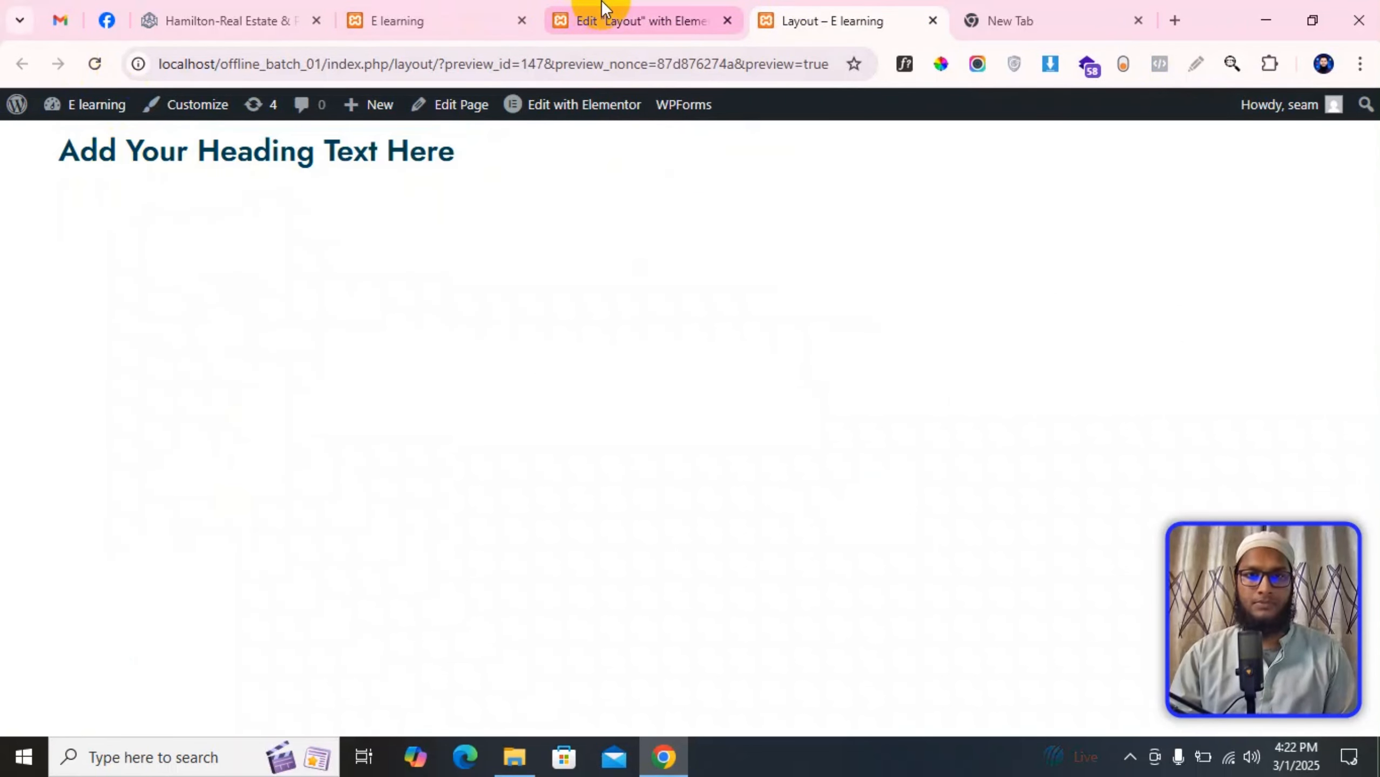
key("ctrl+r")
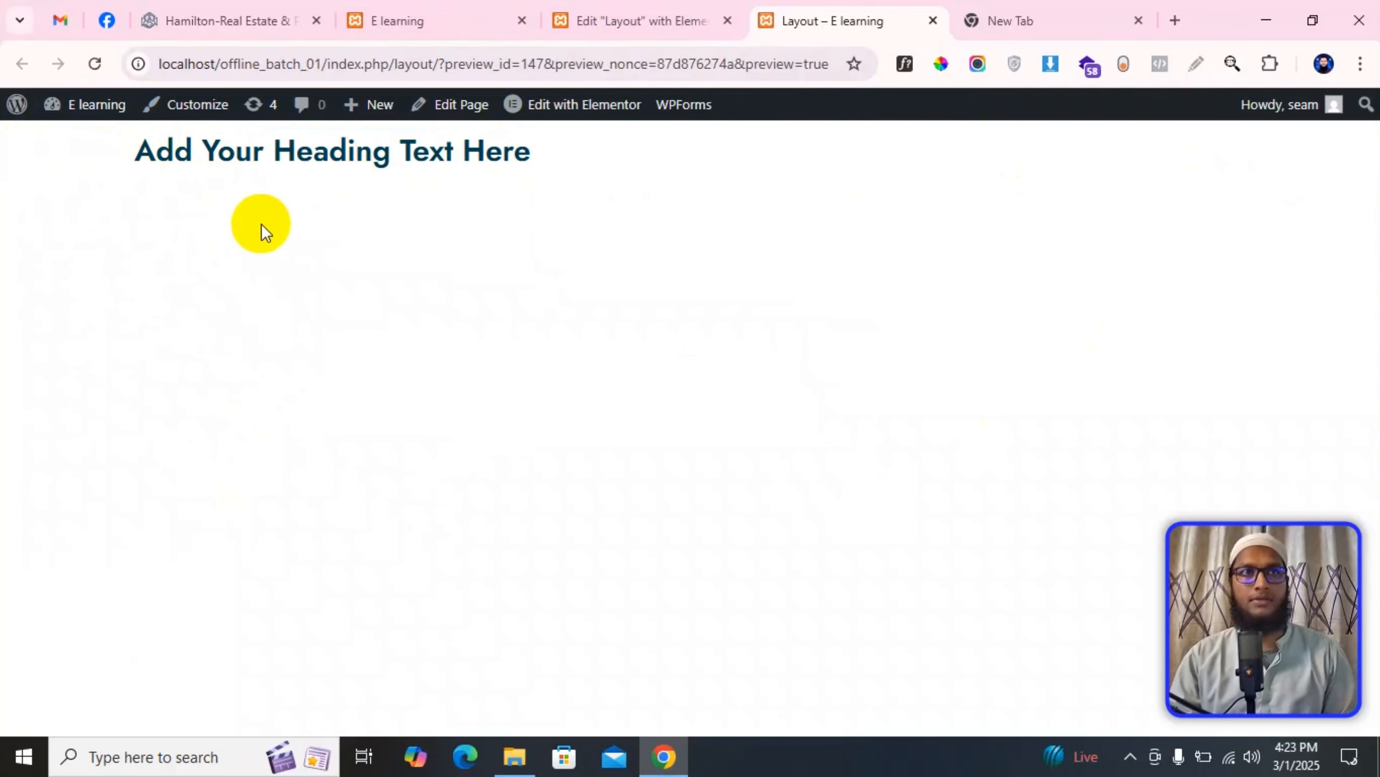
left_click_drag(139, 150, 460, 321)
left_click(460, 321)
Step: Nest a new container below the heading inside the existing boxed container
left_click(631, 21)
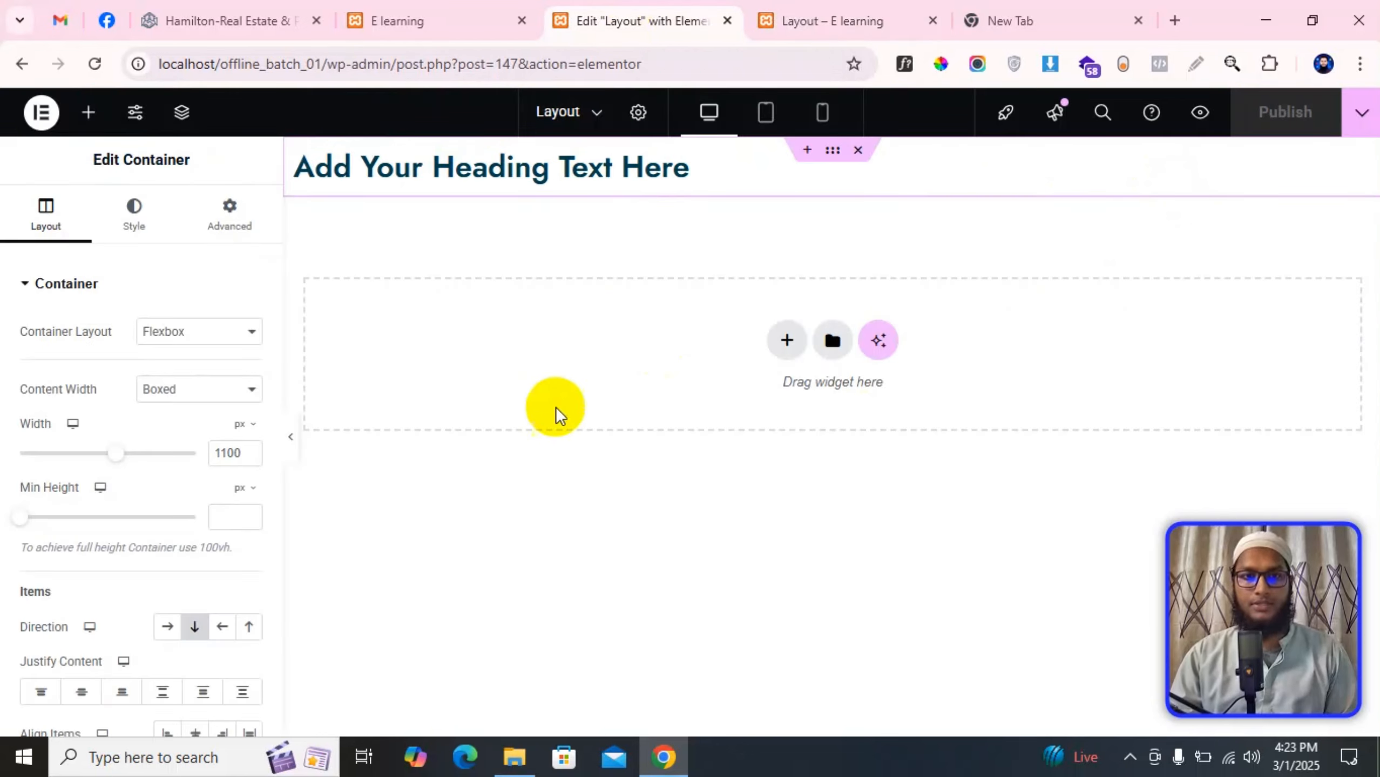
left_click(90, 111)
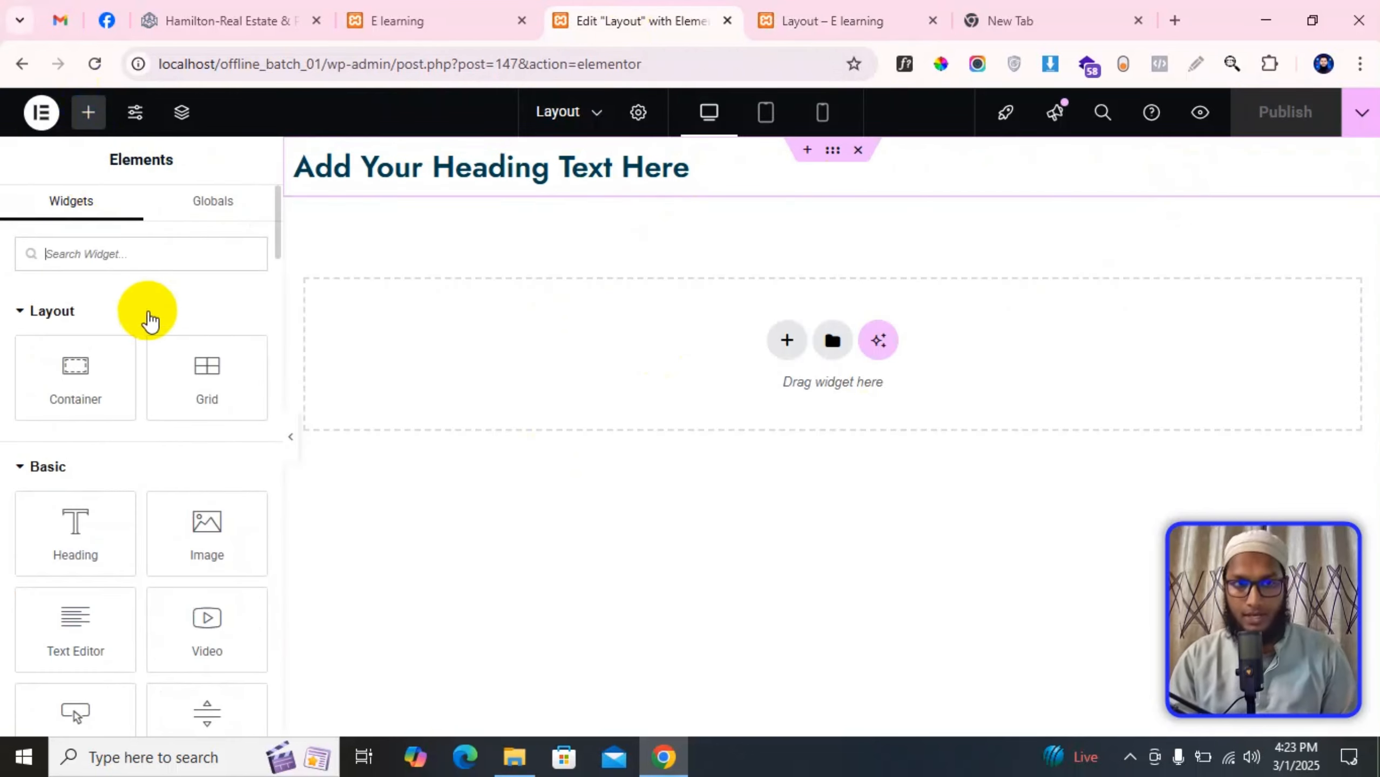
left_click_drag(75, 375, 307, 226)
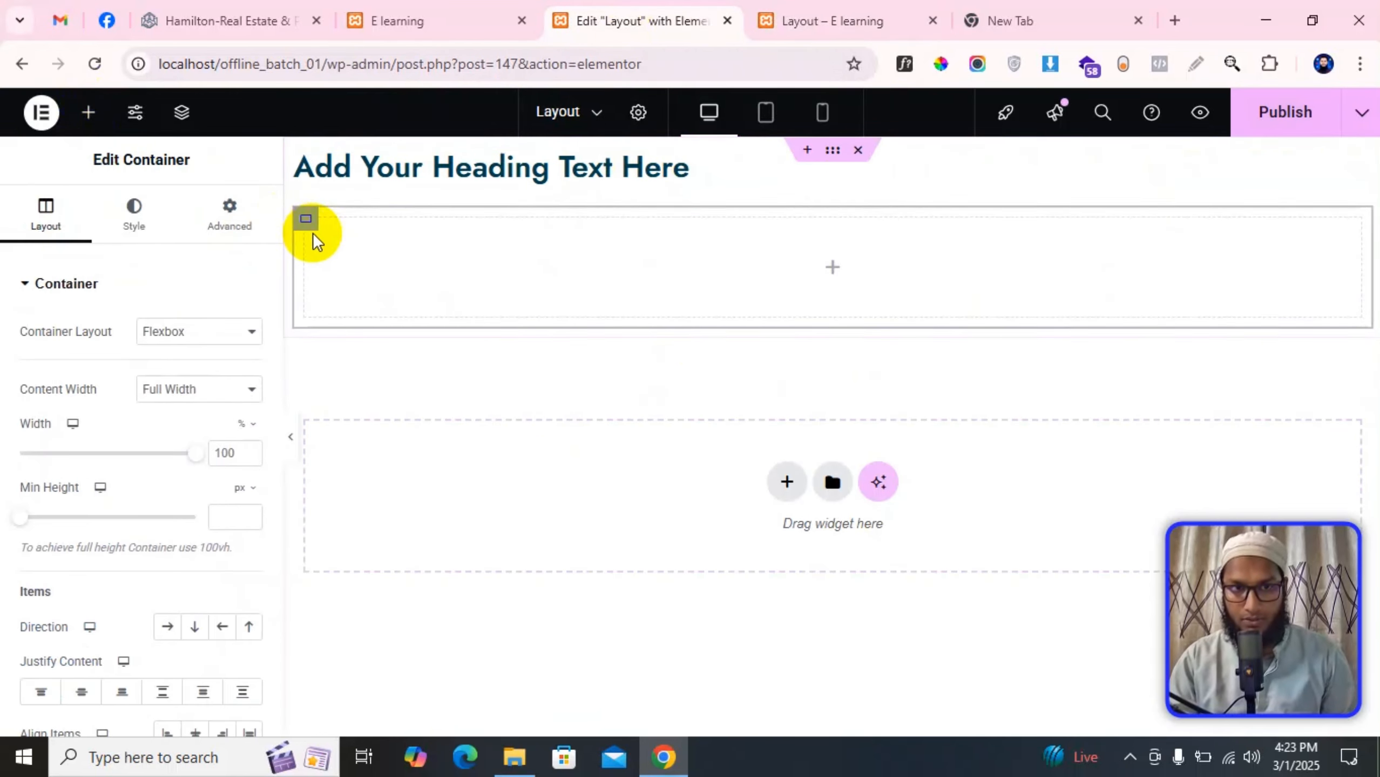
Step: Give the nested container a classic background in the Theme Brand colour, then publish and view the page preview
left_click(150, 236)
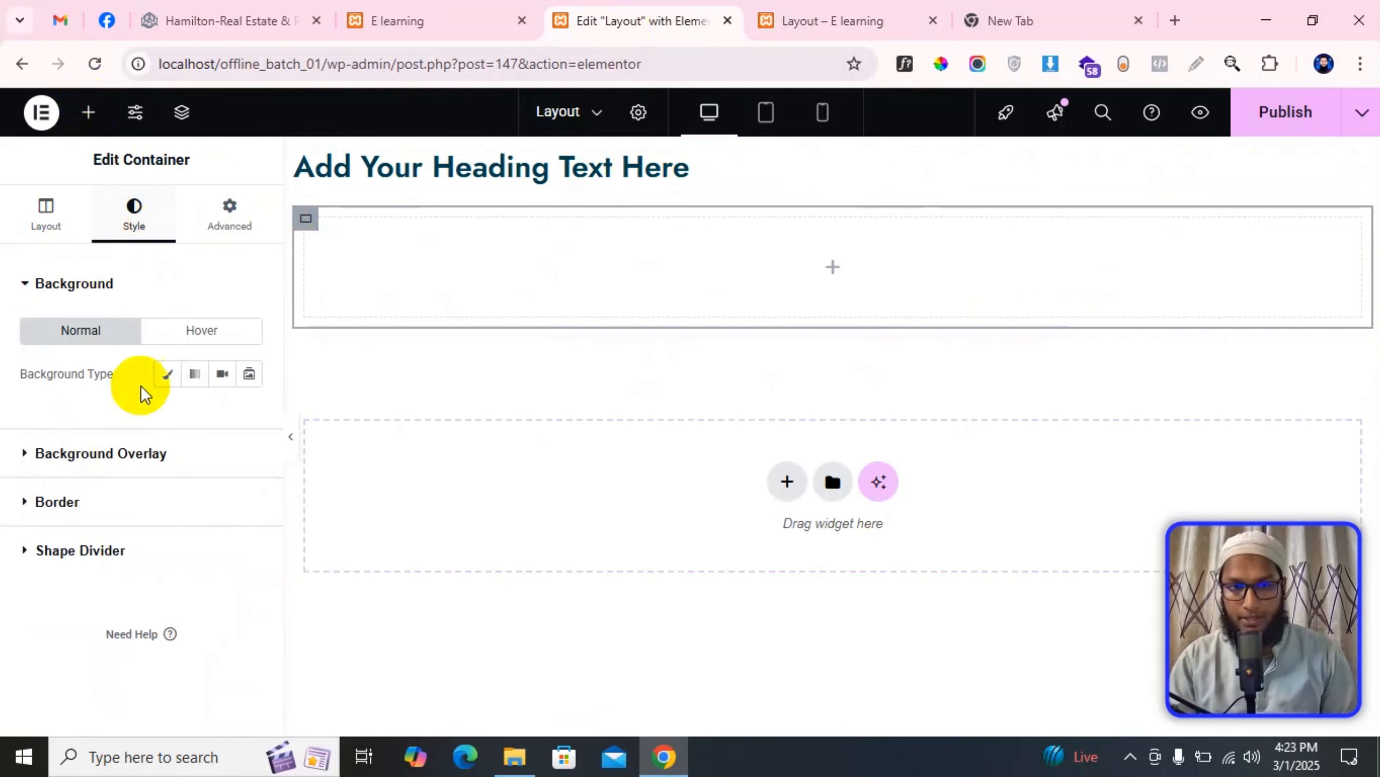
left_click(167, 374)
left_click(228, 416)
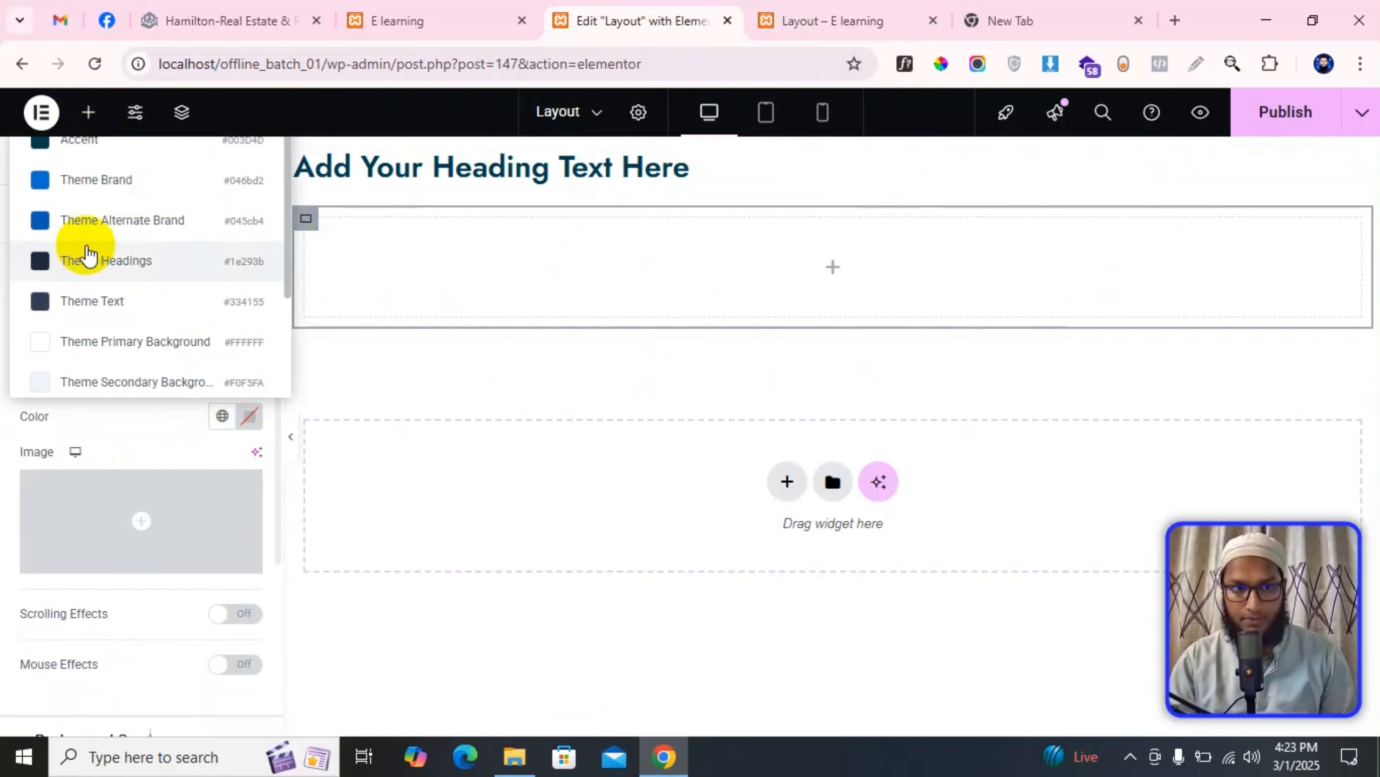
left_click(123, 190)
left_click(1260, 136)
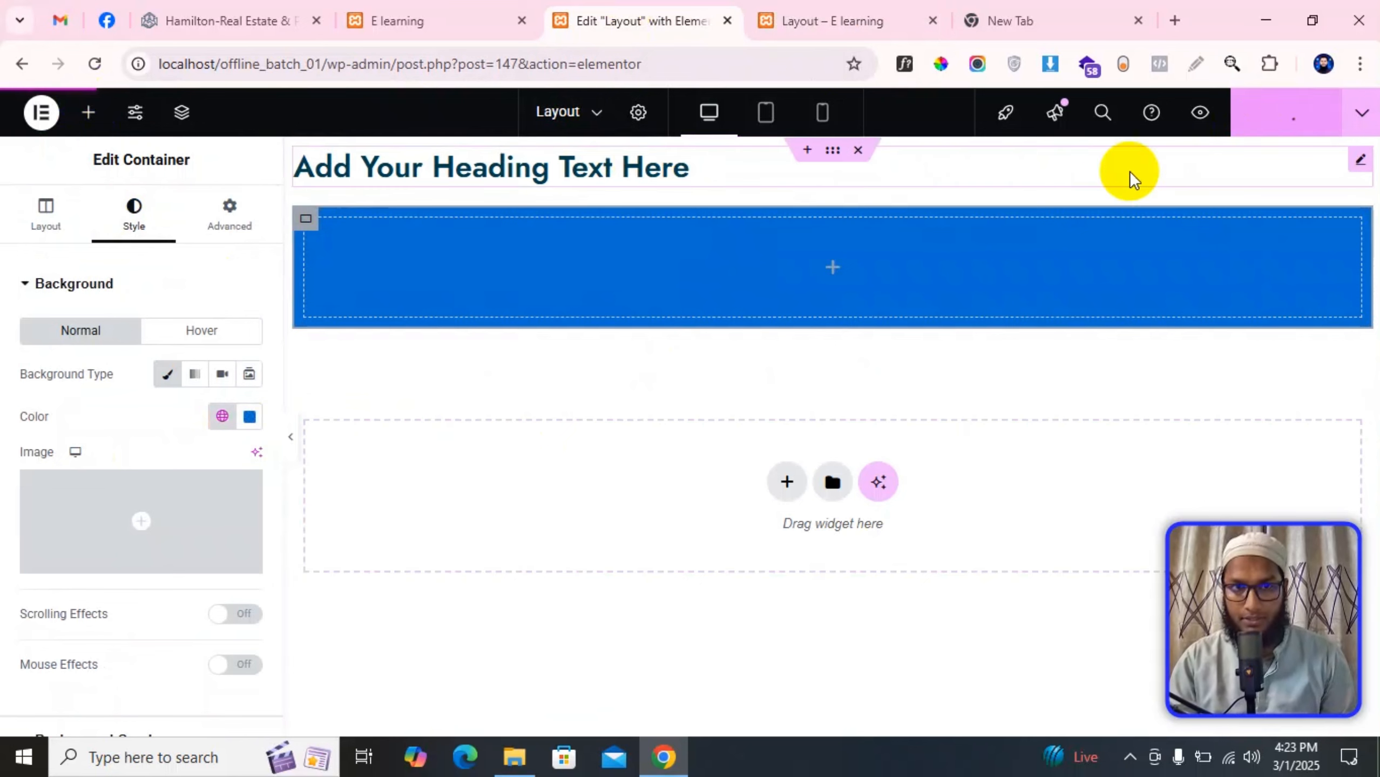
left_click(857, 16)
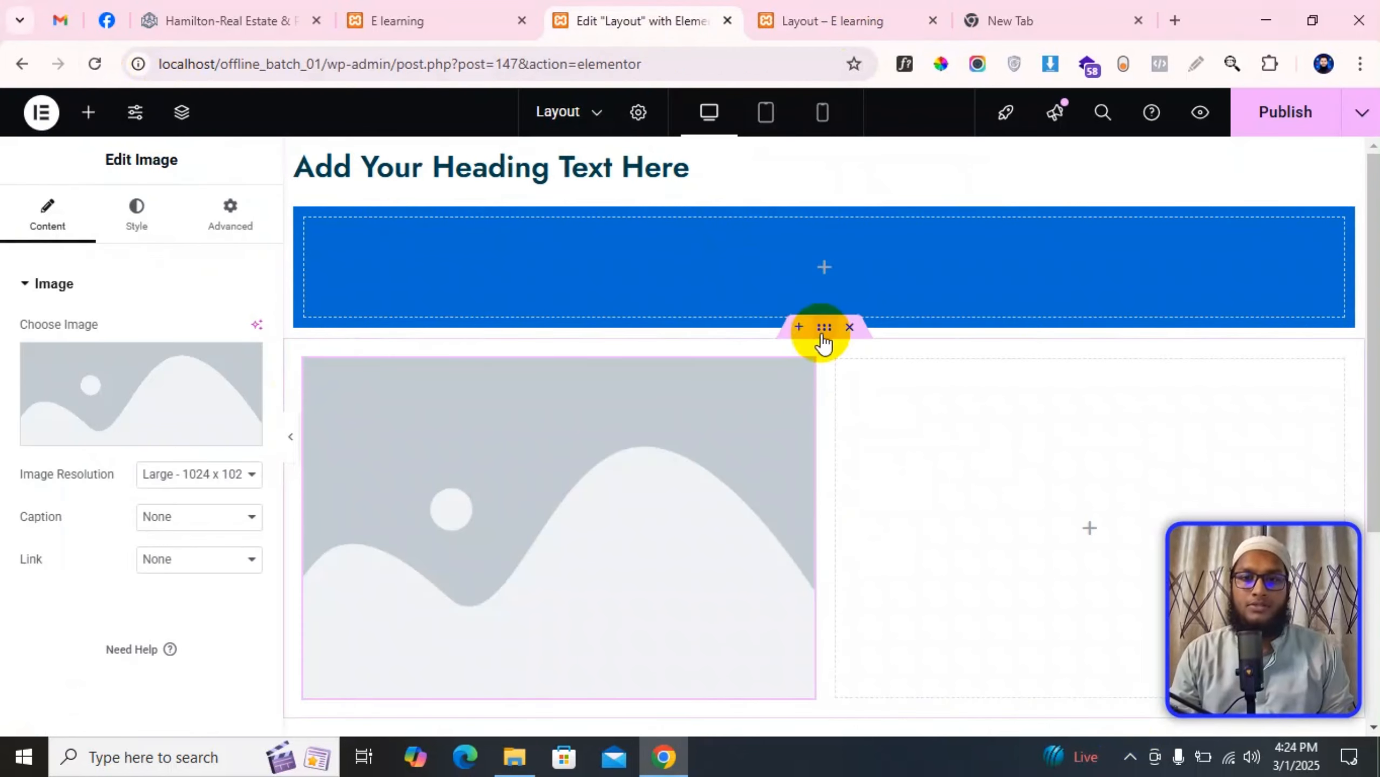
Step: Add an Image widget to the empty column beside the first image, then publish and view the page preview
left_click(824, 328)
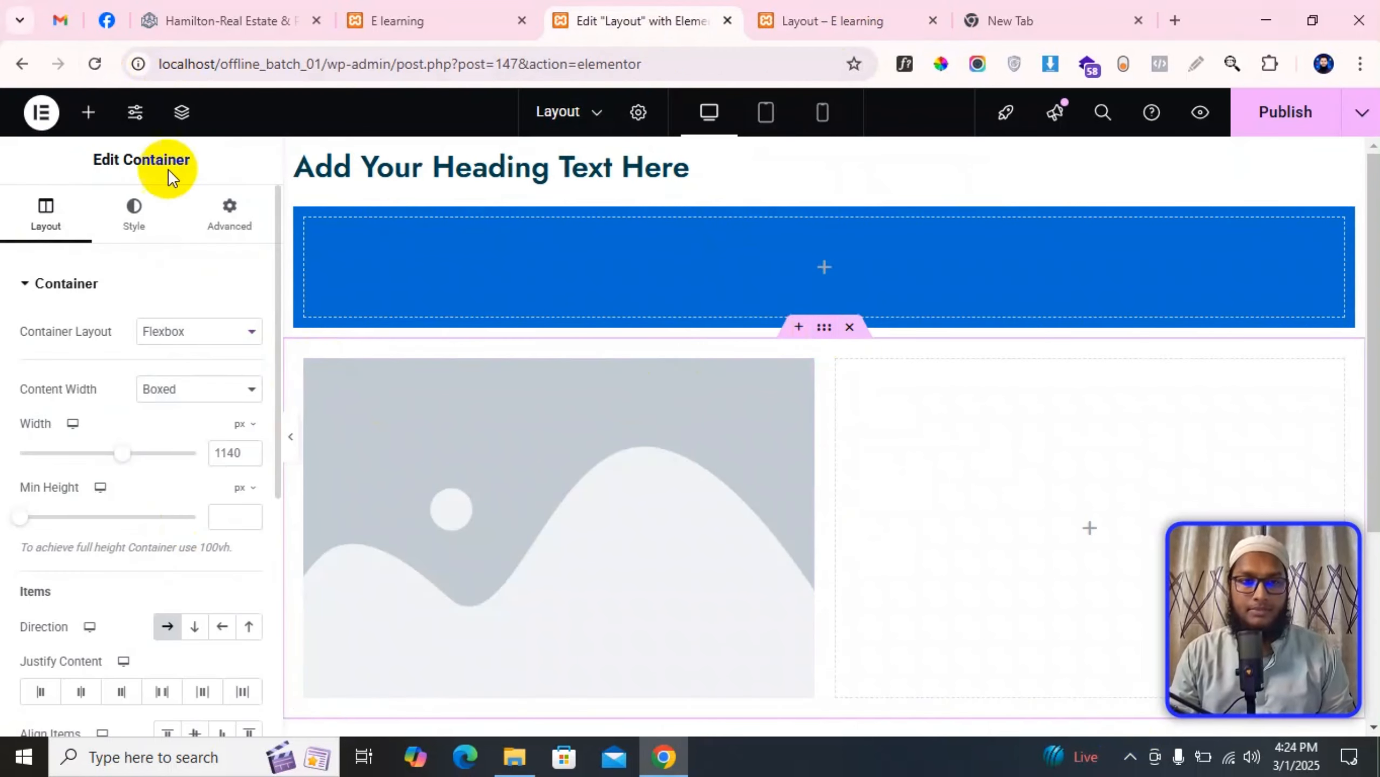
left_click(91, 103)
left_click_drag(109, 380, 196, 411)
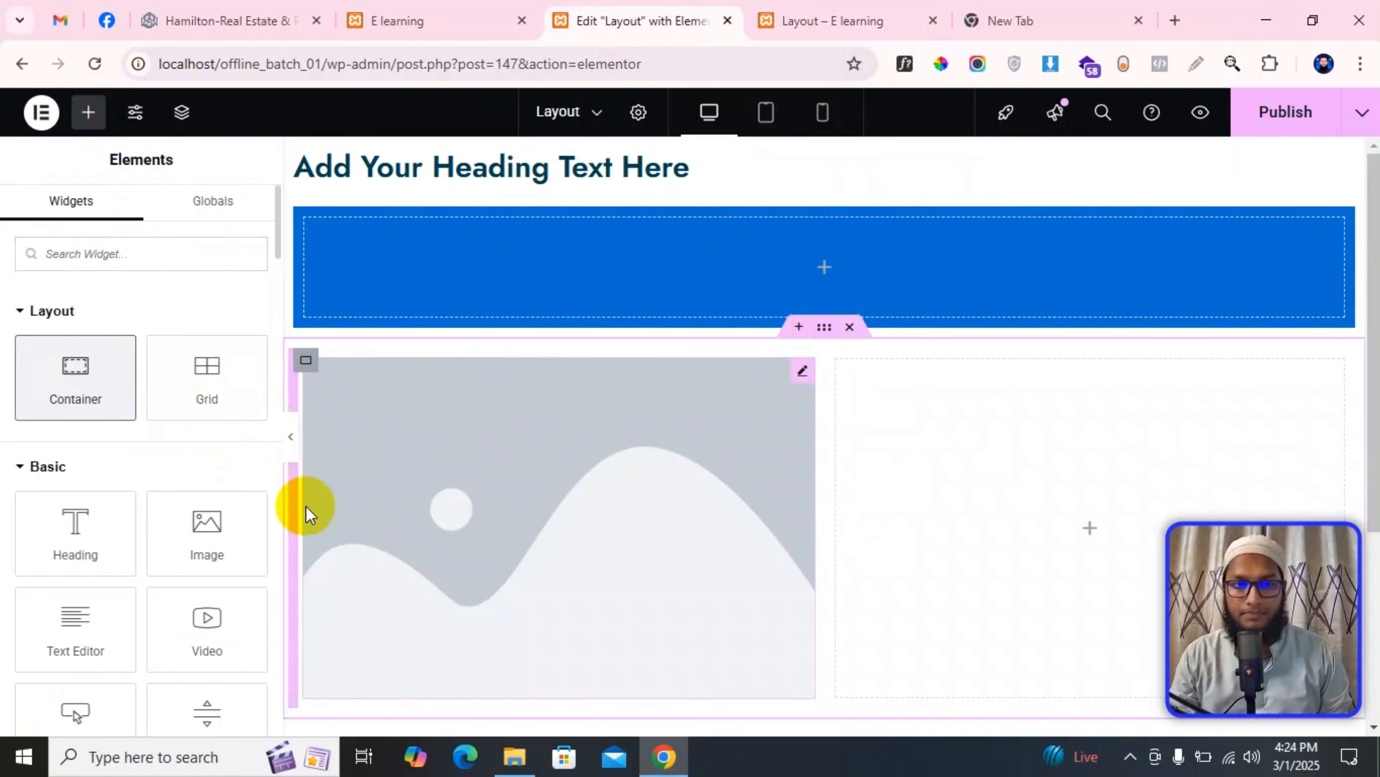
left_click_drag(229, 553, 837, 435)
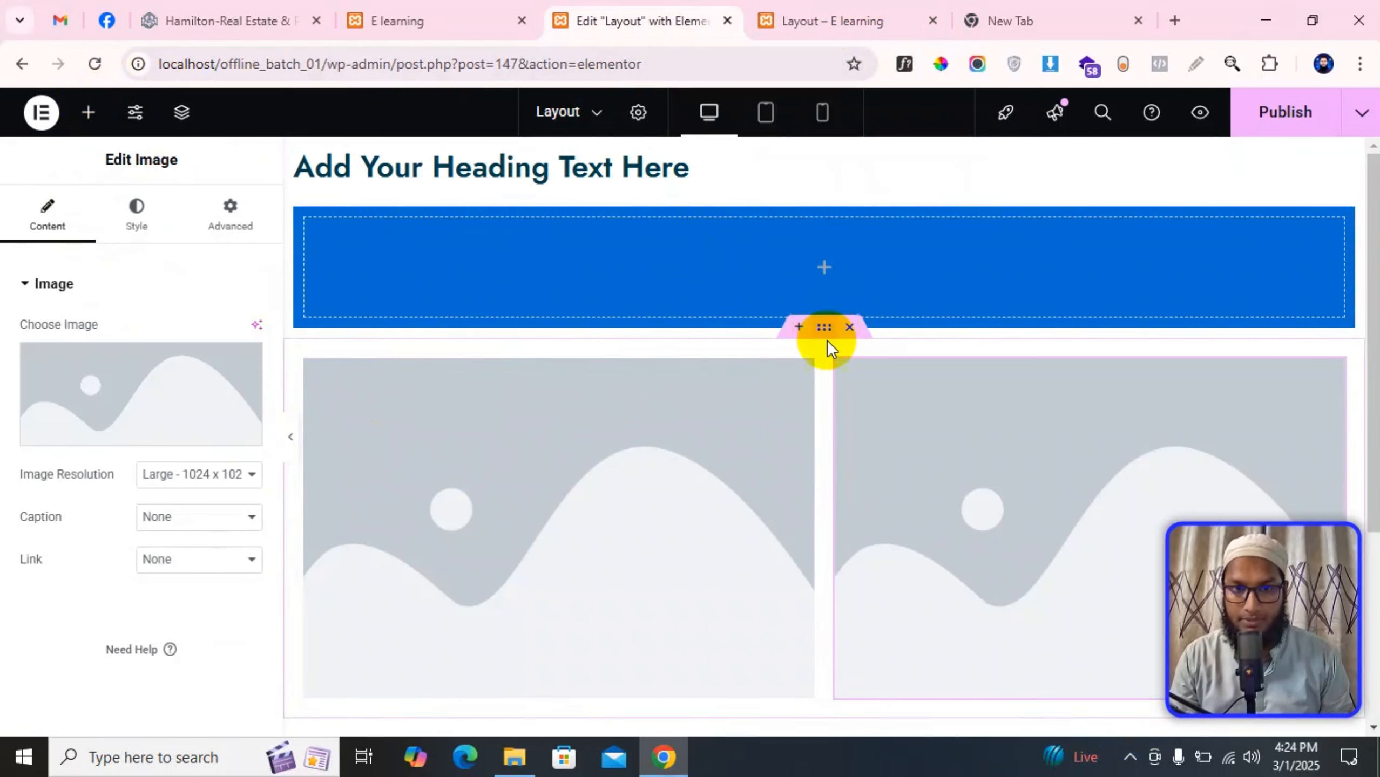
left_click(1283, 113)
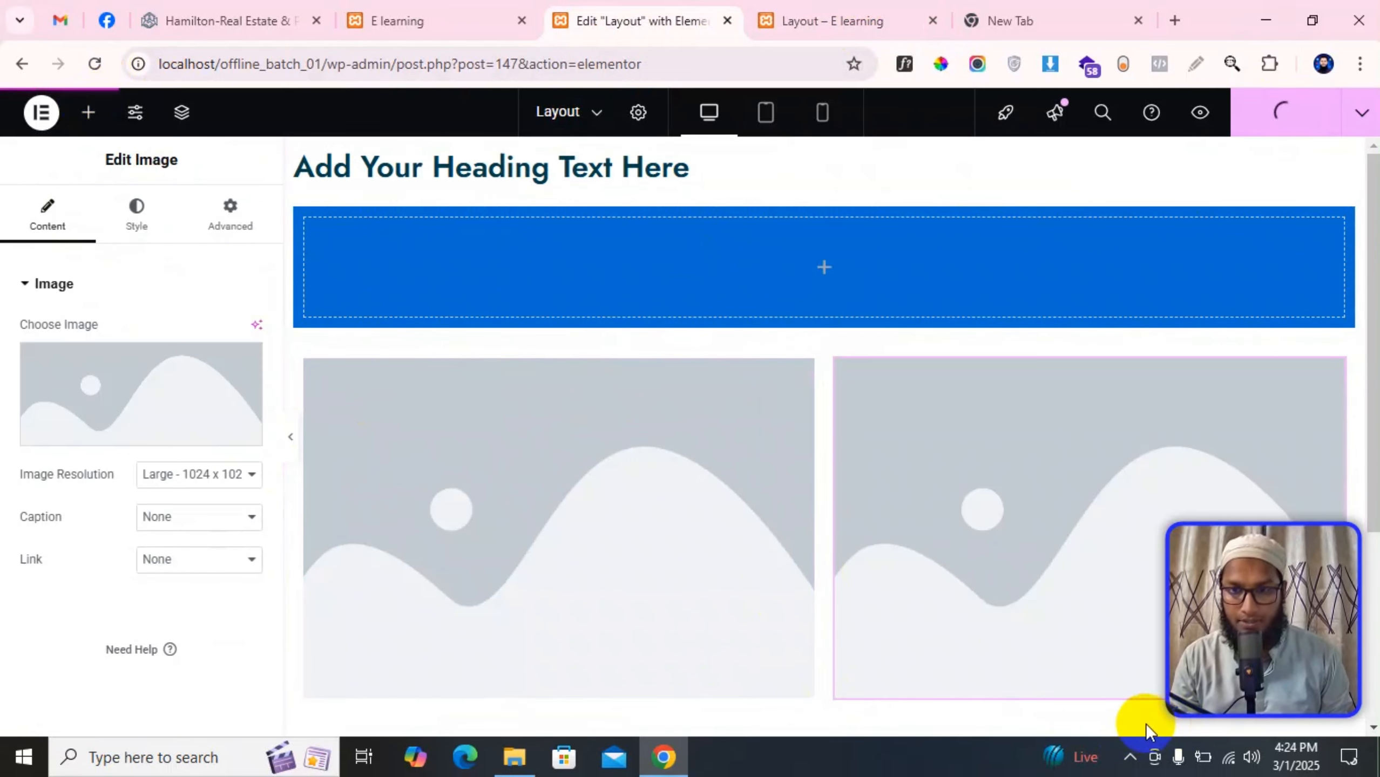
key("ctrl+Tab")
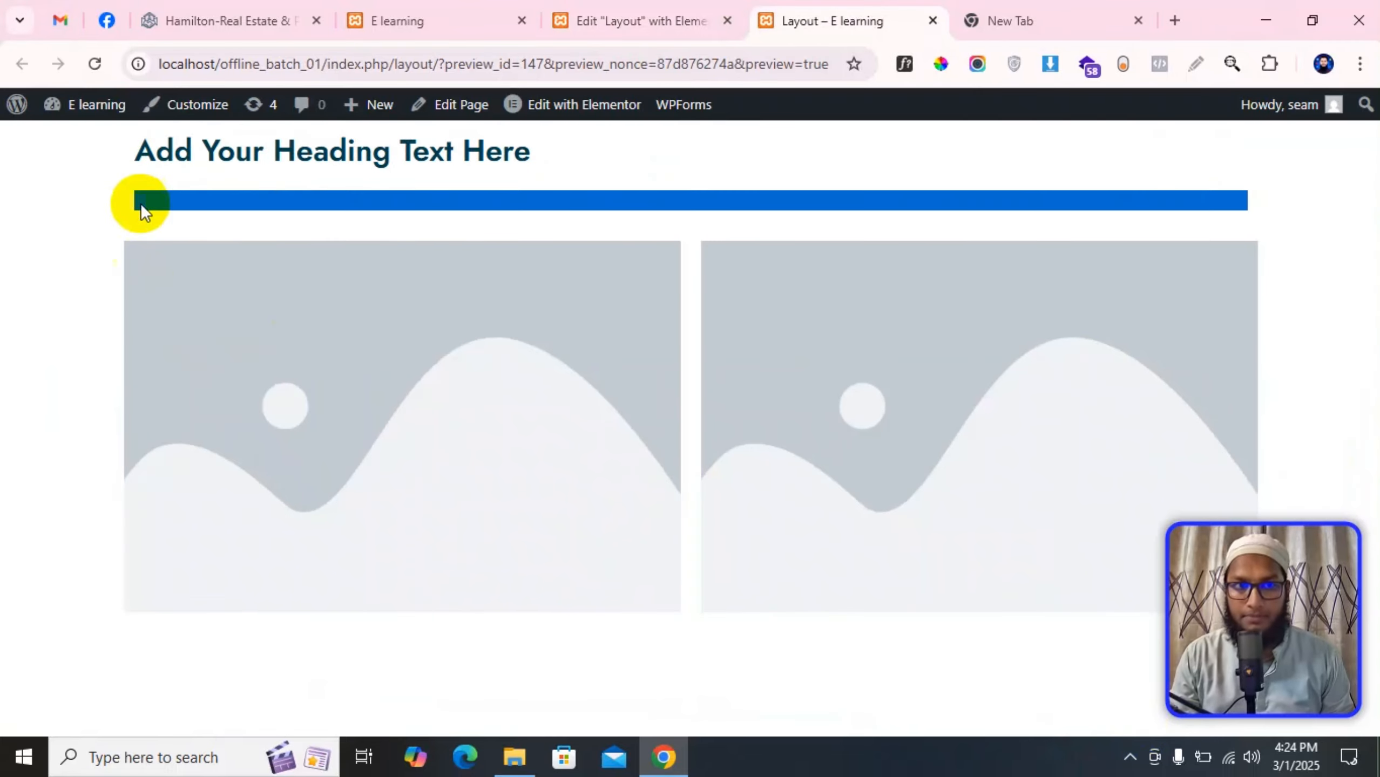
Step: Compare the width settings of the blue nested container and the two-column image container with the page preview
left_click(654, 19)
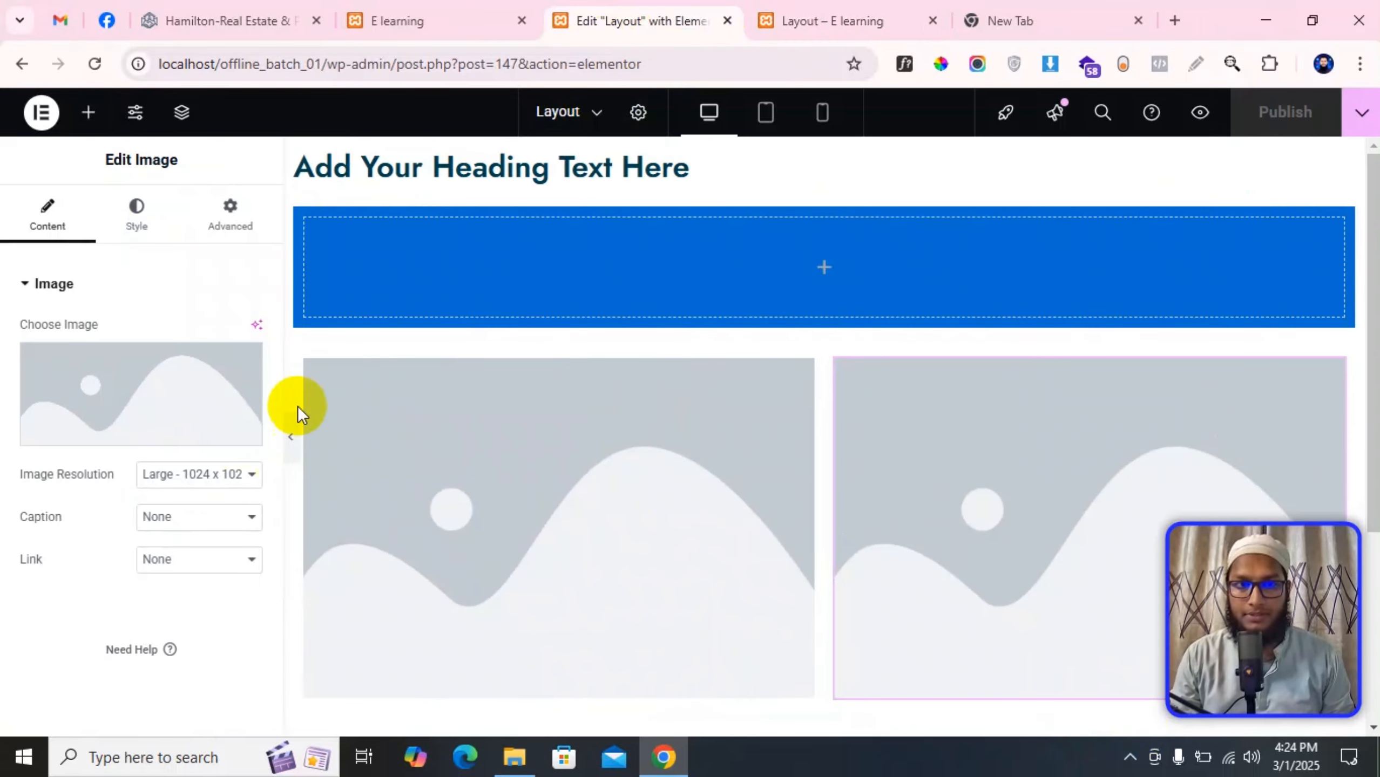
left_click(305, 361)
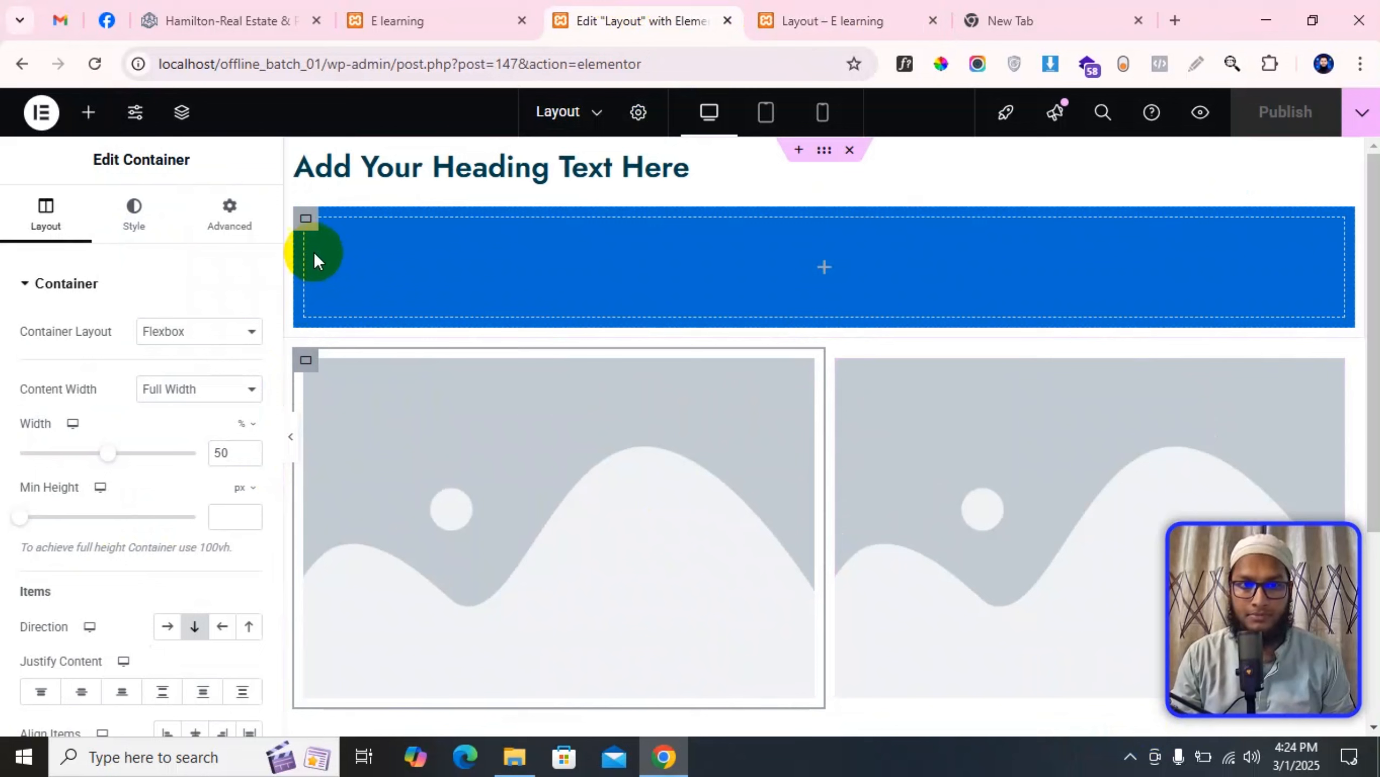
left_click(308, 219)
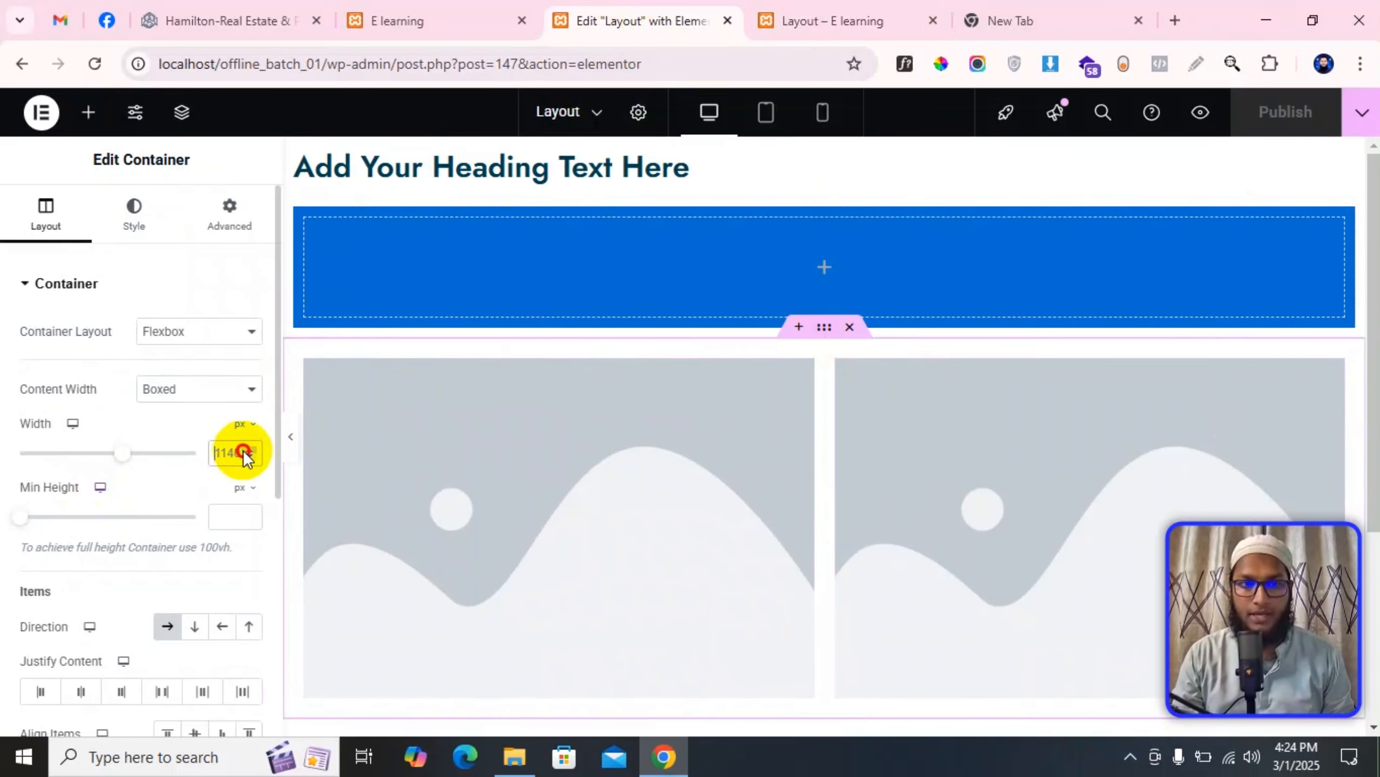
left_click(870, 16)
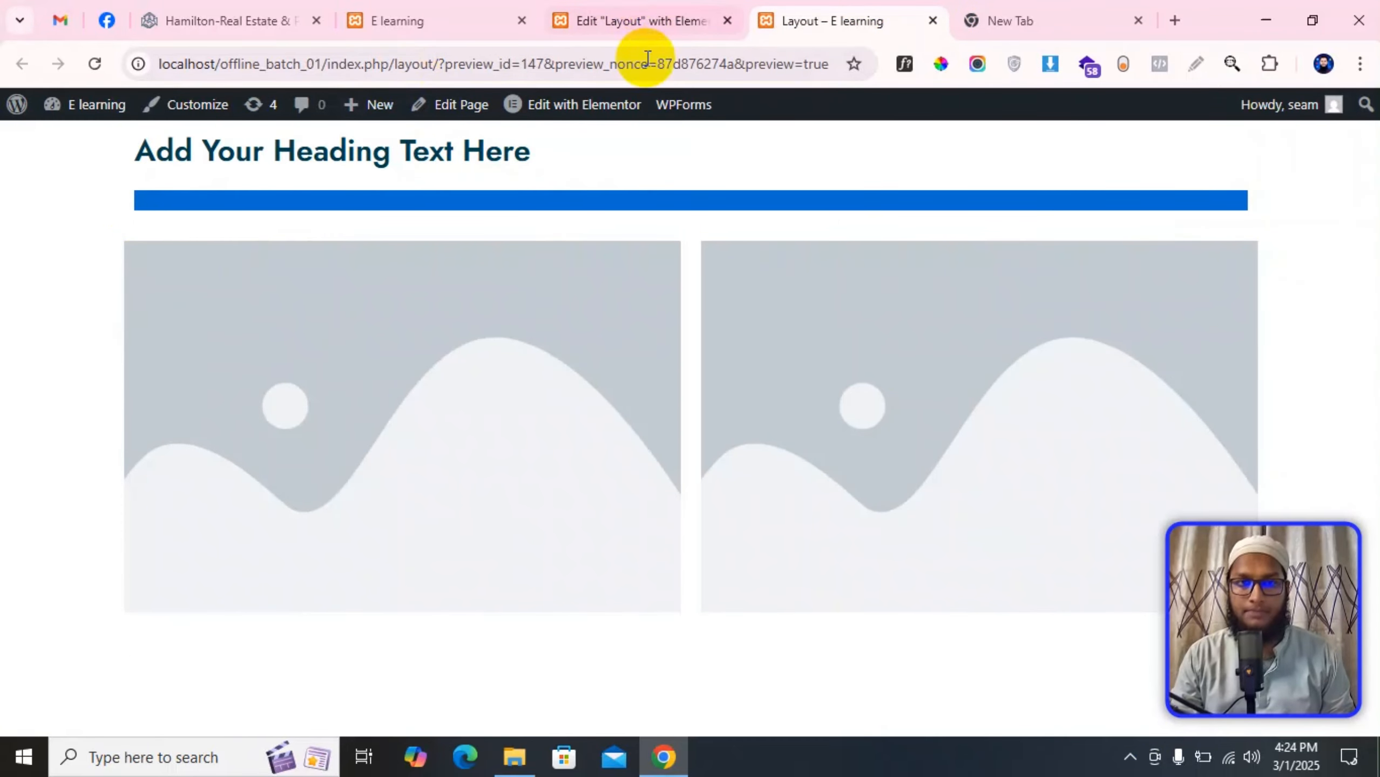
Step: Check the image column's width setting in the editor, then delete both Image widgets from the two-column container
left_click(642, 20)
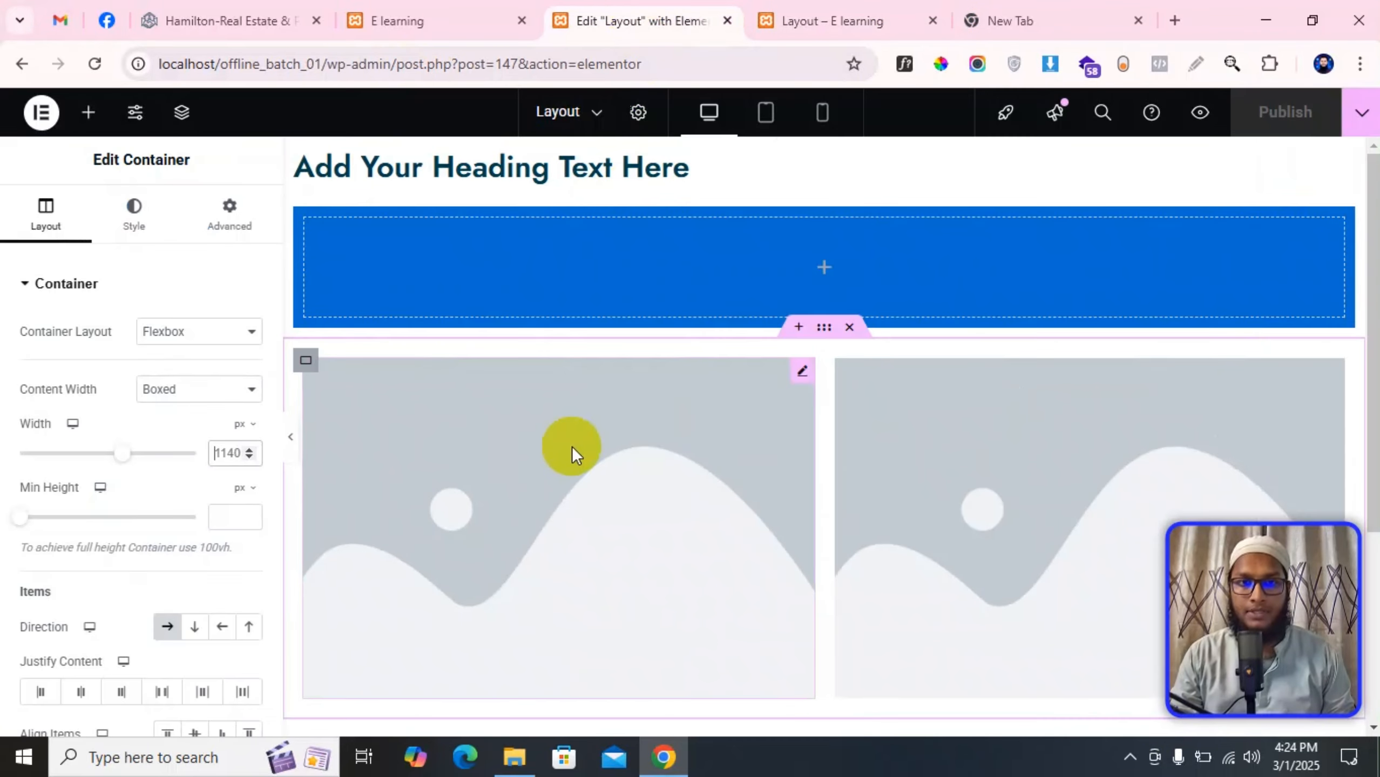
left_click(305, 361)
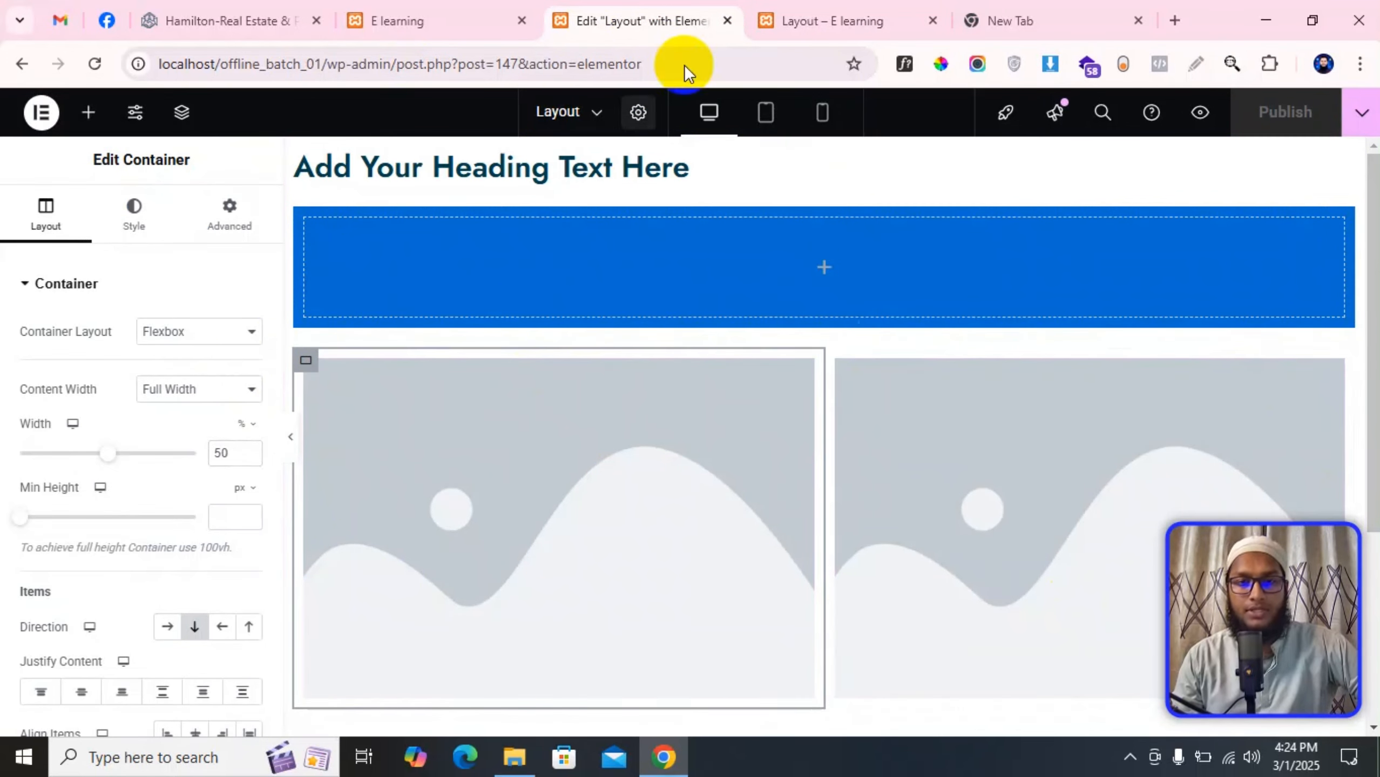
left_click(446, 20)
left_click(652, 16)
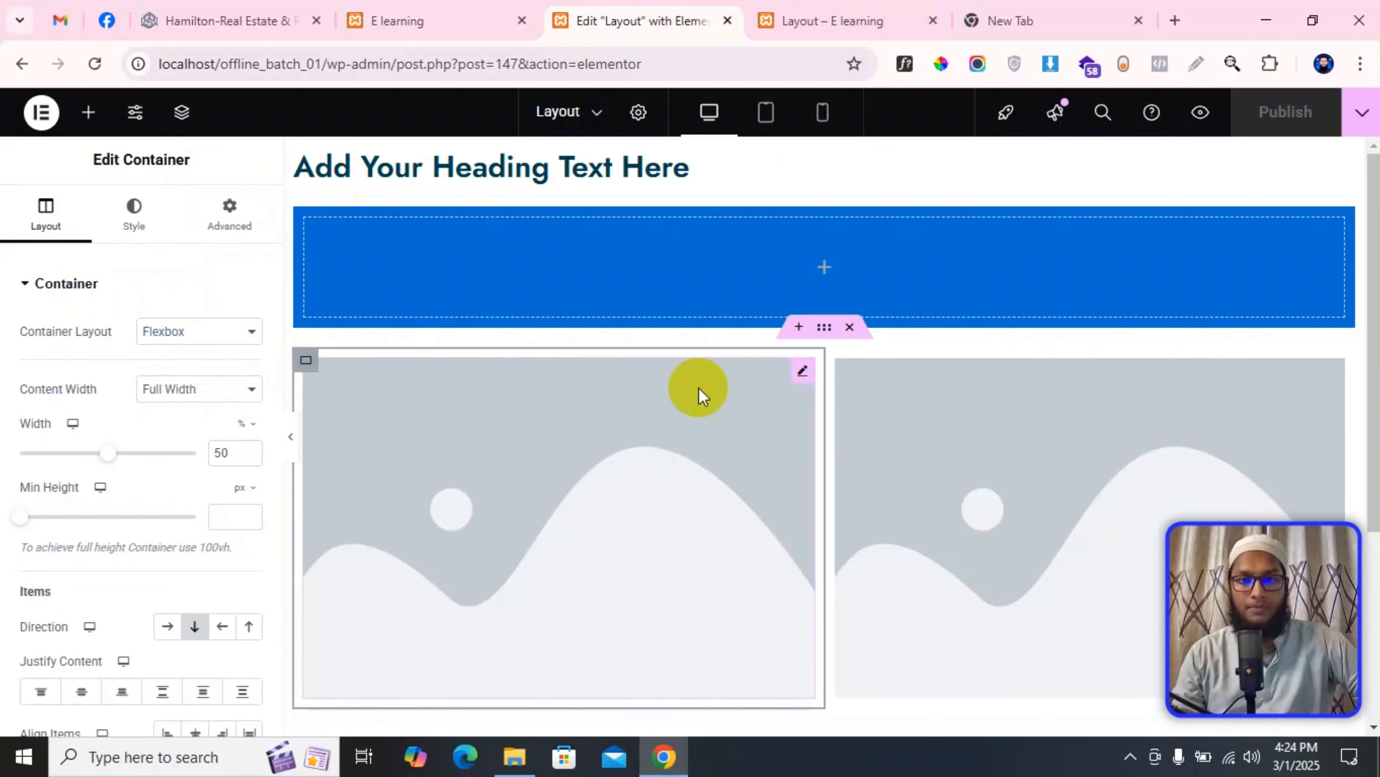
right_click(816, 435)
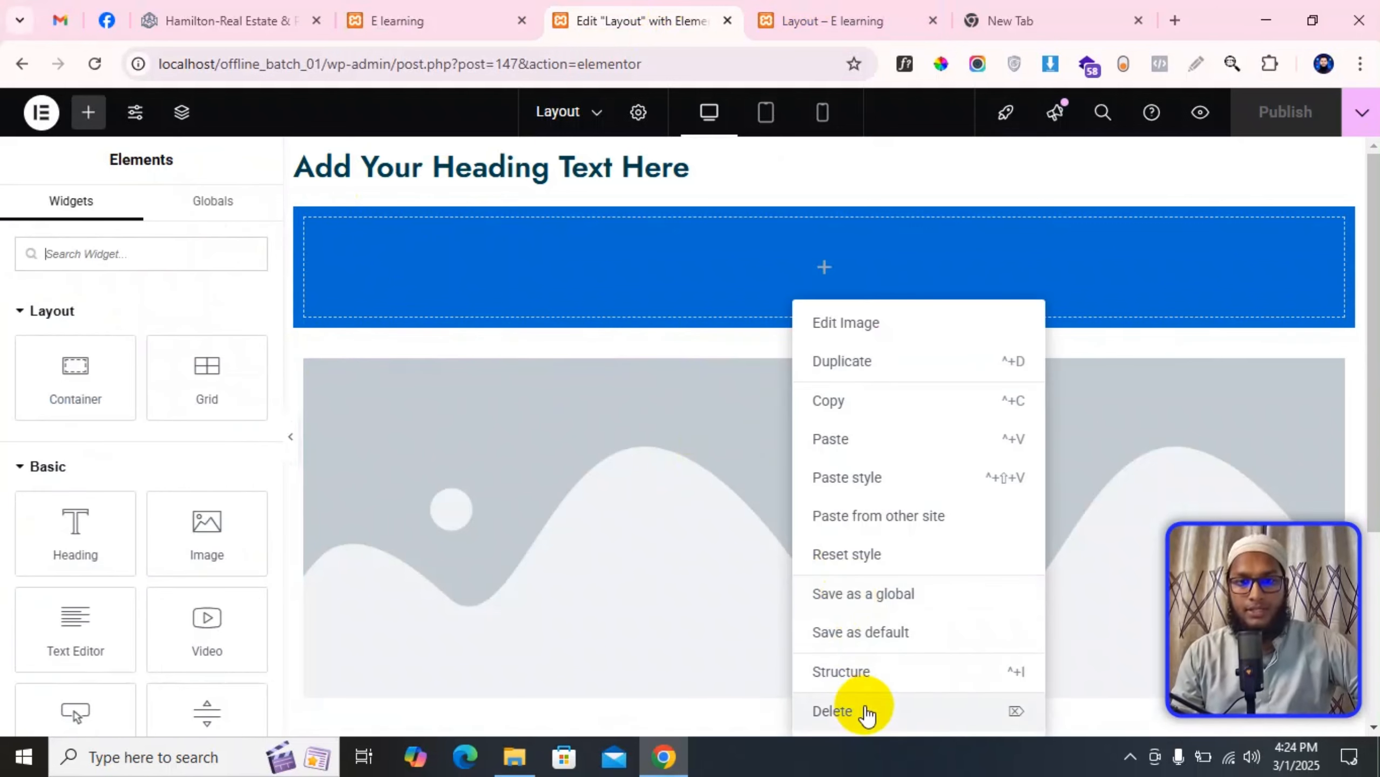
left_click(868, 710)
right_click(917, 452)
left_click(949, 710)
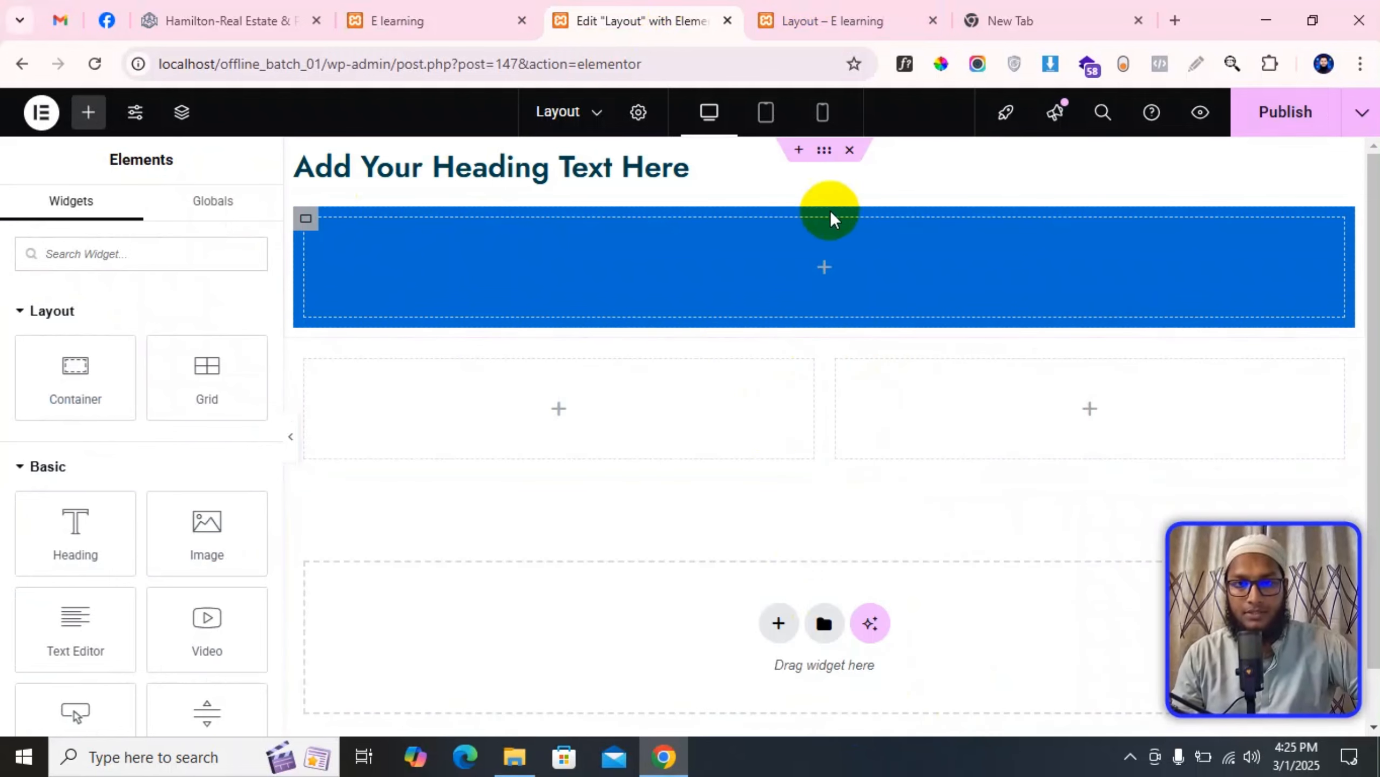
Step: Give the two-column container a classic background in black
left_click(823, 326)
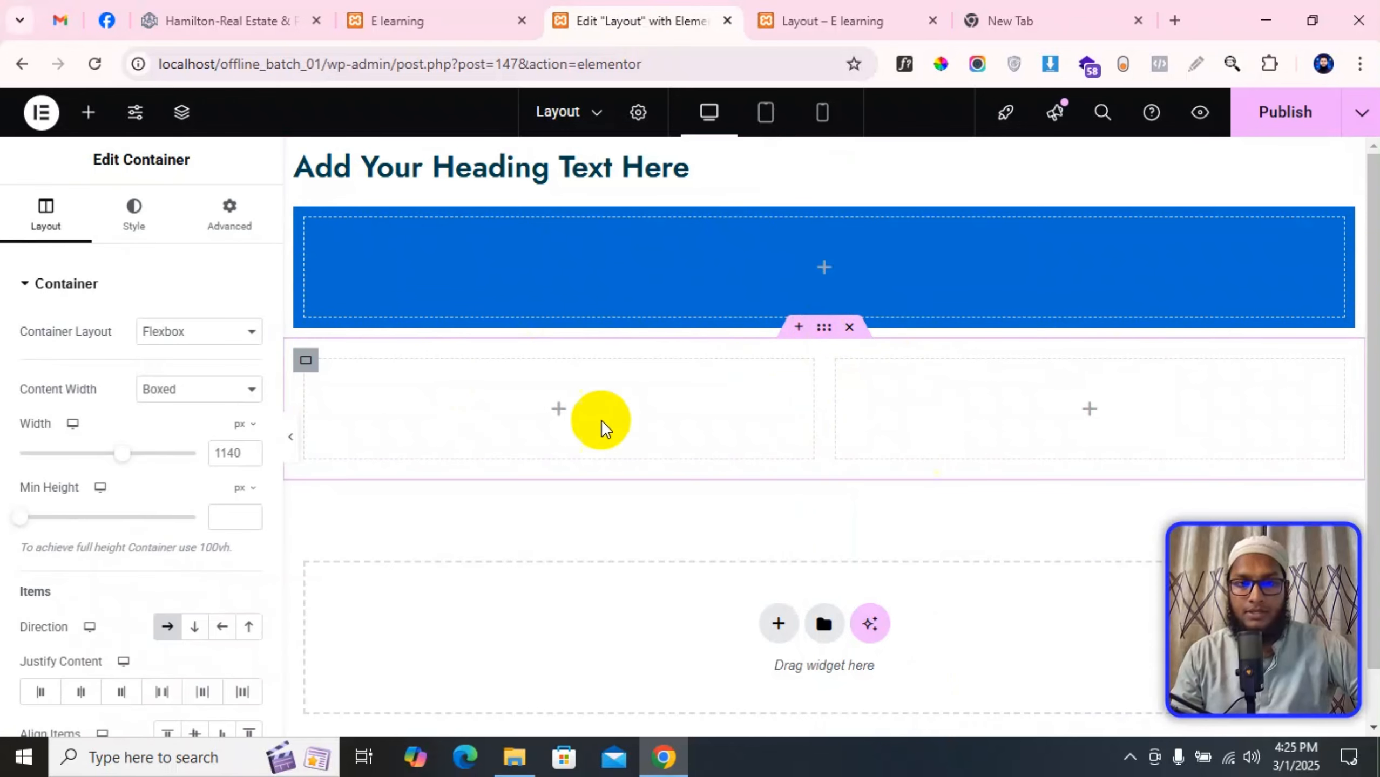
left_click(133, 215)
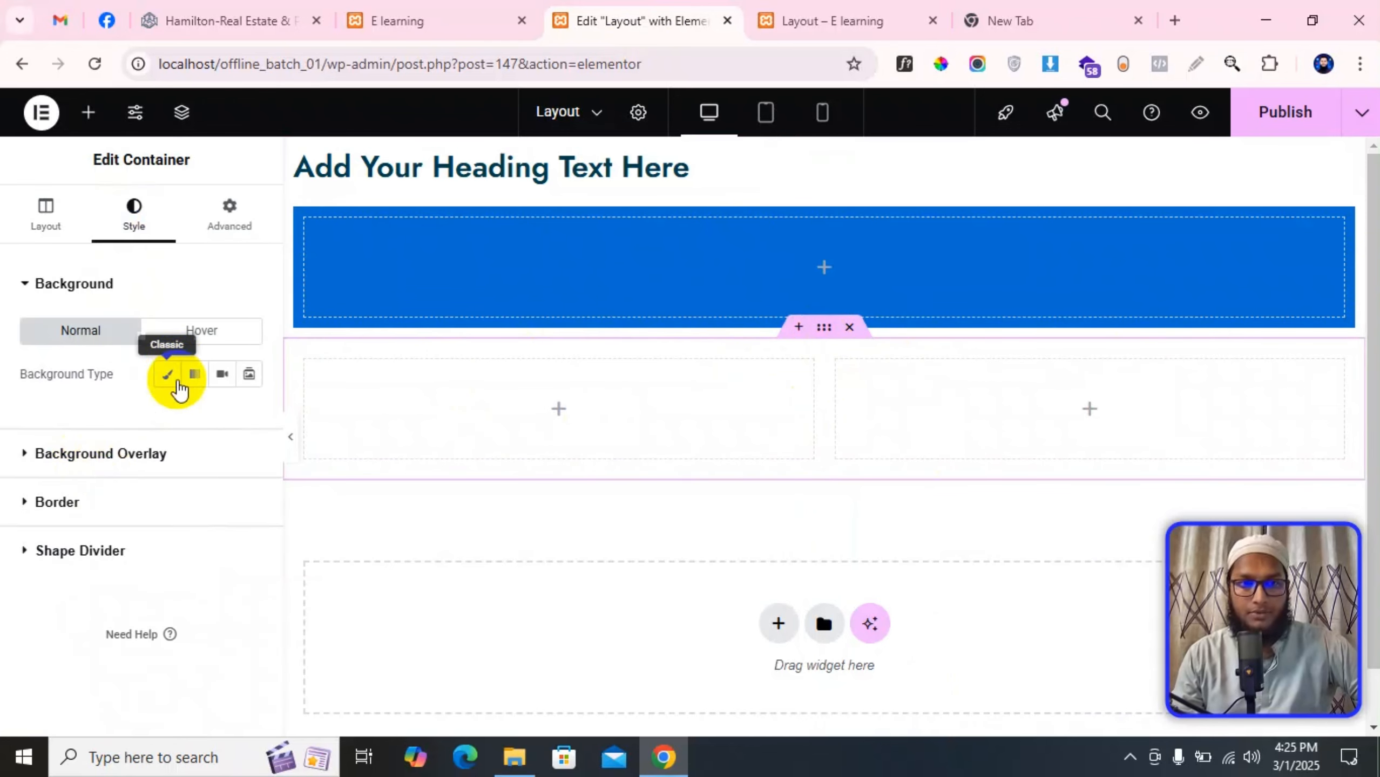
left_click(156, 390)
left_click(249, 416)
left_click(159, 429)
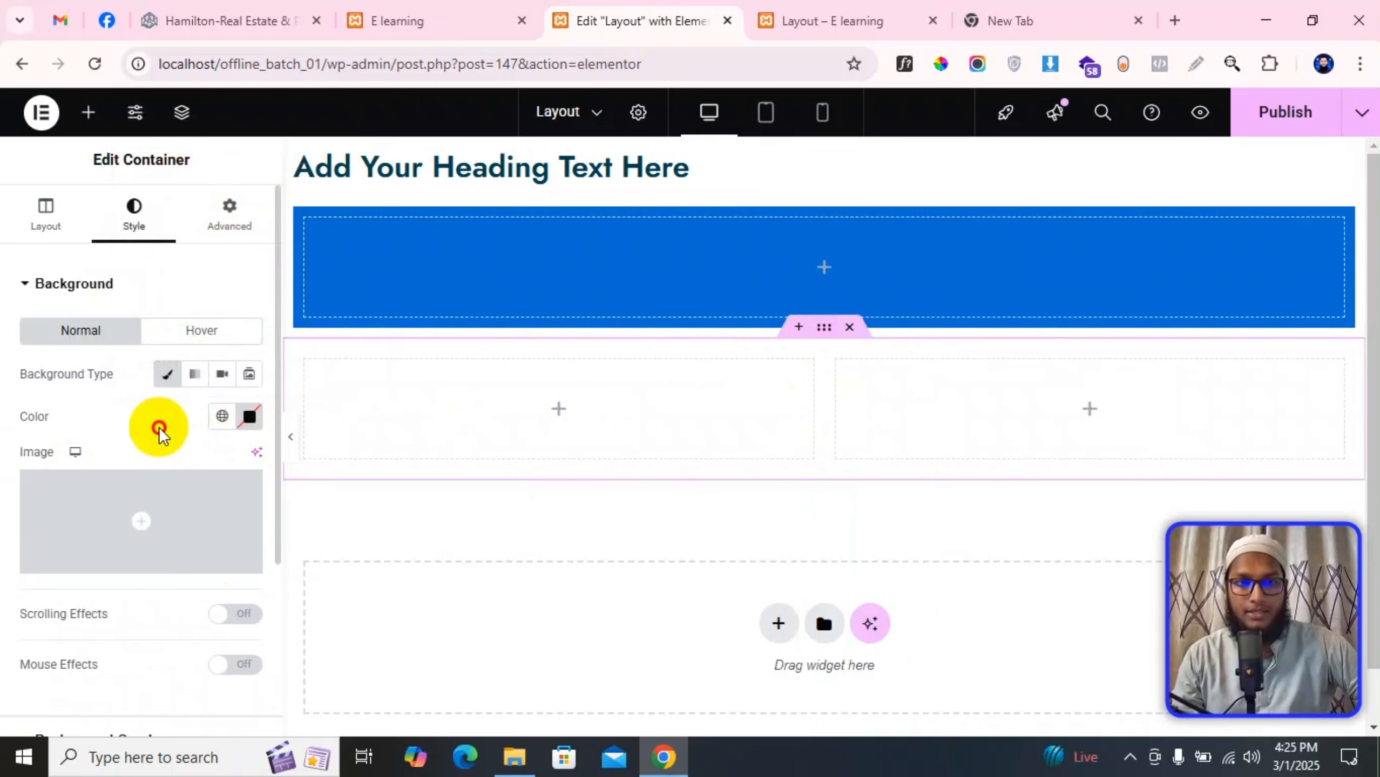
left_click(243, 420)
left_click_drag(208, 246, 125, 432)
left_click(566, 434)
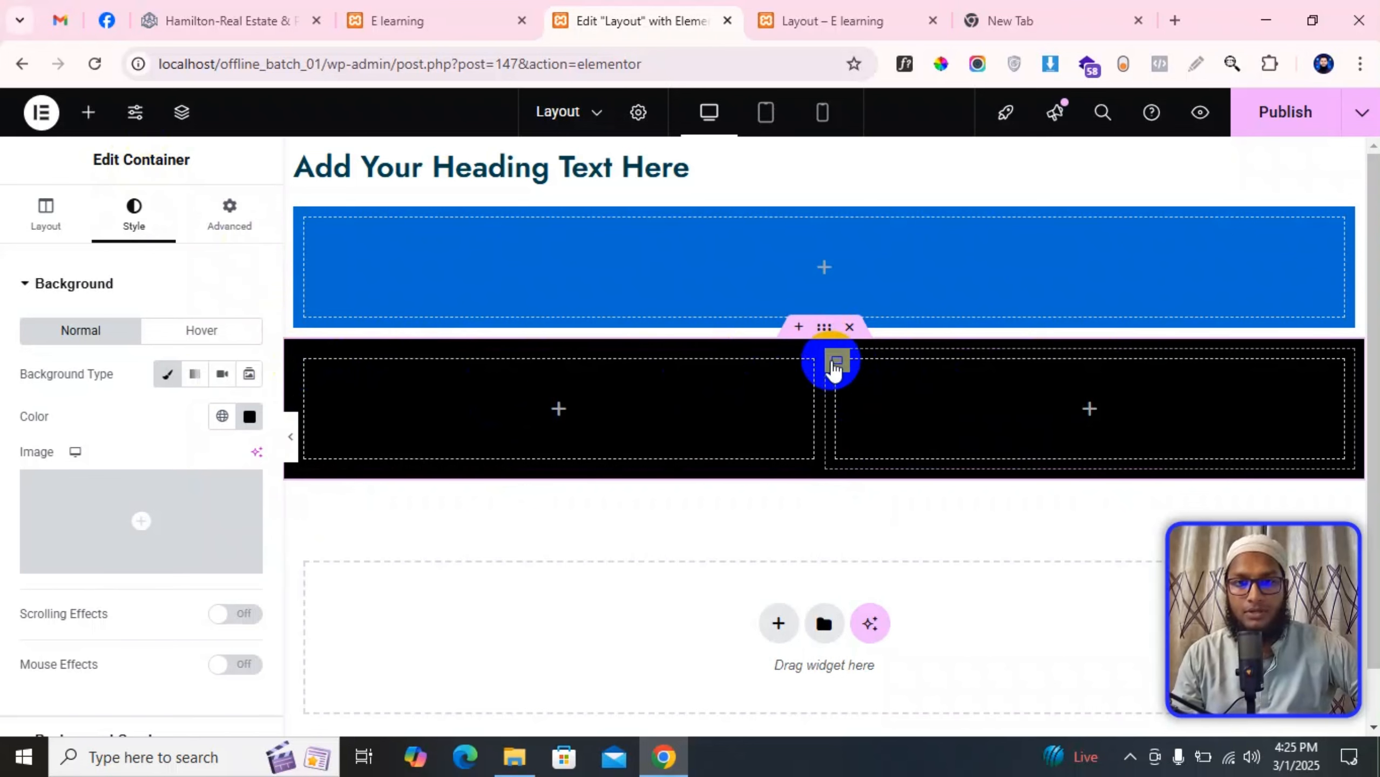
Step: Delete the second column of the black container and set the remaining column's width to 100%
right_click(834, 364)
left_click(872, 713)
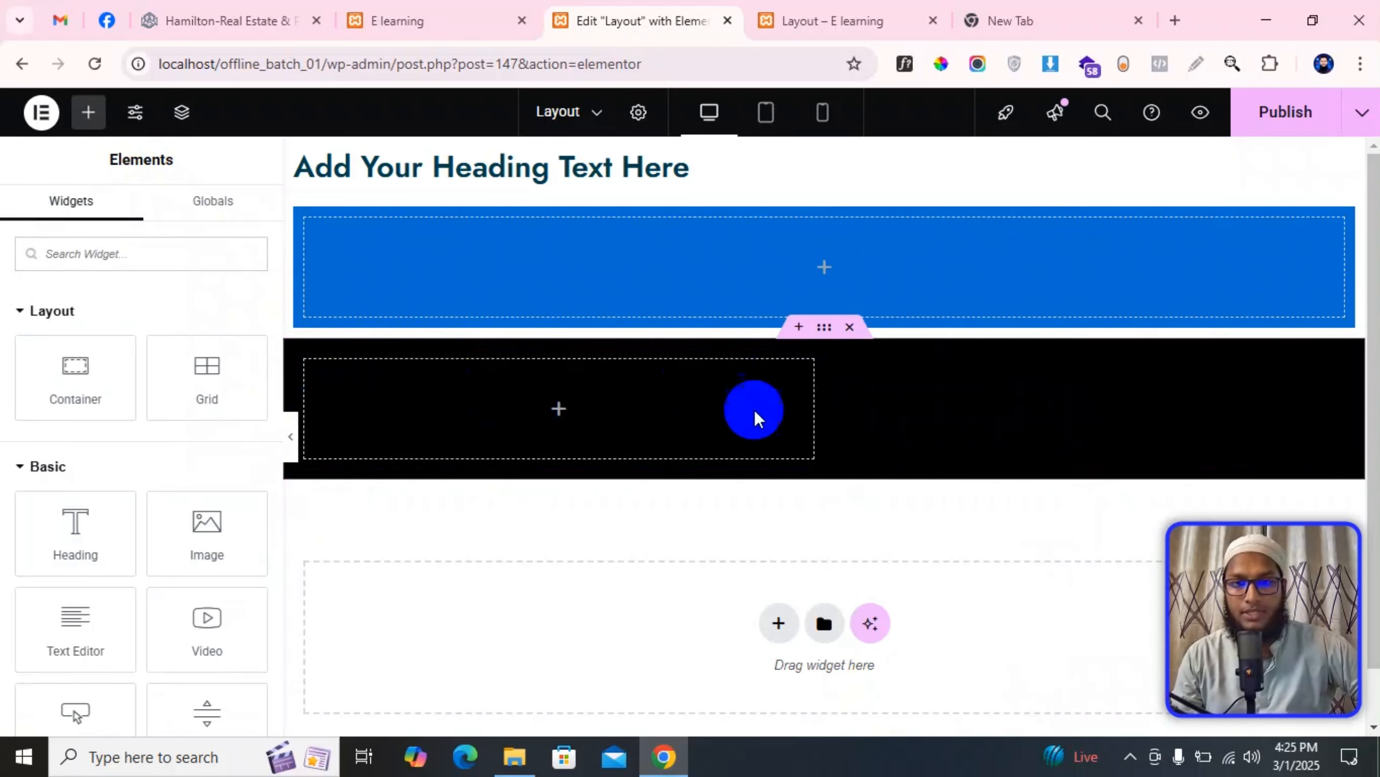
left_click(301, 361)
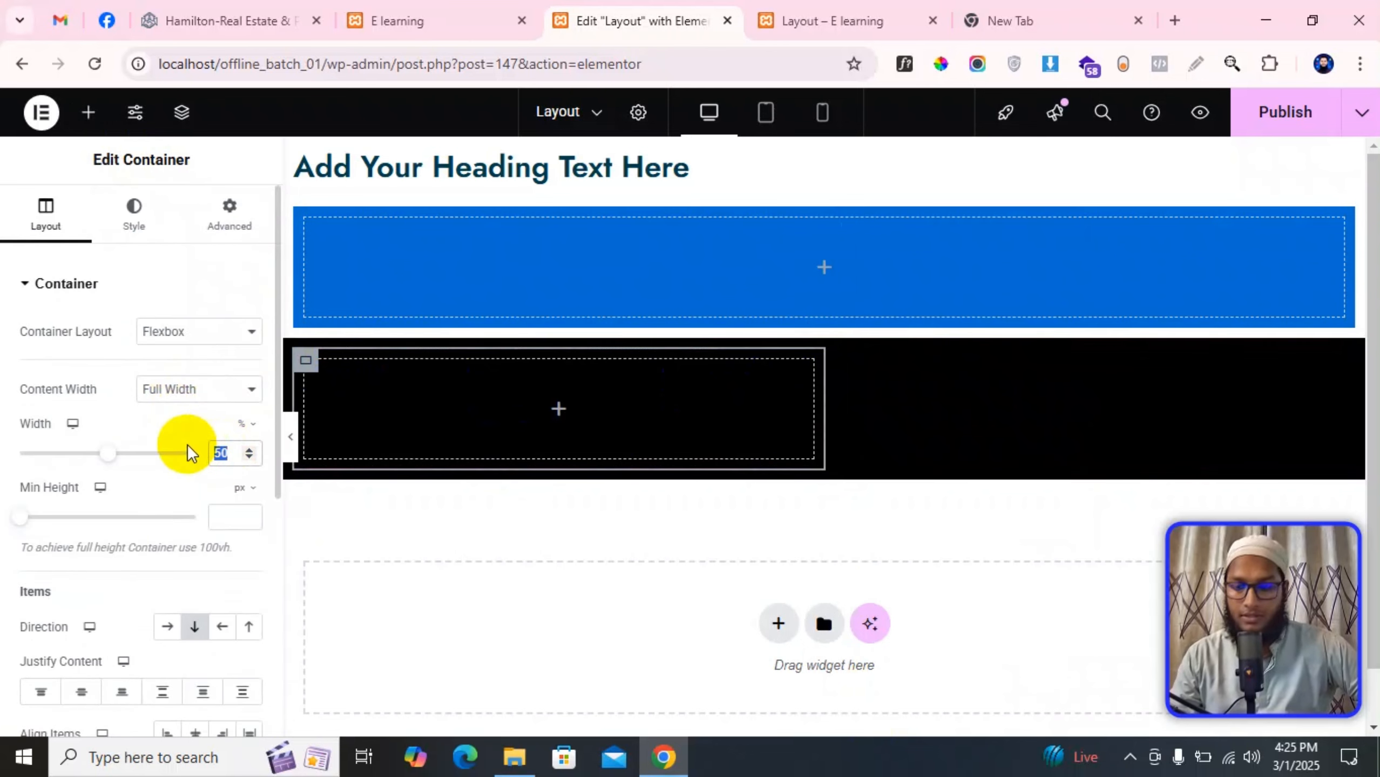
type("100")
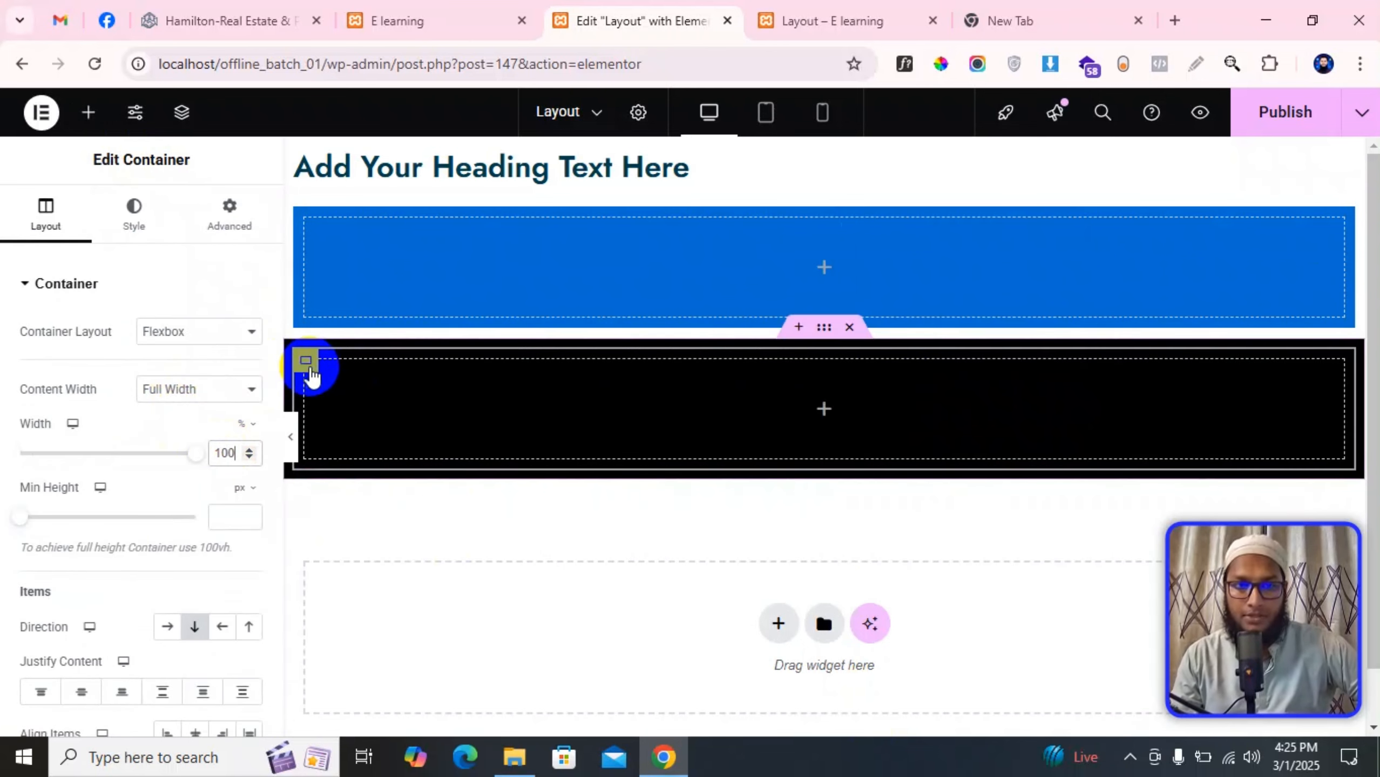
Step: Give the full-width inner container a classic background in dark red
left_click(131, 209)
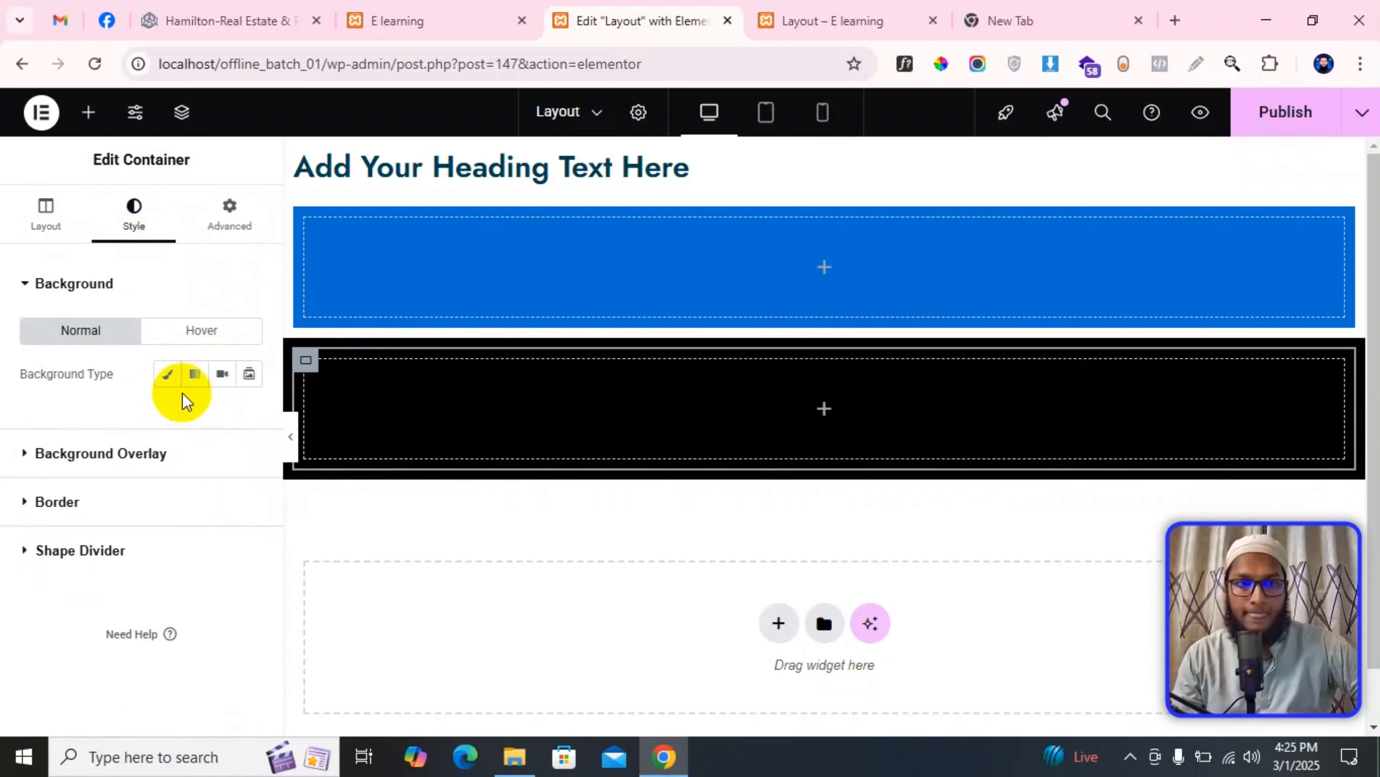
left_click(167, 374)
left_click(249, 417)
left_click_drag(249, 272, 236, 520)
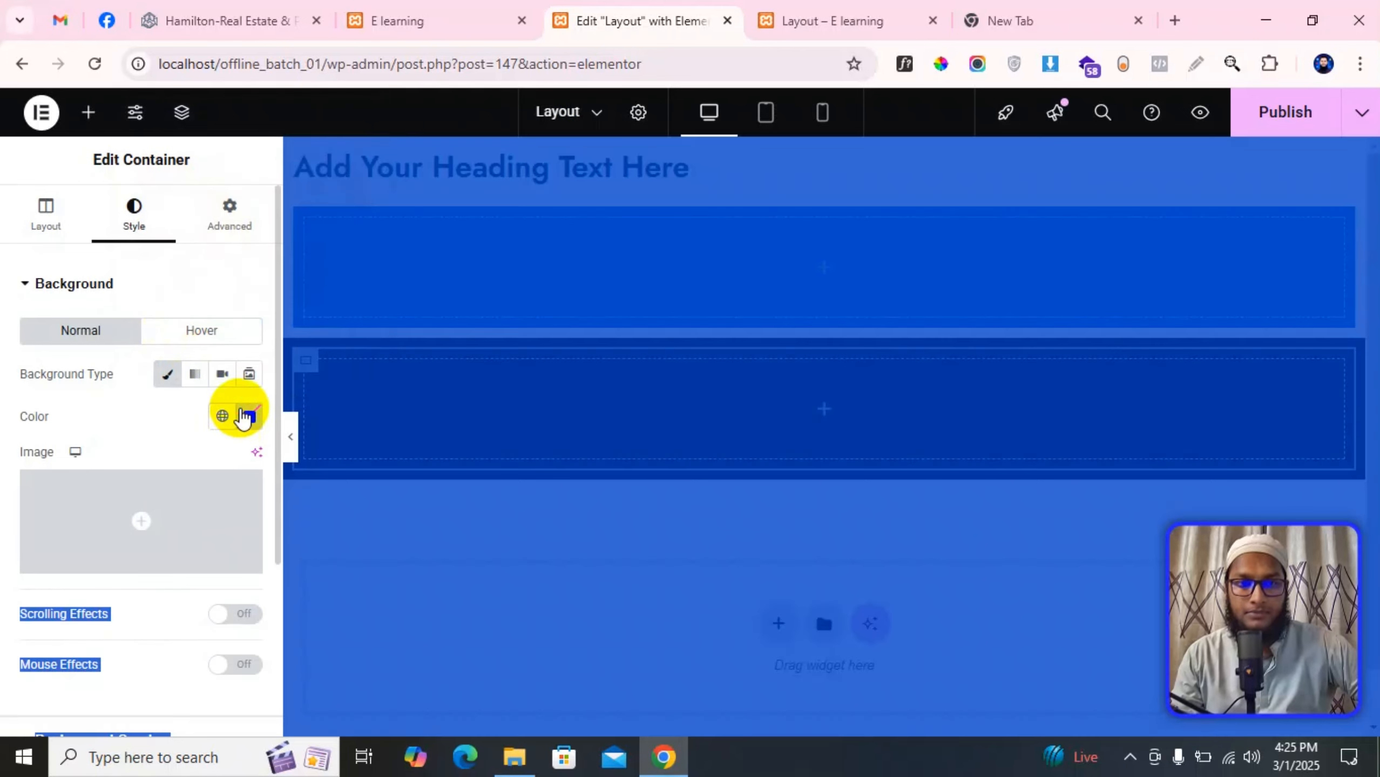
left_click(243, 417)
left_click_drag(234, 247, 367, 209)
left_click(131, 429)
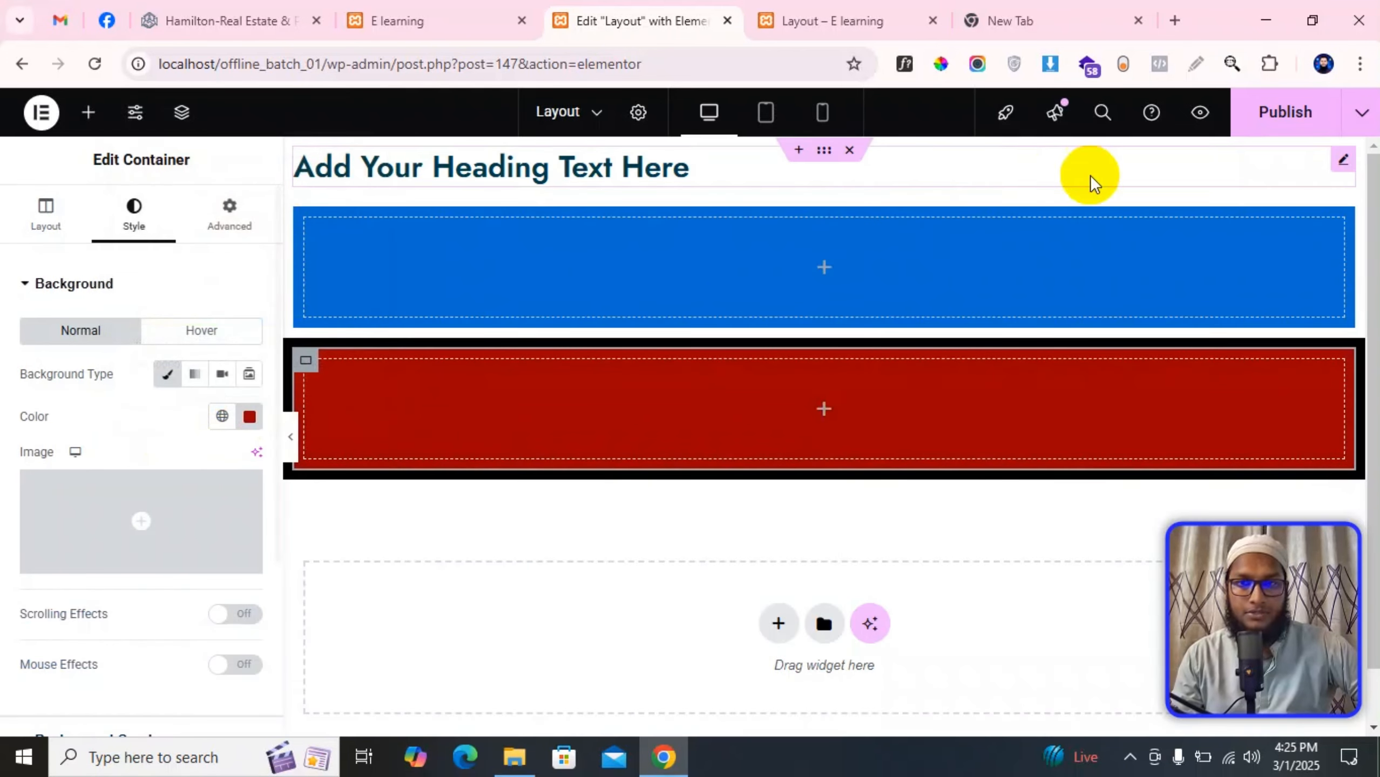
Step: Publish the changes, add a Heading widget inside the red container, then publish again and view the page preview
left_click(1246, 112)
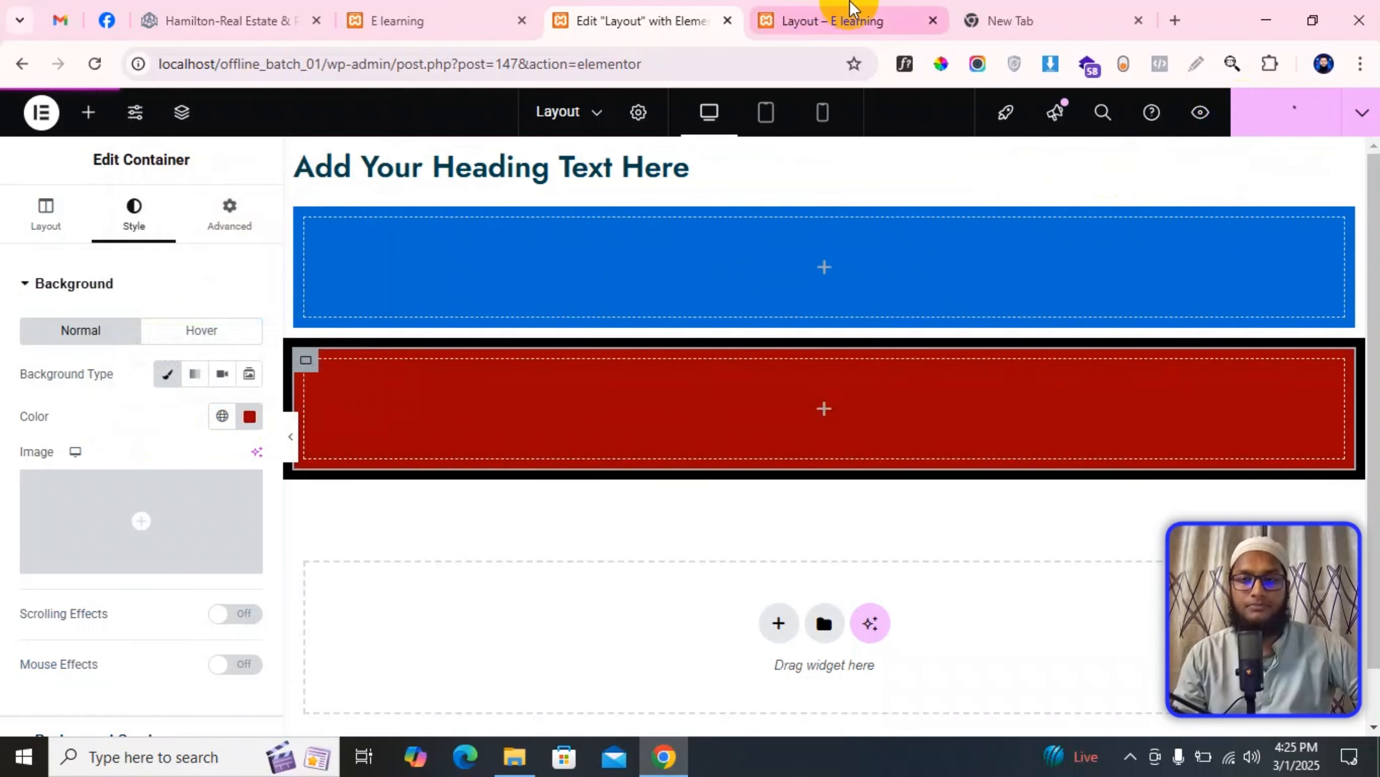
mouse_move(850, 7)
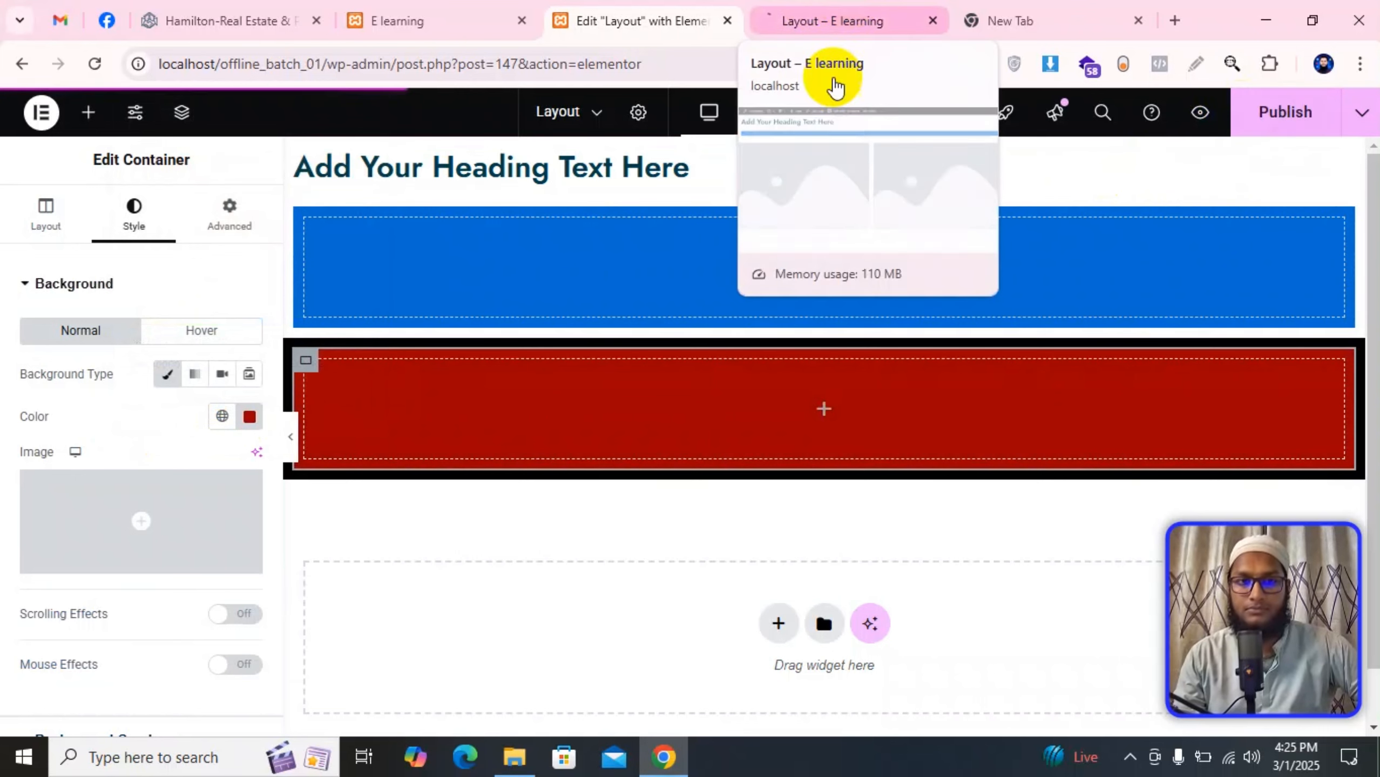
left_click(88, 112)
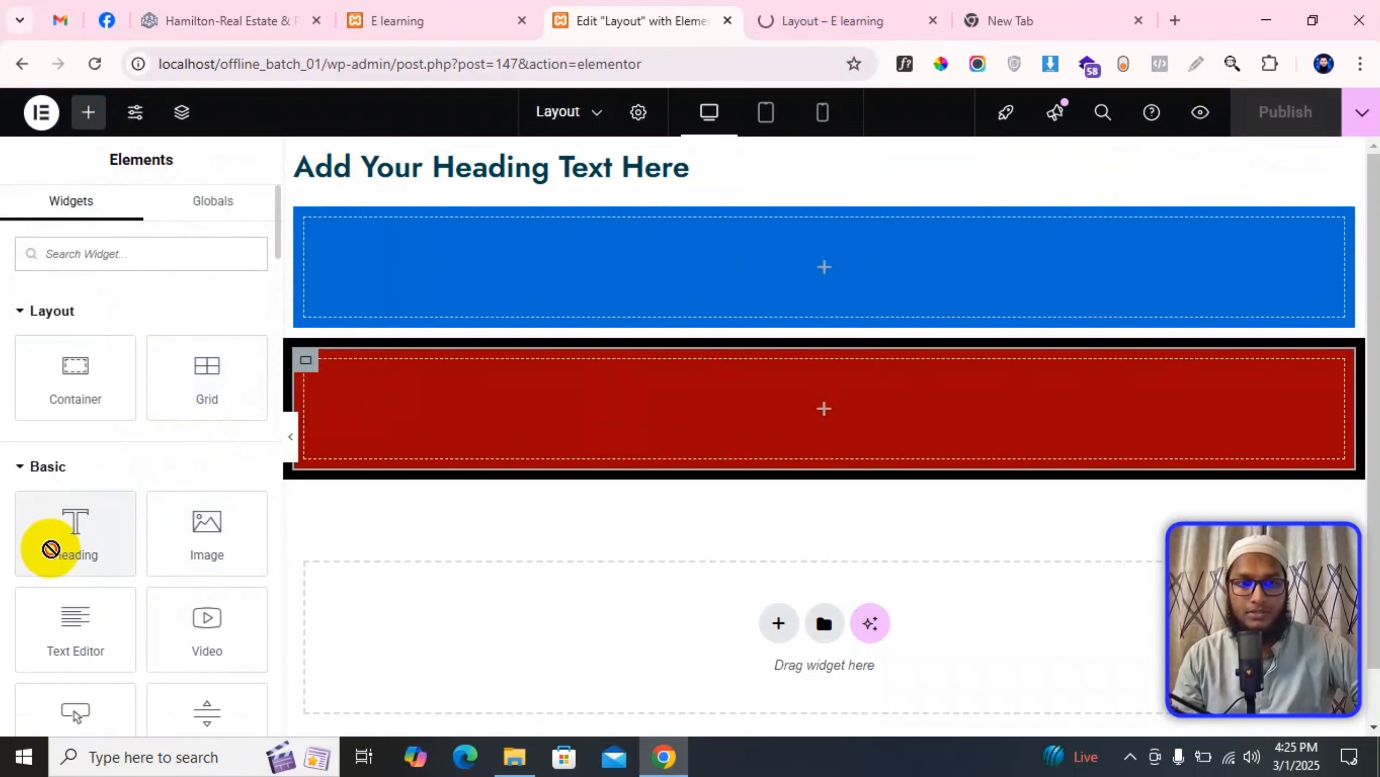
left_click_drag(50, 548, 751, 400)
left_click(1285, 112)
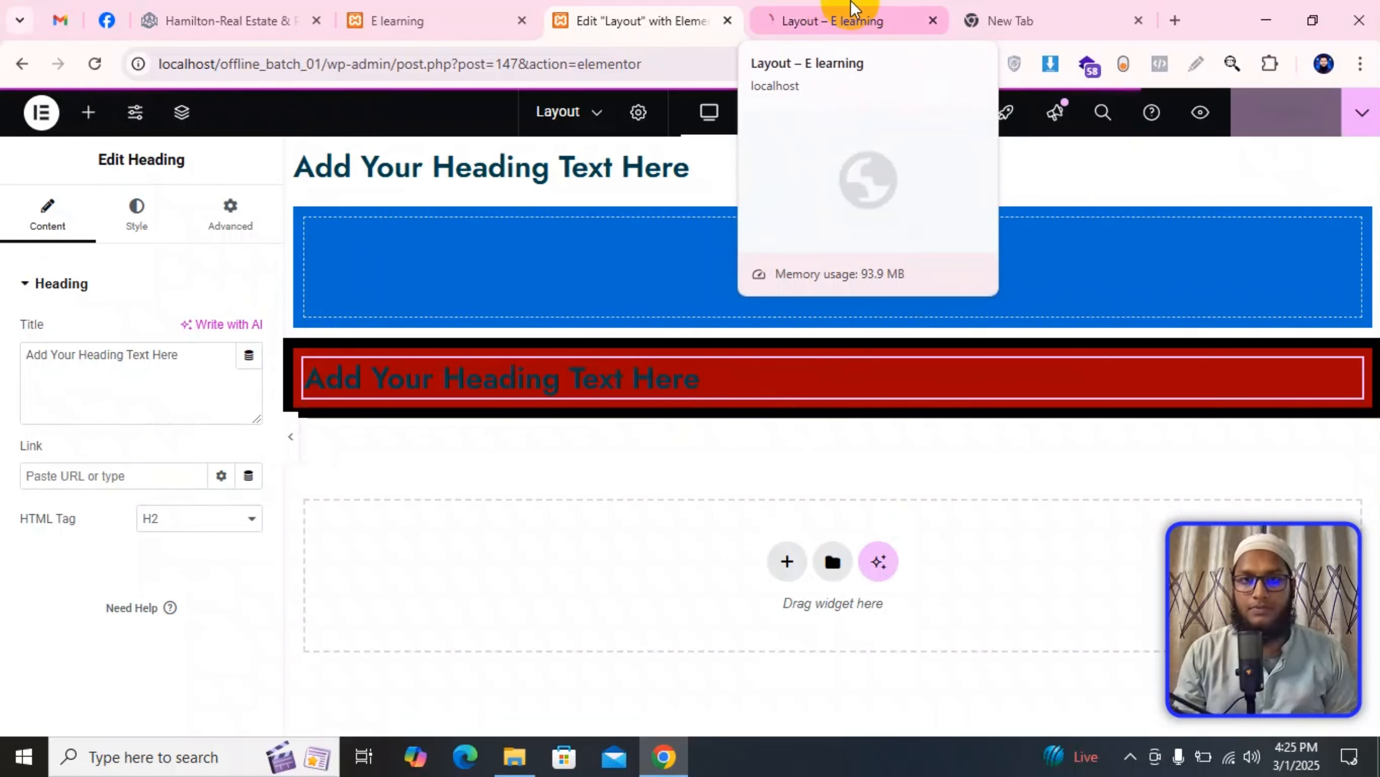
left_click(819, 21)
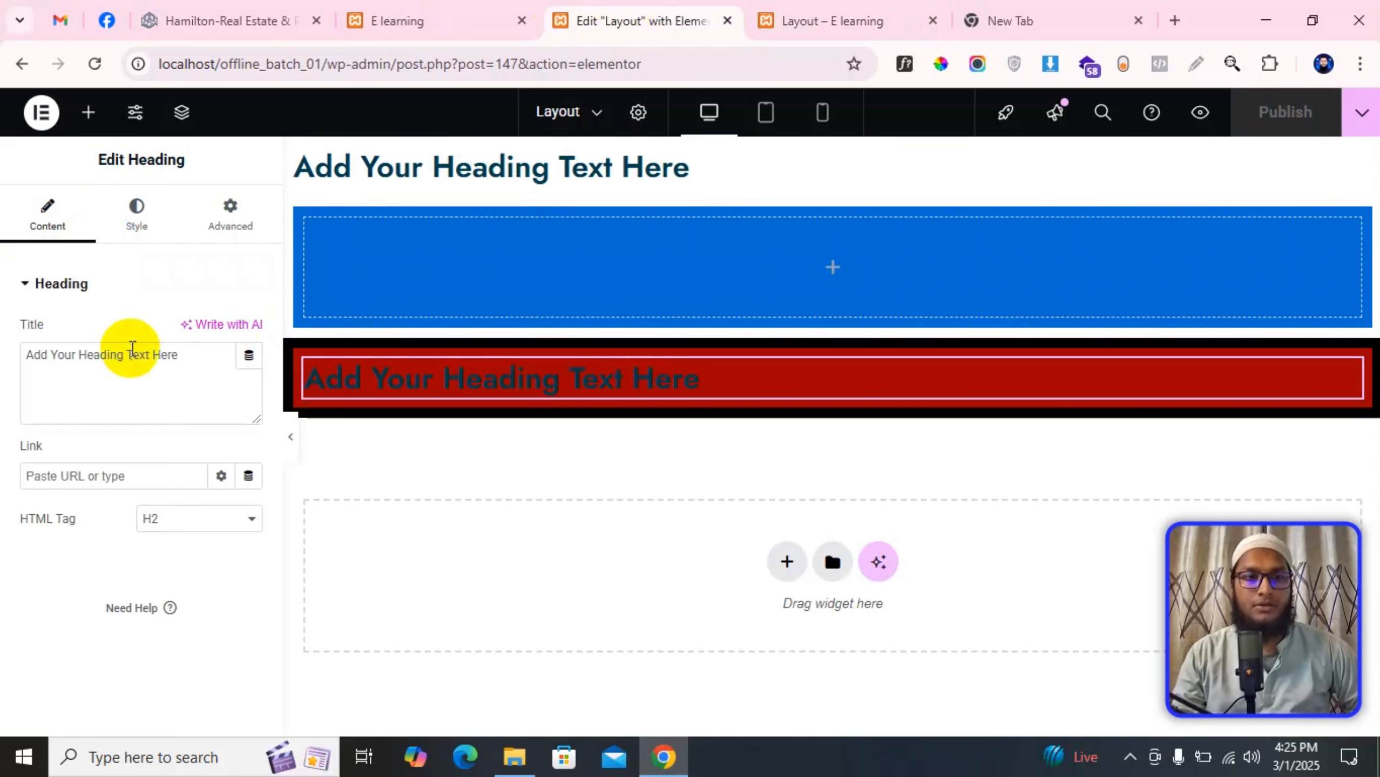
Step: Compare the black outer container's boxed width settings with the page preview
left_click(832, 327)
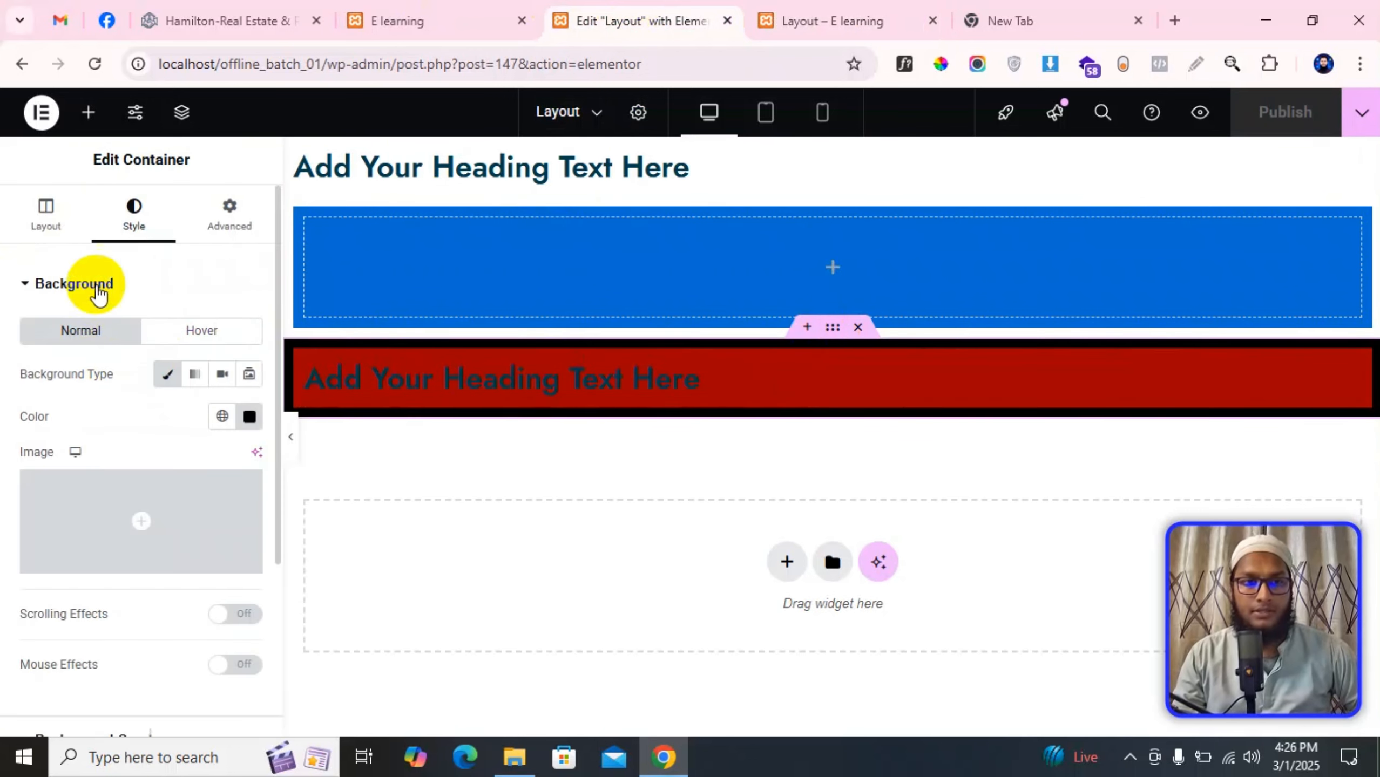
left_click(47, 218)
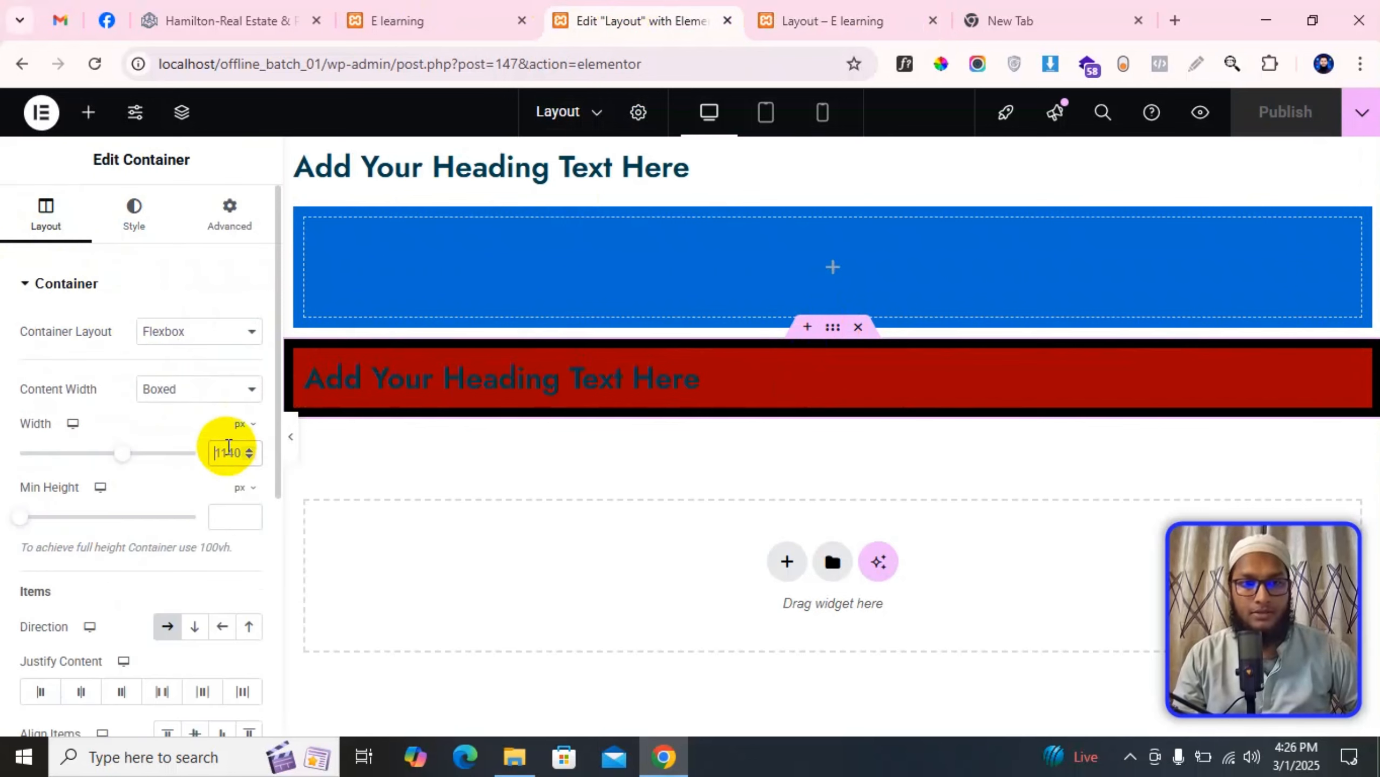
left_click(835, 8)
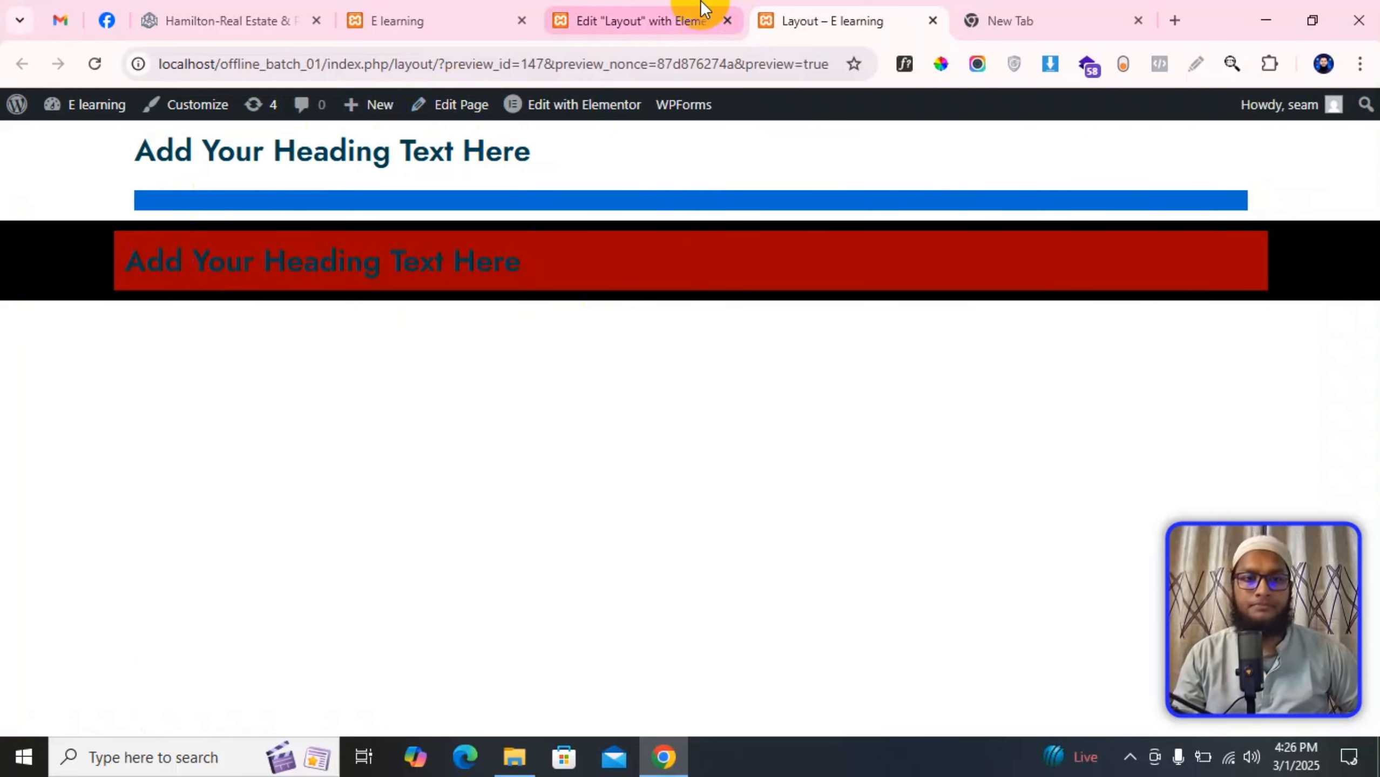
left_click(32, 255)
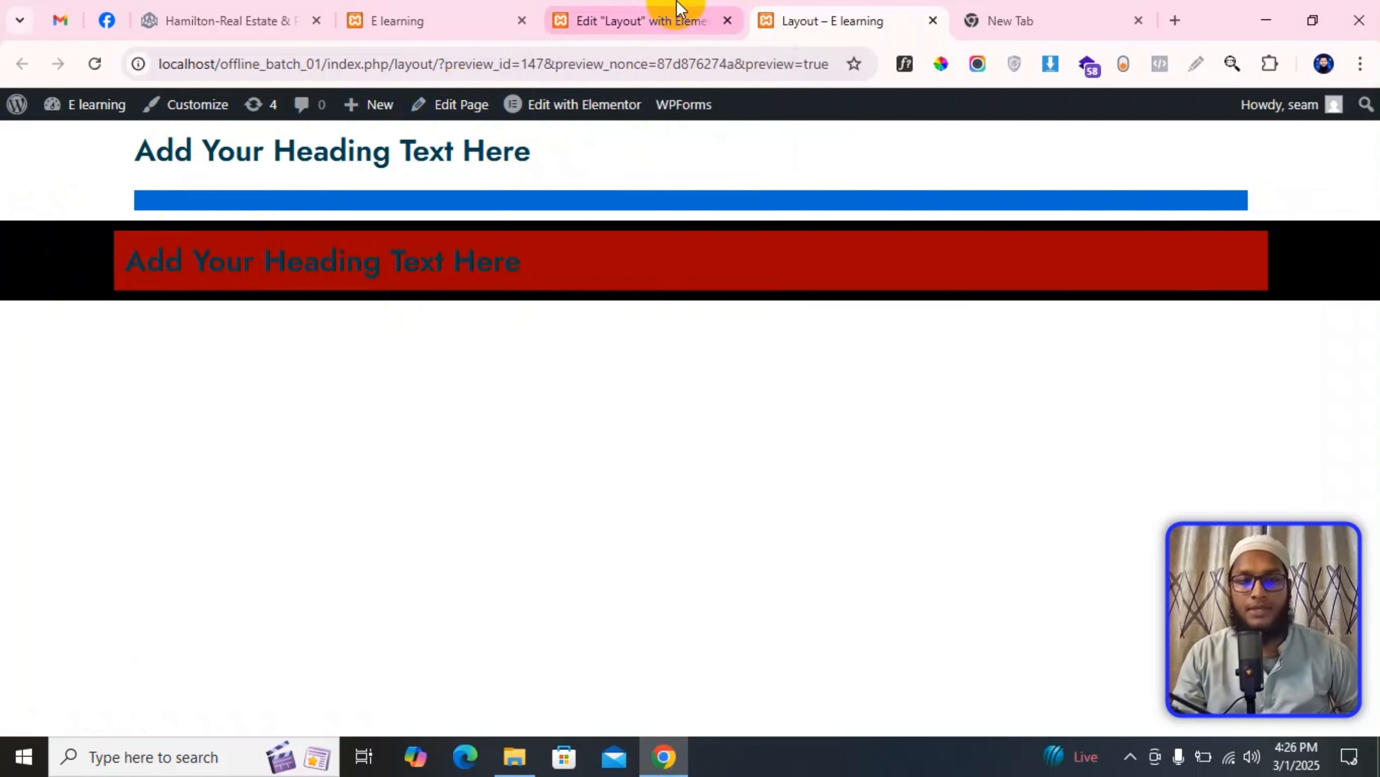
left_click(665, 16)
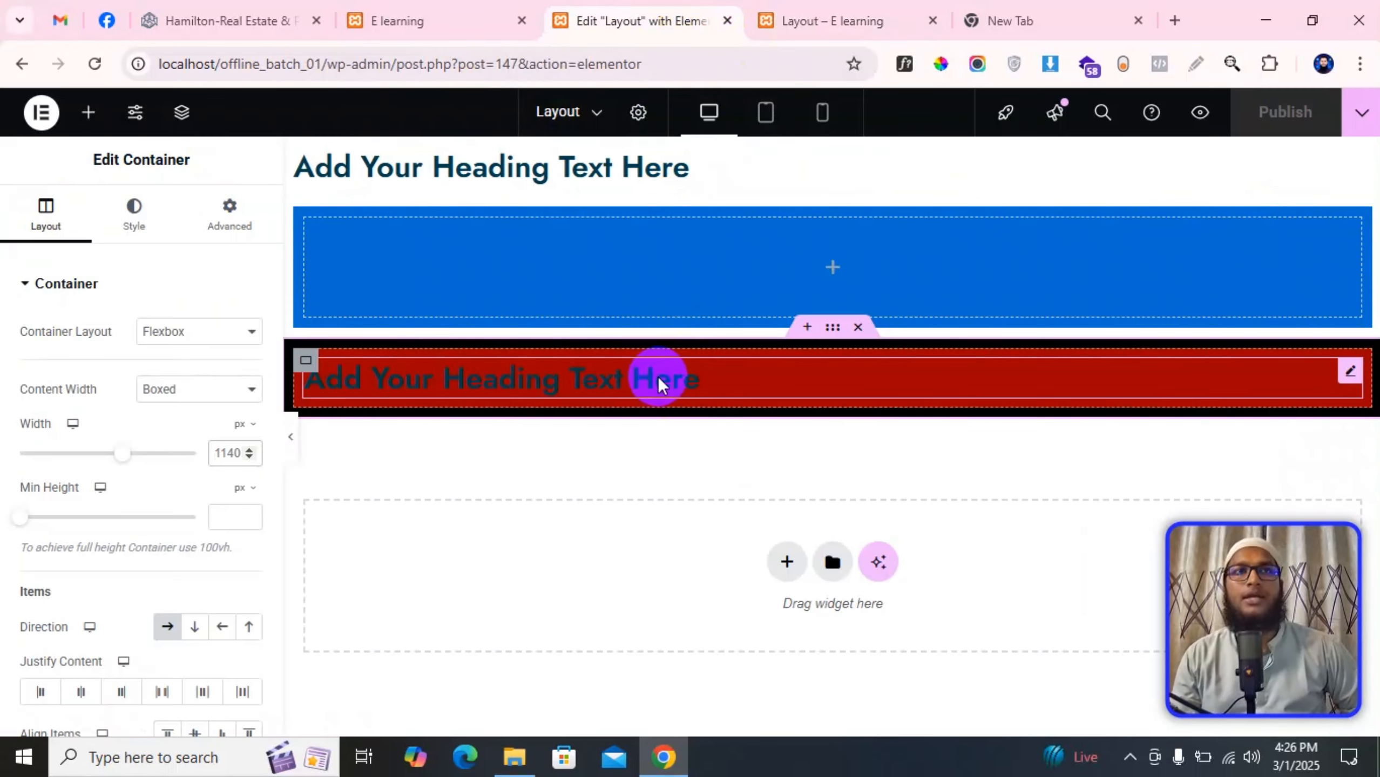
Step: Replace the heading inside the red container with a Button widget
right_click(825, 370)
left_click(876, 711)
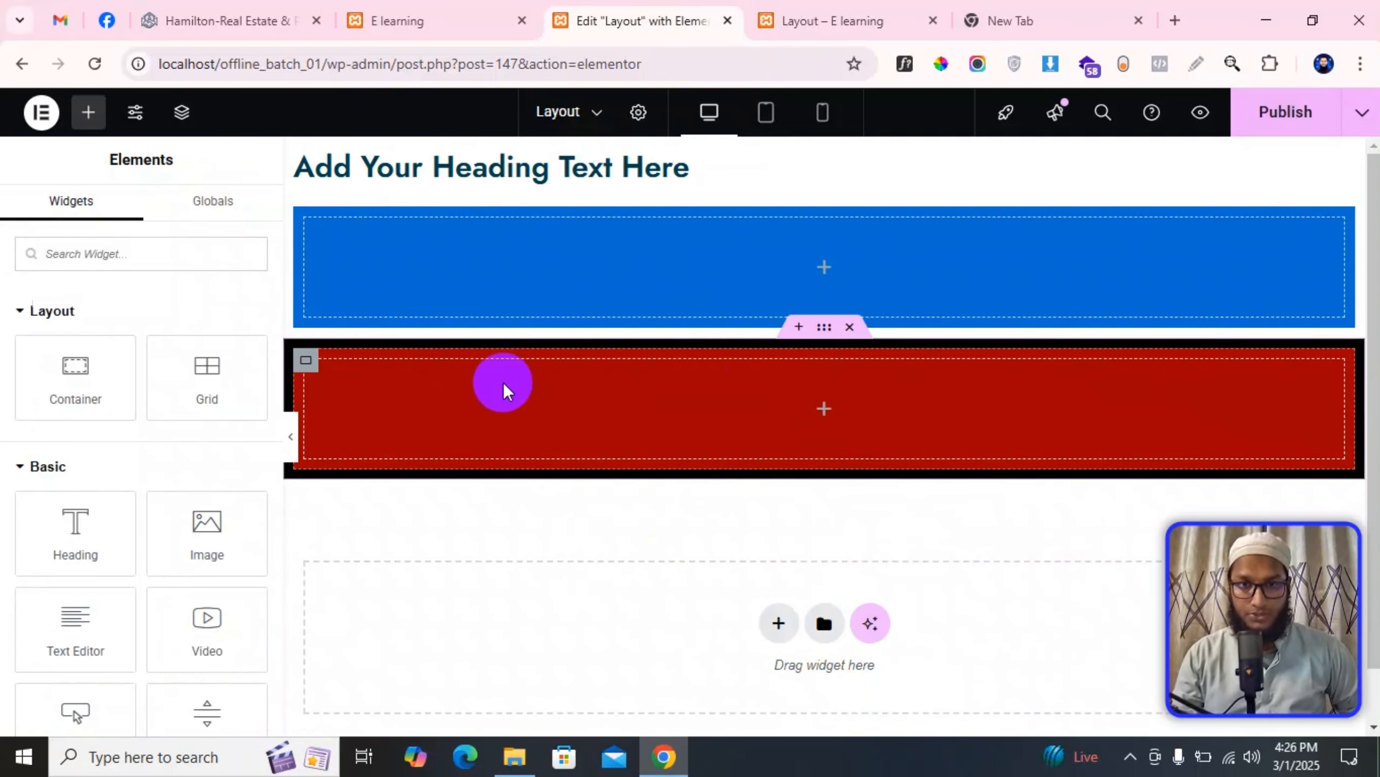
left_click(305, 364)
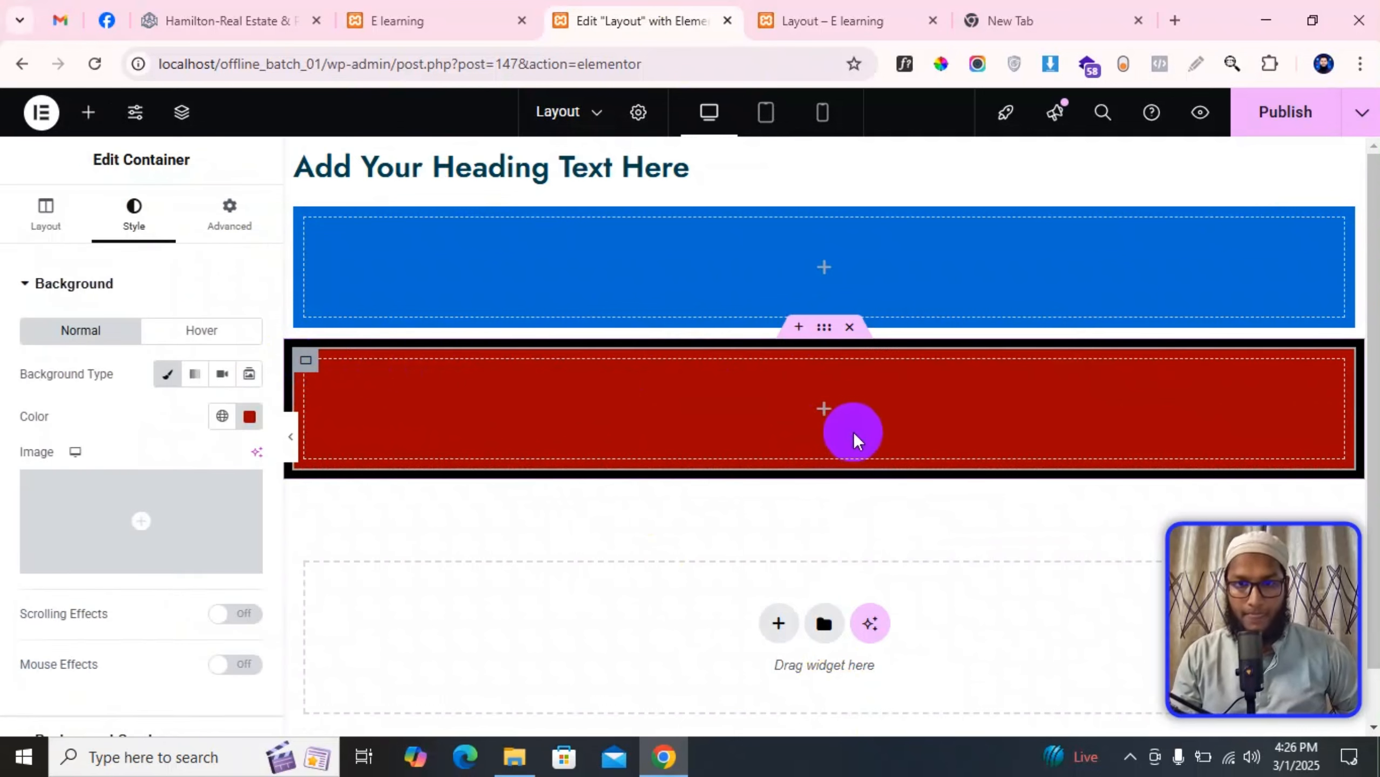
left_click(828, 420)
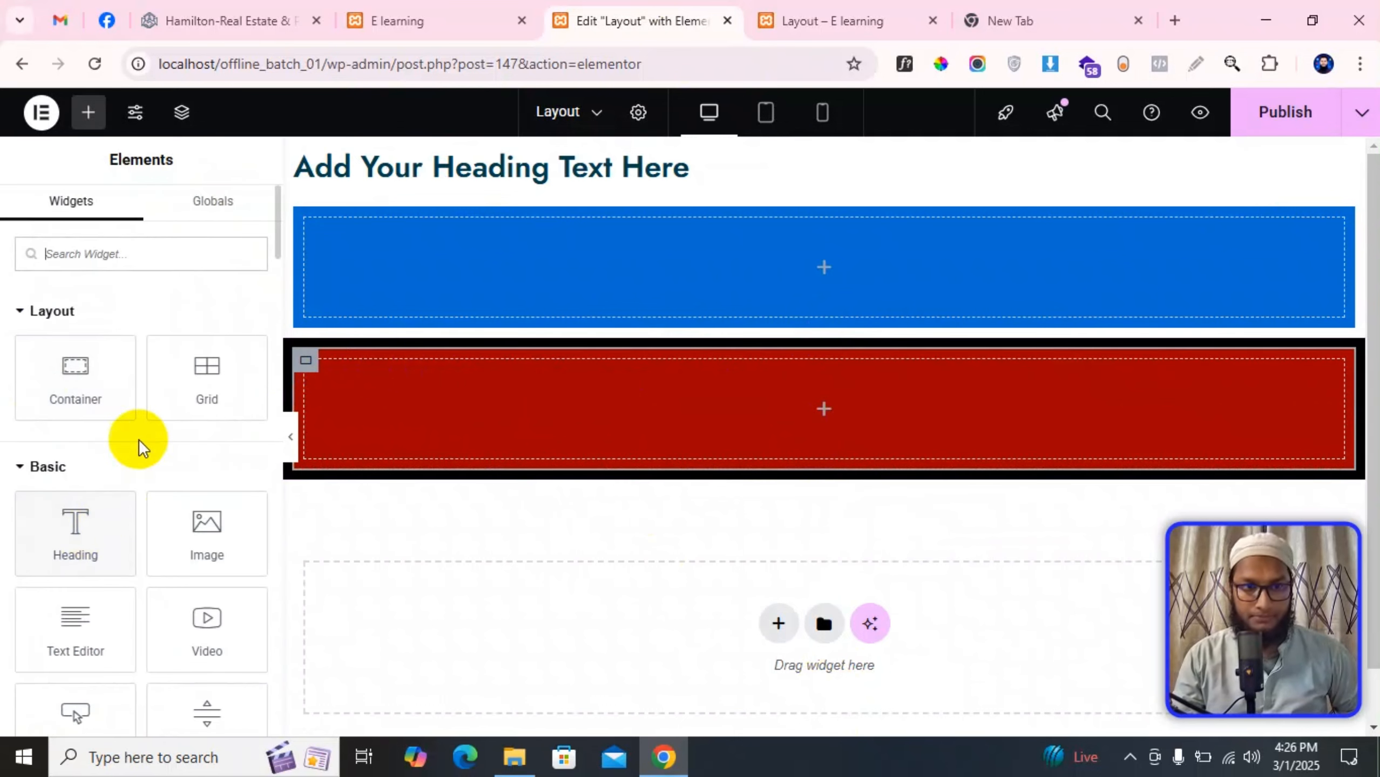
left_click(830, 416)
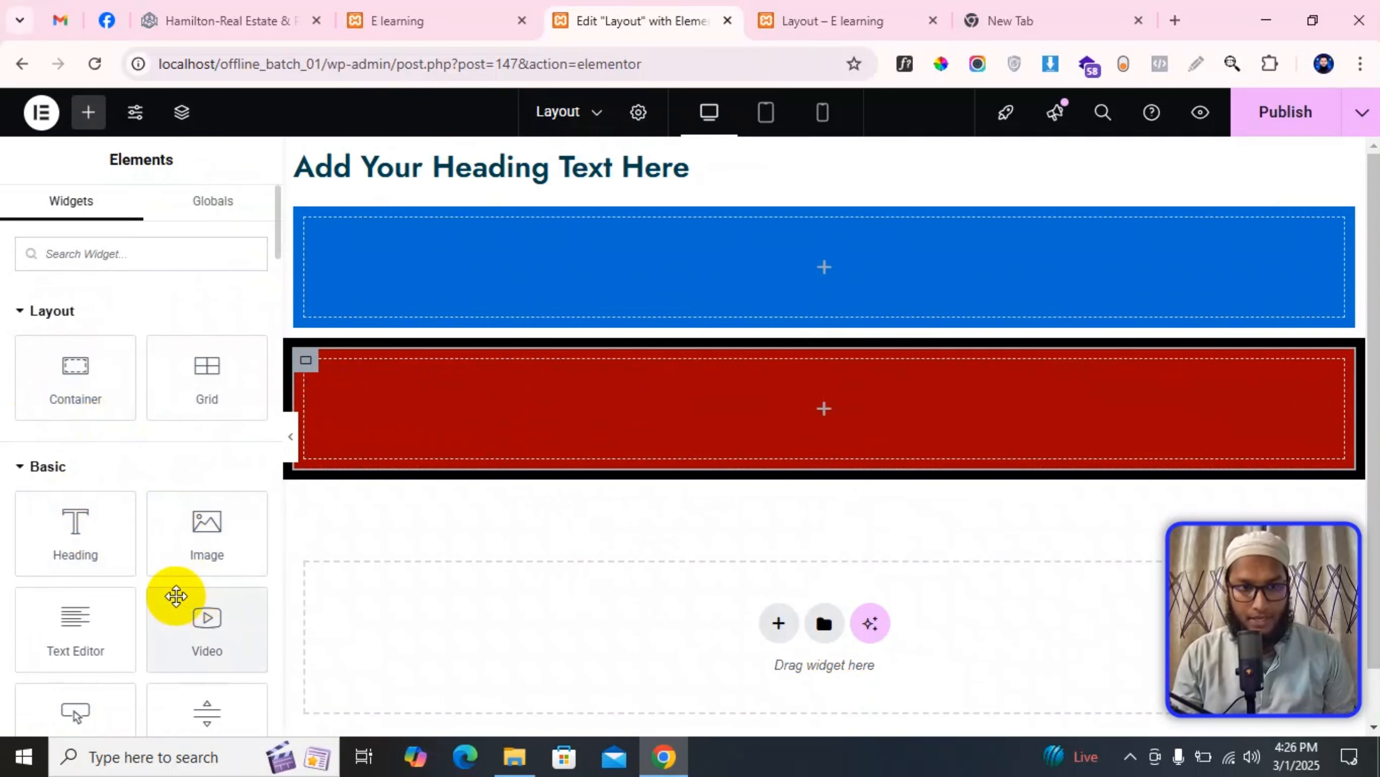
scroll(168, 595, "down", 2)
scroll(169, 594, "up", 2)
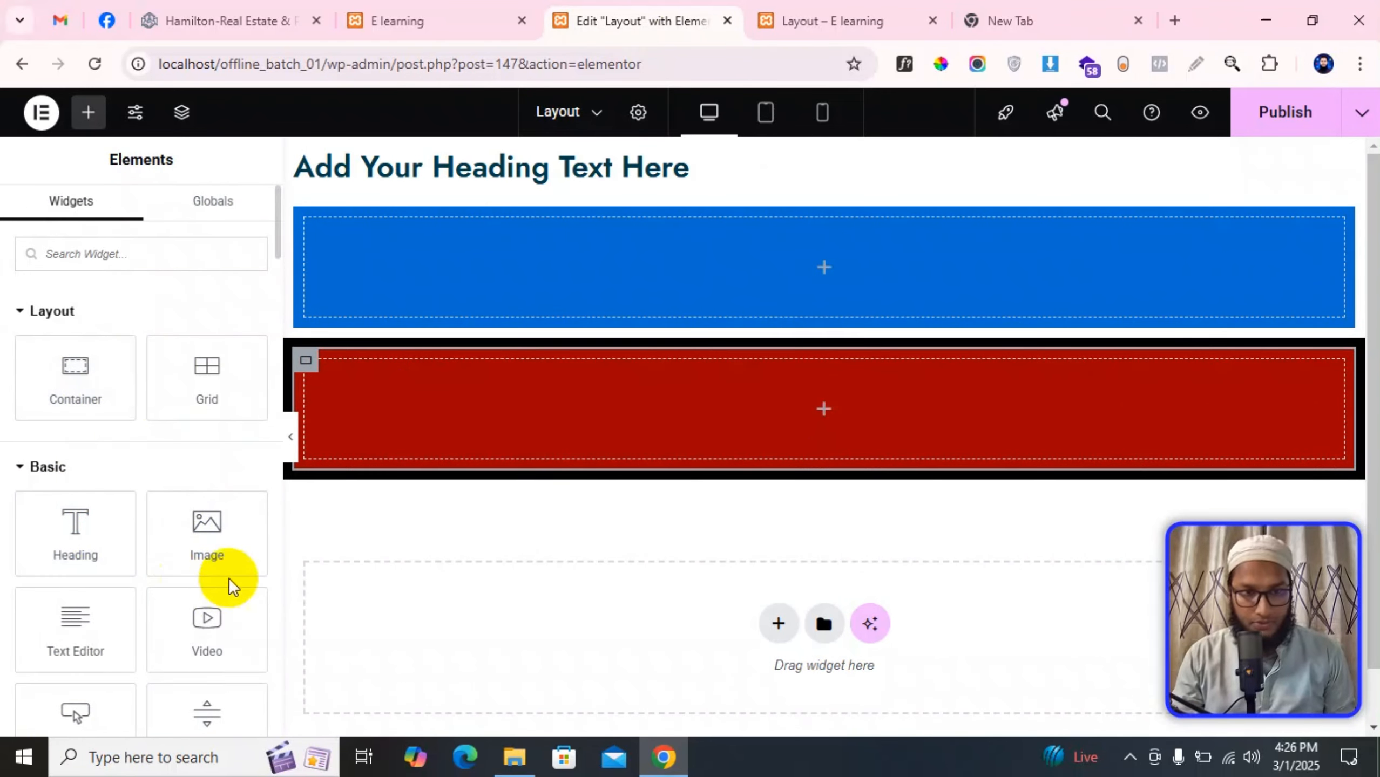
scroll(215, 643, "down", 2)
left_click_drag(123, 607, 298, 564)
Step: Duplicate the button inside the red container and publish the page
right_click(476, 379)
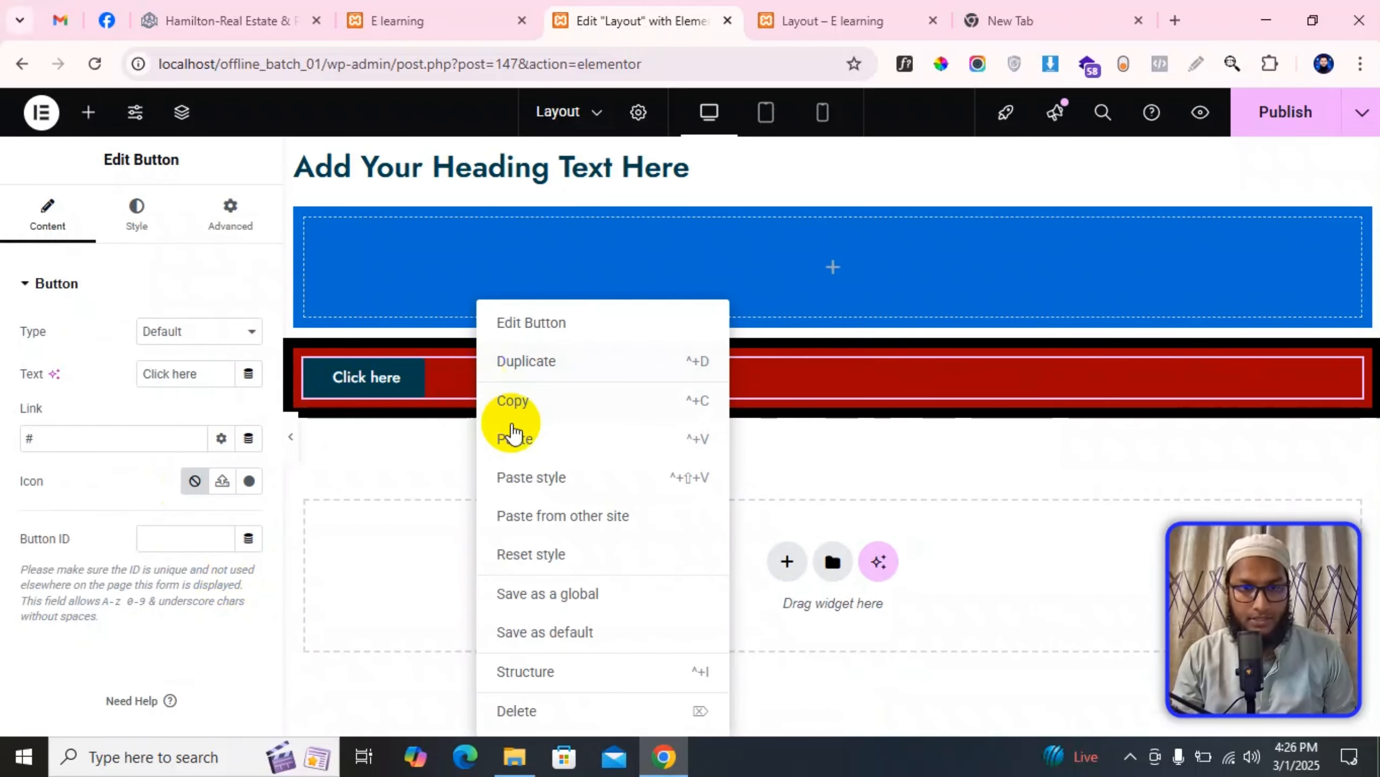
left_click(551, 362)
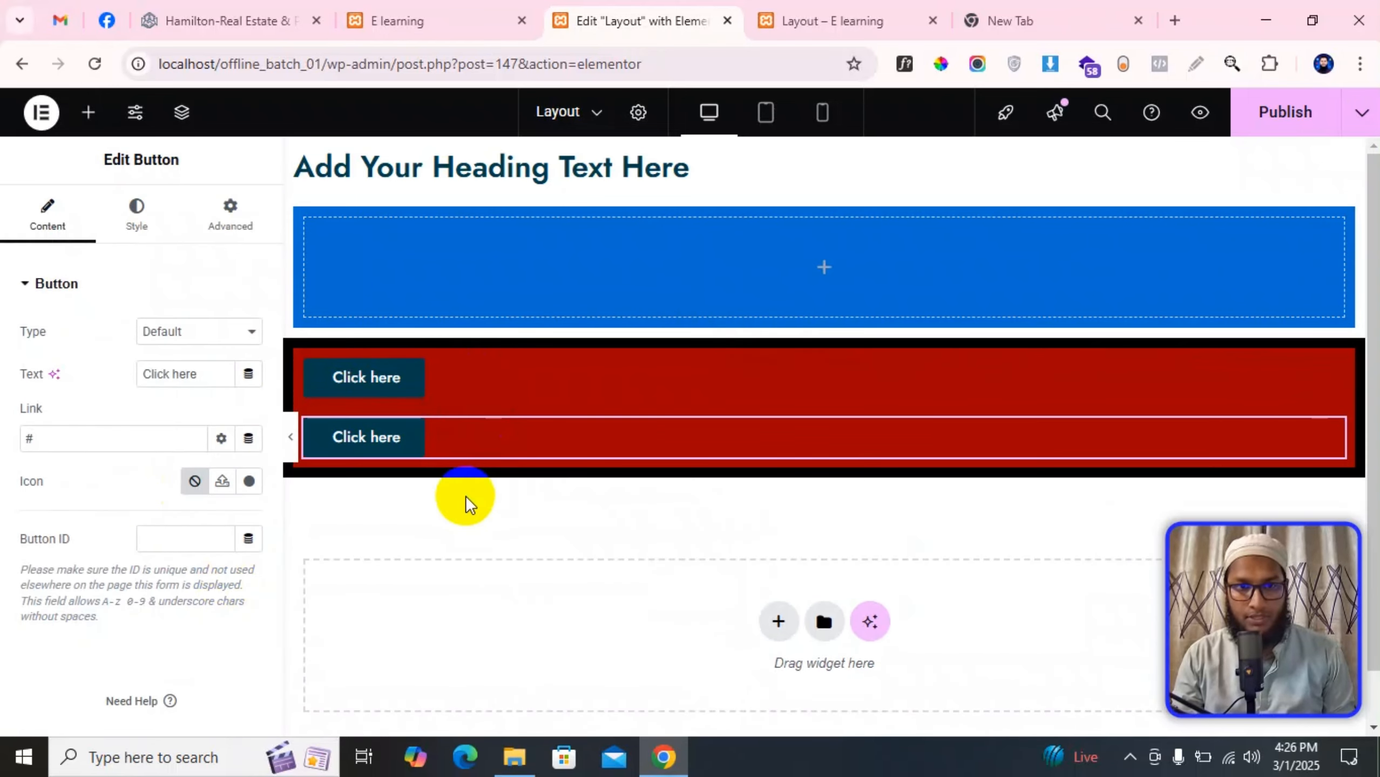
left_click(1295, 119)
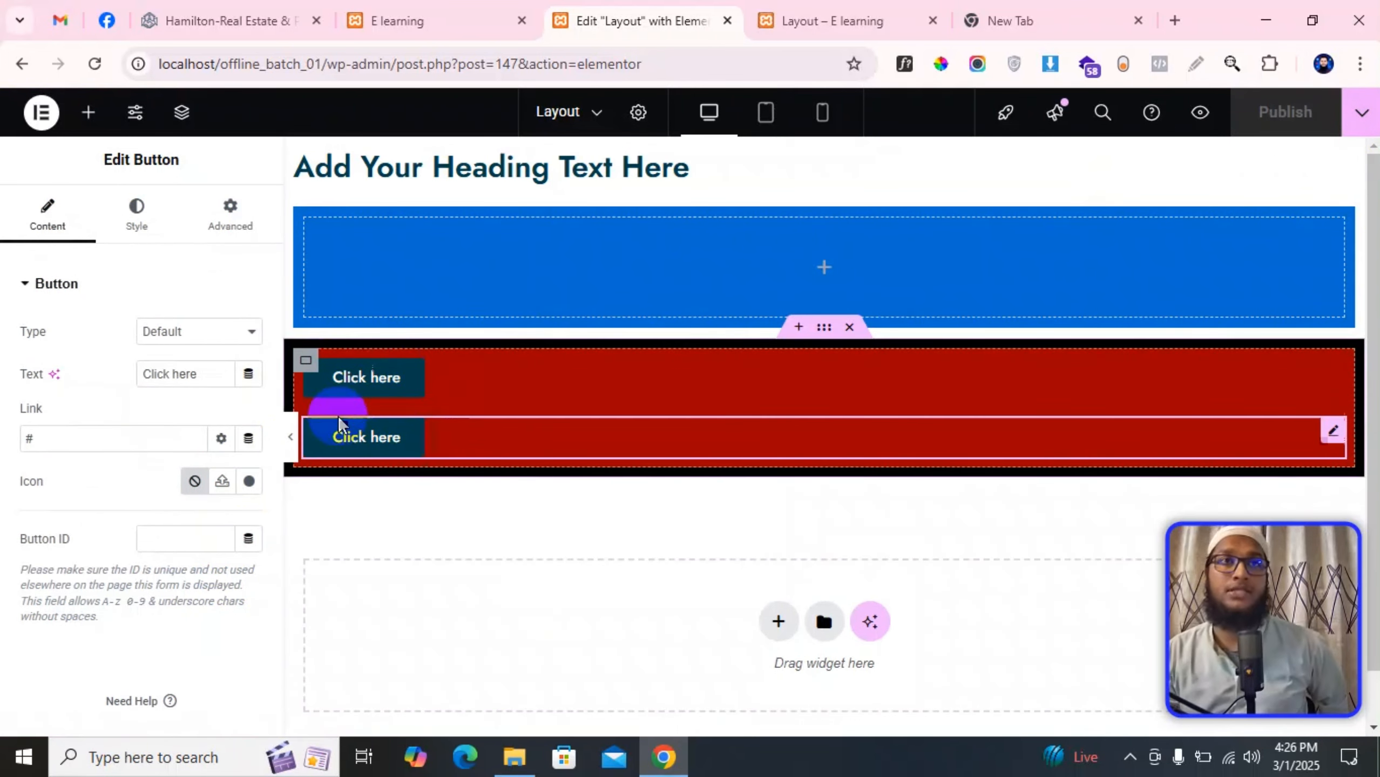
Step: Set the red container's item direction to a left-to-right row so its two buttons sit side by side
left_click(301, 361)
left_click(61, 216)
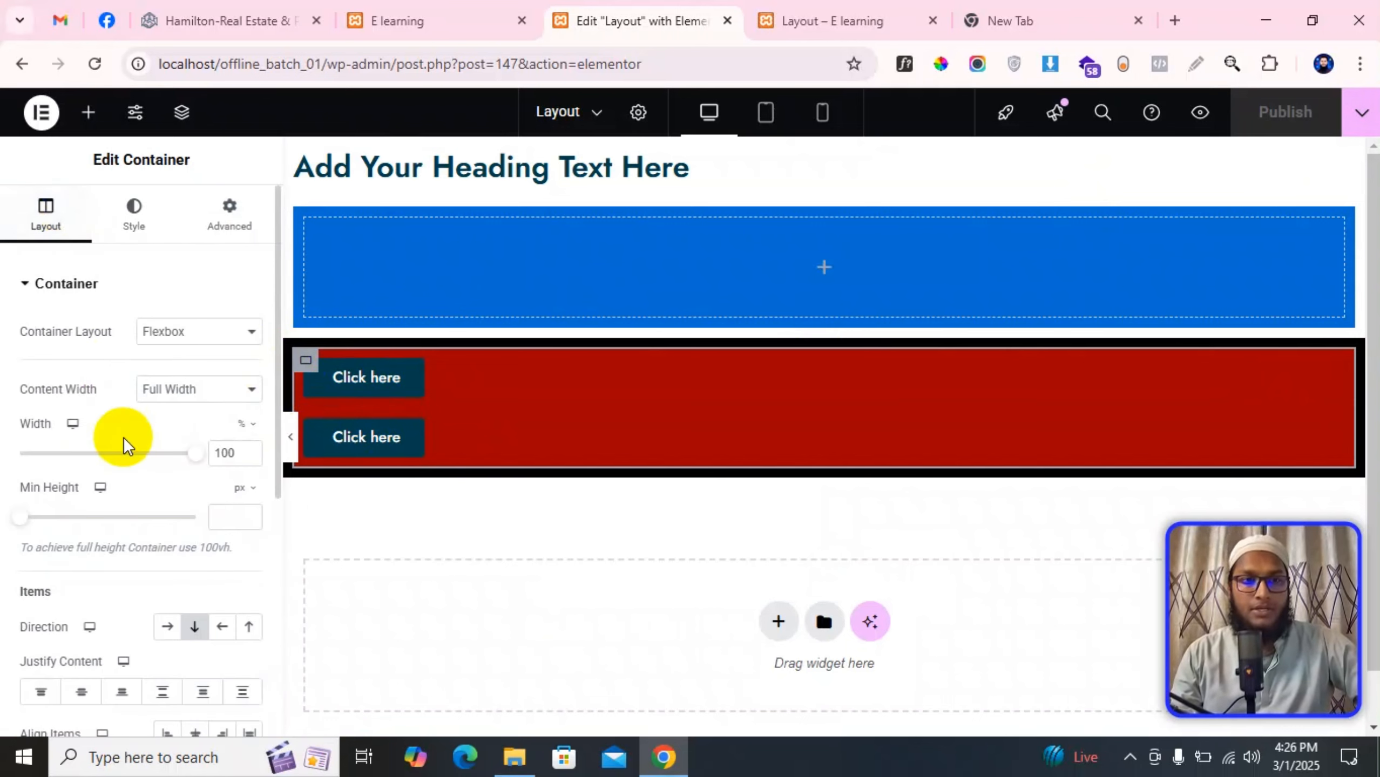
scroll(120, 441, "down", 3)
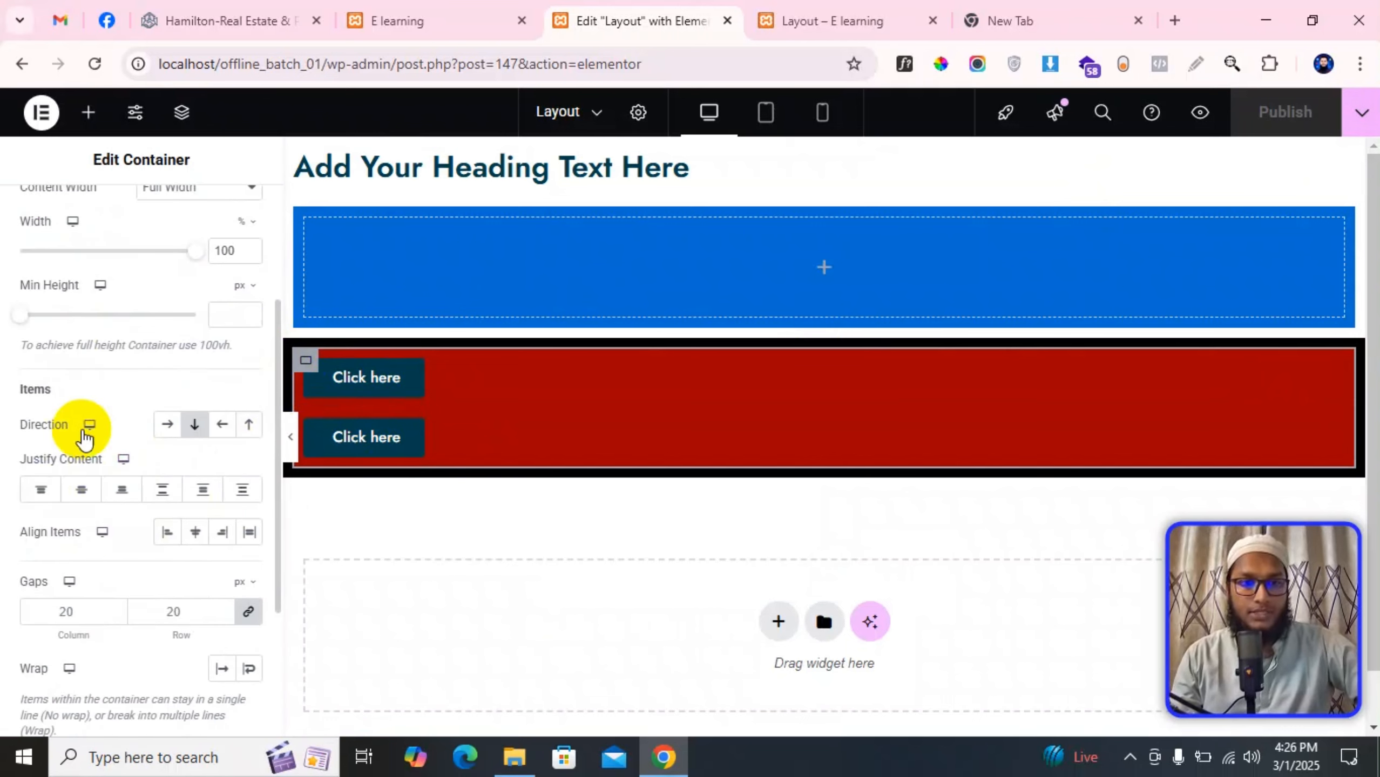
left_click(165, 426)
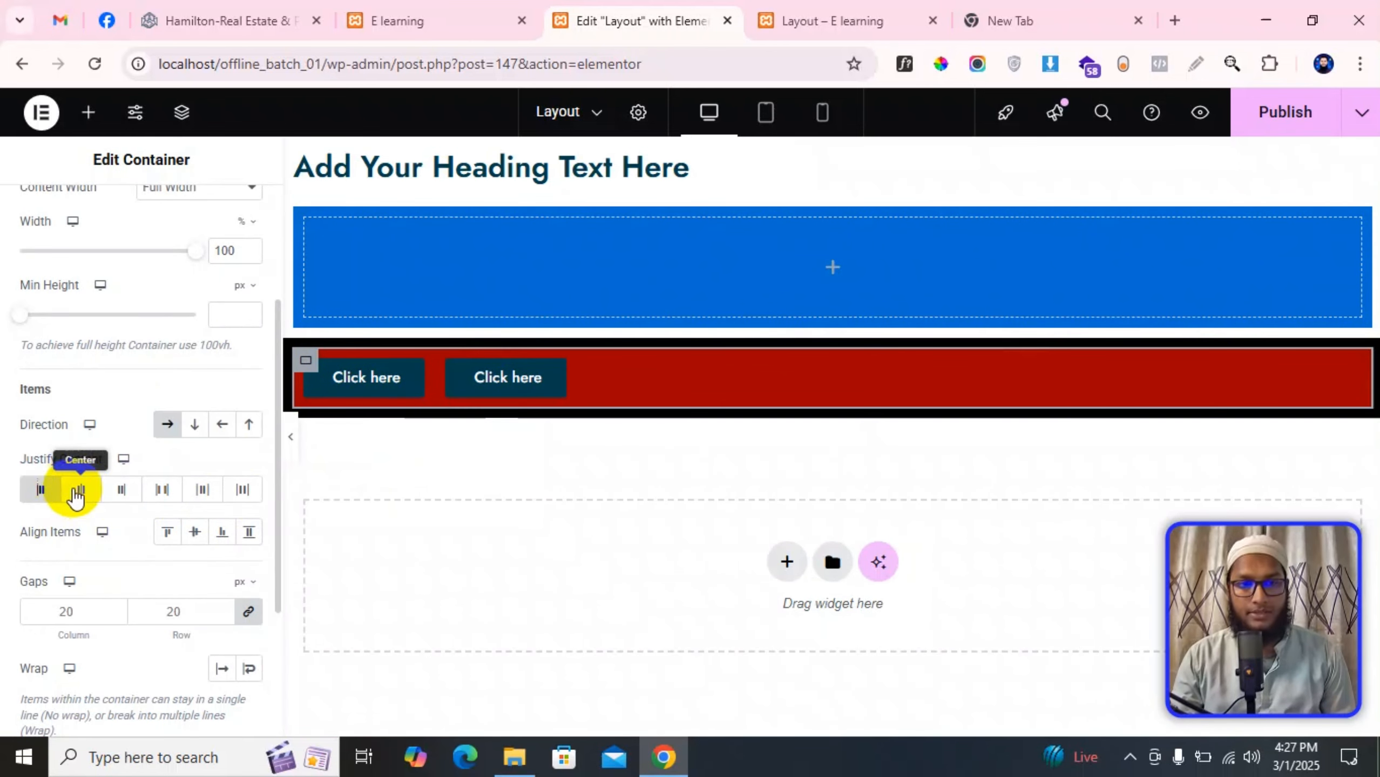
Step: Try the Start, Center, End, Space Between, Space Around and Space Evenly Justify Content options on the red container
left_click(82, 493)
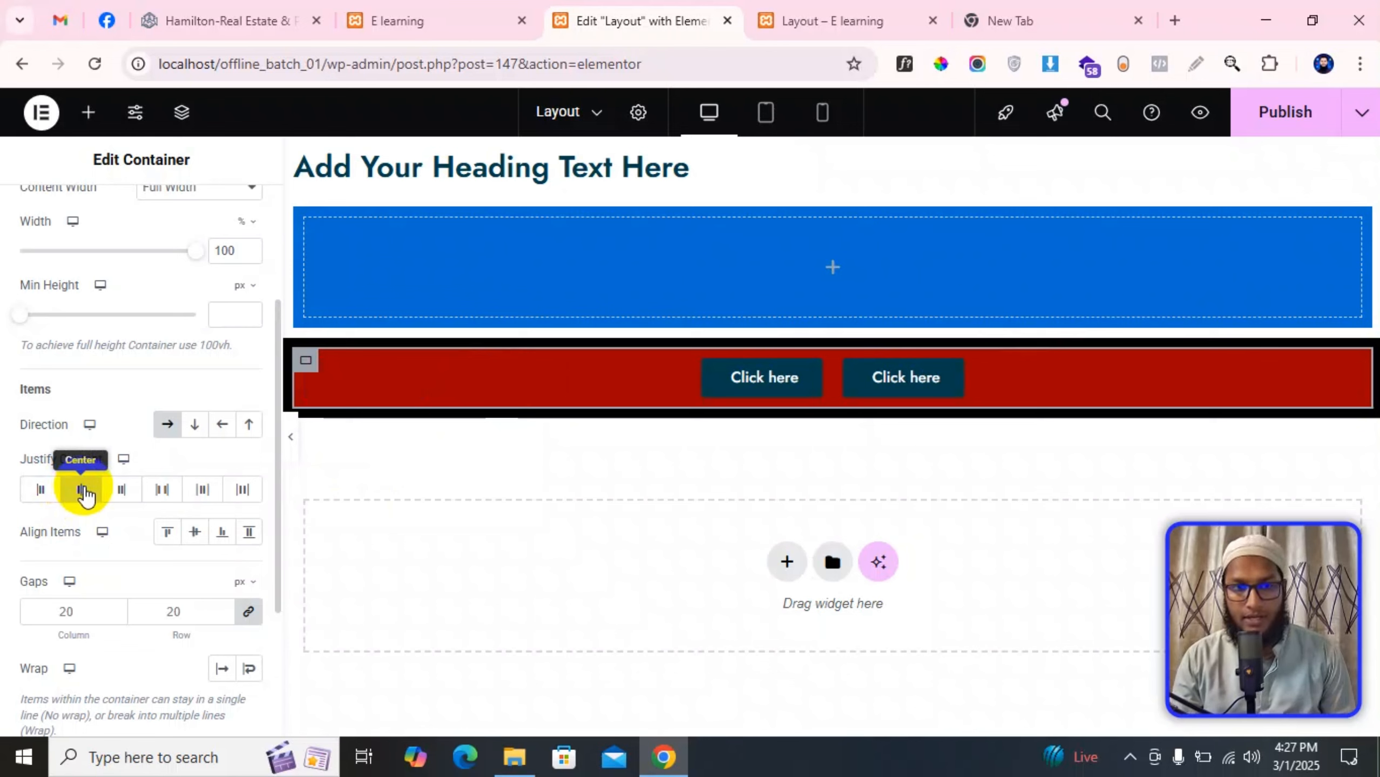
left_click(130, 492)
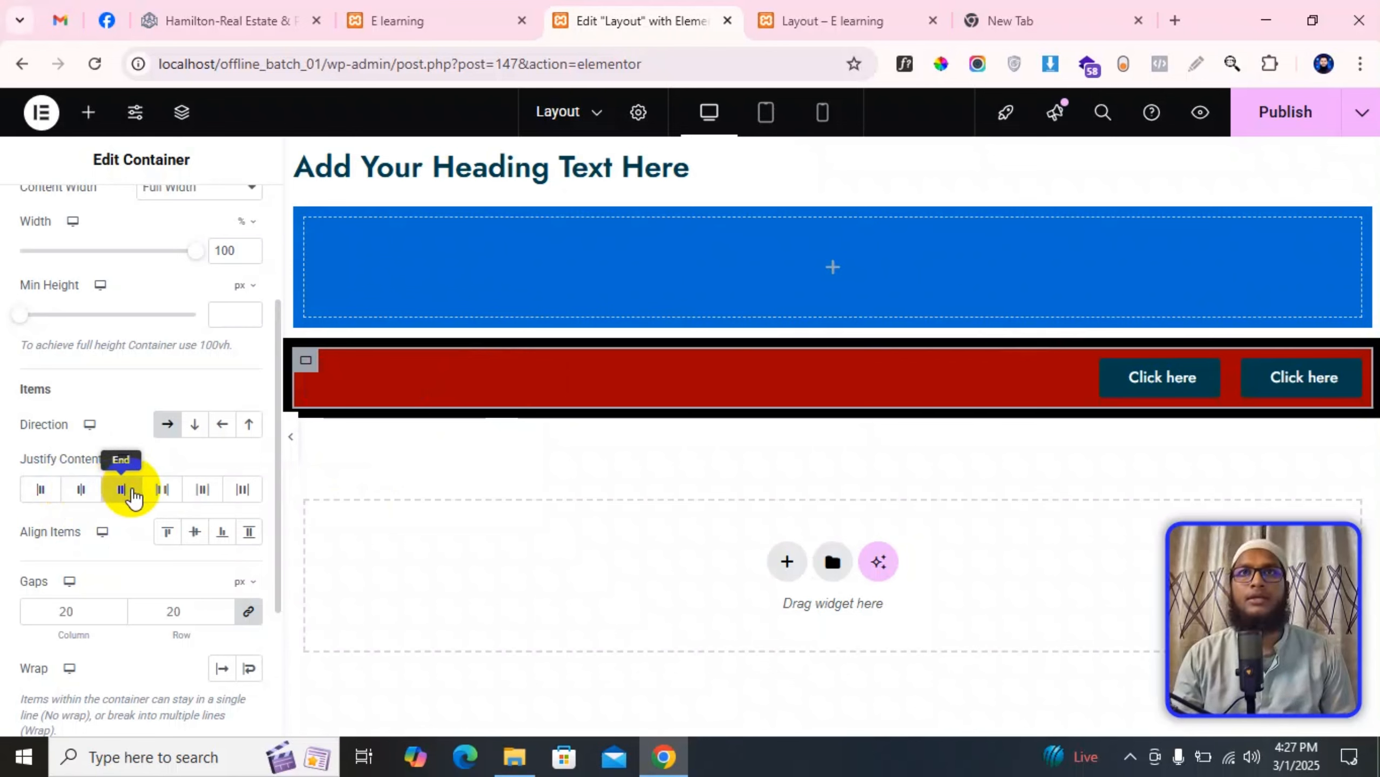
left_click(202, 498)
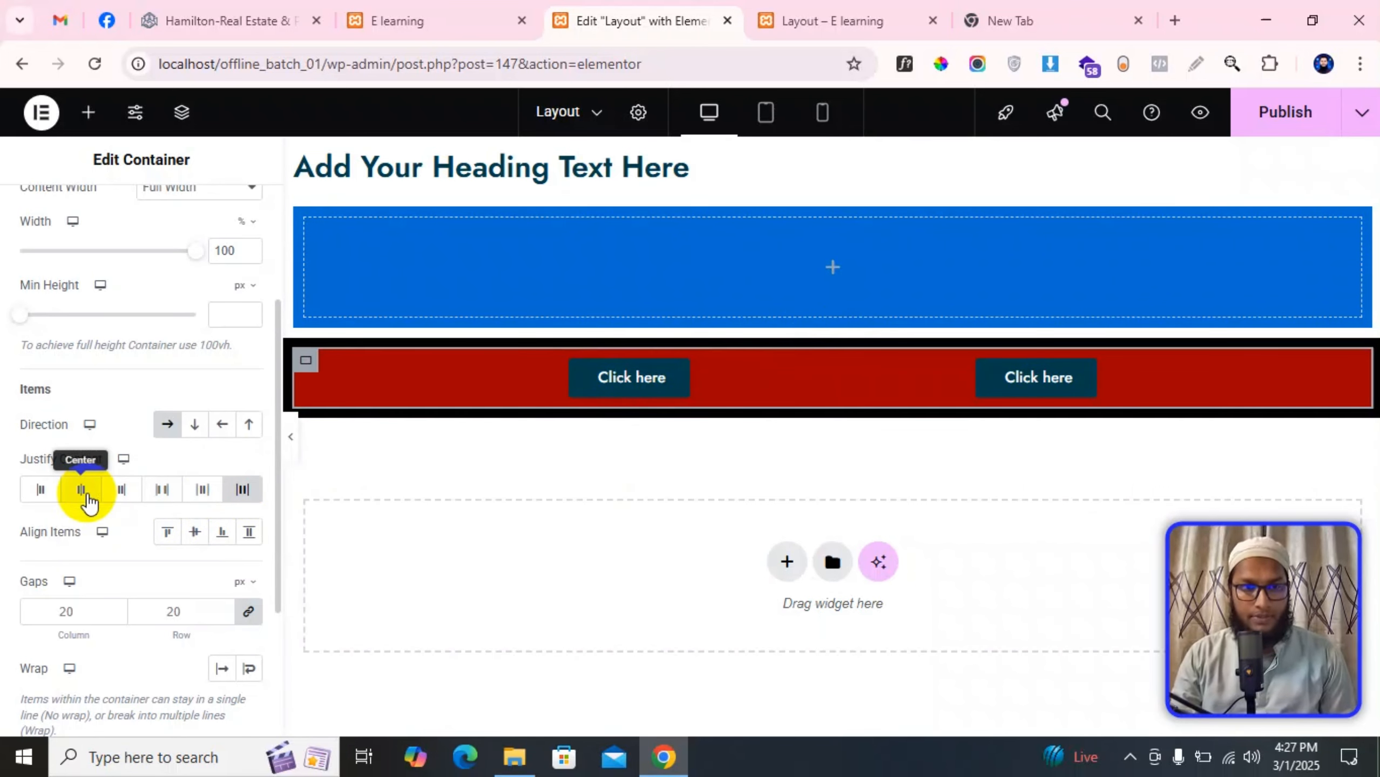
left_click(80, 490)
left_click(242, 491)
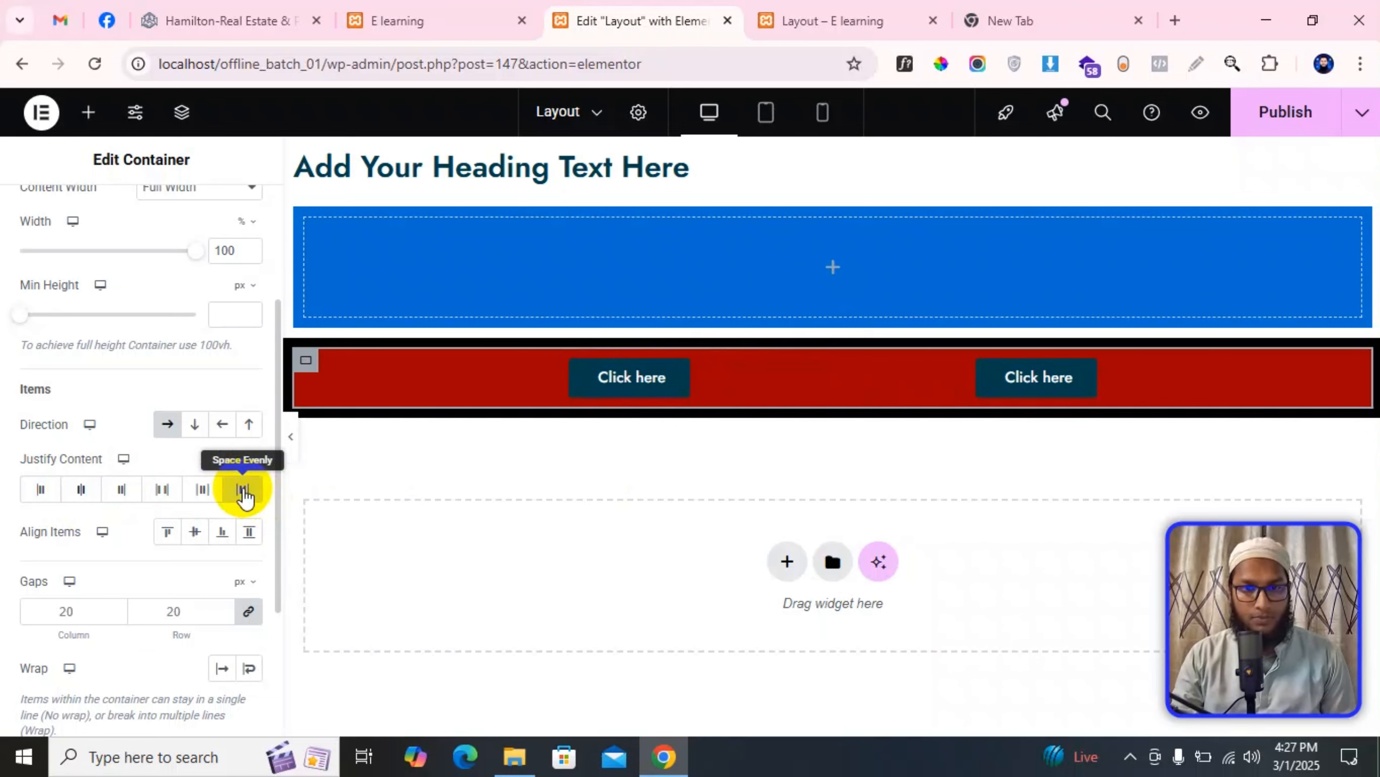
left_click(82, 490)
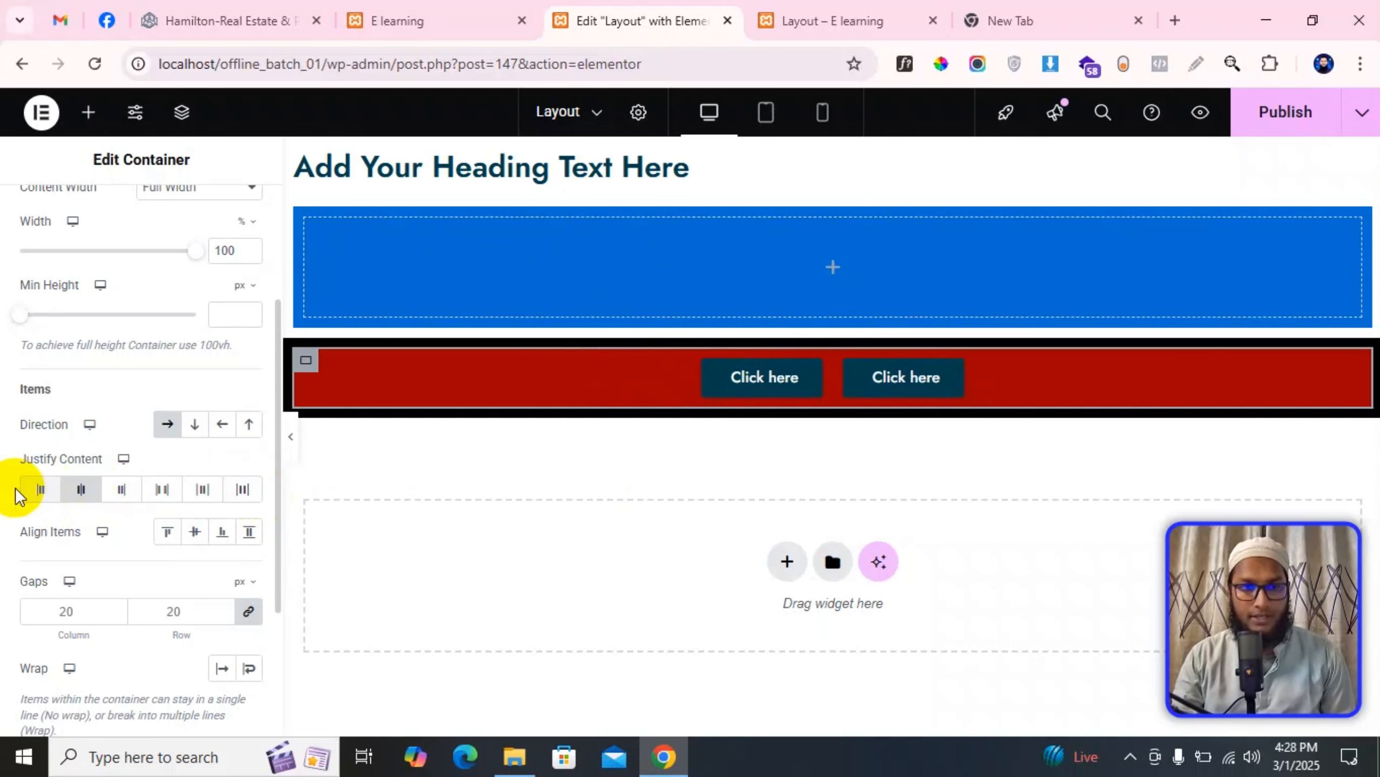
left_click(41, 490)
left_click(121, 490)
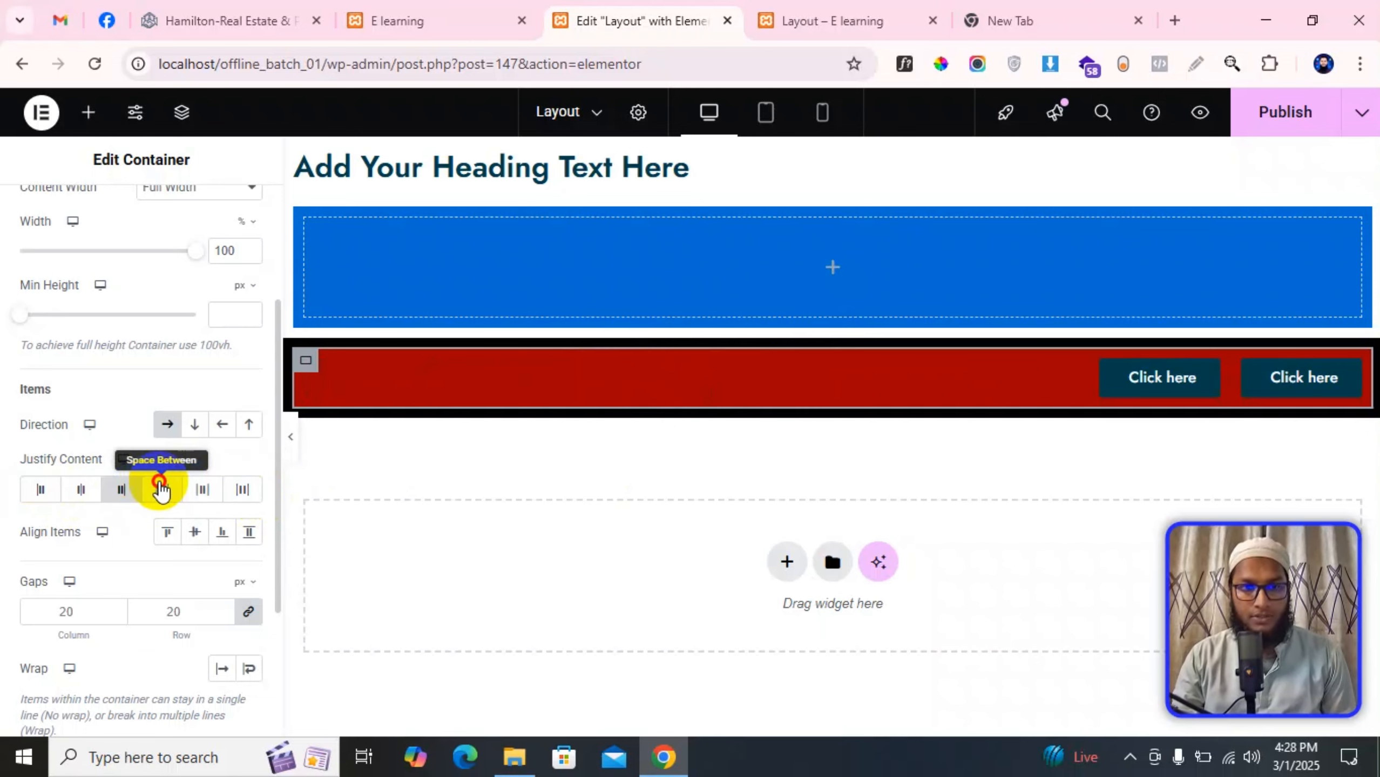
left_click(161, 490)
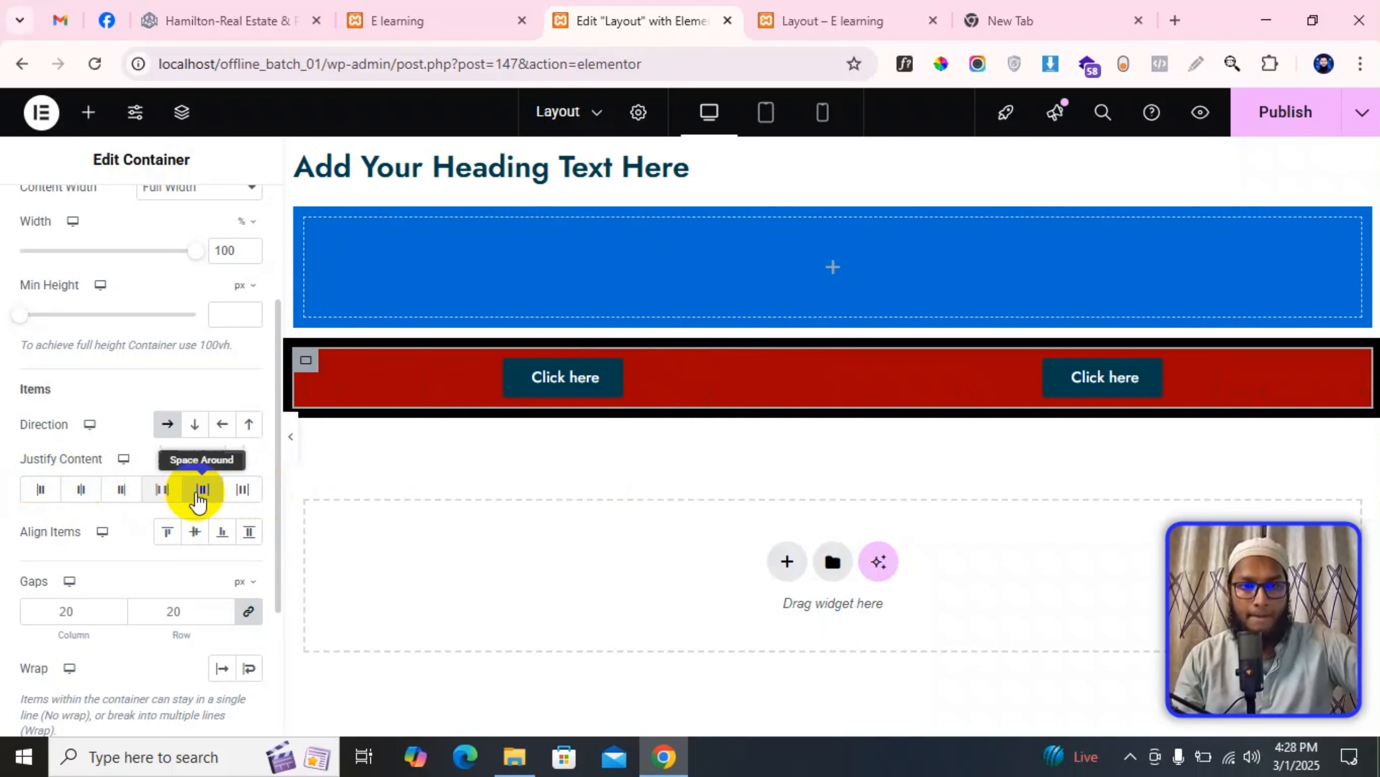
left_click(200, 493)
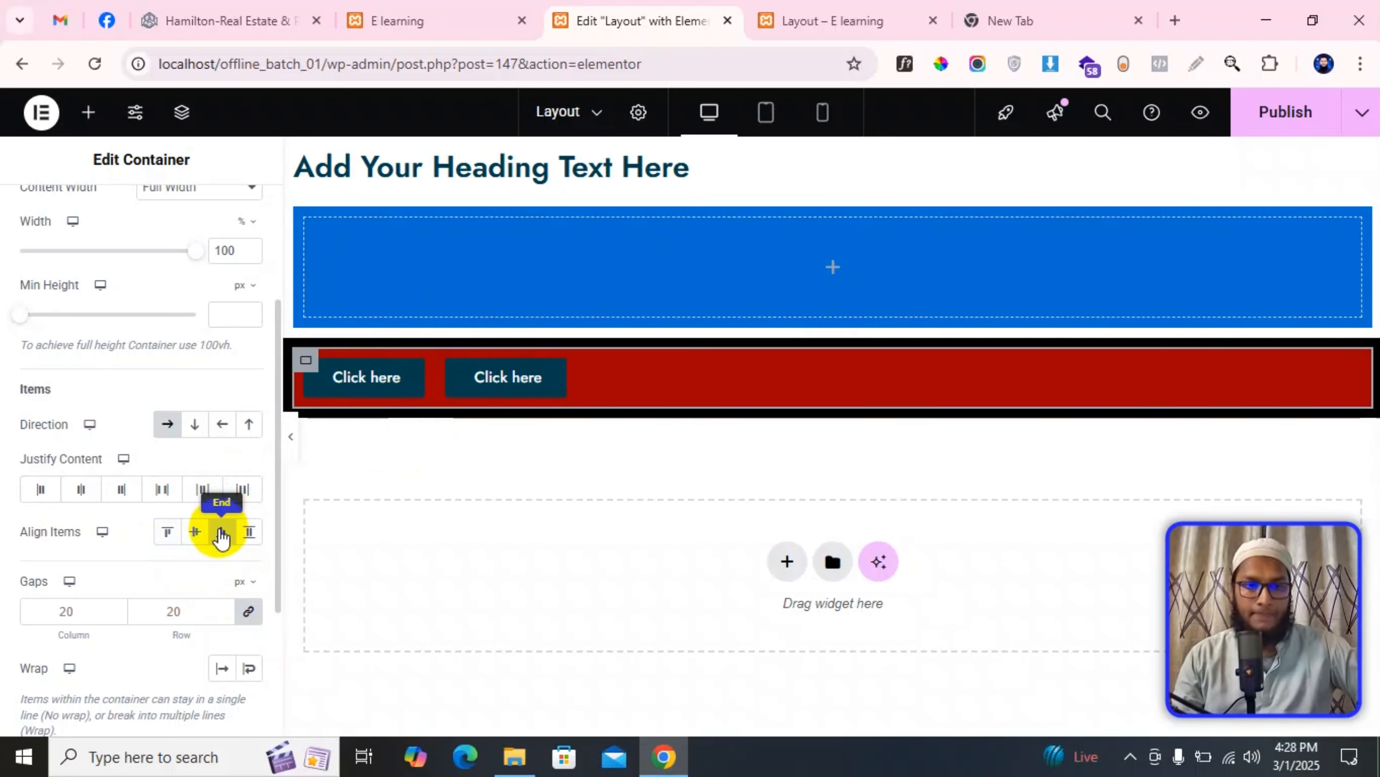
Step: Set the red container's item direction to a downward column, try its Align Items options and settle on Center
left_click(195, 425)
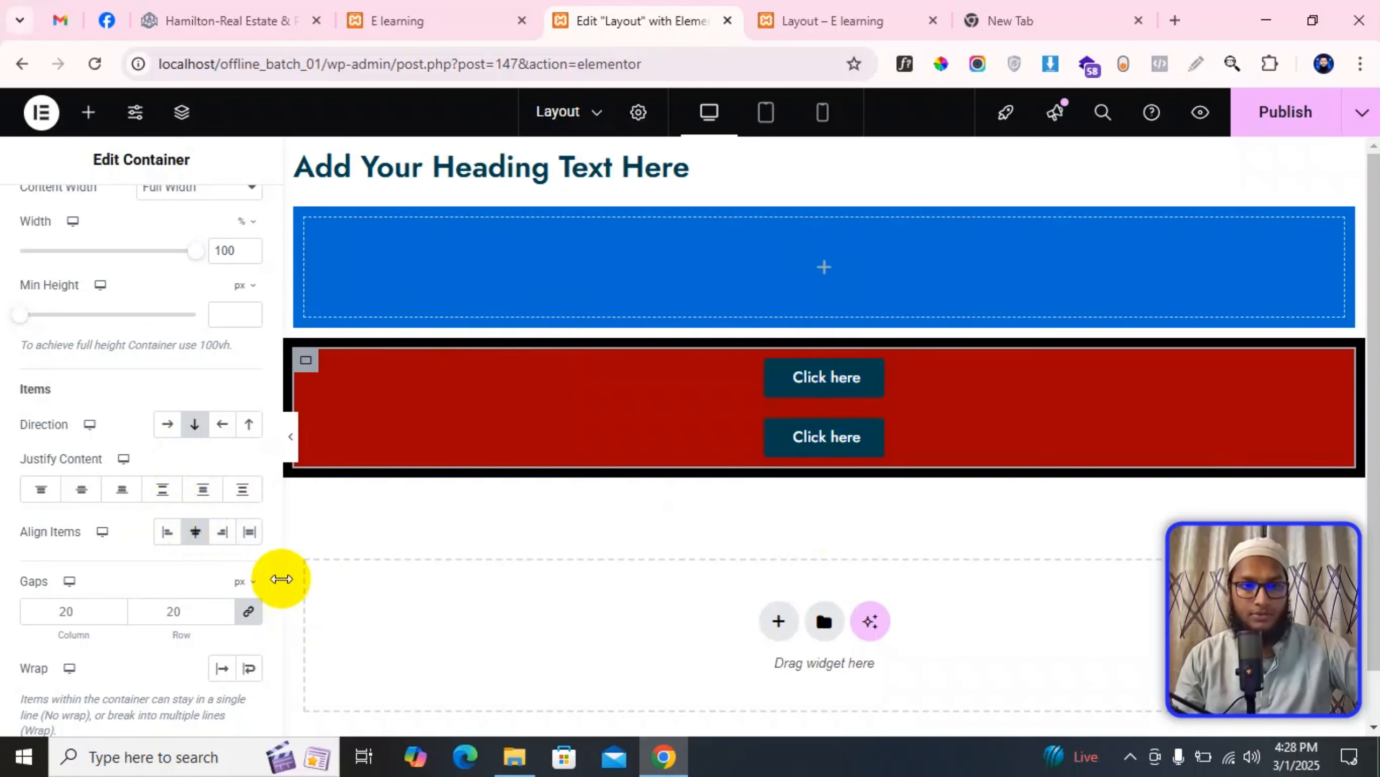
left_click(195, 532)
left_click(223, 531)
left_click(249, 532)
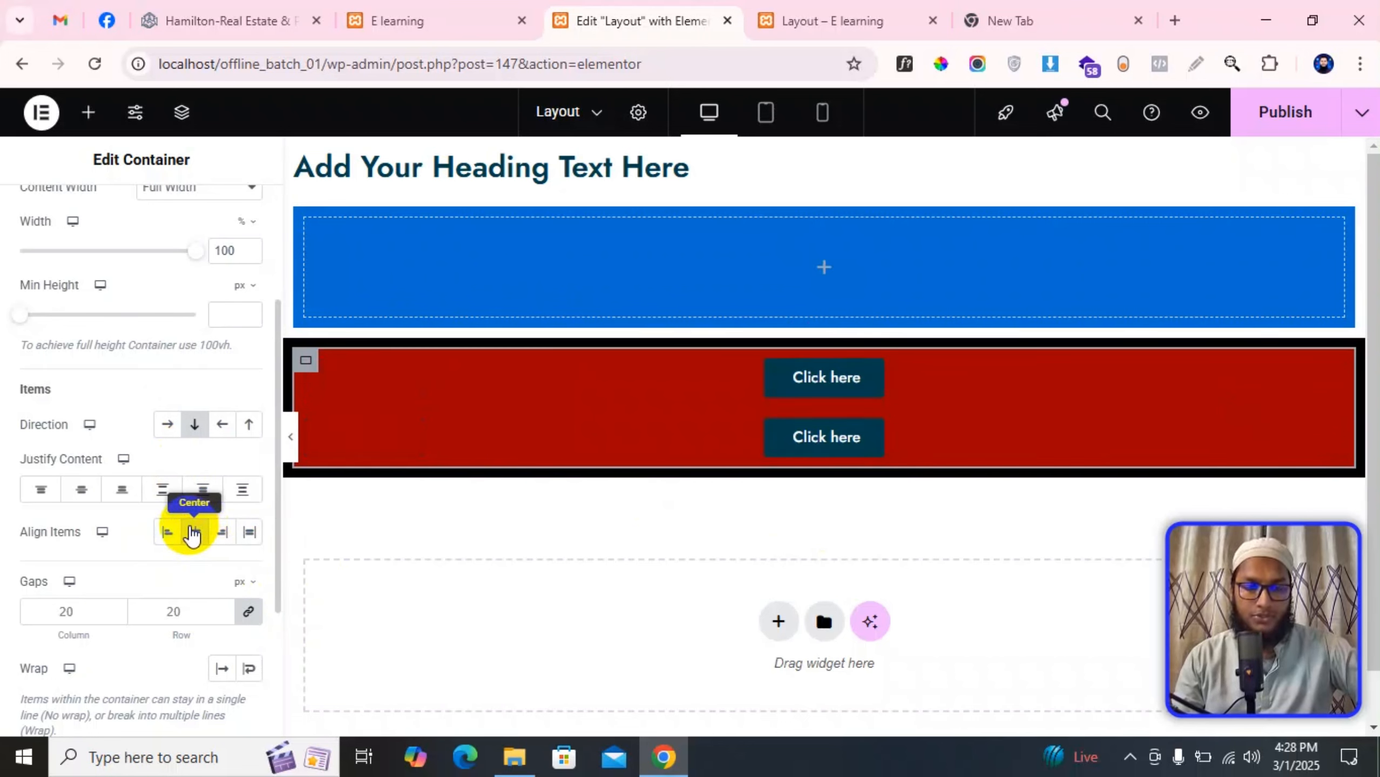
left_click(194, 532)
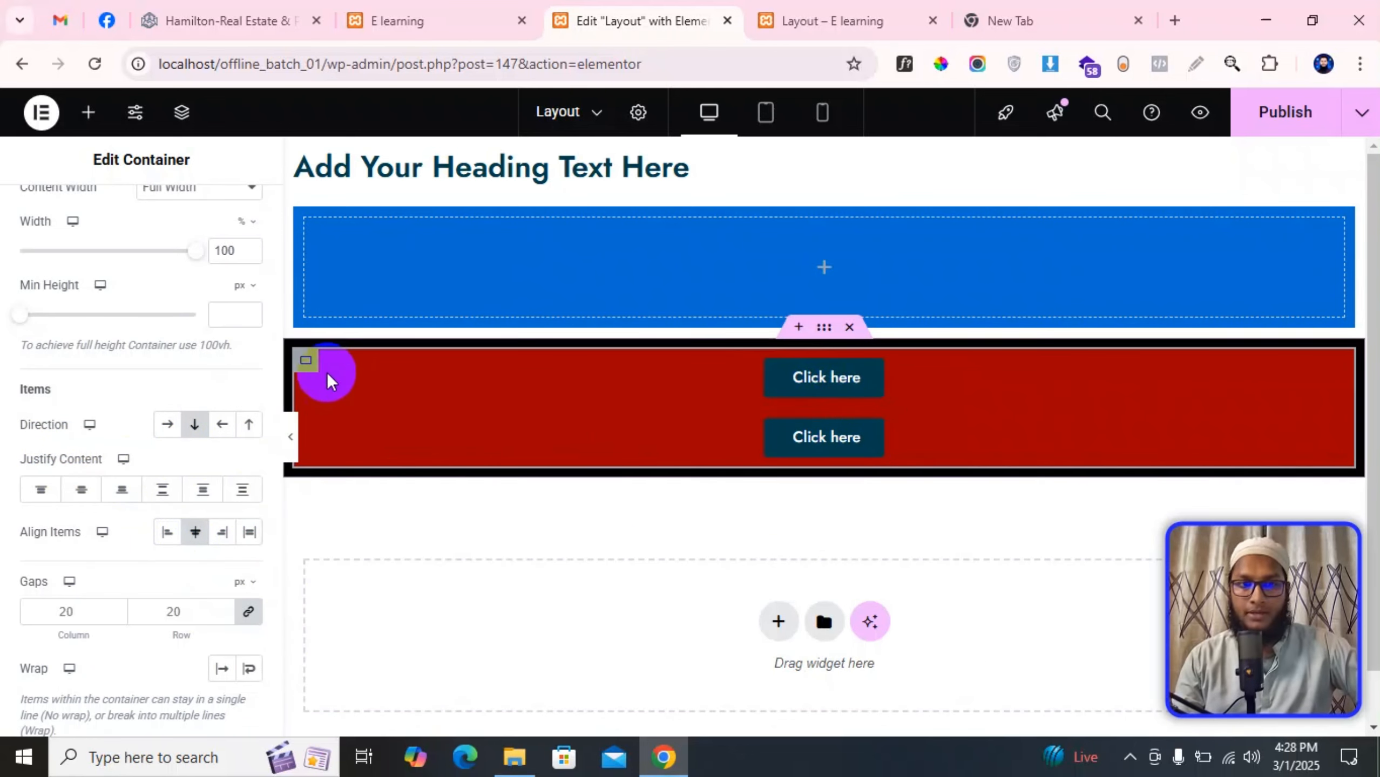
Step: Add a new container inside the red container and move both buttons into it
left_click_drag(310, 370, 743, 428)
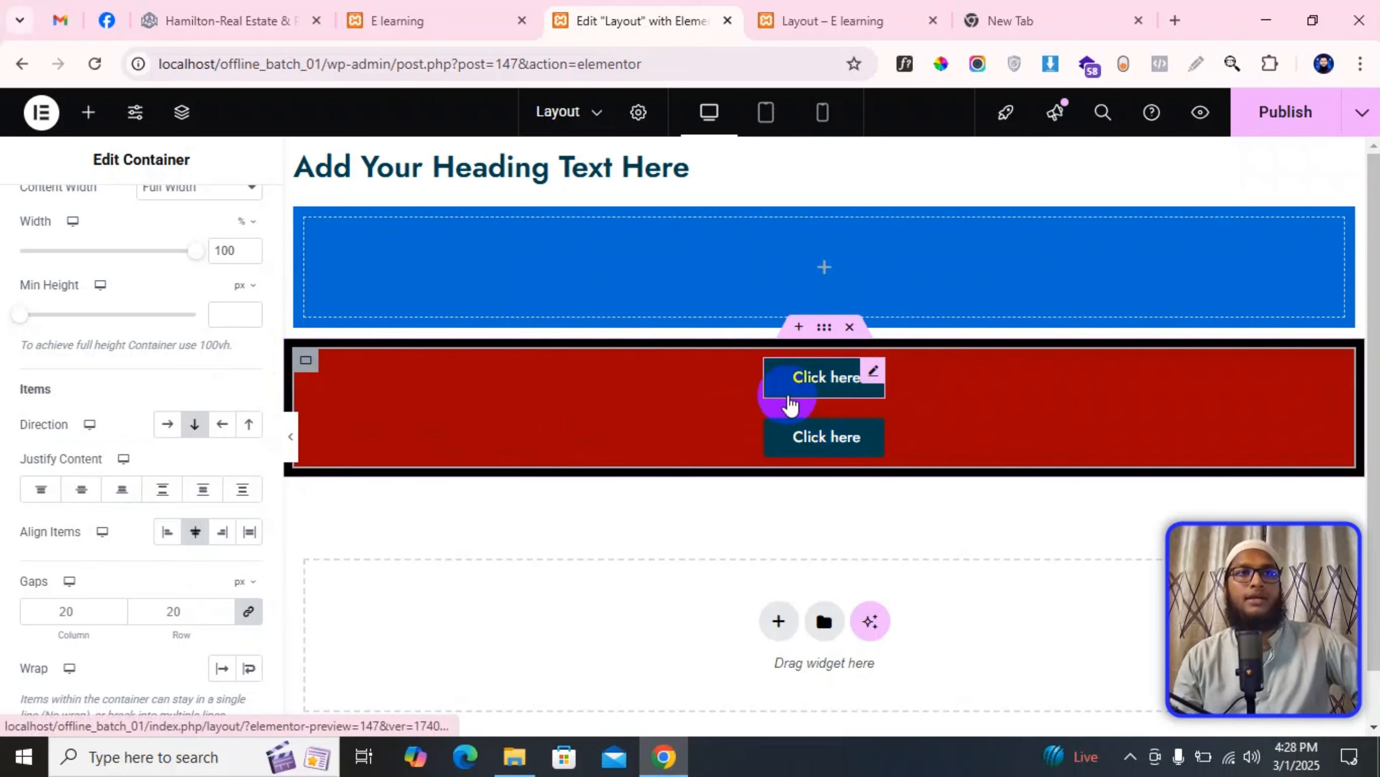
left_click(88, 112)
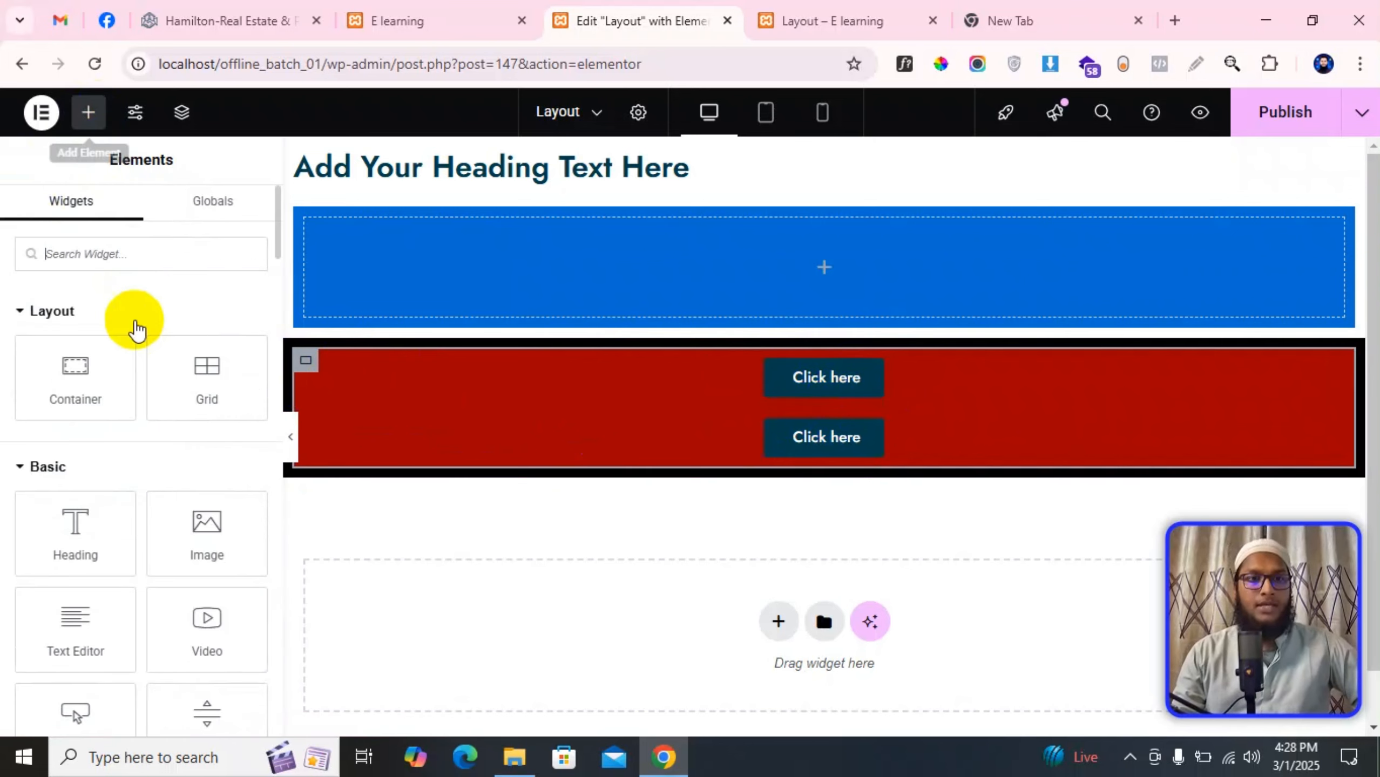
left_click_drag(123, 372, 838, 516)
left_click_drag(801, 448, 700, 390)
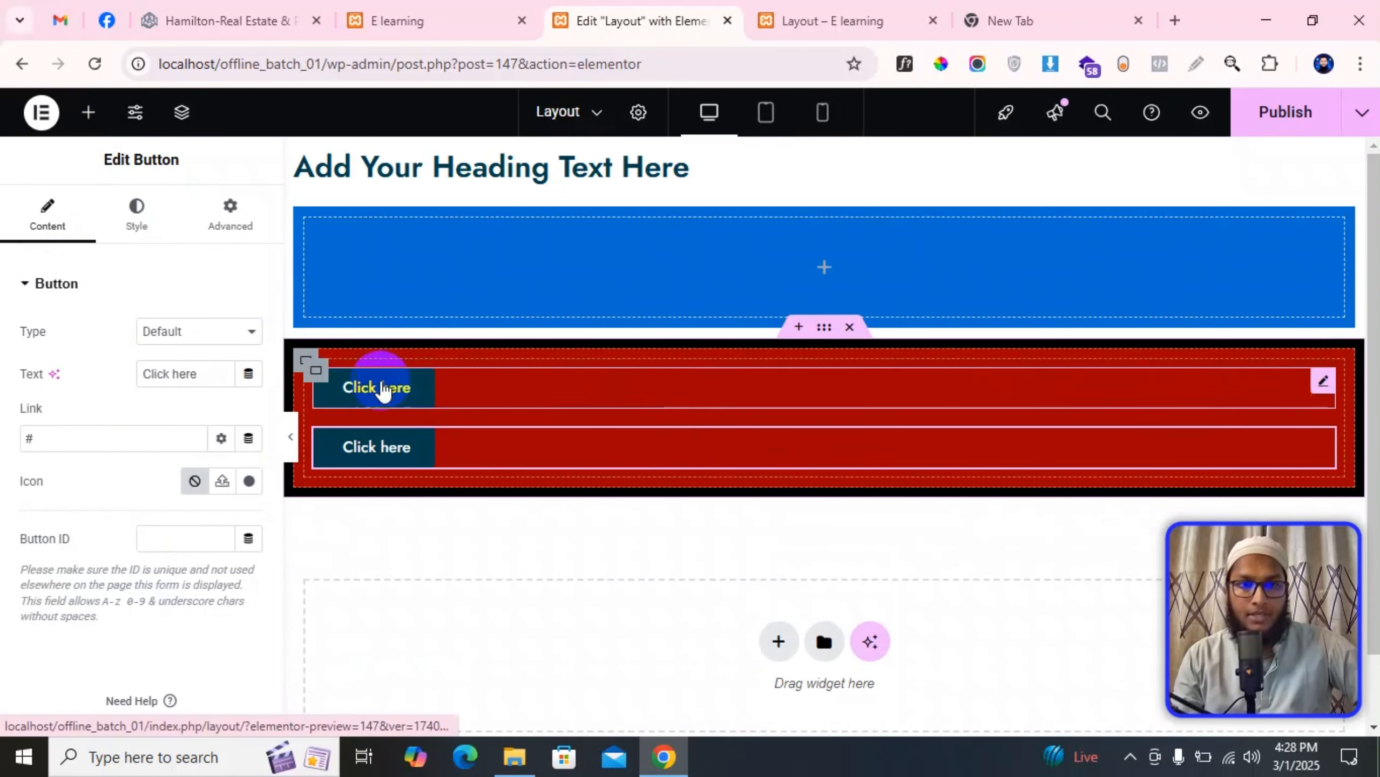
Step: Set the red container's Justify Content to Start
left_click(302, 361)
scroll(136, 381, "down", 5)
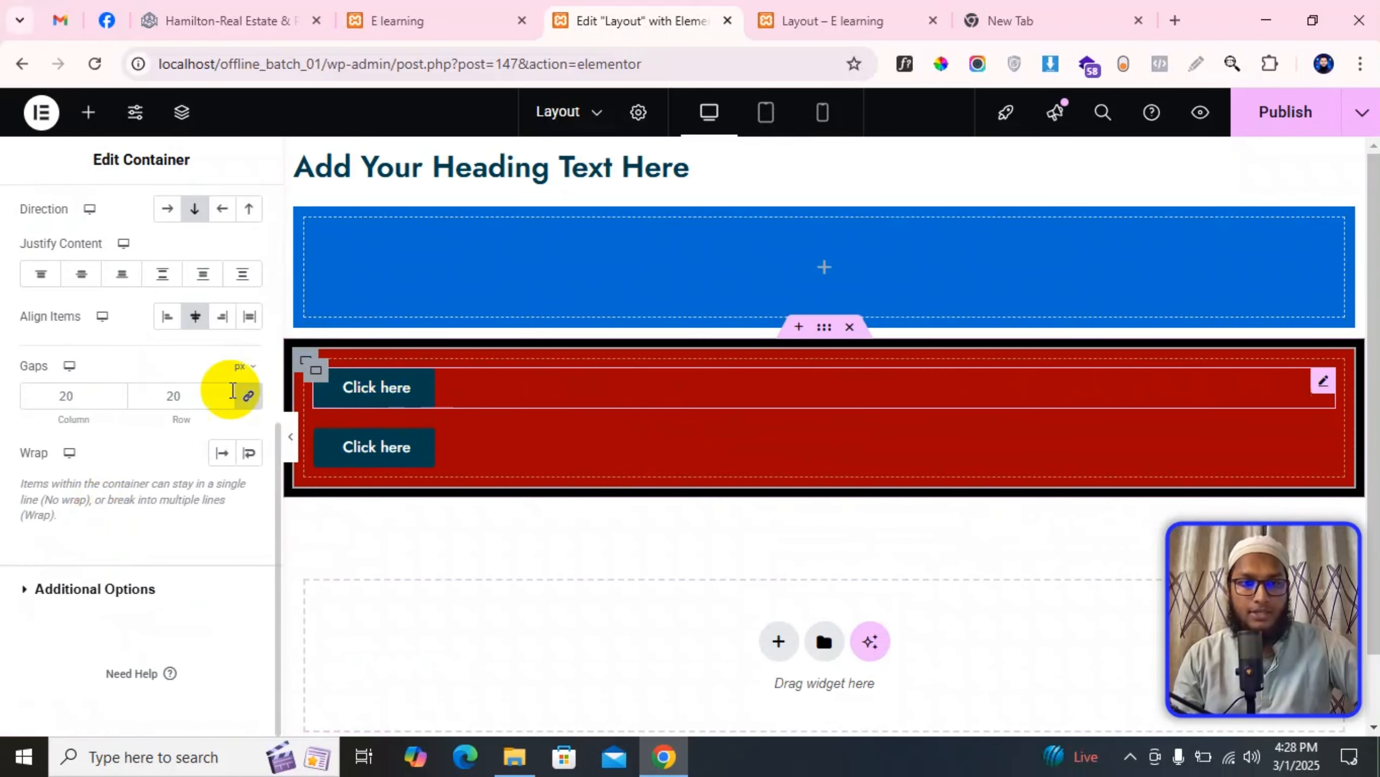
left_click(40, 273)
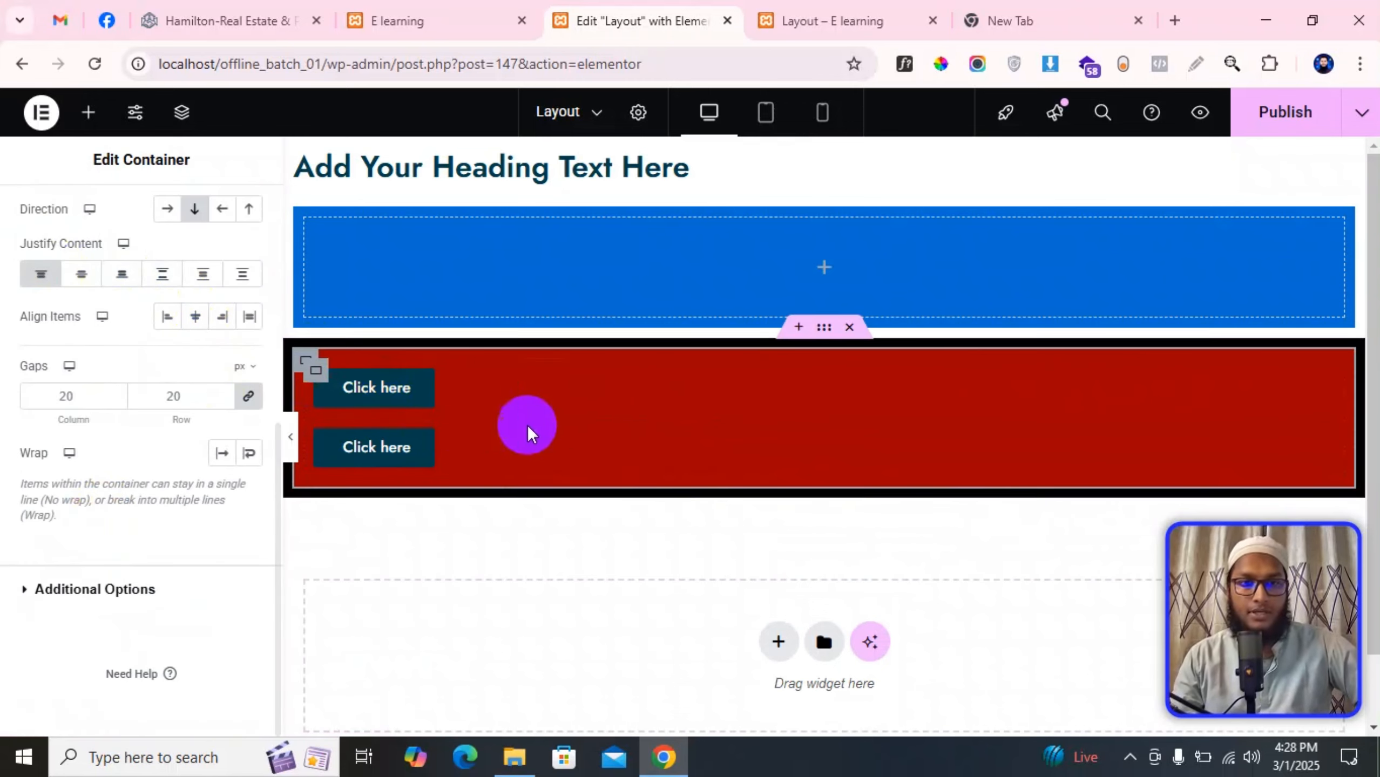
Step: Set the nested inner container's Justify Content to Space Between and its item direction to a left-to-right row
left_click(315, 370)
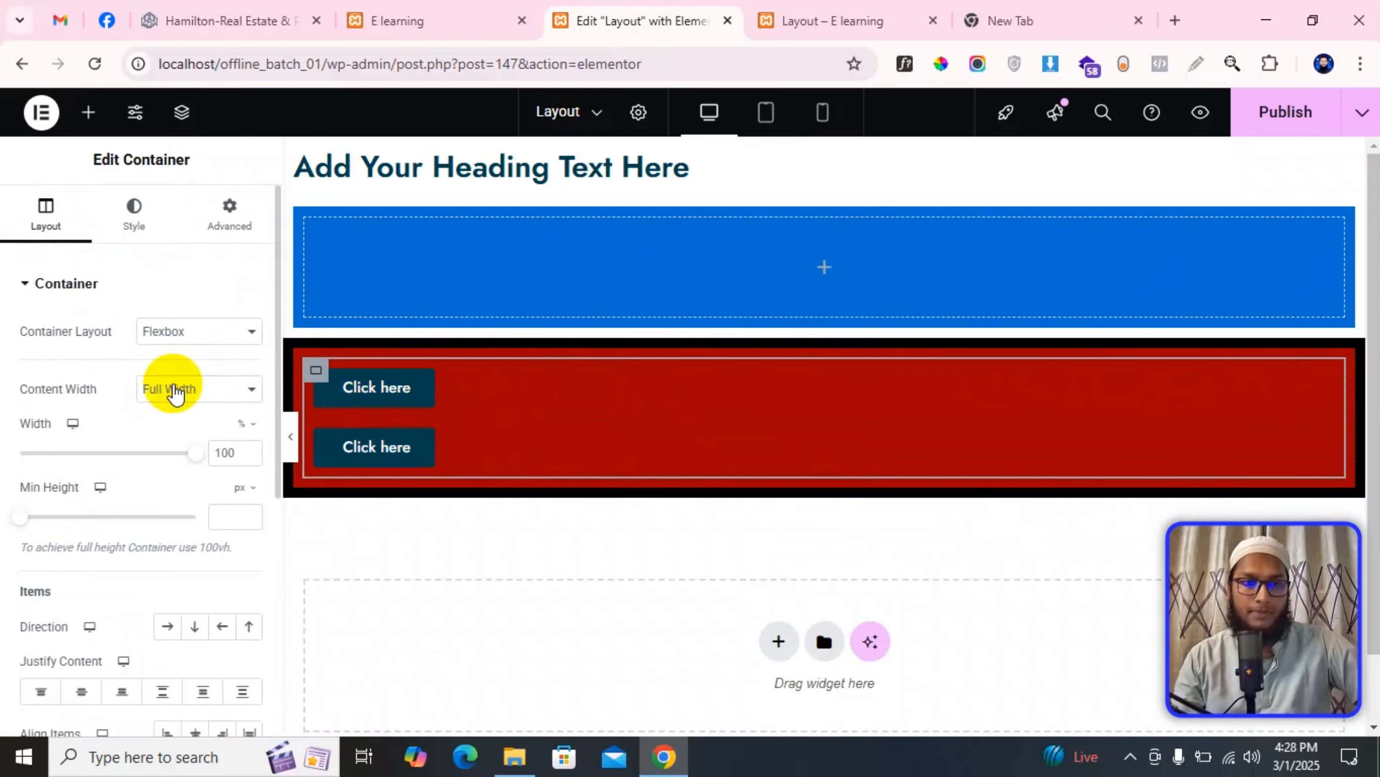
scroll(78, 423, "down", 2)
scroll(92, 392, "down", 5)
left_click(163, 289)
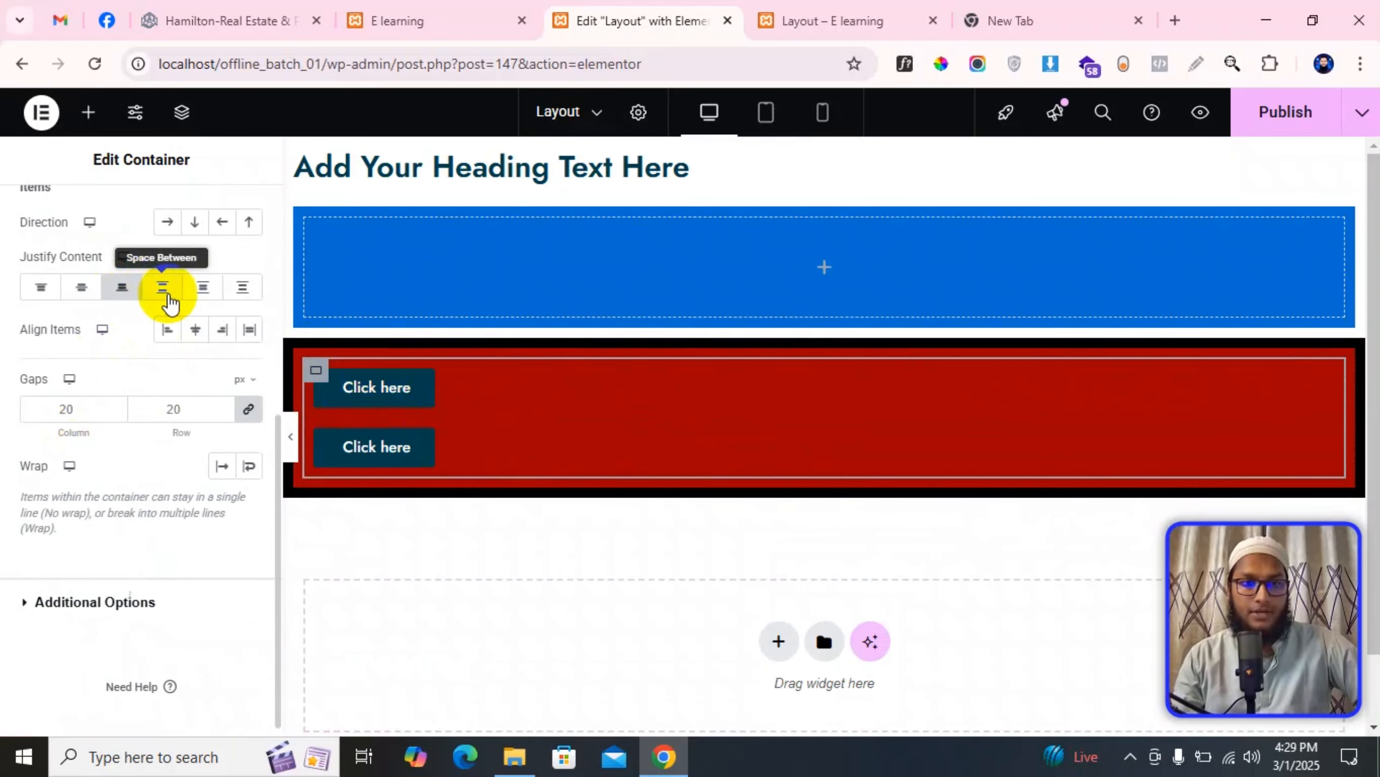
left_click(166, 223)
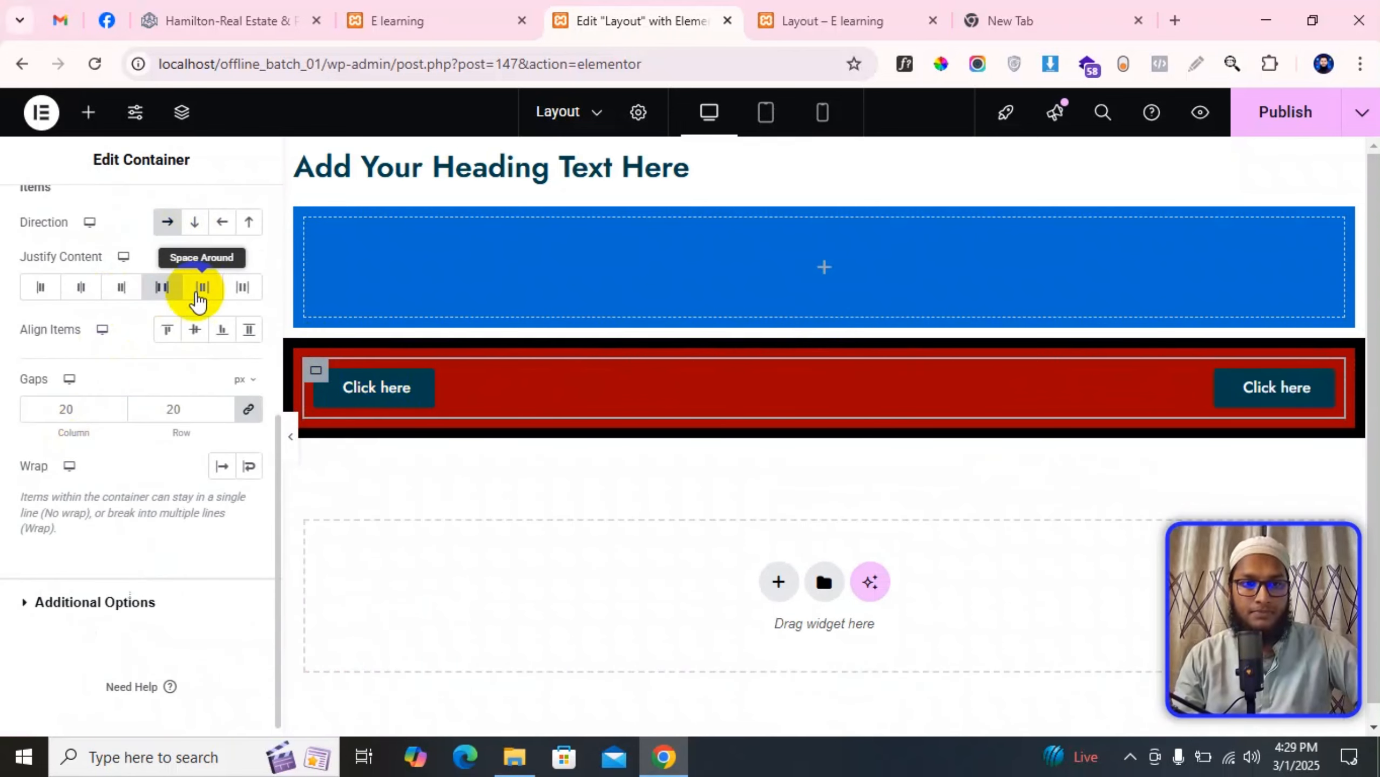
Step: Try Space Around, End and Start justification on the nested inner container and settle on Center
left_click(202, 288)
left_click(120, 290)
left_click(34, 297)
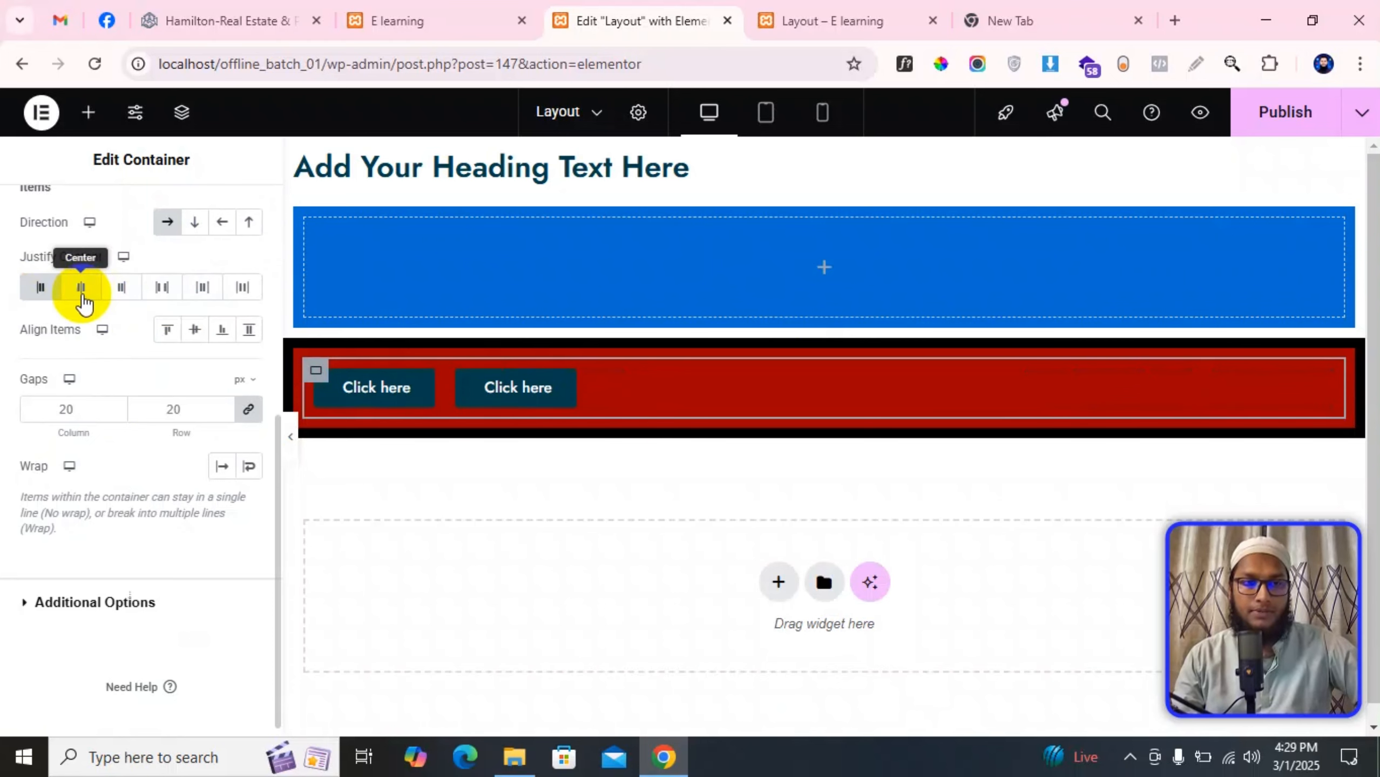
left_click(80, 286)
Step: Delete both buttons from the nested inner container
right_click(951, 415)
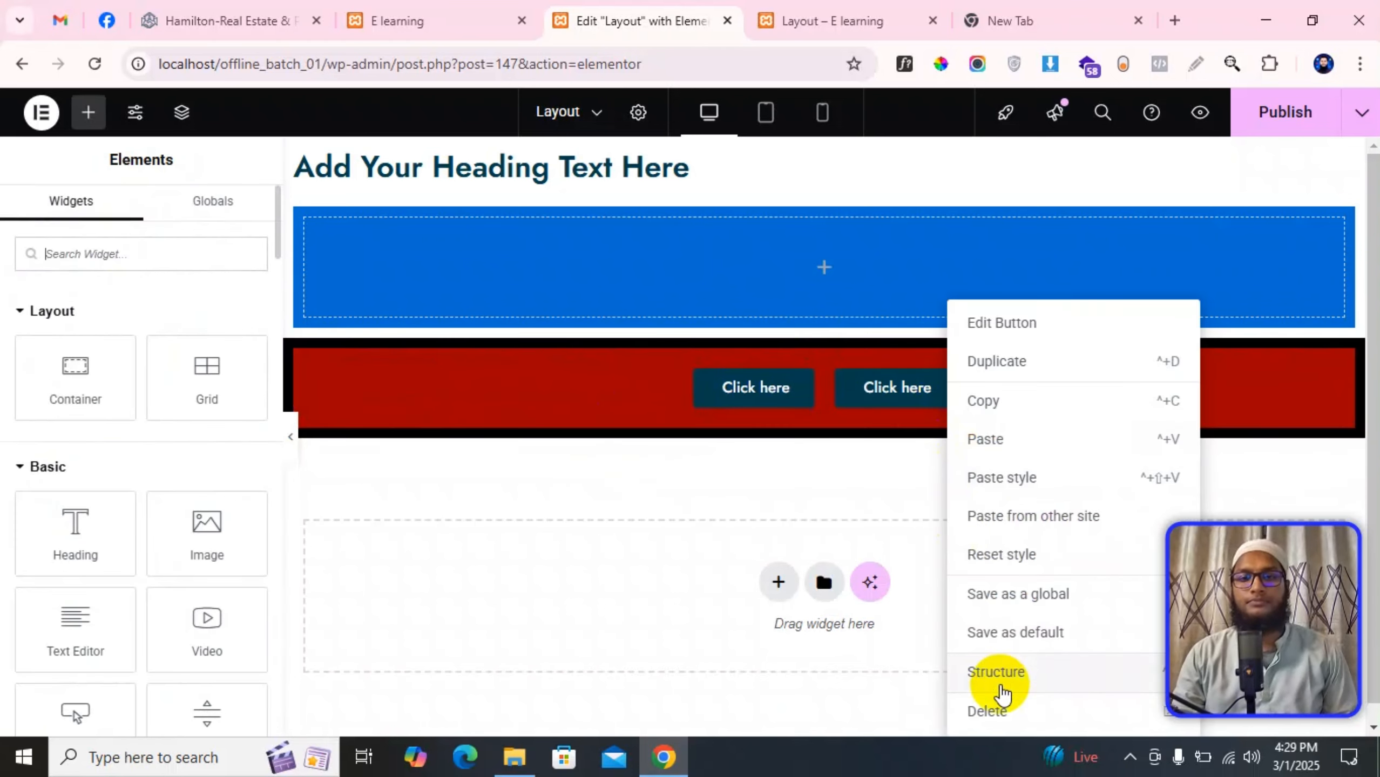
left_click(975, 715)
right_click(825, 389)
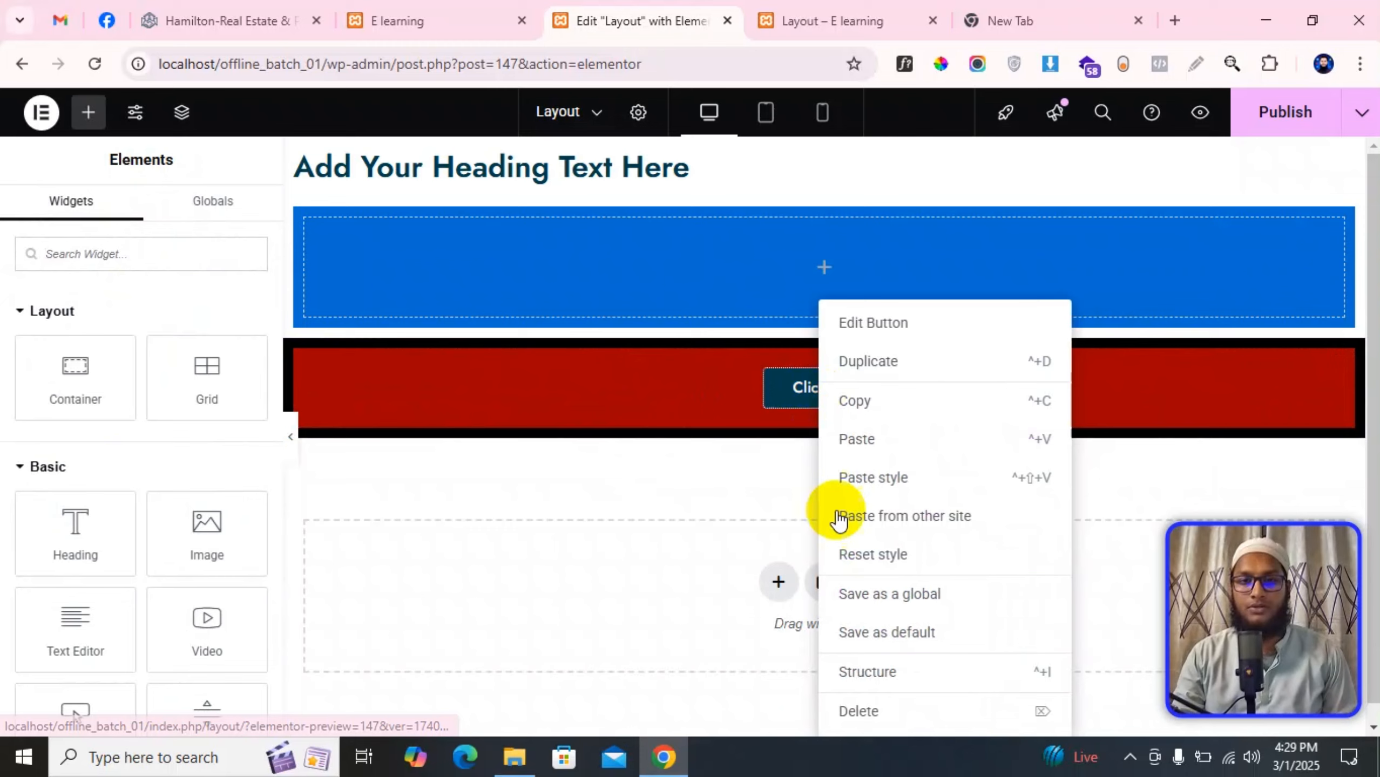
left_click(875, 712)
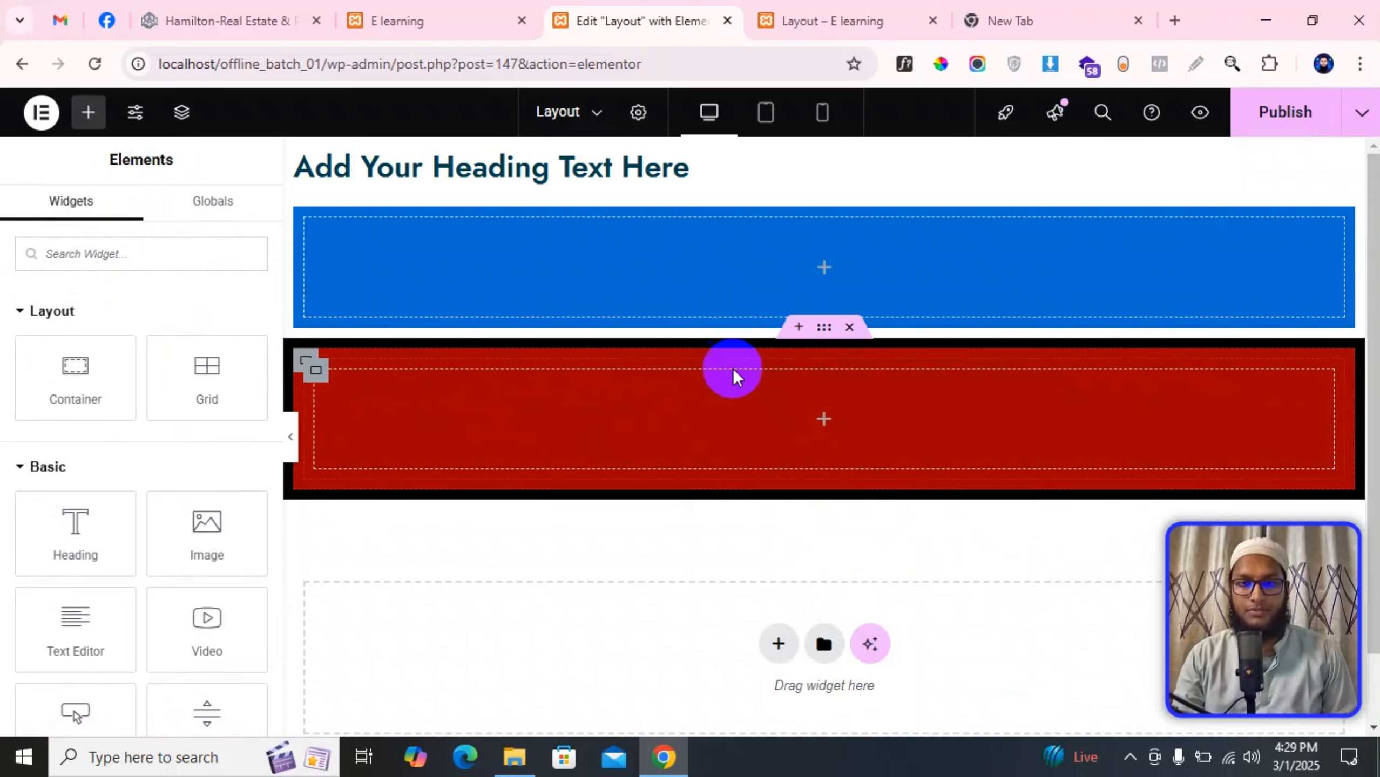
Step: Compare the layout settings of the nested inner container, the black outer container and the red container
left_click(316, 370)
scroll(98, 407, "down", 4)
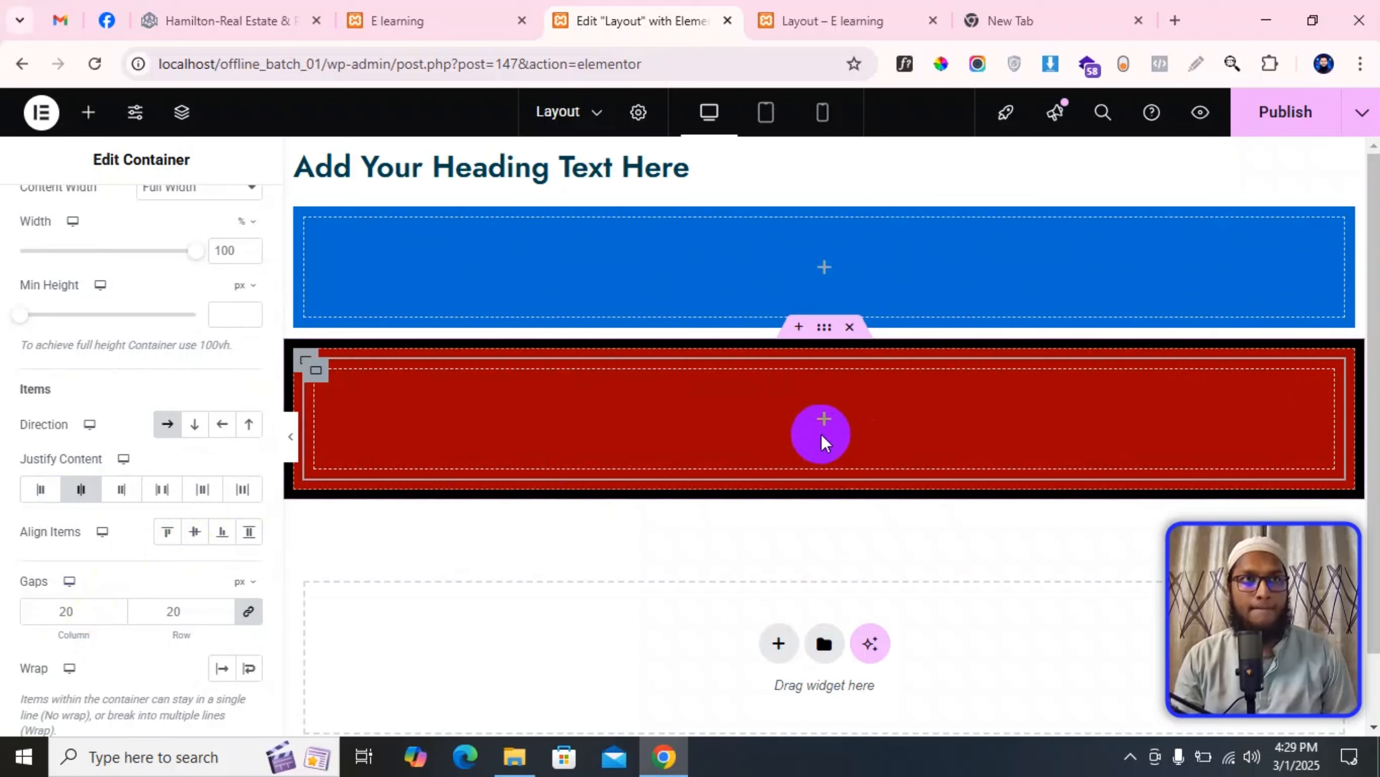
left_click(823, 327)
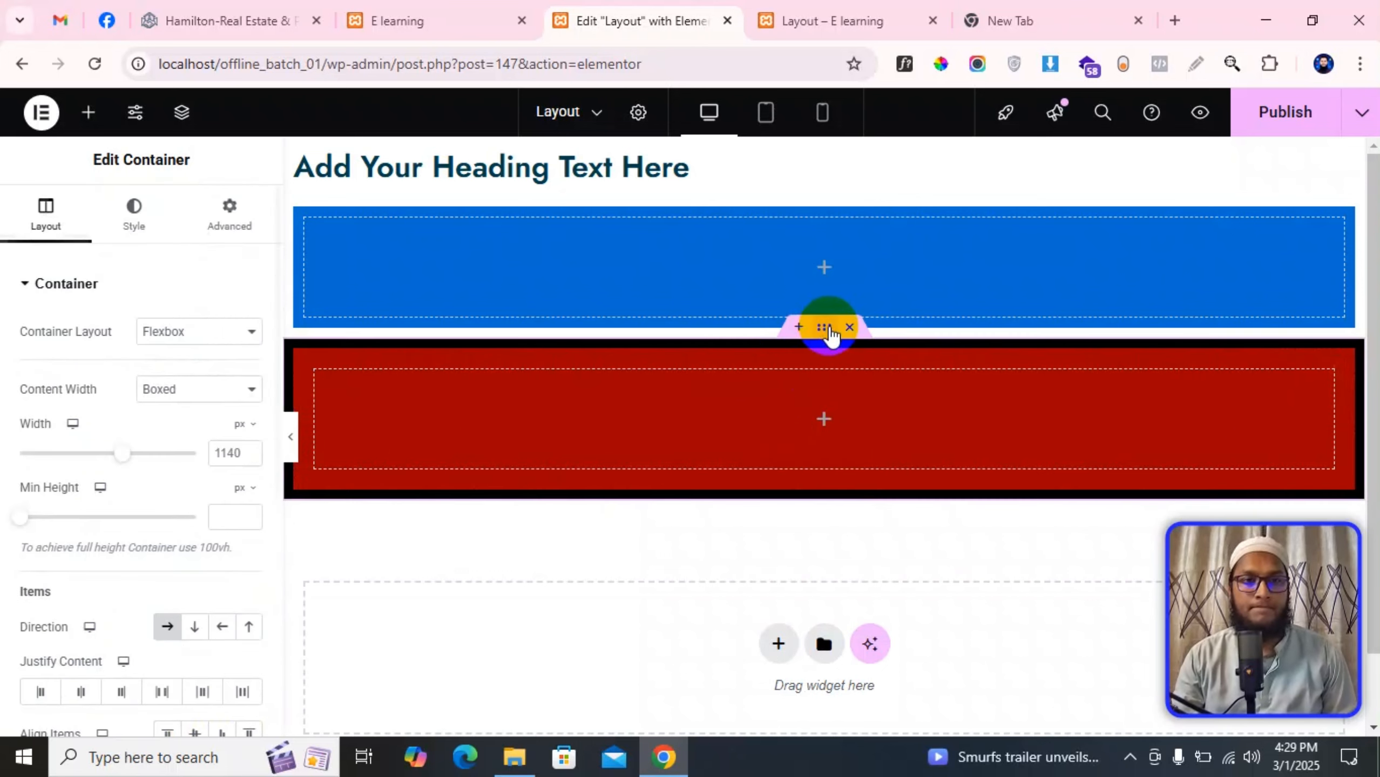
left_click(305, 363)
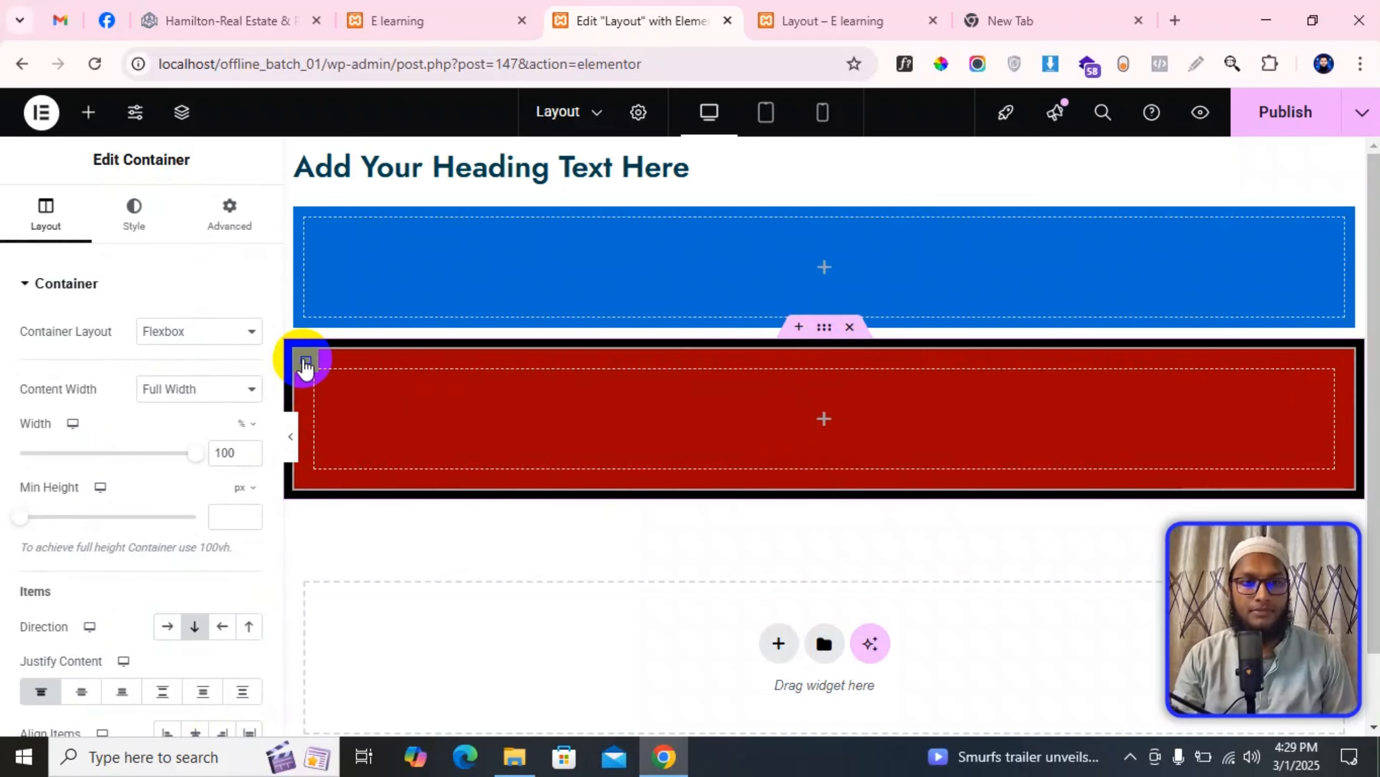
left_click(317, 370)
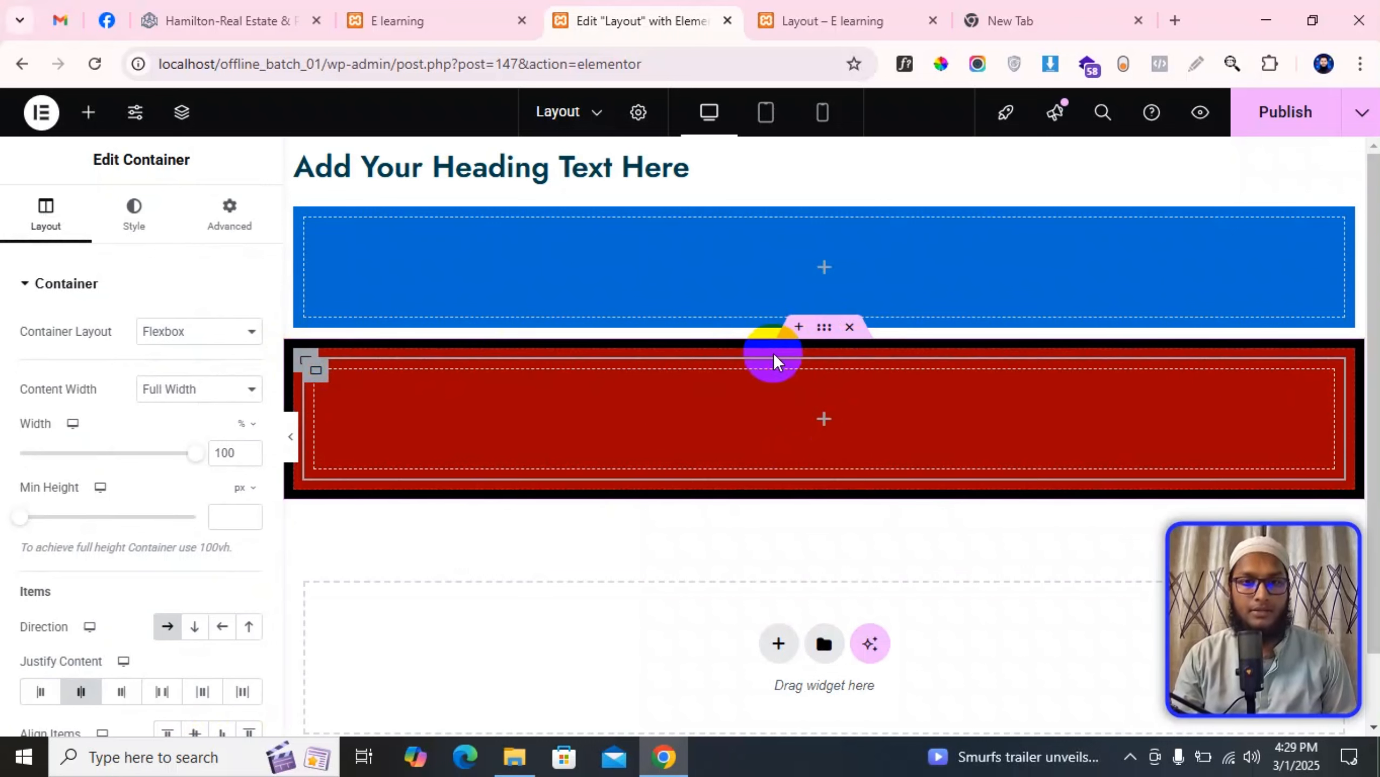
Step: Unlink the black outer container's margin values and raise its left margin to 42 px
left_click(824, 329)
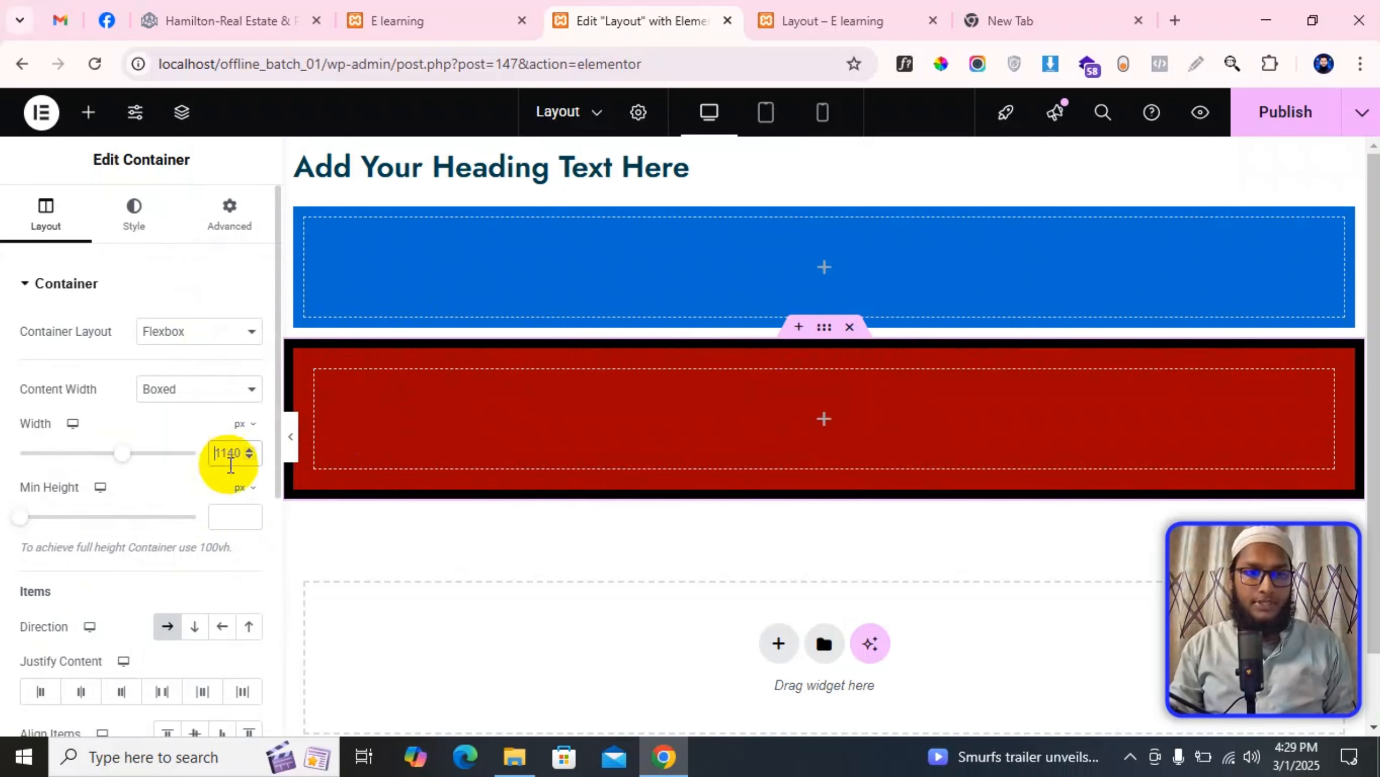
left_click(229, 214)
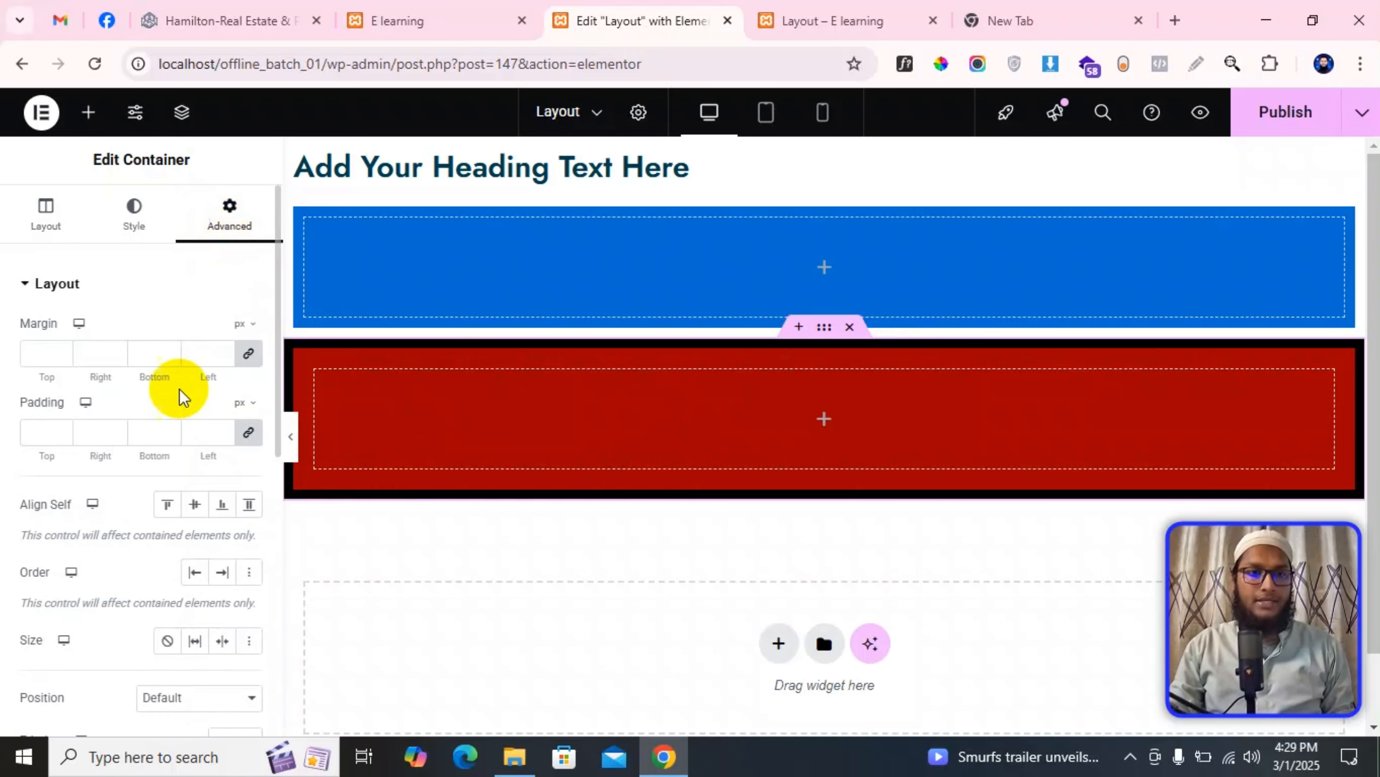
left_click(248, 353)
left_click(210, 354)
type("1")
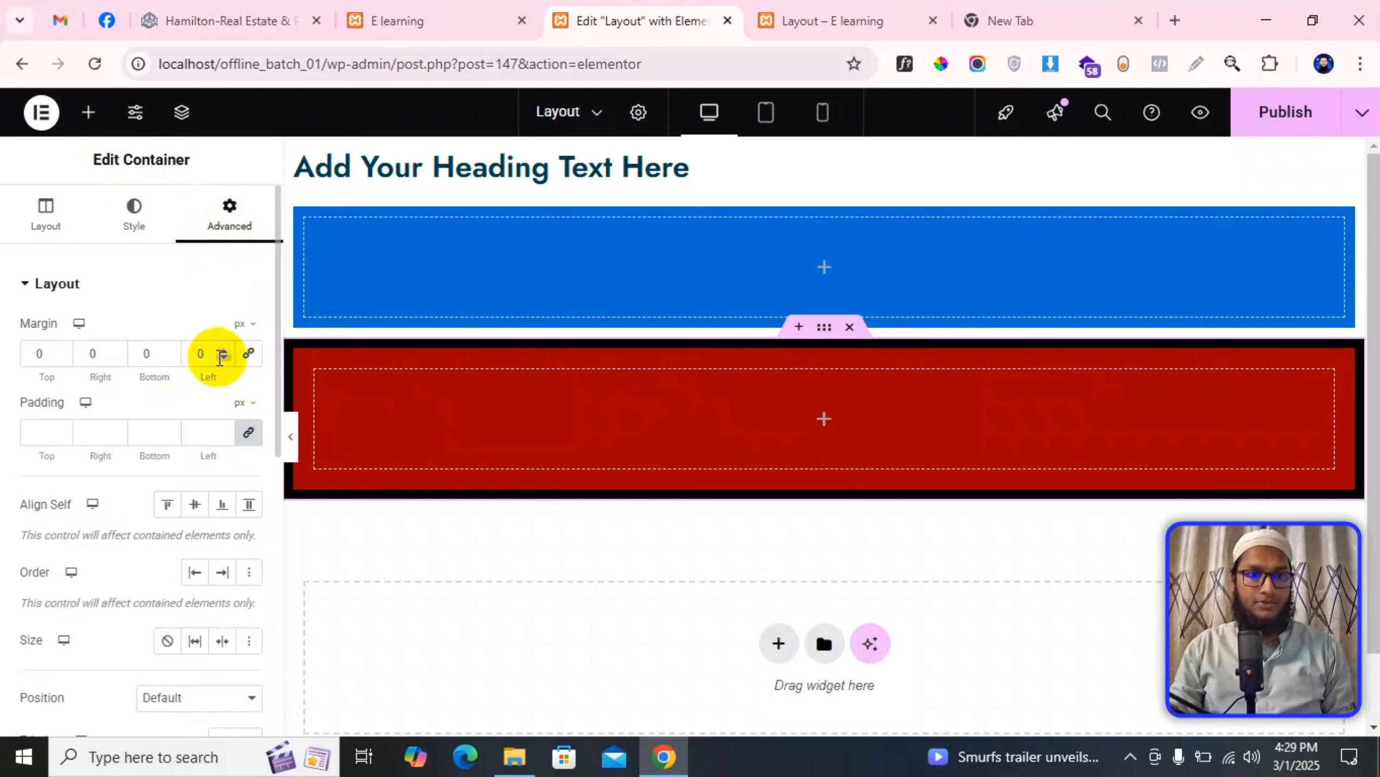
key("Up")
key("Up")
key("Up")
key("Up")
key("Up")
key("Up")
key("Up")
key("Up")
key("Up")
key("Up")
key("Up")
key("Up")
key("Up")
key("Up")
key("Up")
key("Up")
key("Up")
key("Up")
key("Up")
key("Up")
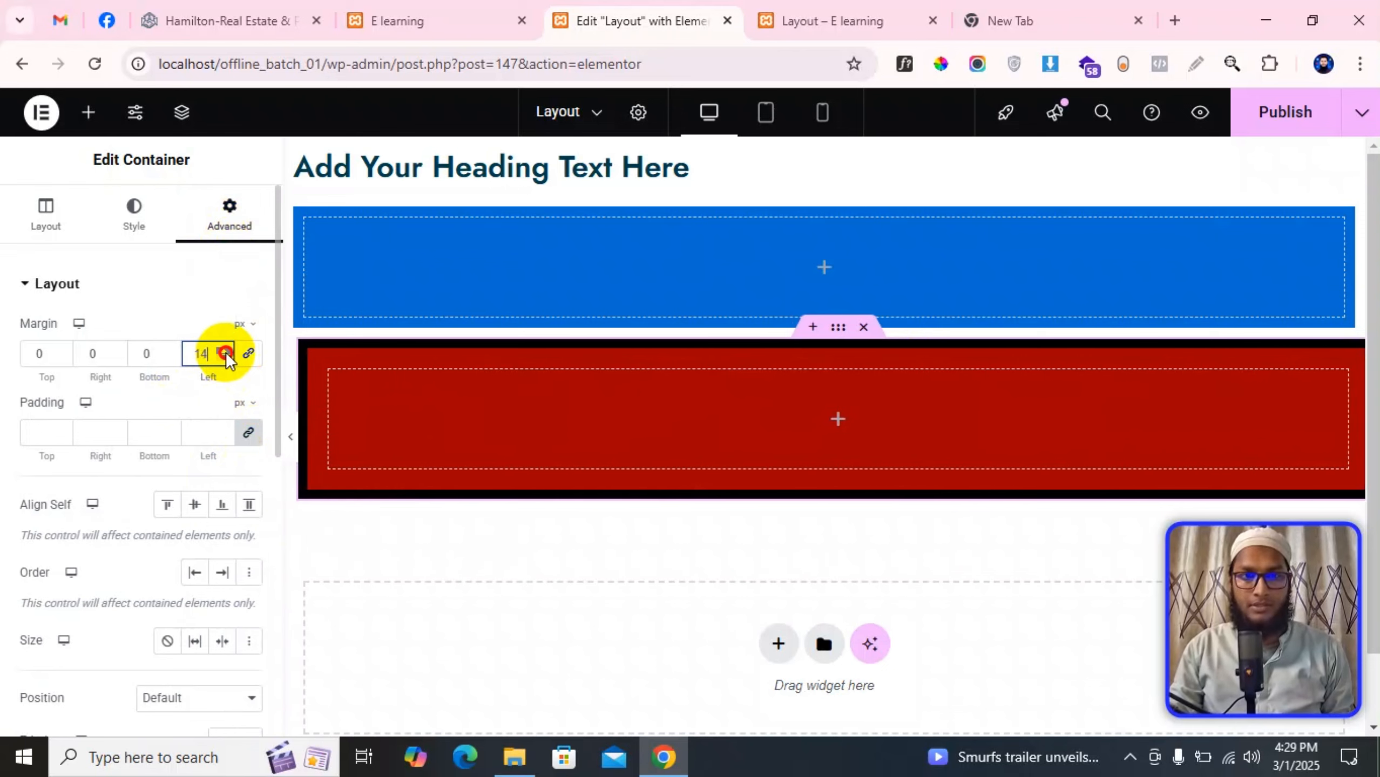
key("Up")
key("Up")
key("Up")
key("Up")
key("Up")
key("Up")
key("Up")
key("Up")
key("Up")
key("Up")
key("Up")
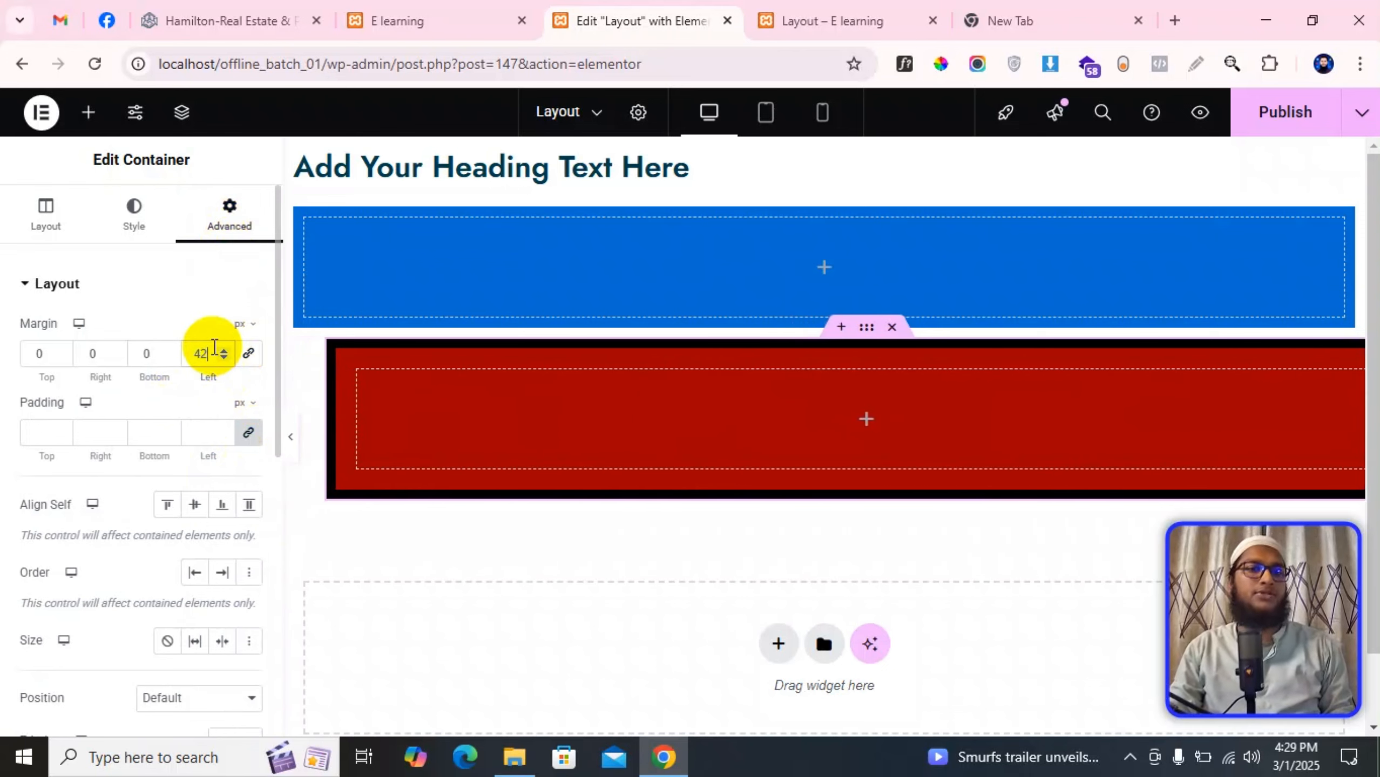
Step: Reset the black outer container's left margin to 0 and set the red container's top margin to 20 px
key("BackSpace")
key("BackSpace")
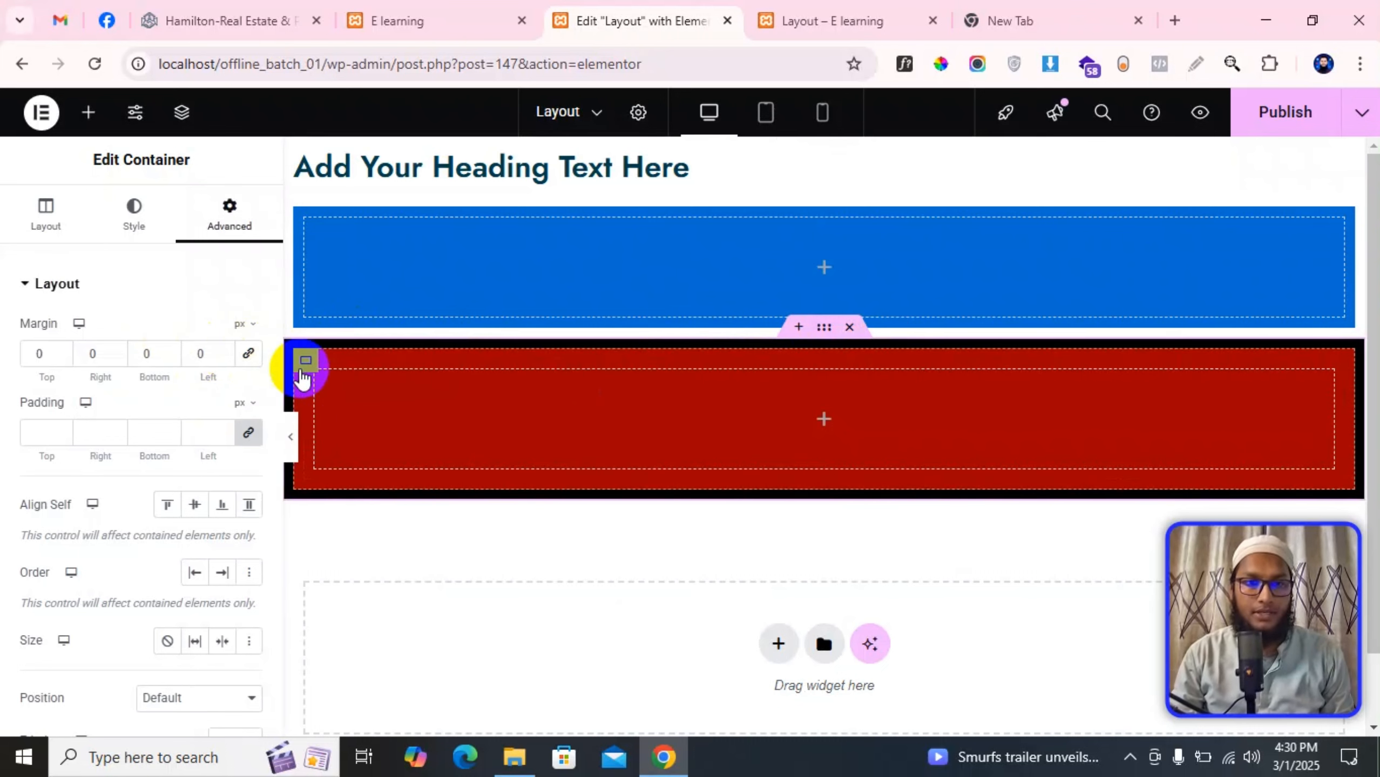
left_click(306, 361)
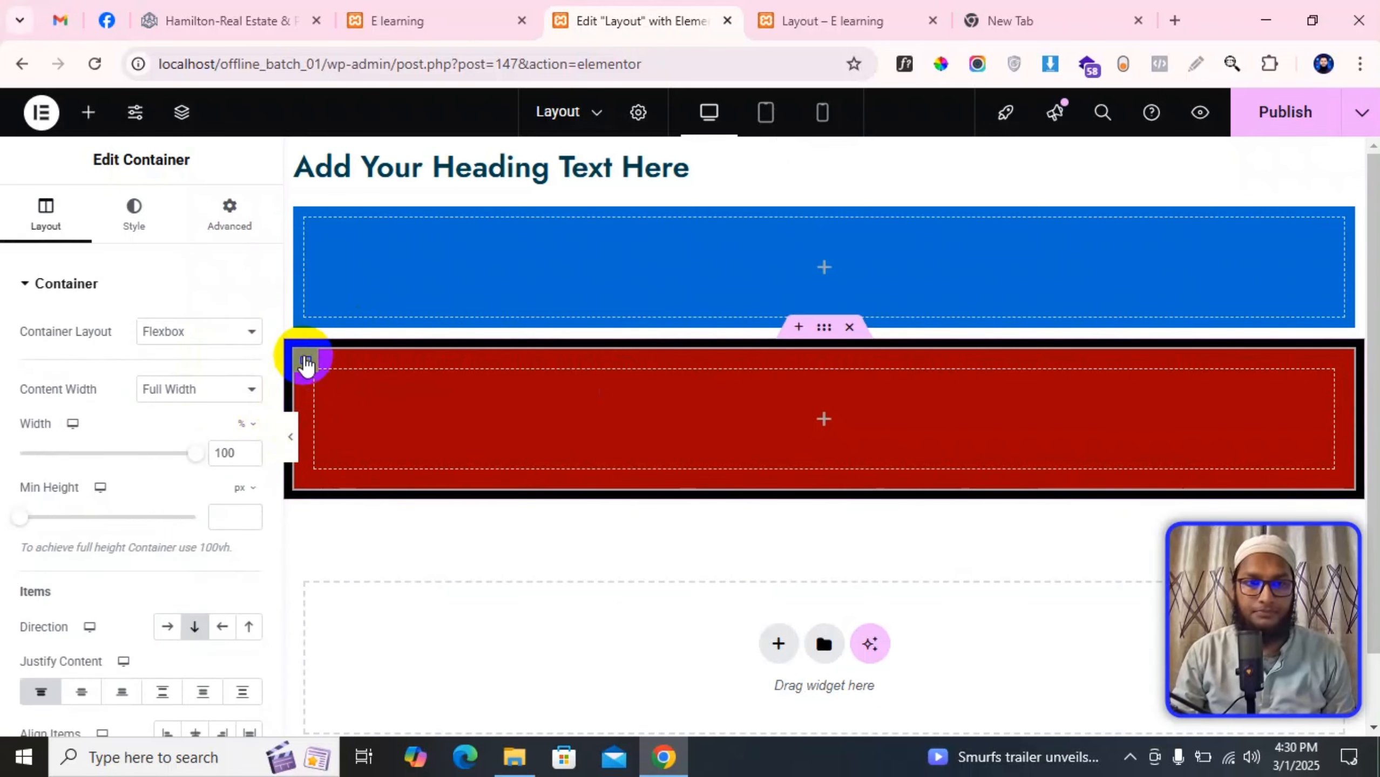
left_click(229, 212)
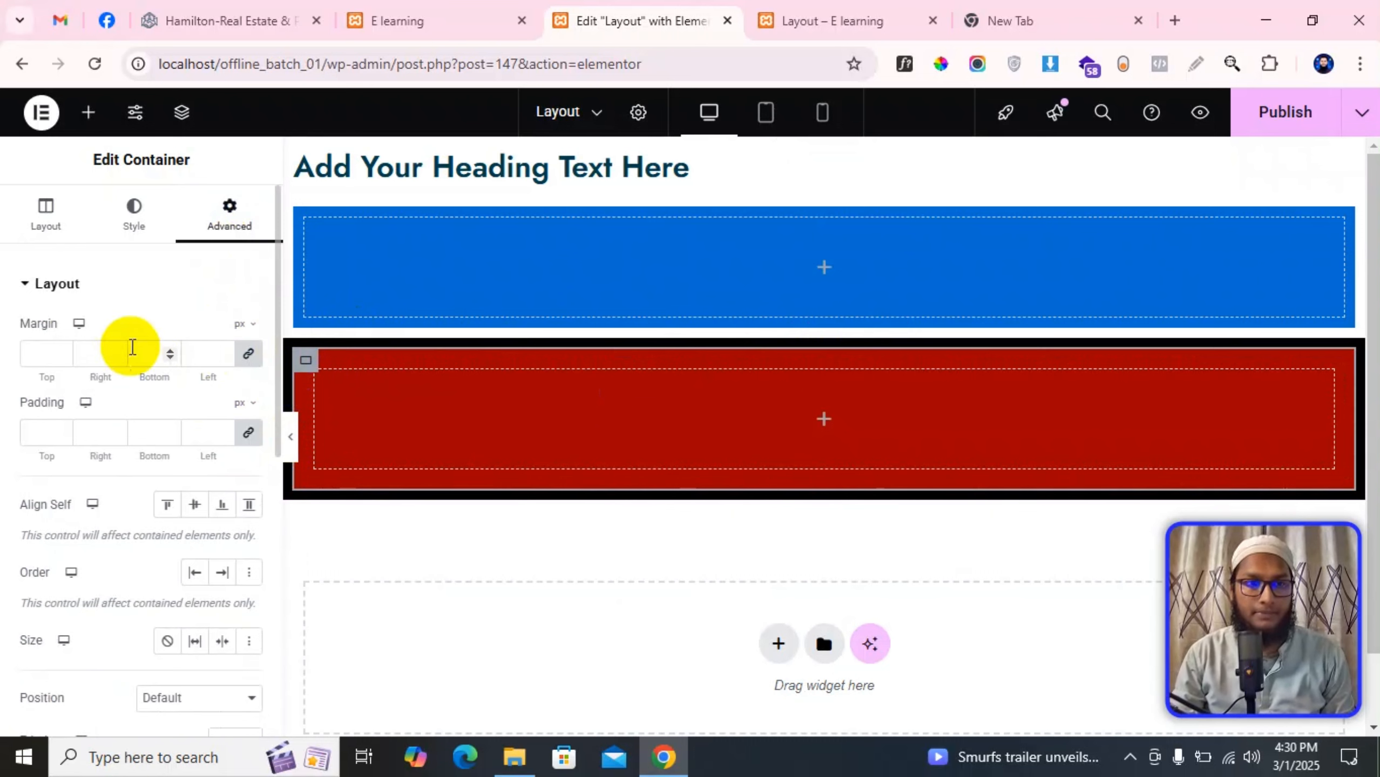
left_click(35, 350)
type("21")
key("BackSpace")
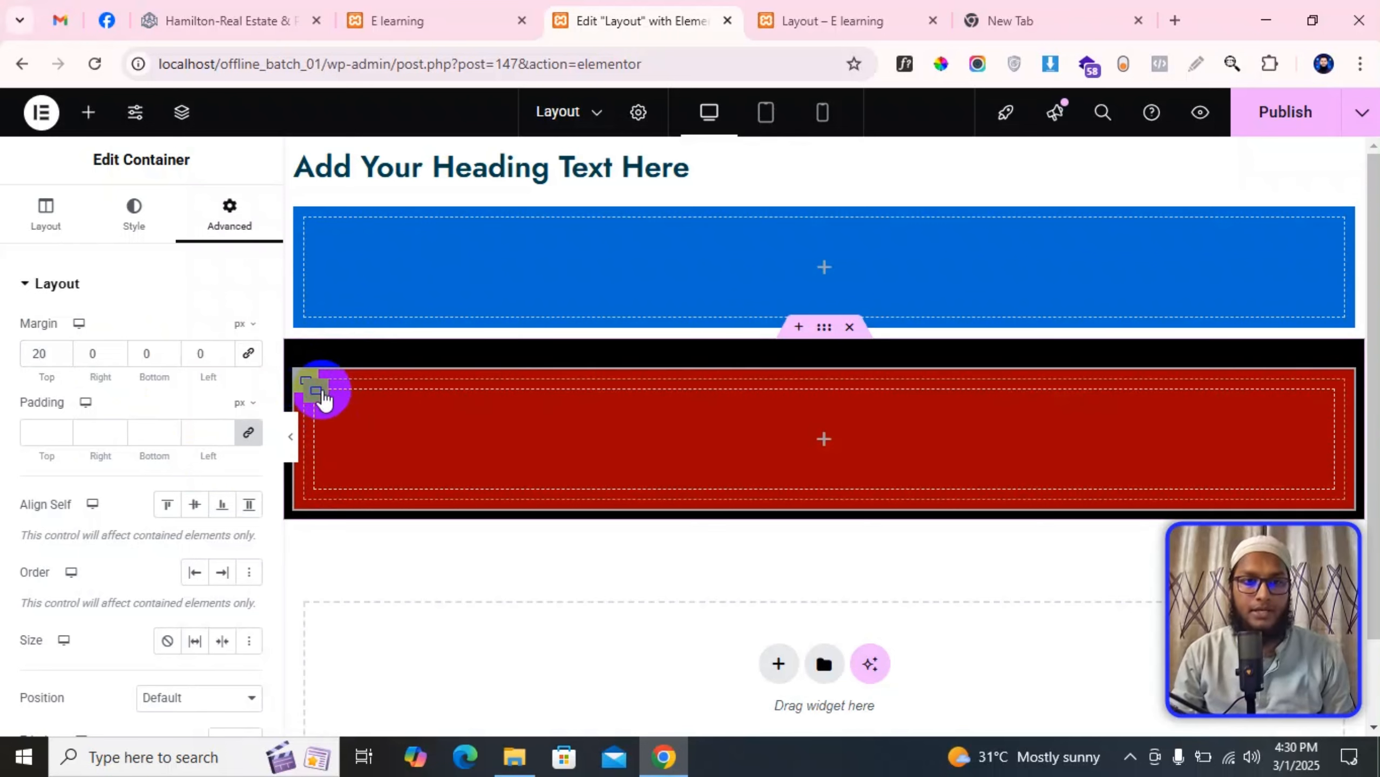
Step: Give the innermost container inside the red one a classic solid background in bright magenta
left_click(322, 394)
left_click(130, 209)
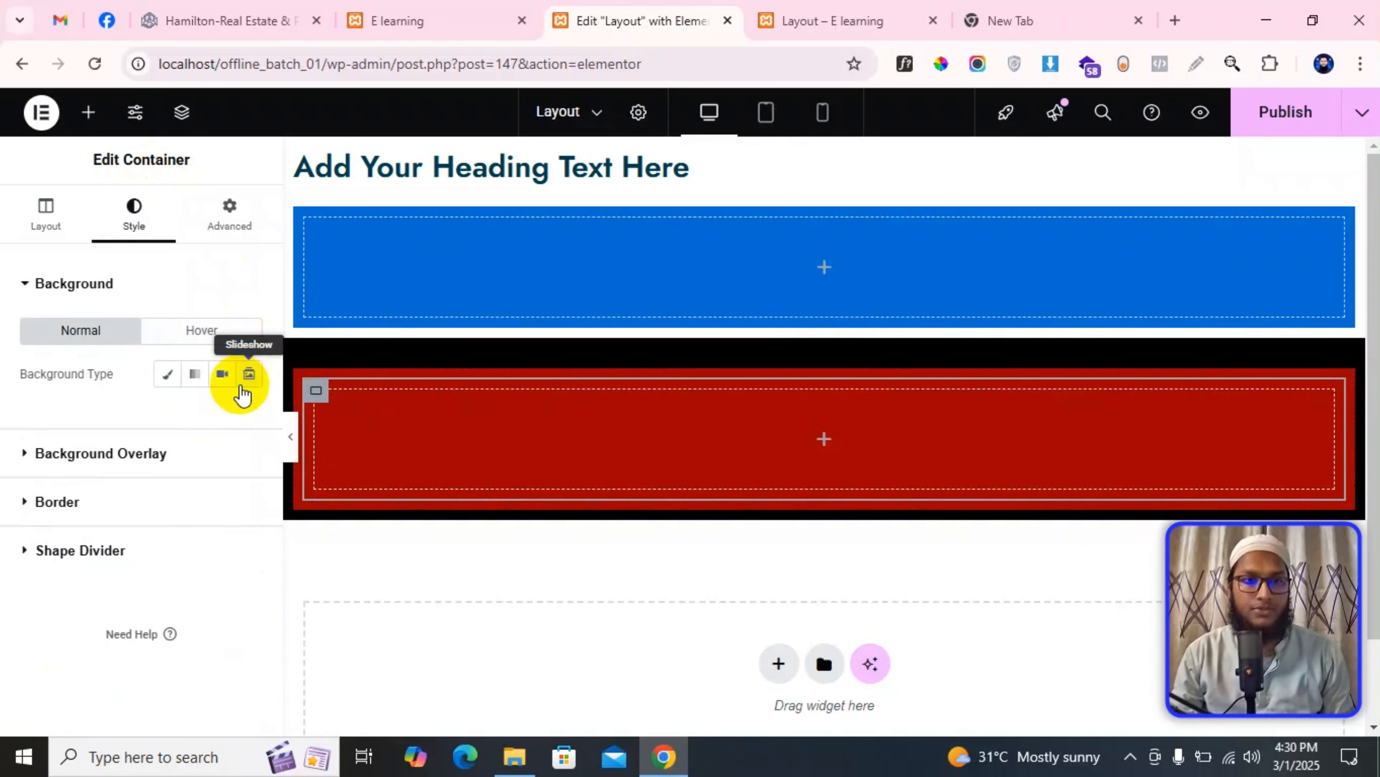
left_click(167, 375)
left_click(248, 417)
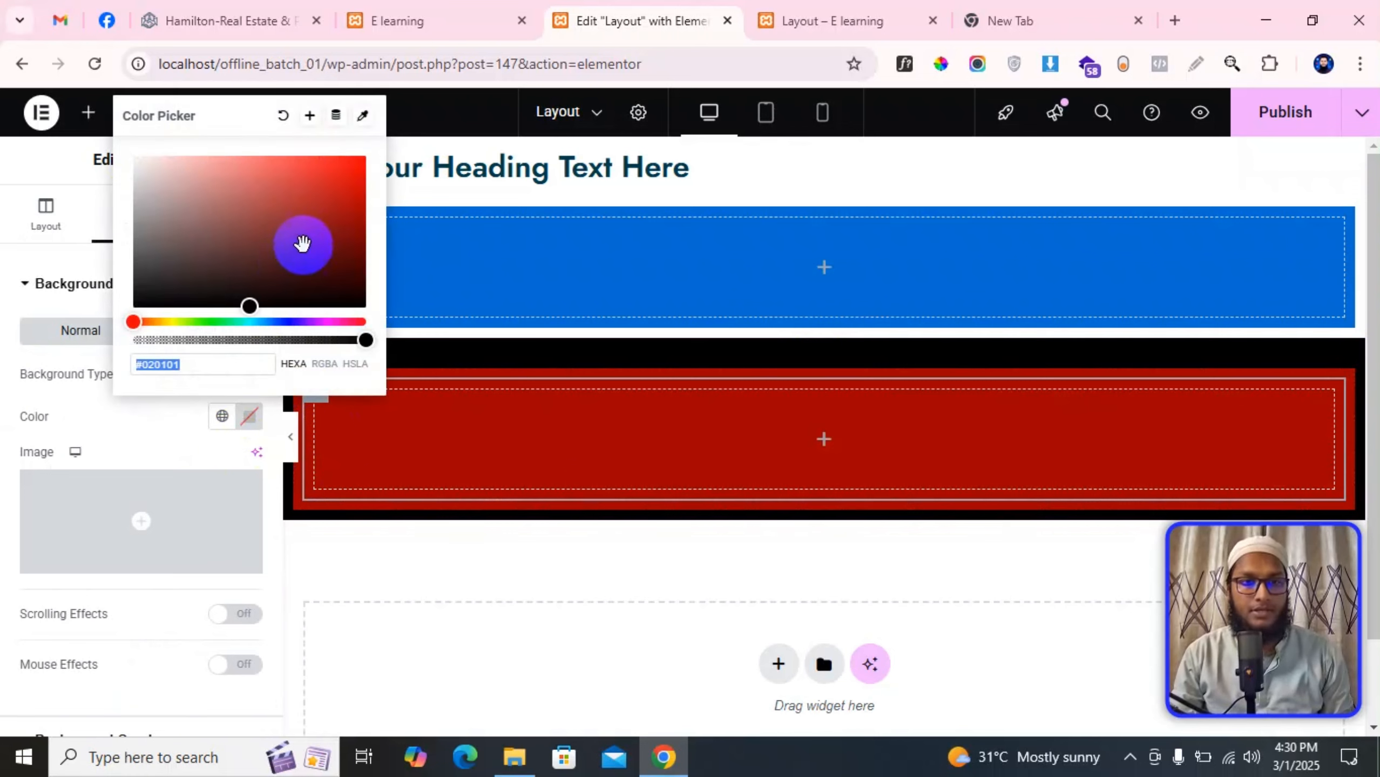
left_click_drag(352, 322, 327, 321)
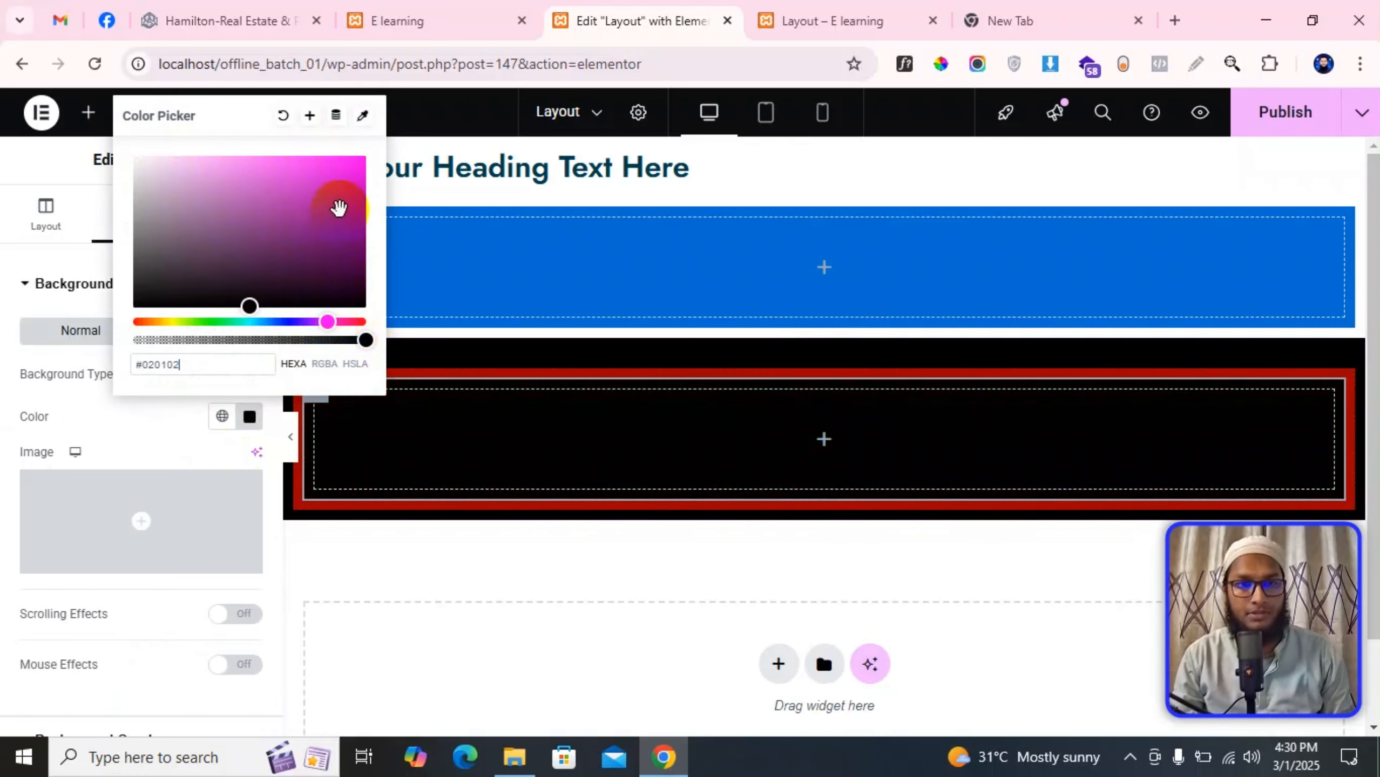
left_click_drag(339, 207, 363, 155)
left_click(325, 493)
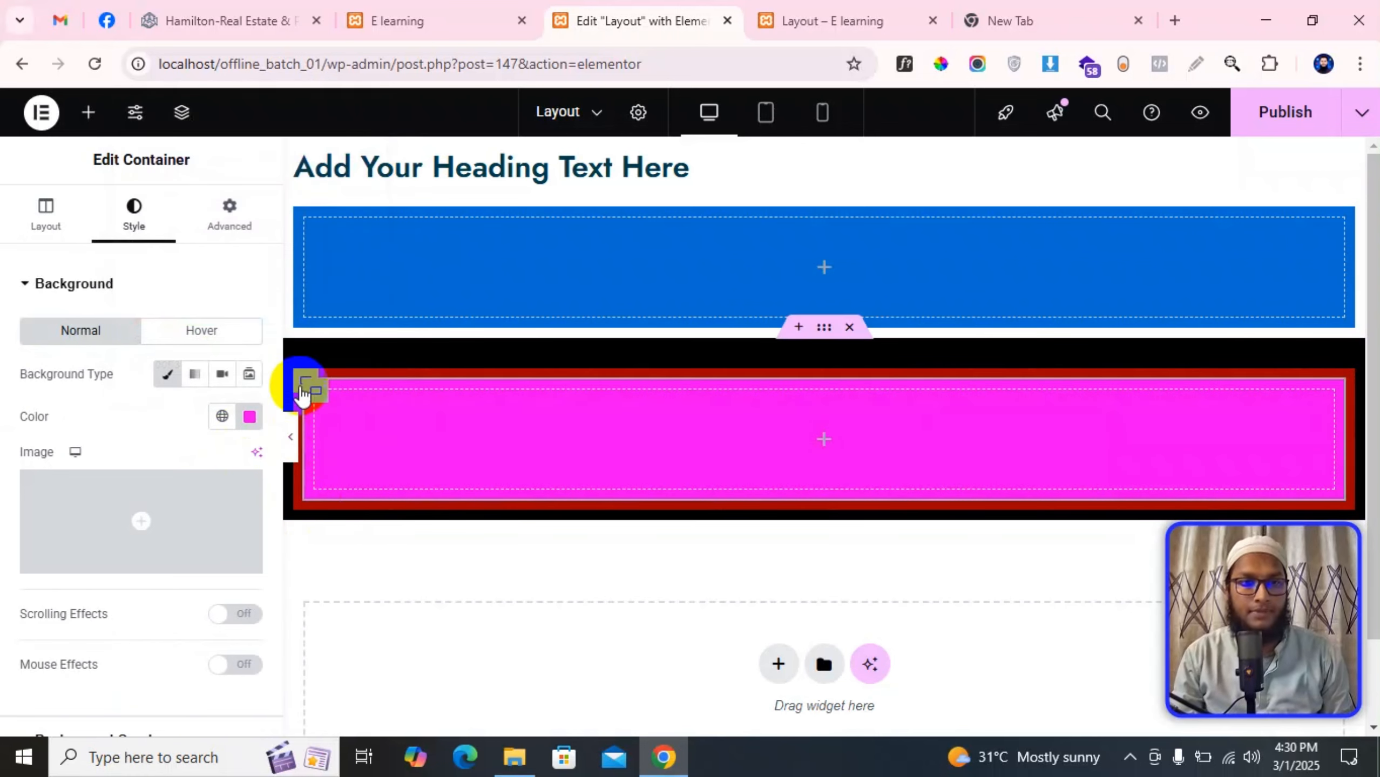
Step: Set the red container's linked padding to 35 px on all sides
left_click(223, 220)
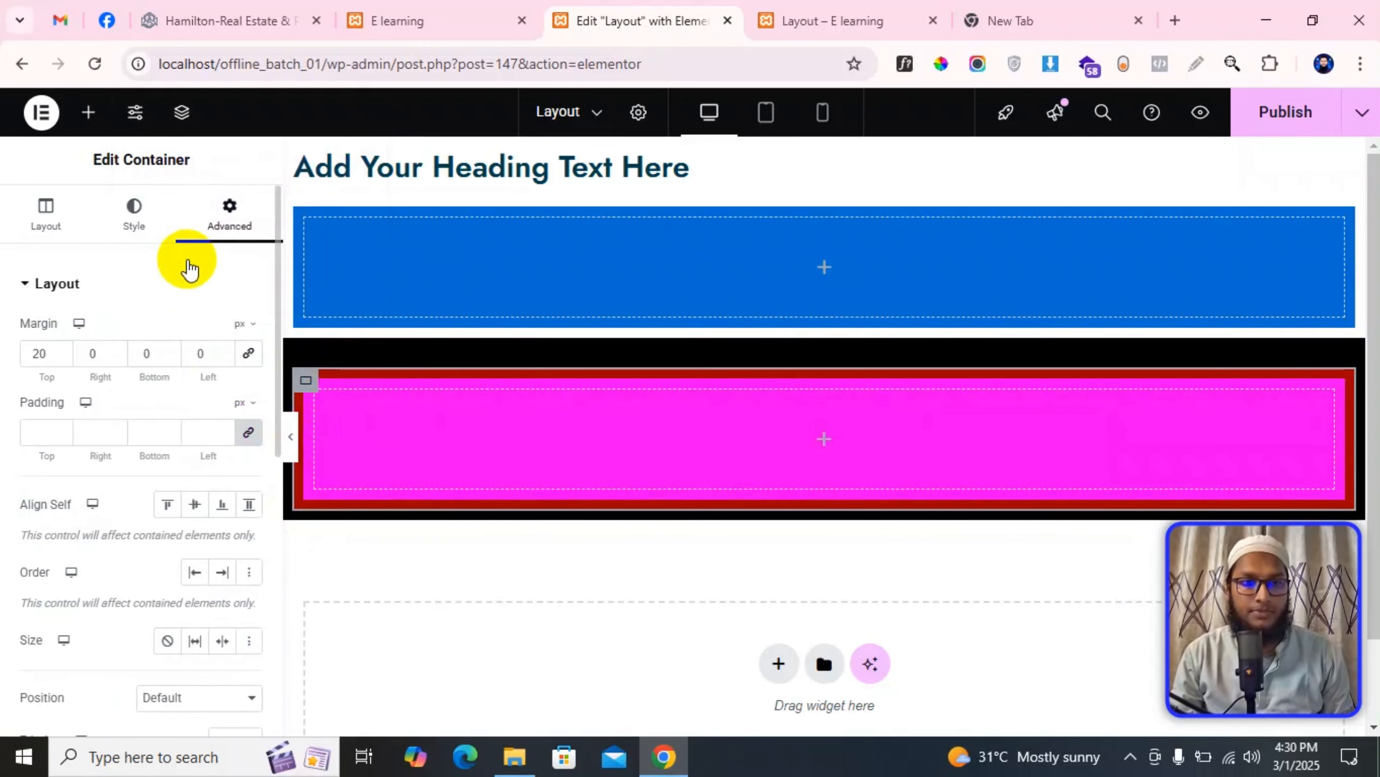
left_click(43, 430)
type("1")
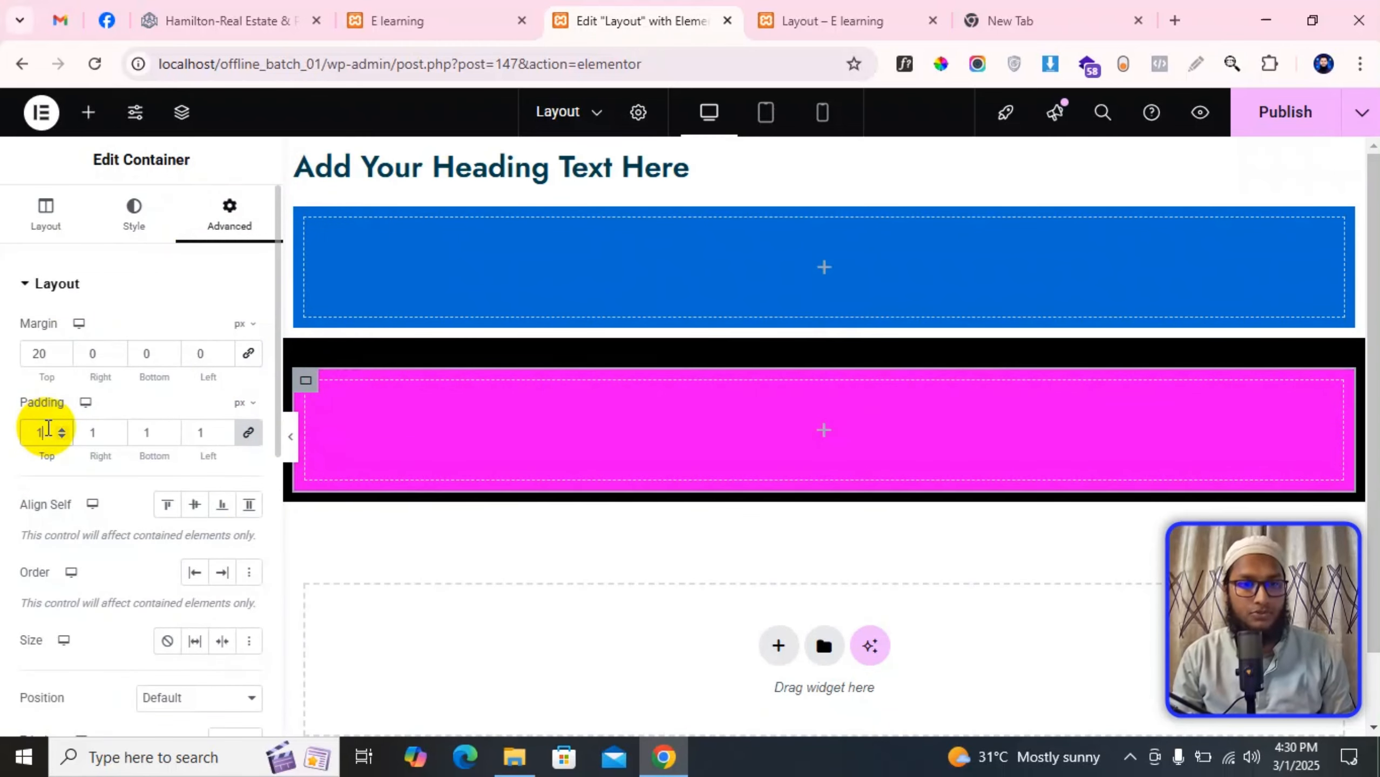
type("0")
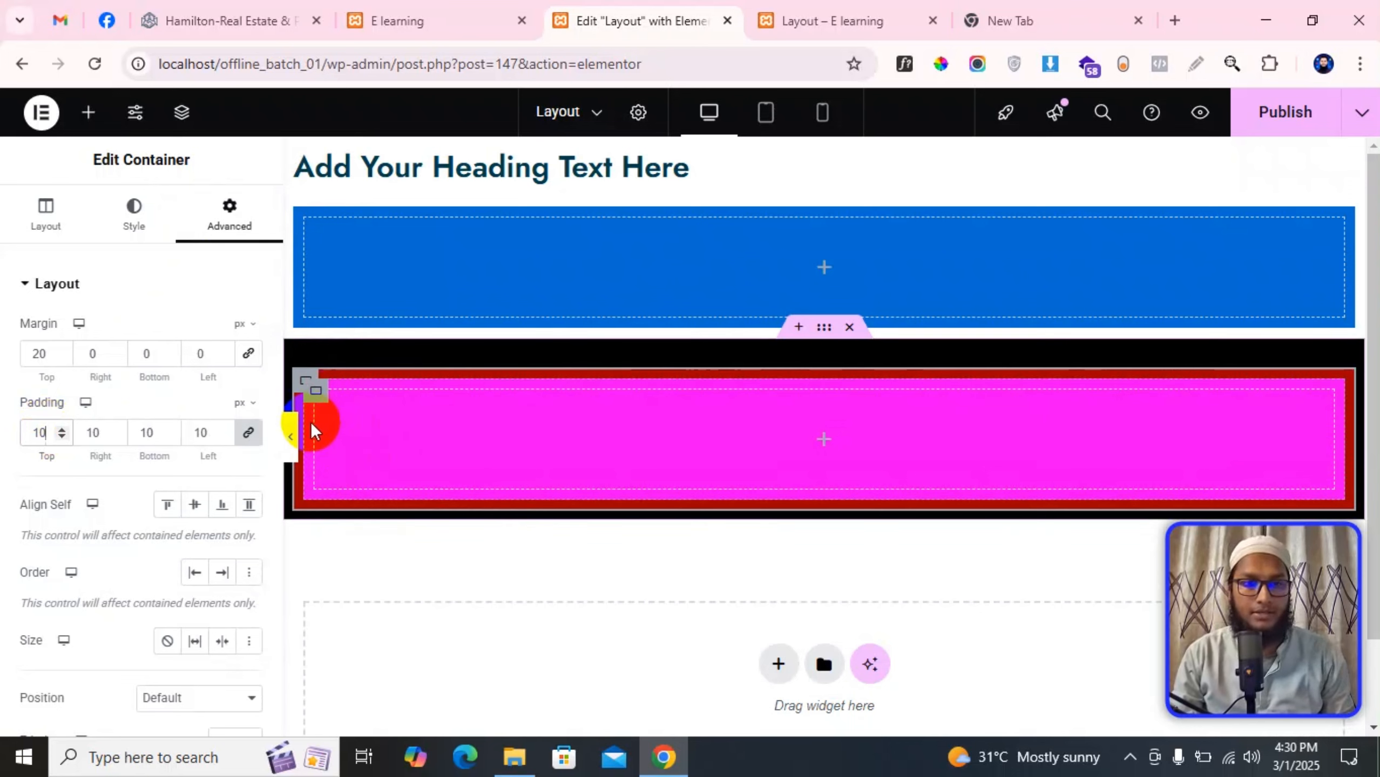
key("Up")
key("Up")
key("Up")
key("Up")
key("Up")
key("Up")
key("Up")
key("Up")
key("Up")
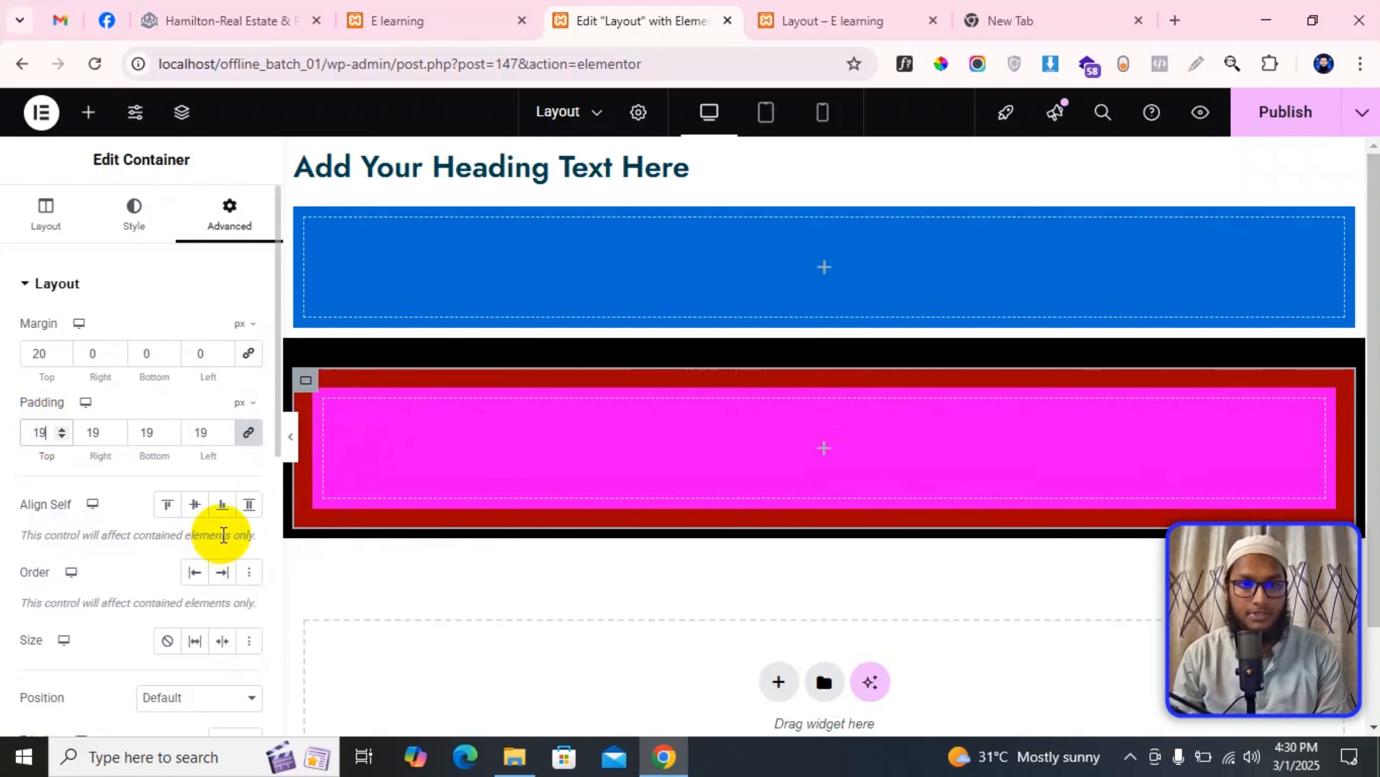
key("Up")
key("Up")
key("Up")
key("Up")
key("Up")
key("Up")
key("Up")
key("Up")
key("Up")
key("Up")
key("Up")
key("Up")
key("Up")
key("Up")
key("Up")
key("Up")
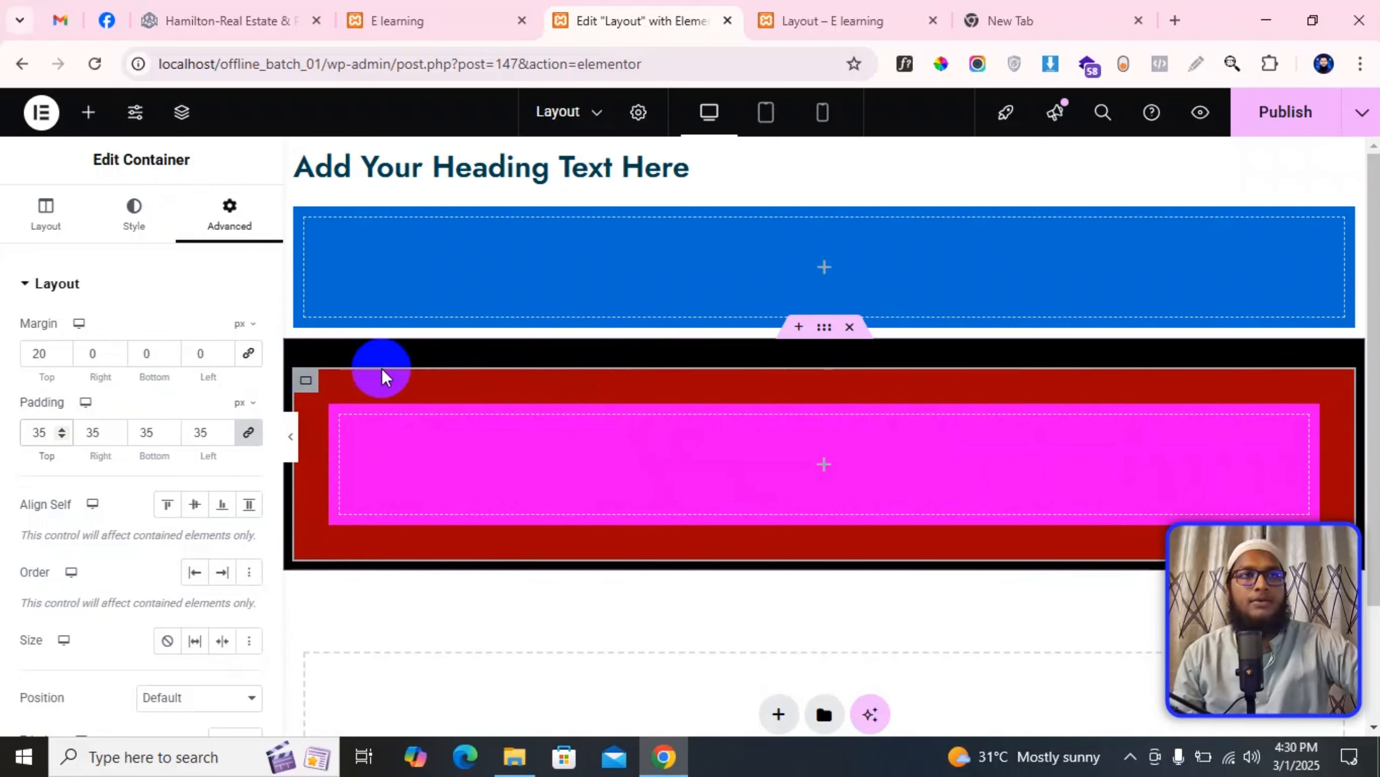
left_click(467, 444)
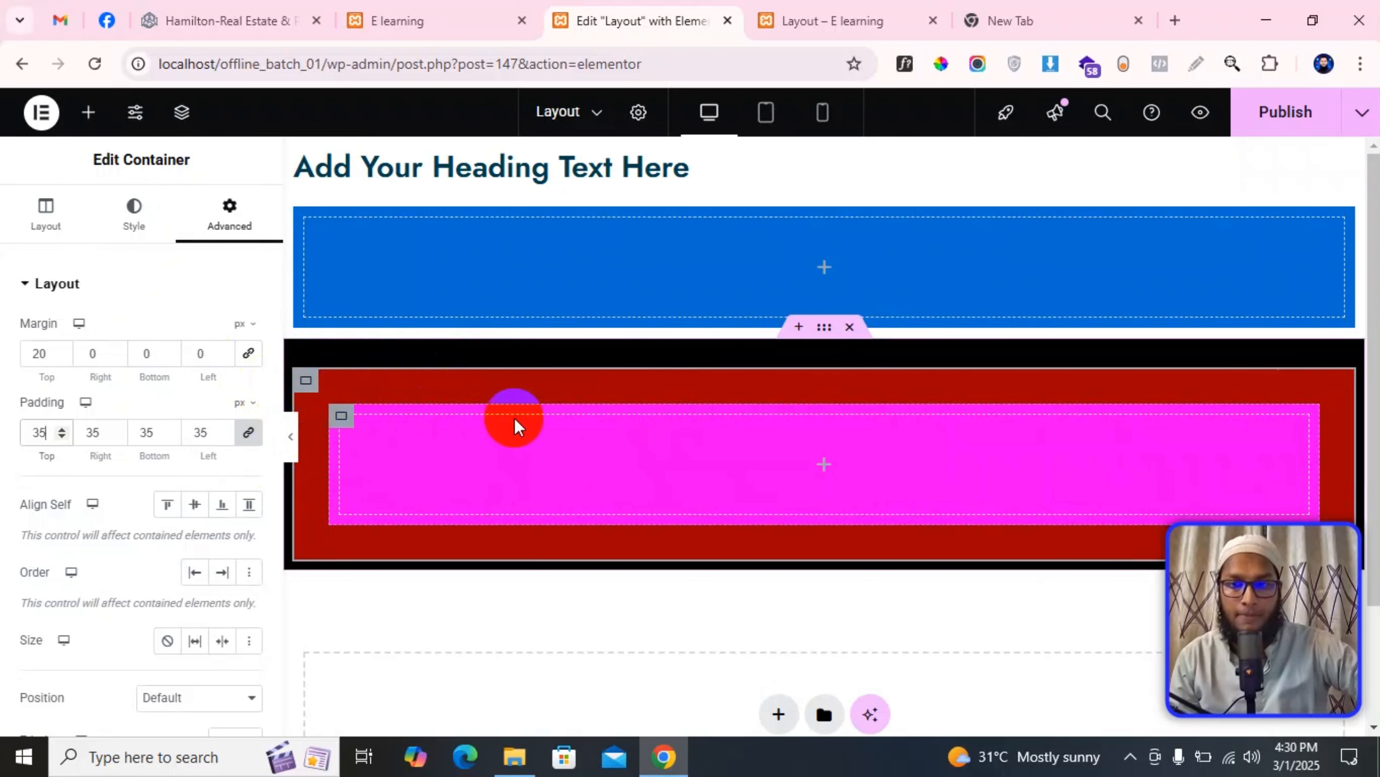
Step: Add a Heading widget inside the magenta container
left_click(95, 120)
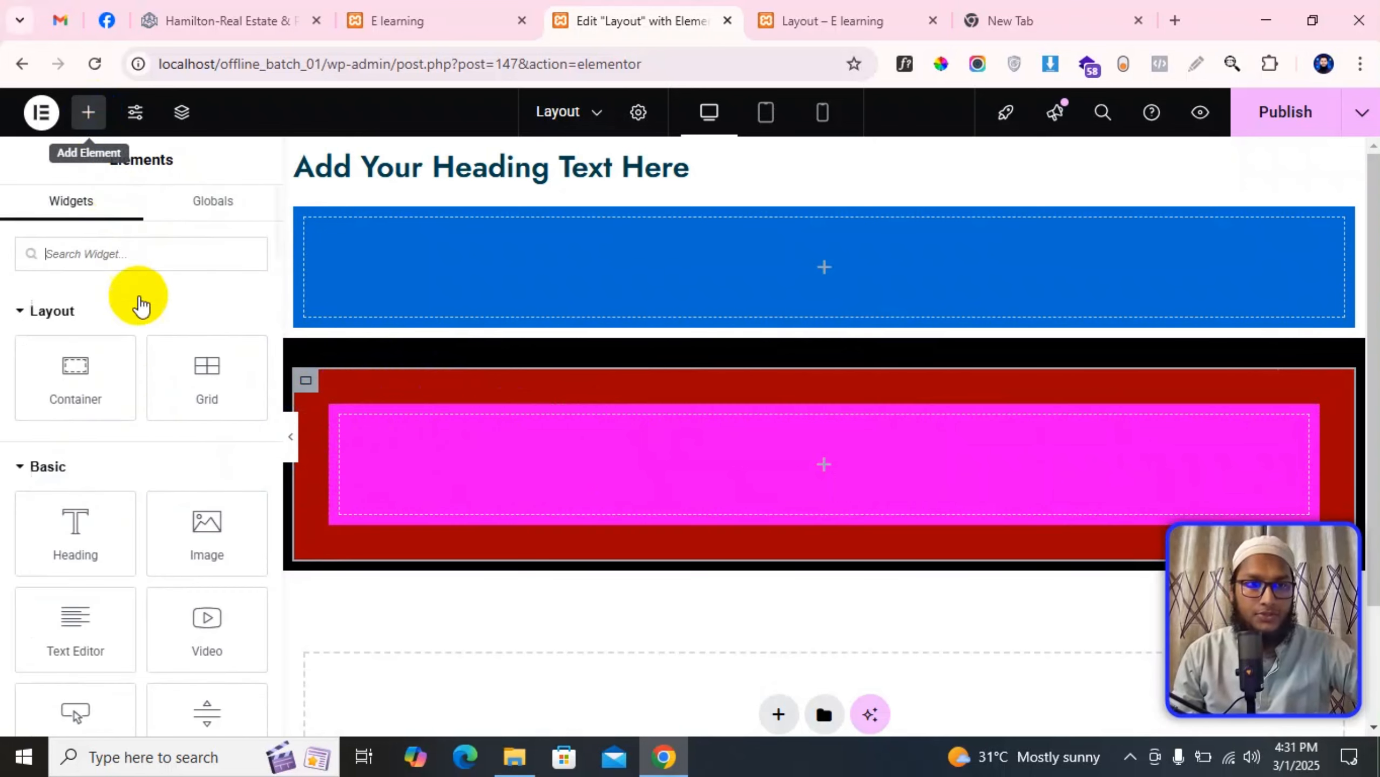
left_click_drag(105, 524, 587, 452)
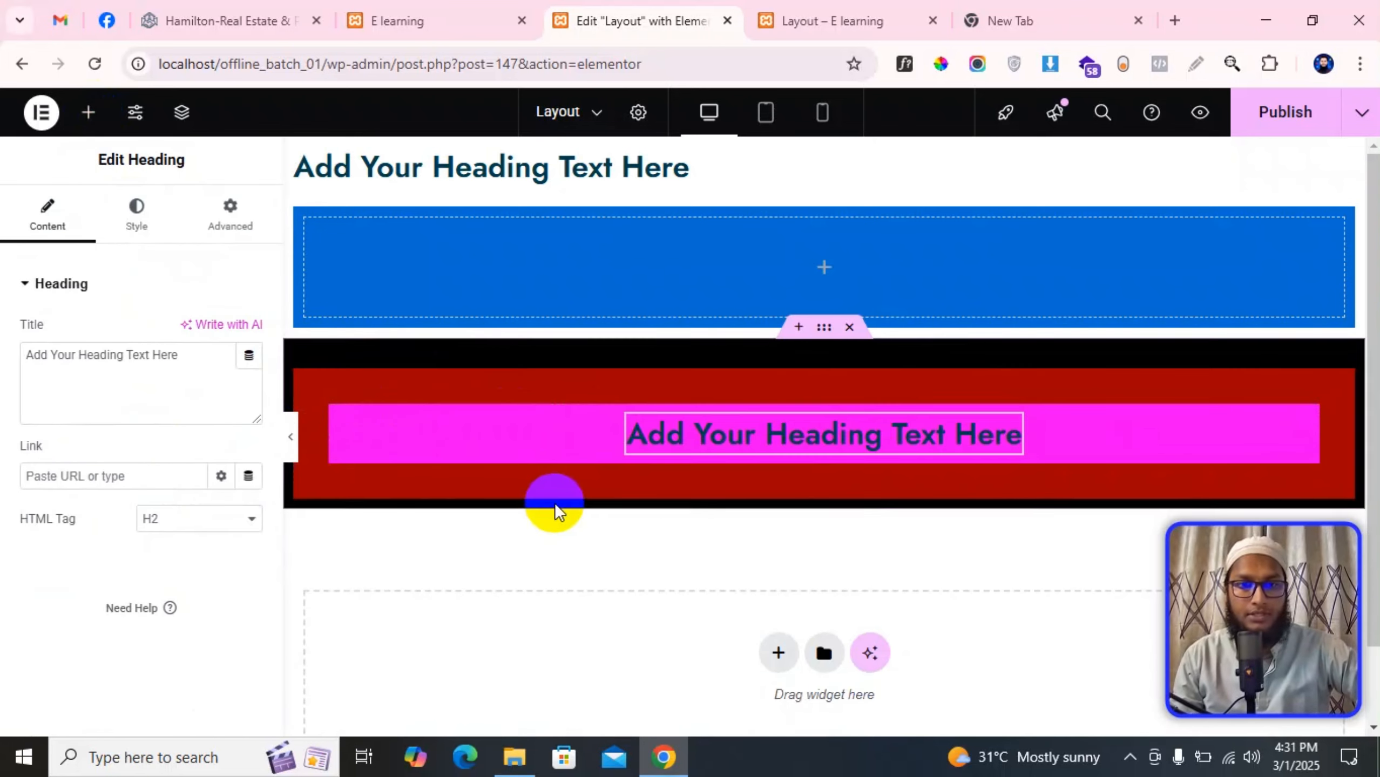
left_click(85, 124)
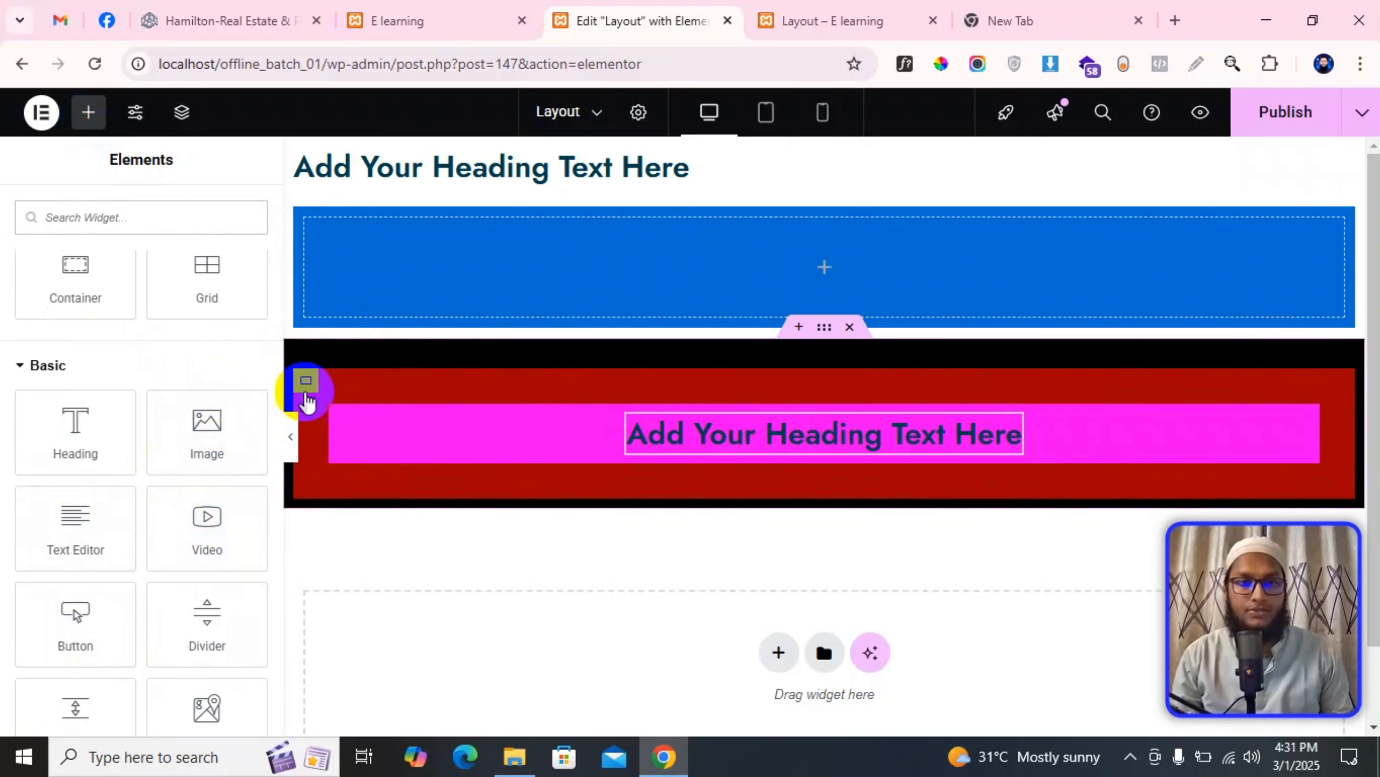
Step: Reduce the red container's linked padding to 32 px on all sides
left_click(824, 327)
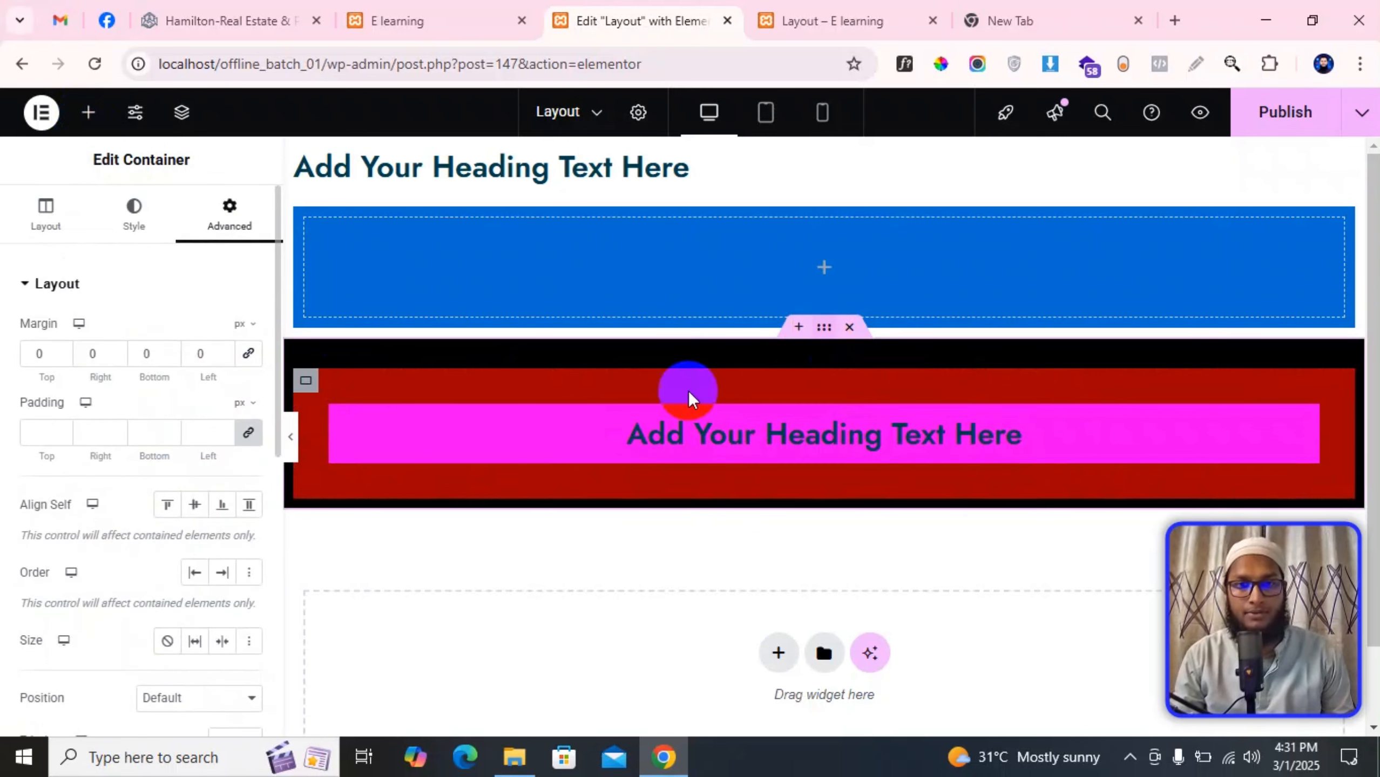
left_click(306, 383)
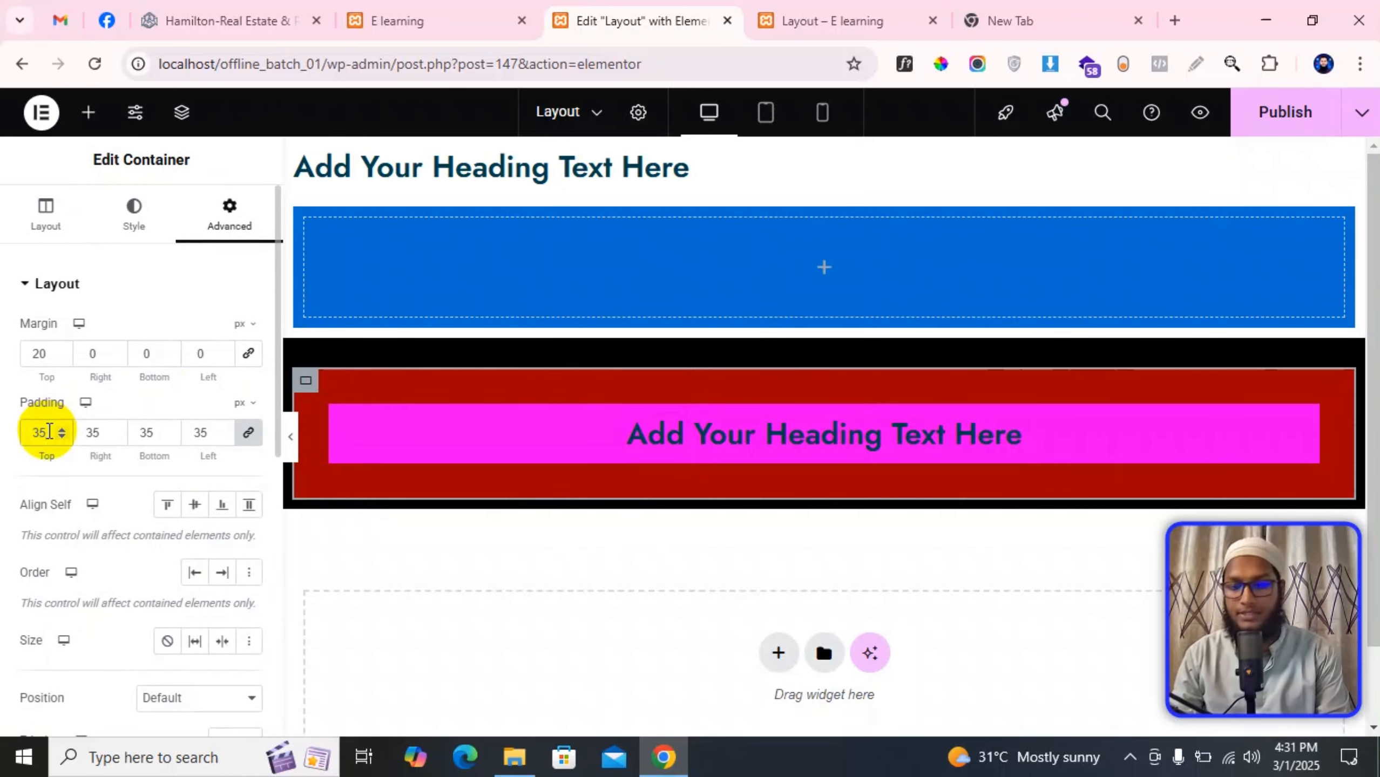
key("Down")
key("Down")
key("Down")
Step: Link the red container's margin values and raise them to 26 px on all sides
left_click(58, 357)
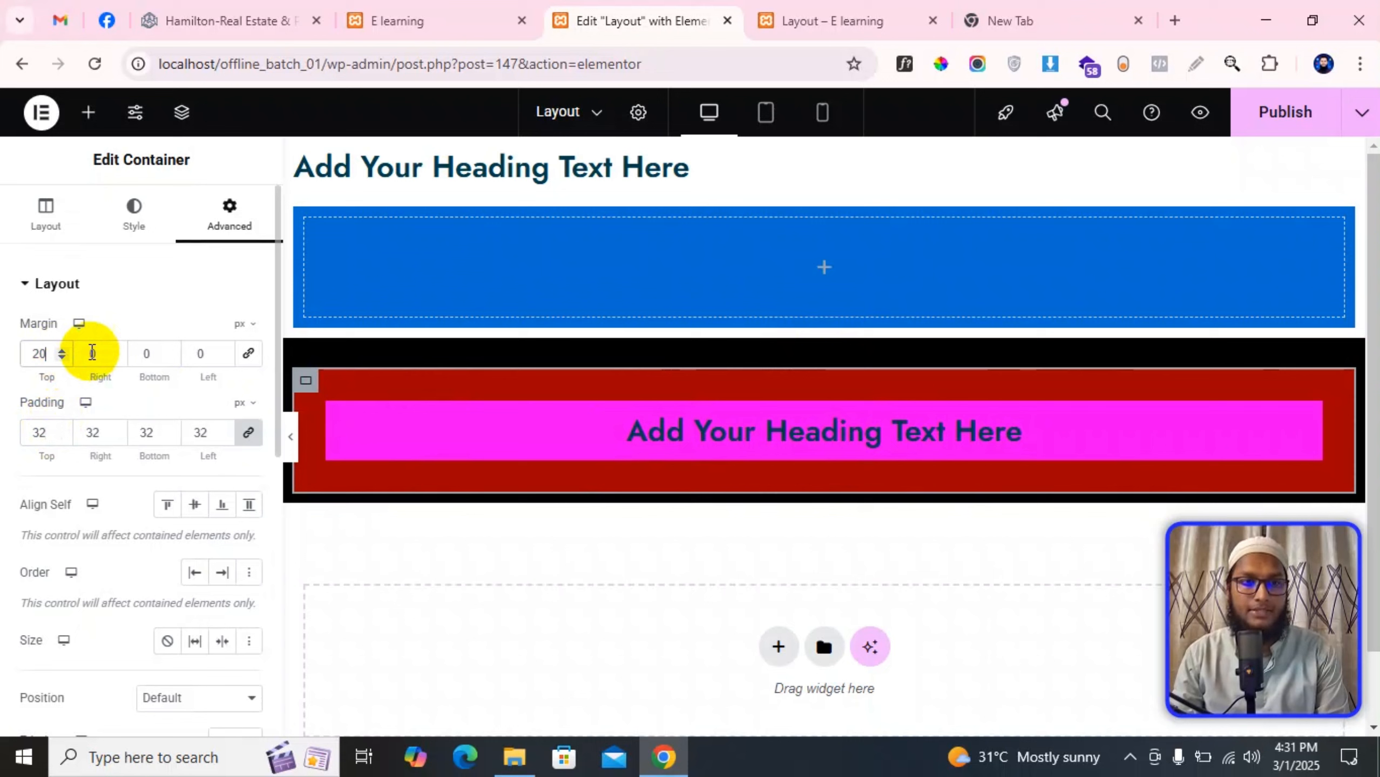
left_click(248, 353)
key("Up")
key("Up")
key("Up")
key("Up")
key("Up")
key("Up")
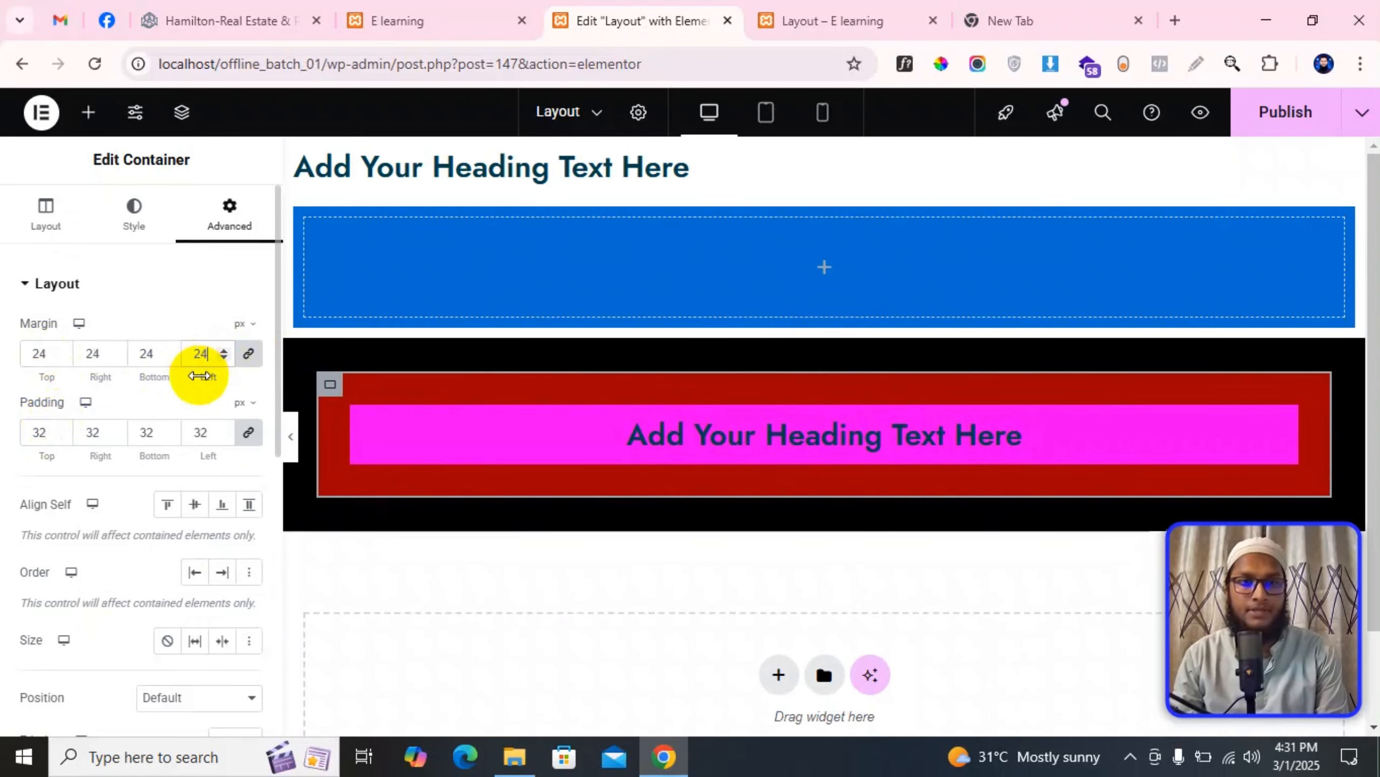
Step: Raise the red container's linked padding to 50 px on all sides
left_click(45, 433)
key("Up")
key("Up")
key("Up")
key("Up")
key("Up")
key("Up")
key("Up")
key("Up")
key("Up")
key("Up")
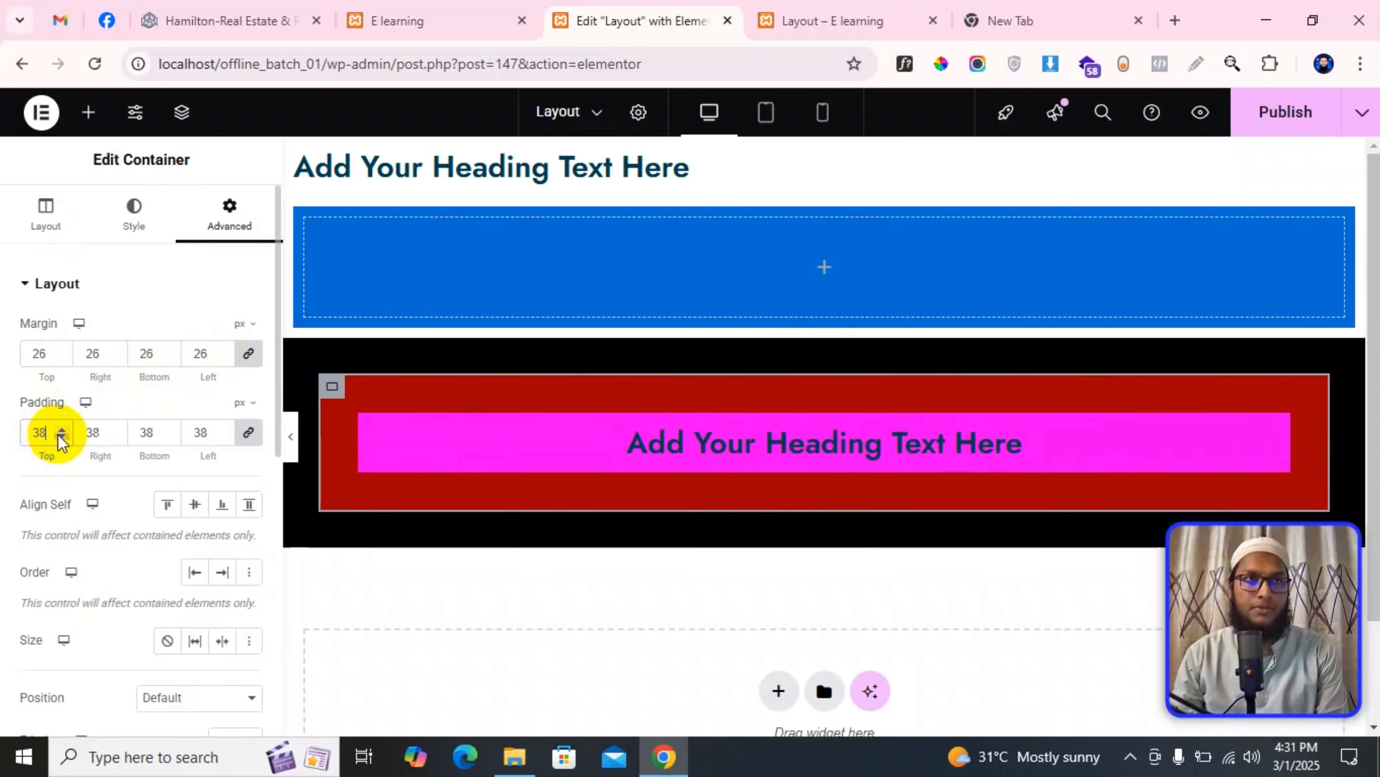
key("Up")
key("Up")
key("Up")
key("Up")
key("Up")
key("Up")
key("Up")
key("Up")
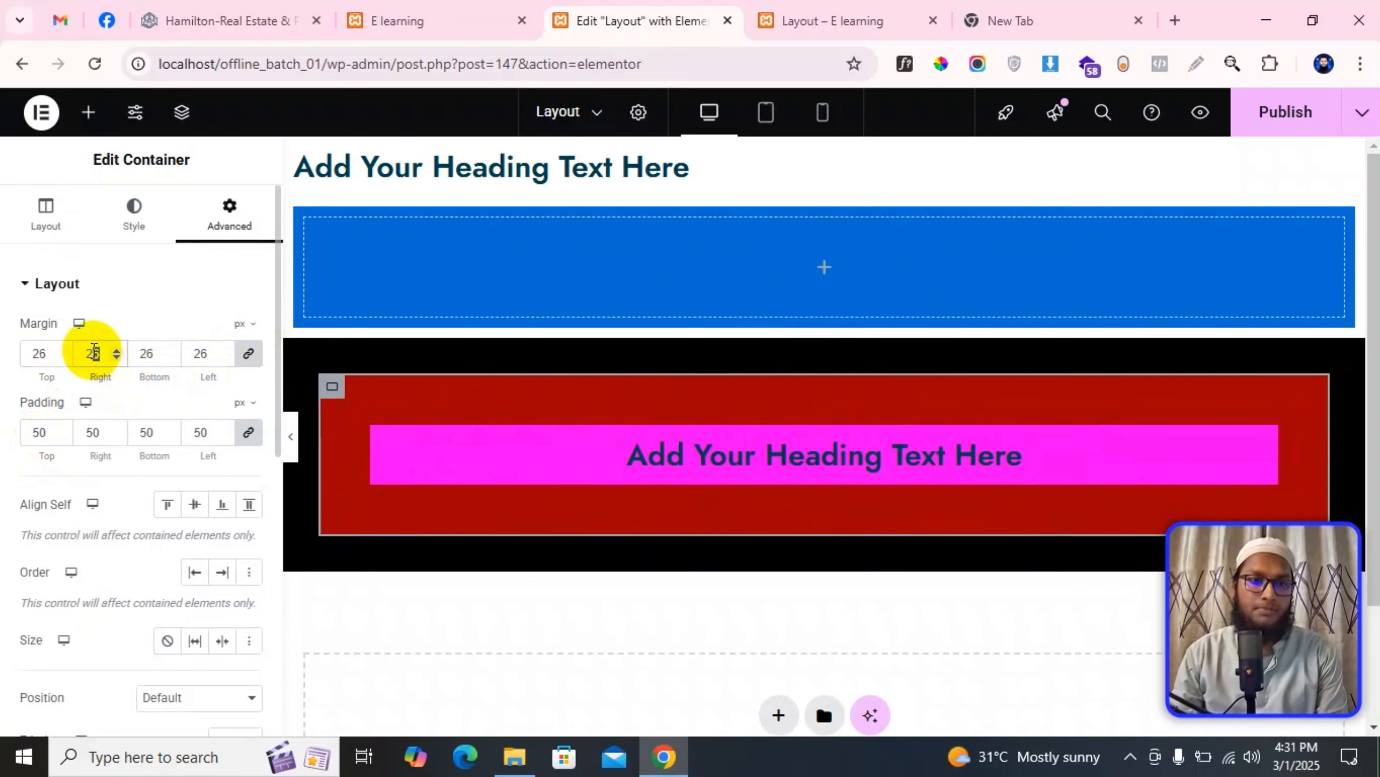
Step: Set the red container's linked margin to 0 on all sides
mouse_move(88, 351)
left_mouse_down()
mouse_move(101, 376)
mouse_move(15, 346)
mouse_move(95, 353)
left_mouse_up()
key("Down")
type("0")
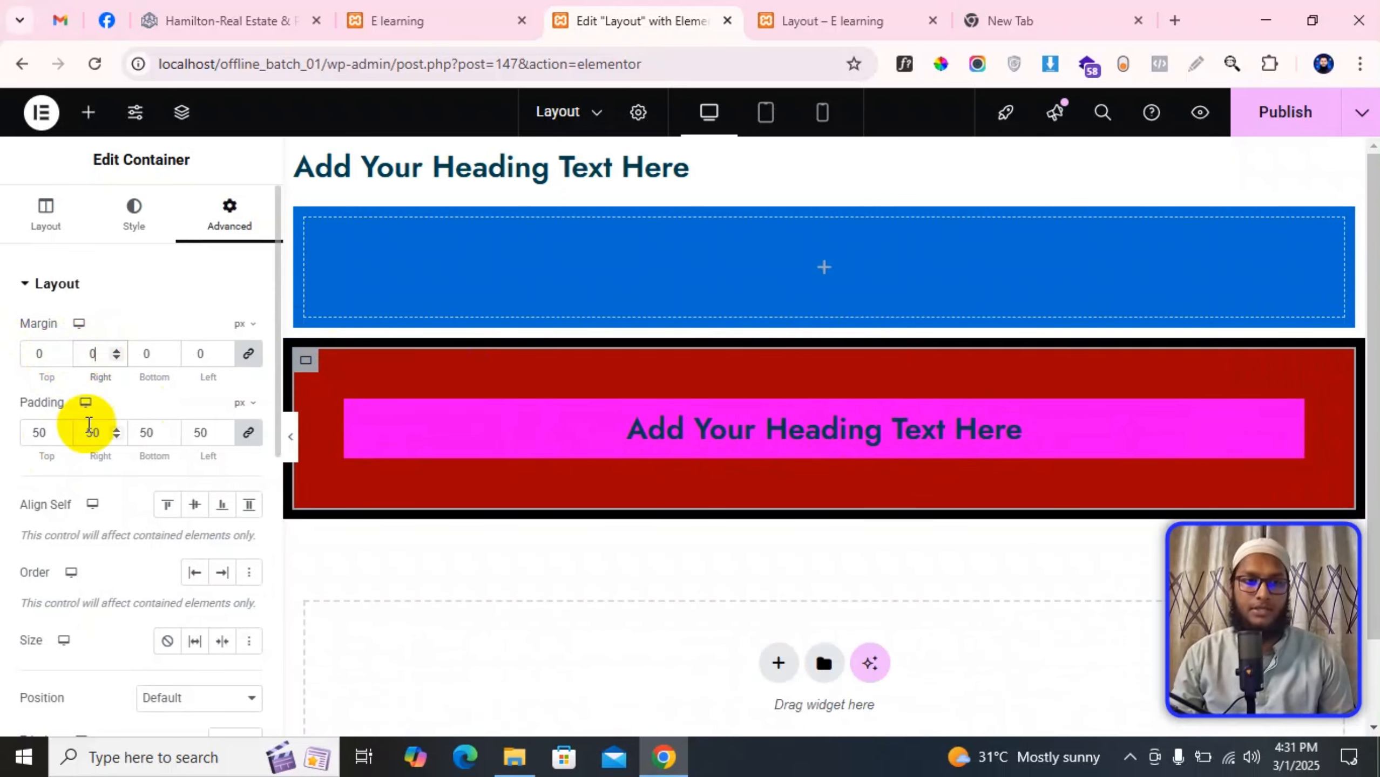
left_click(150, 400)
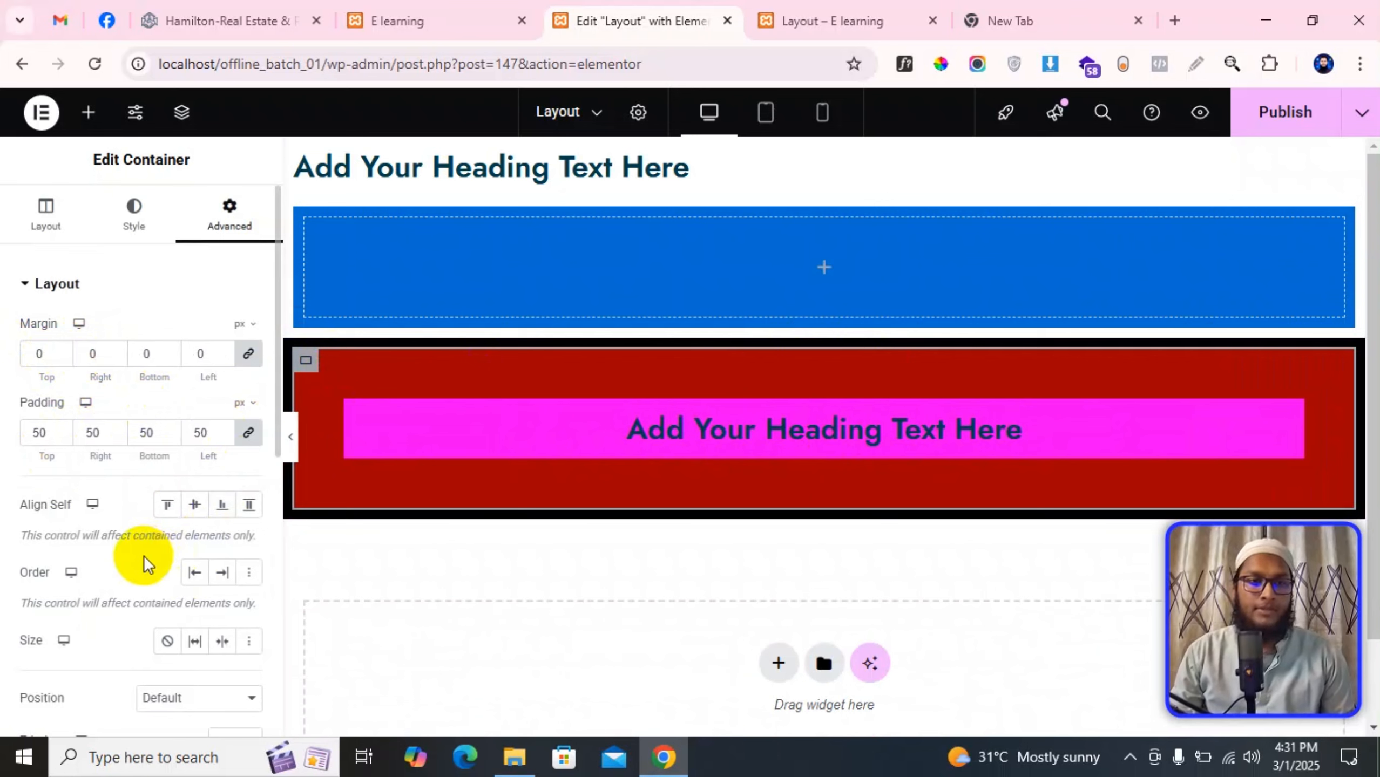
scroll(144, 555, "down", 1)
scroll(248, 410, "up", 1)
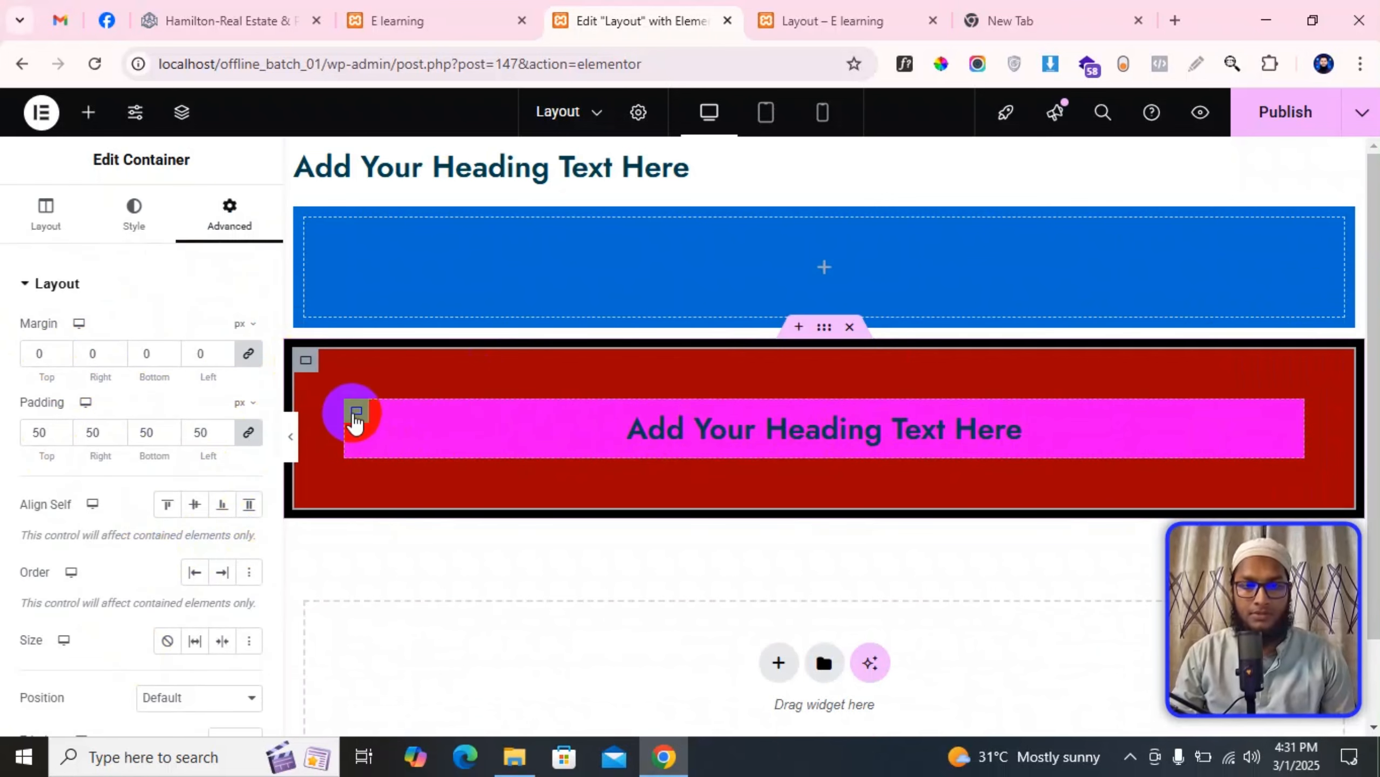
Step: Delete the black outer container and add a new container with two equal columns in its place
left_click(823, 325)
left_click(849, 327)
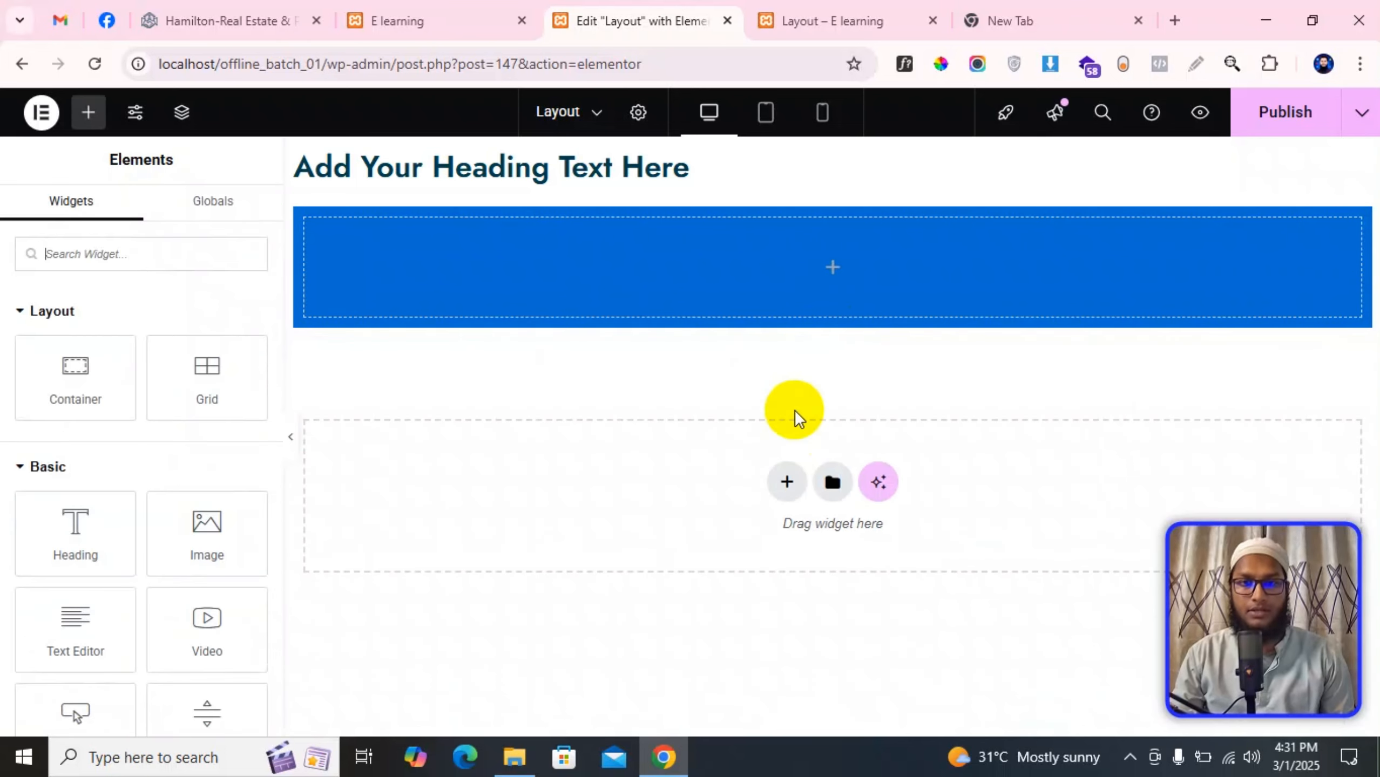
left_click(786, 481)
left_click(791, 553)
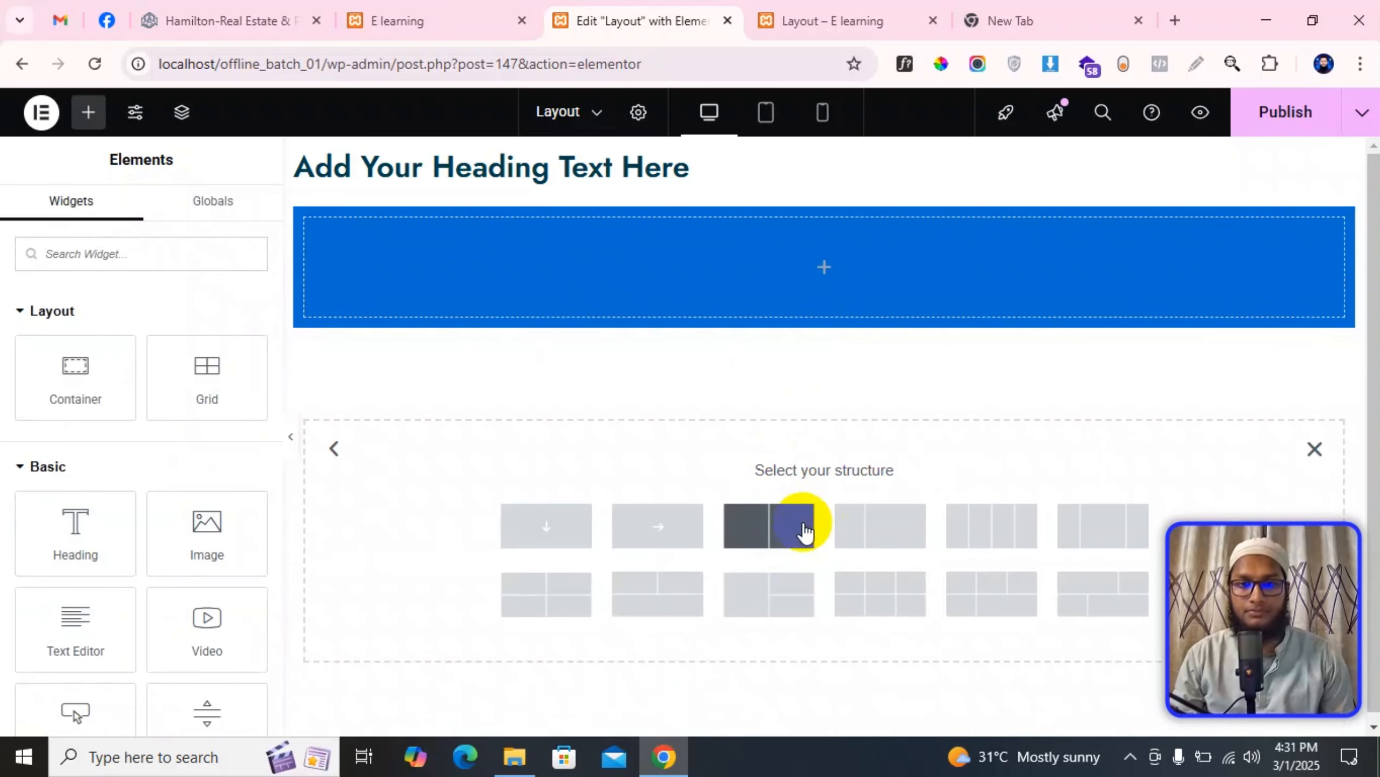
left_click(804, 530)
Step: Add an Image widget to the first column of the new container and assign slider1.jpg from the media library
left_click(559, 410)
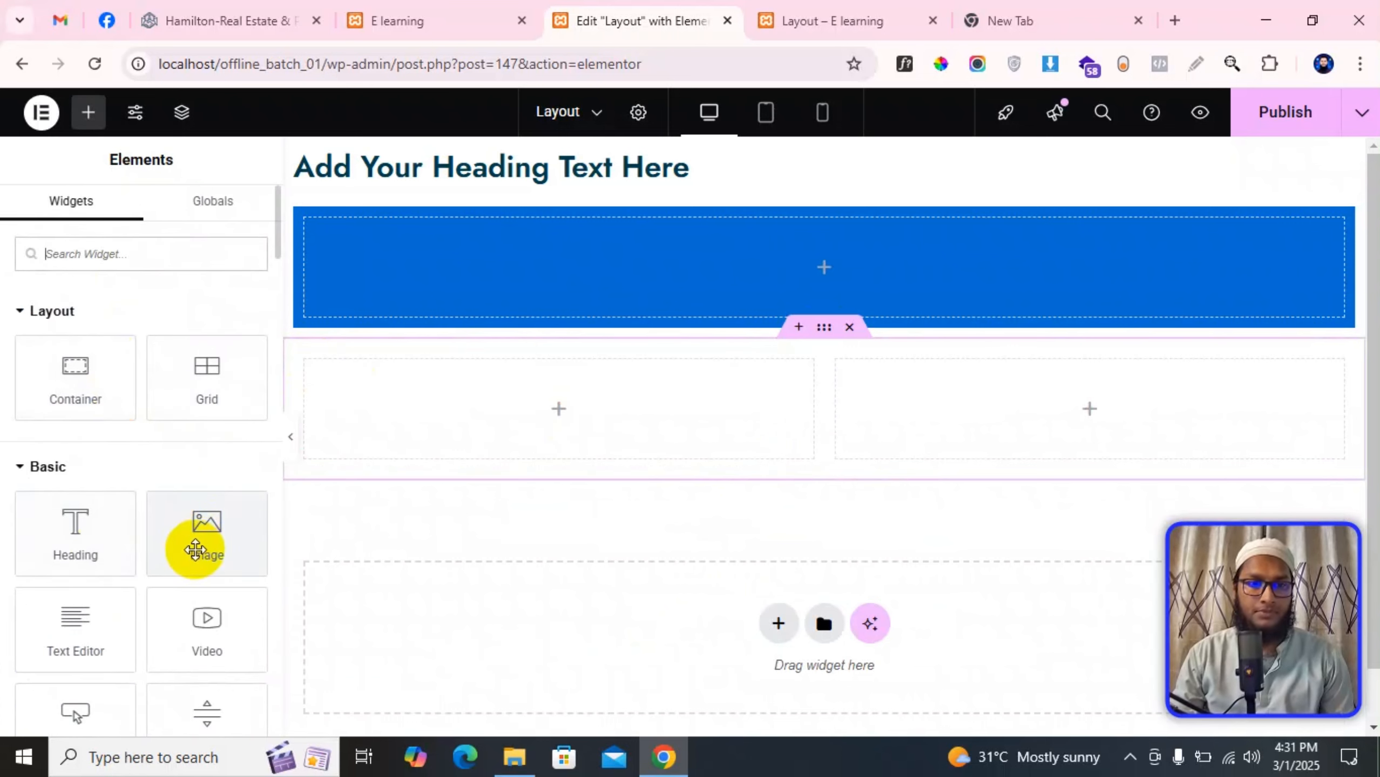
left_click_drag(197, 541, 535, 408)
left_click(204, 476)
left_click(186, 646)
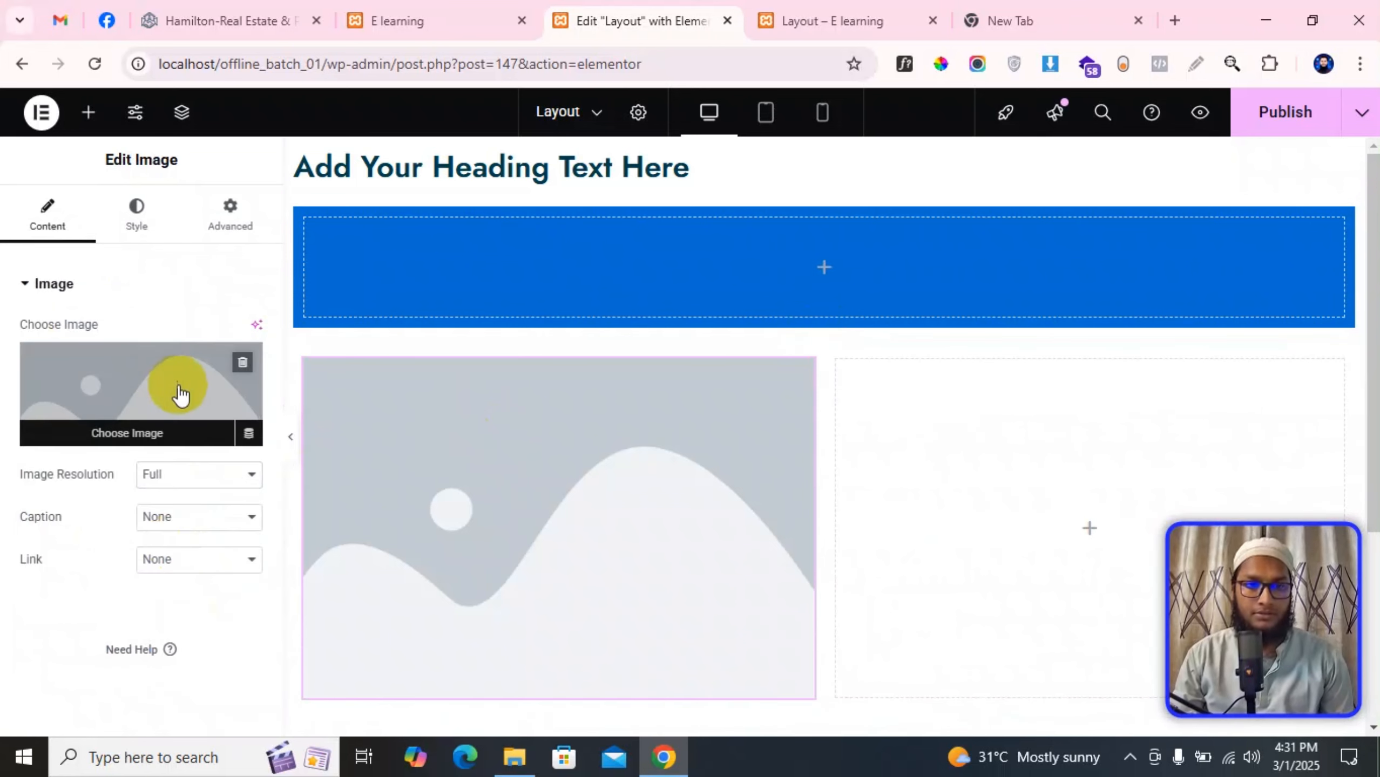
left_click(180, 392)
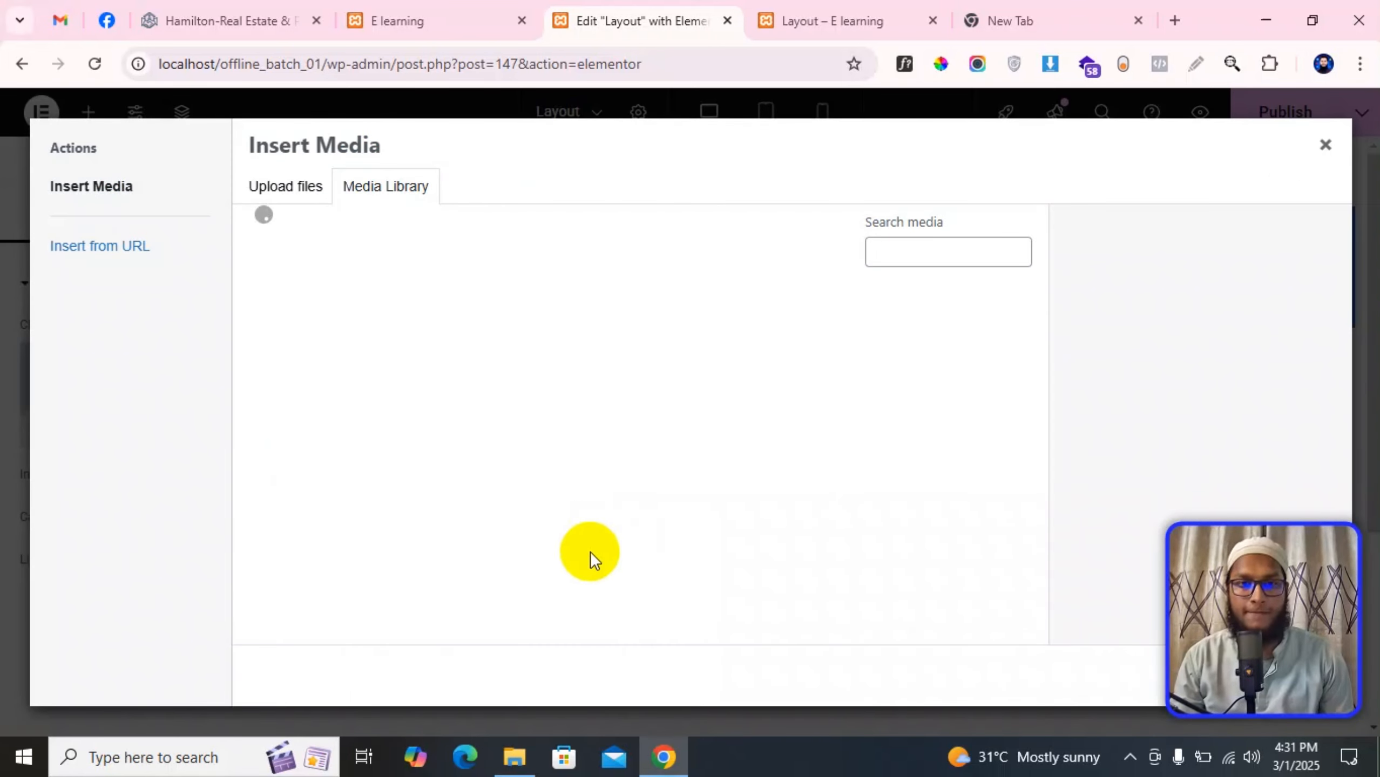
left_click(502, 385)
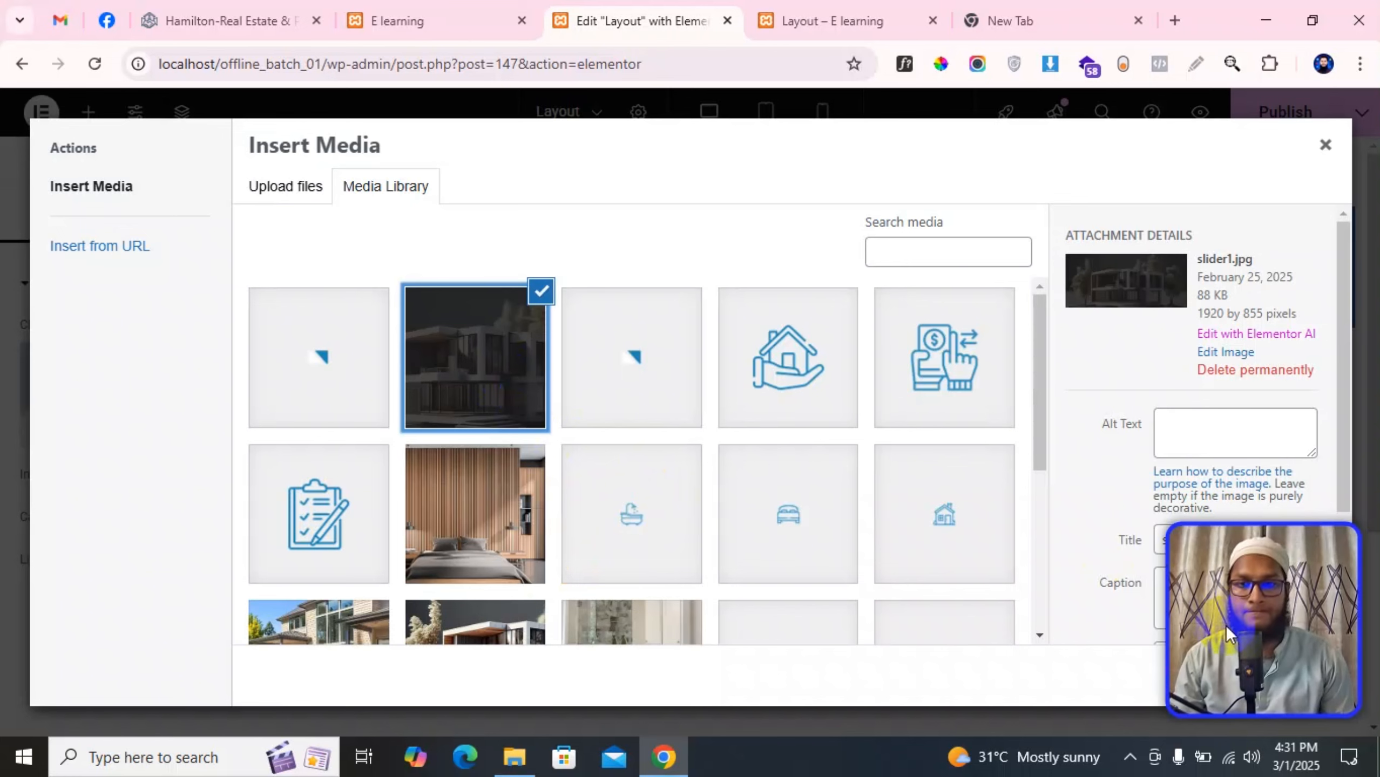
left_click(1304, 674)
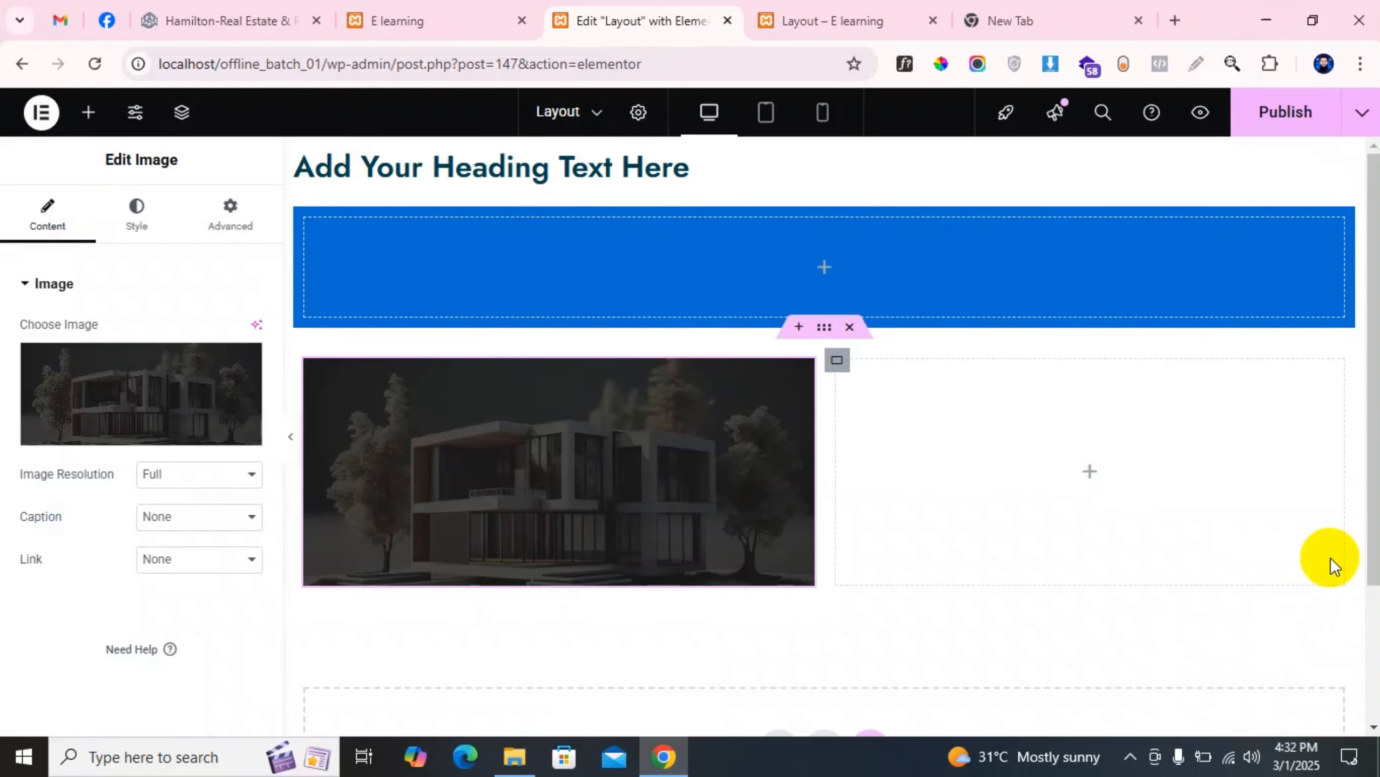
Step: Add a Video widget to the empty second column beside the house image
scroll(764, 544, "down", 2)
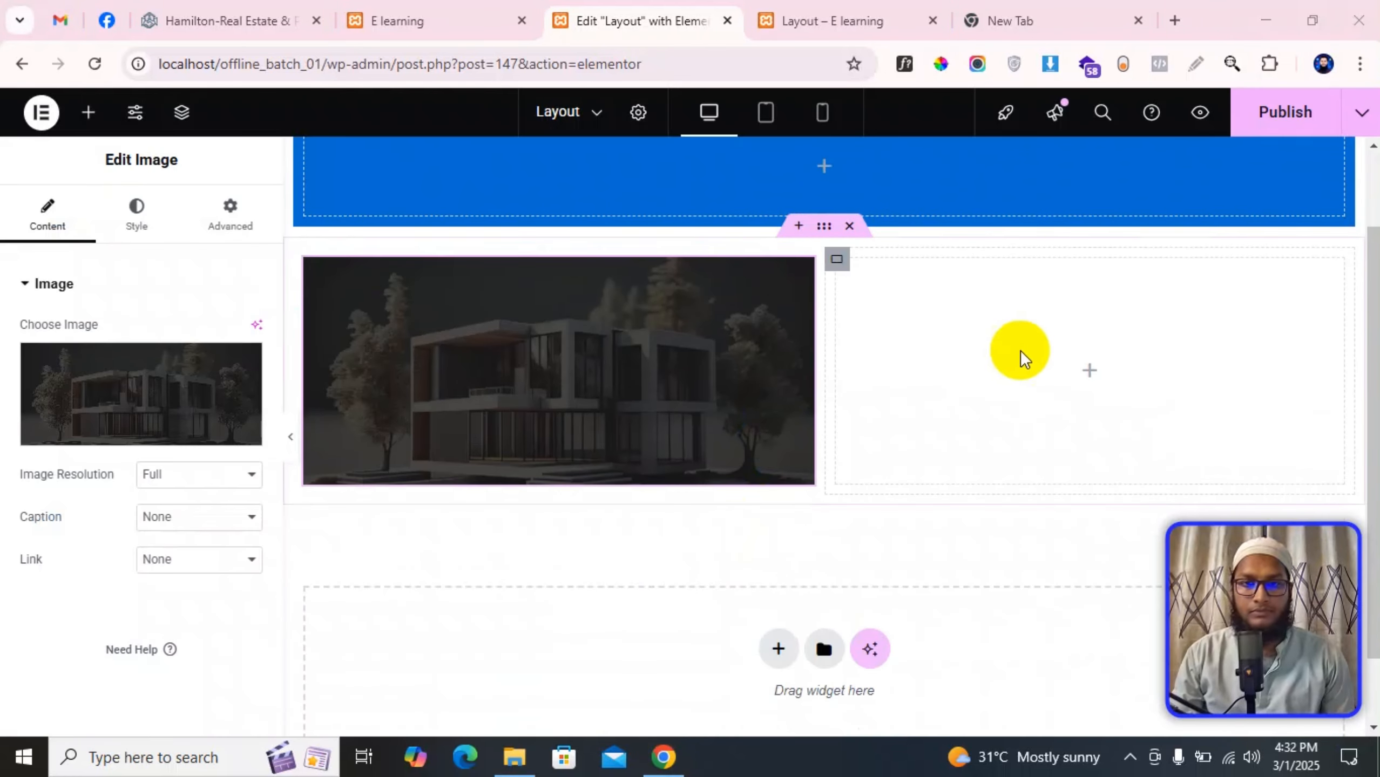
left_click(1090, 370)
scroll(123, 435, "down", 3)
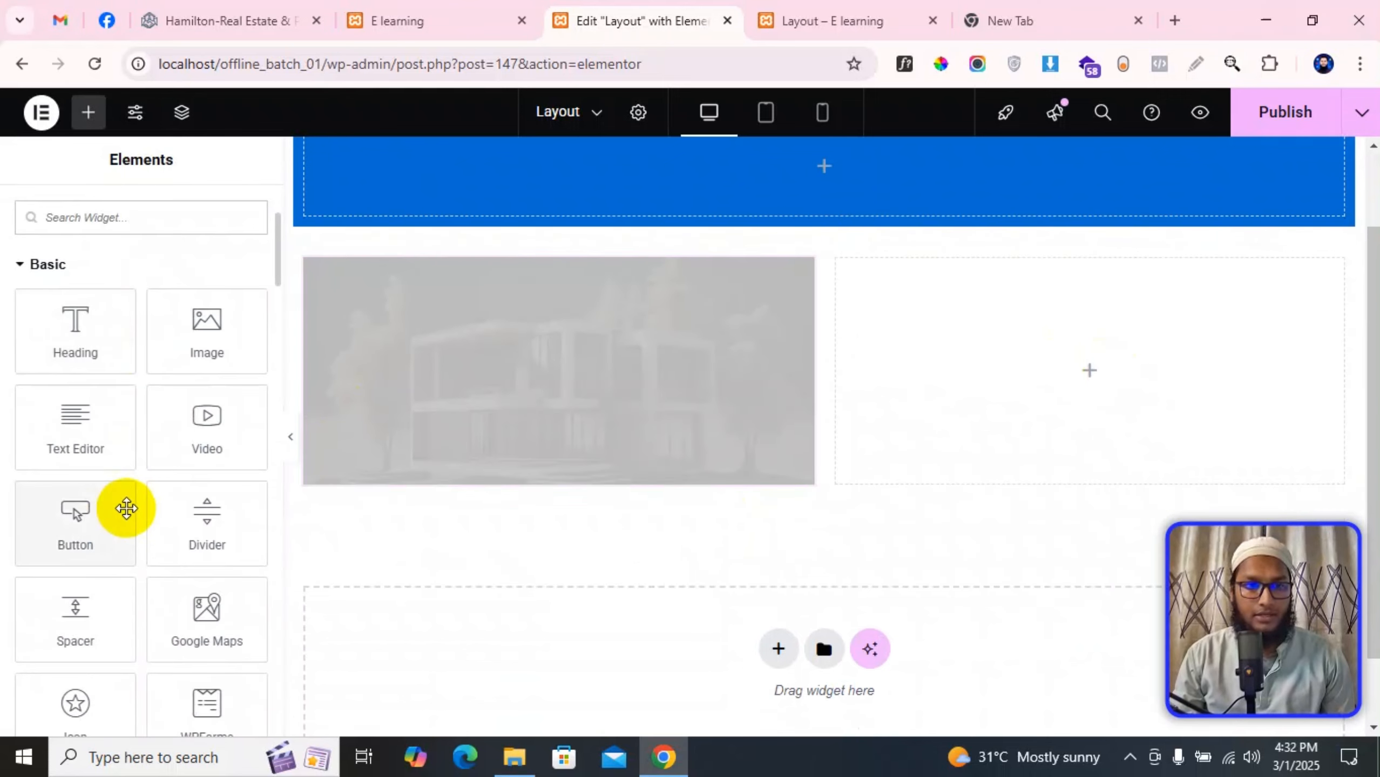
left_click_drag(185, 403, 985, 395)
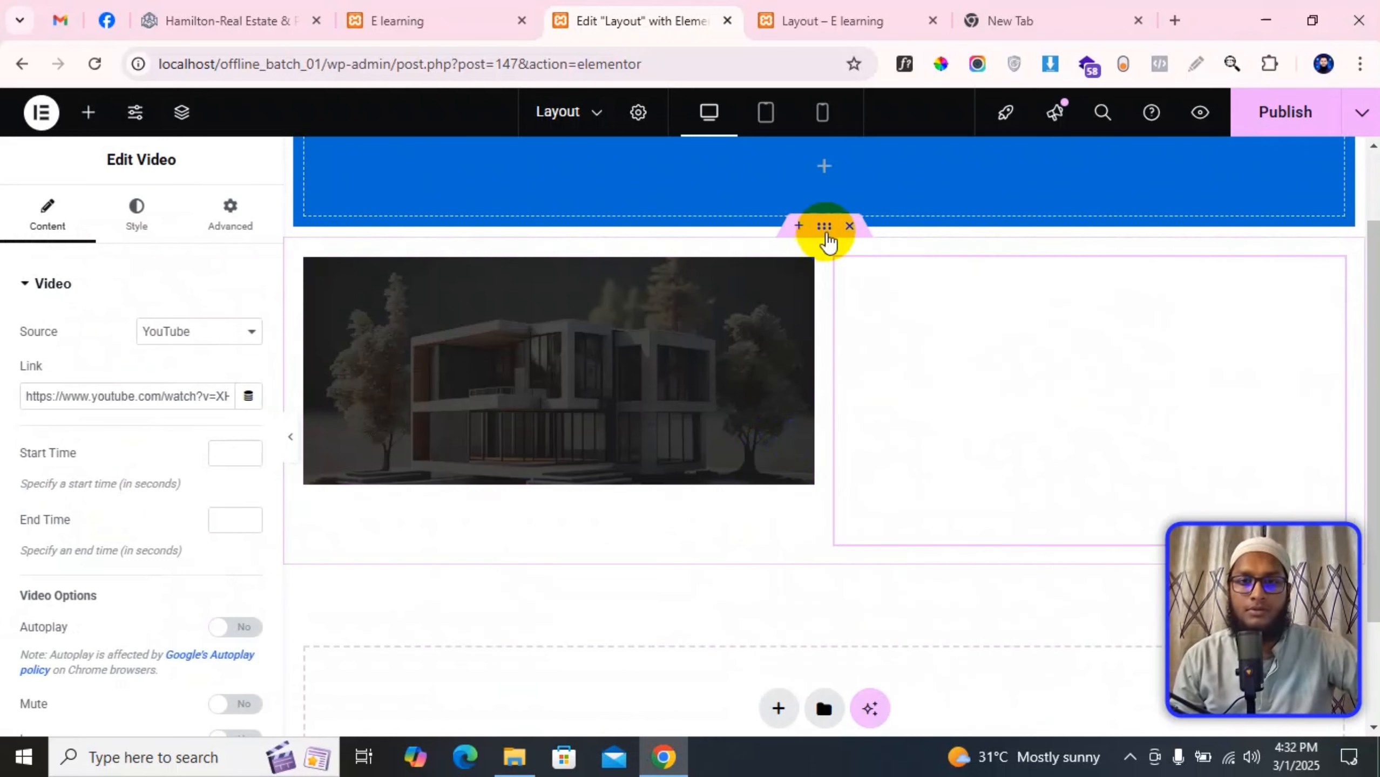
Step: Try the vertical column and reversed row directions on the parent container of the image and video
left_click(824, 227)
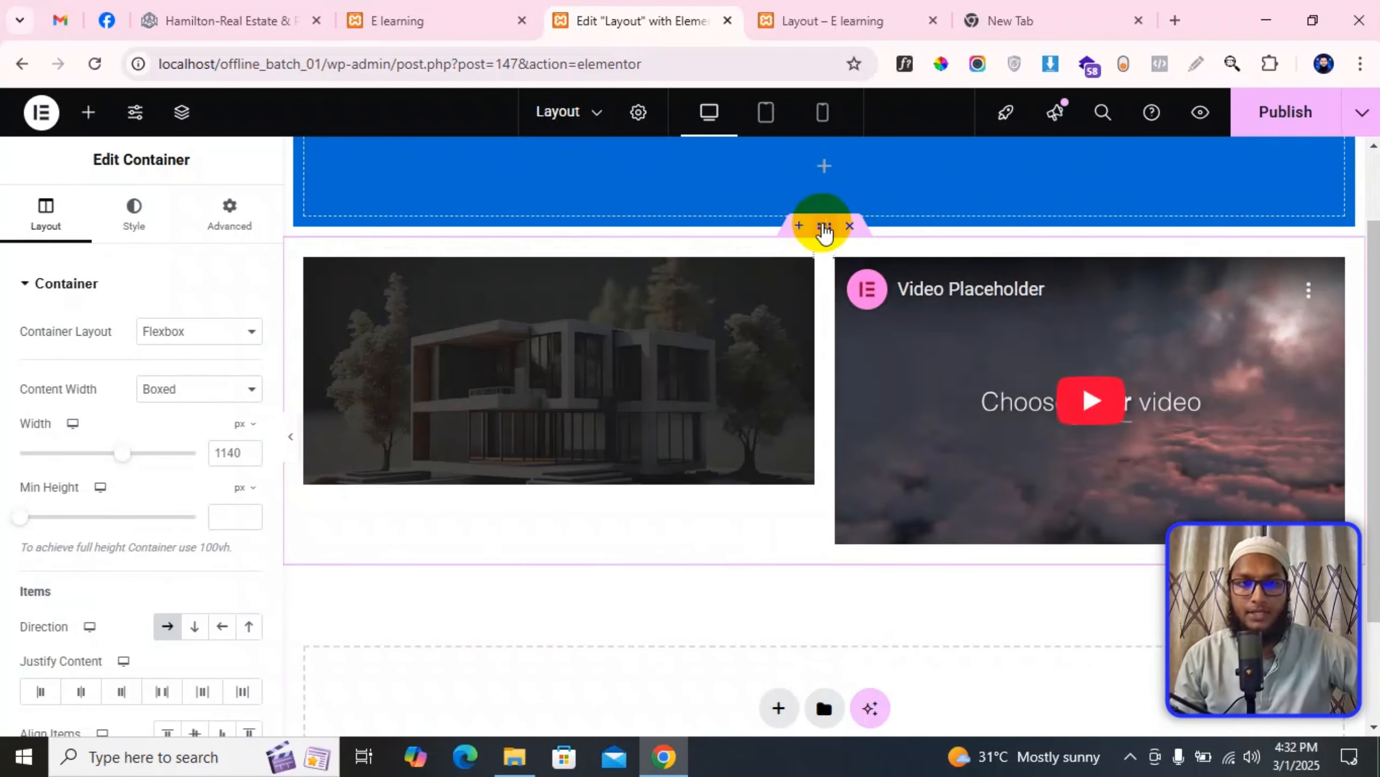
scroll(74, 490, "down", 5)
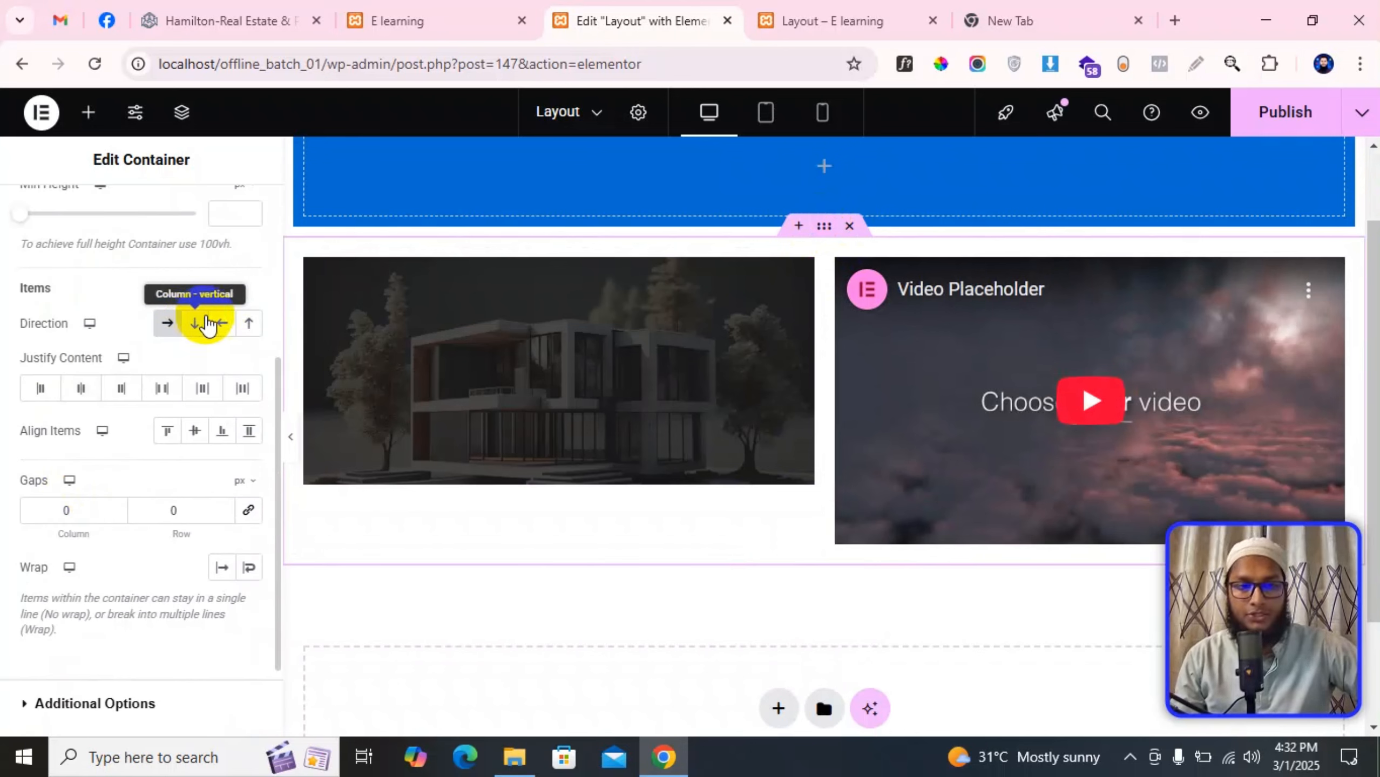
left_click(193, 324)
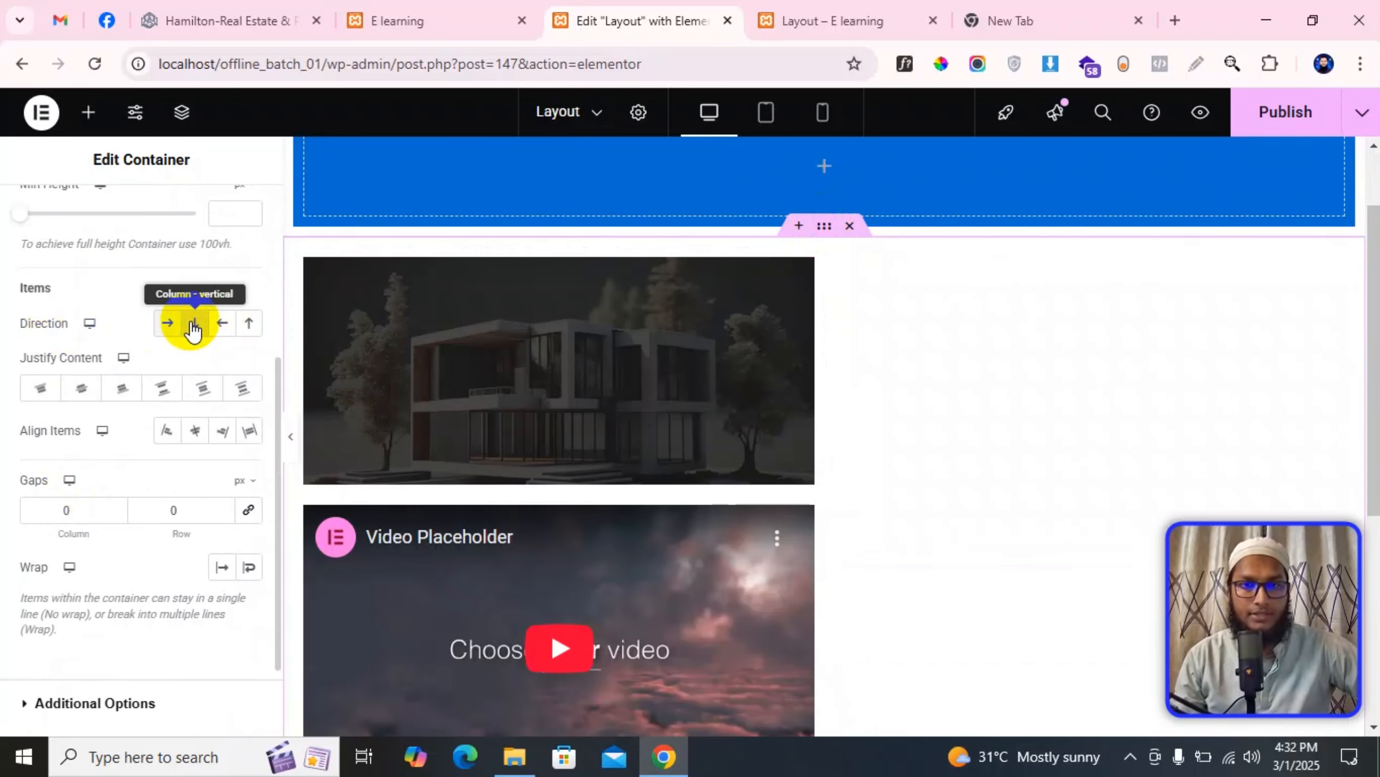
left_click(221, 323)
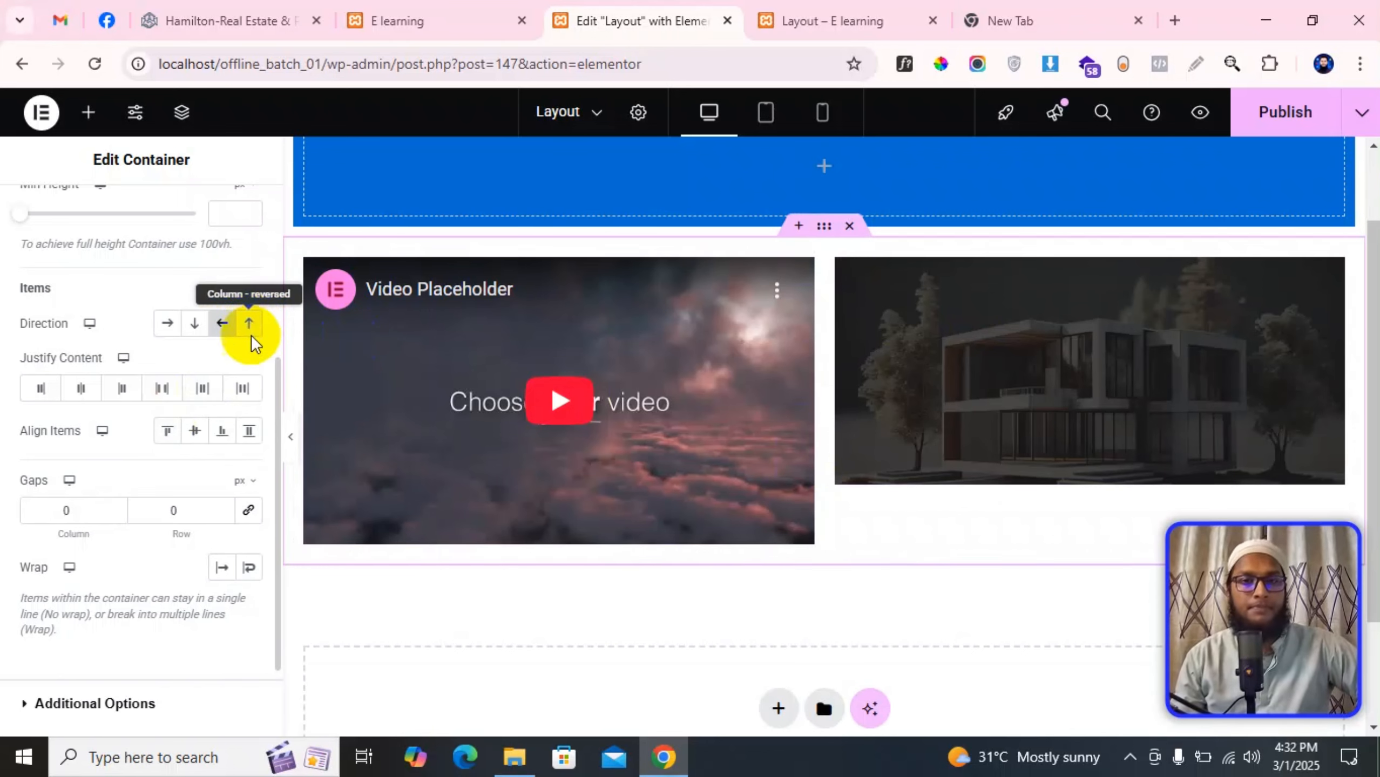
left_click(965, 344)
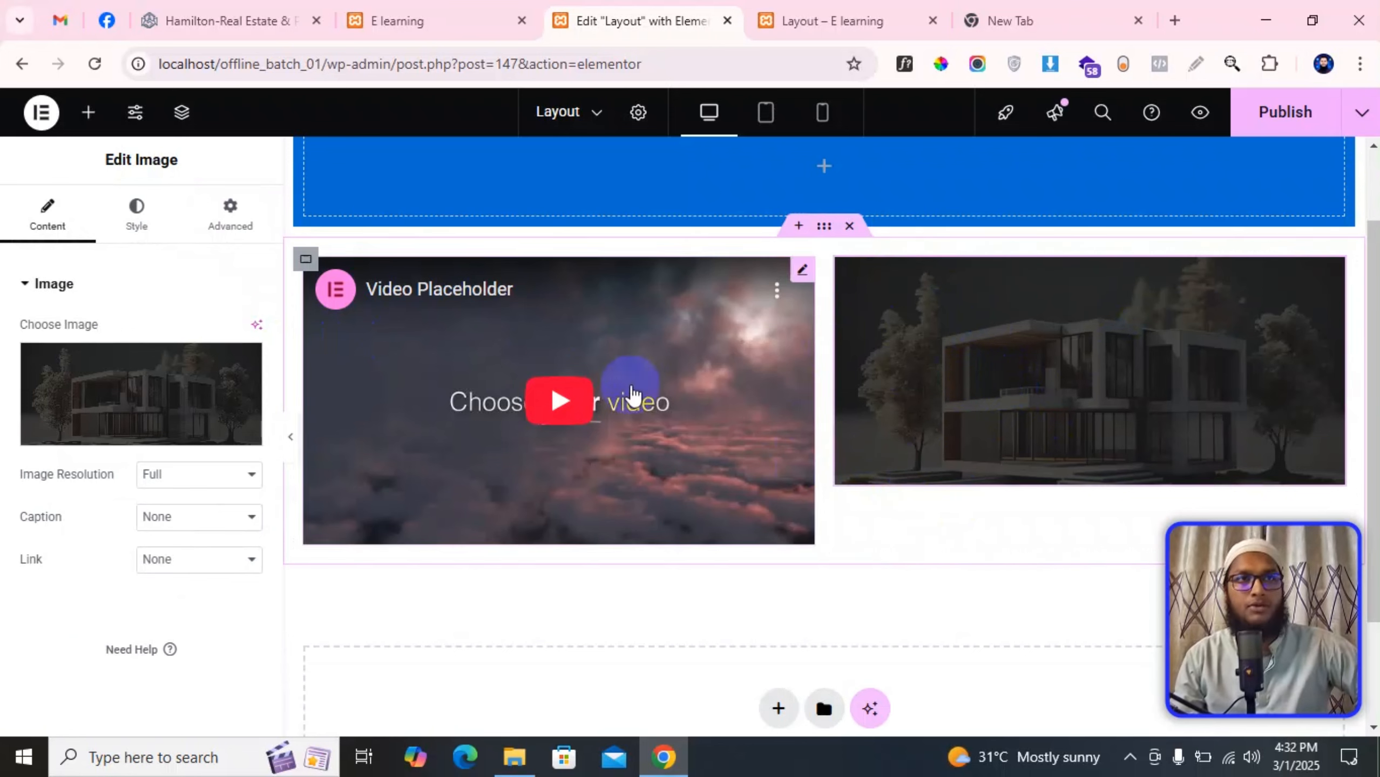
left_click(130, 385)
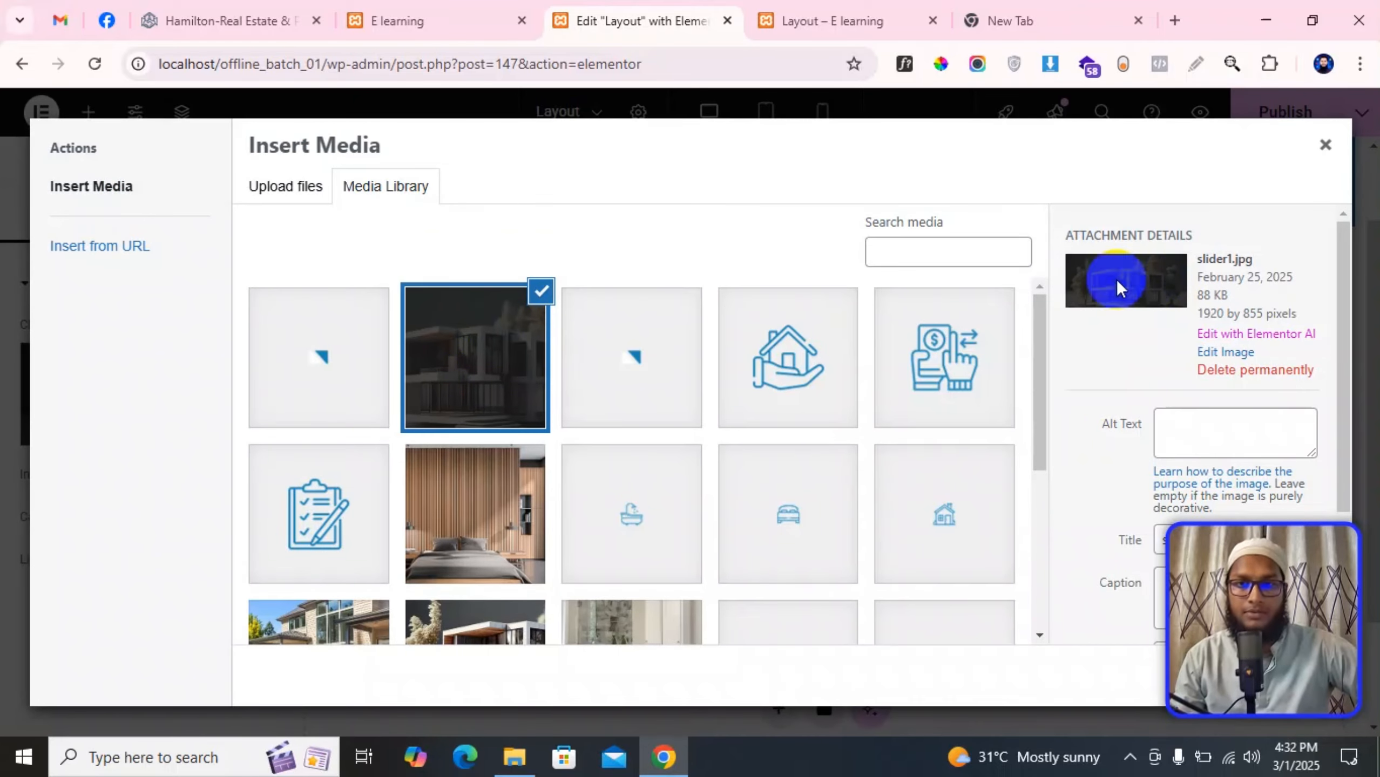
left_click(1327, 147)
left_click(803, 272)
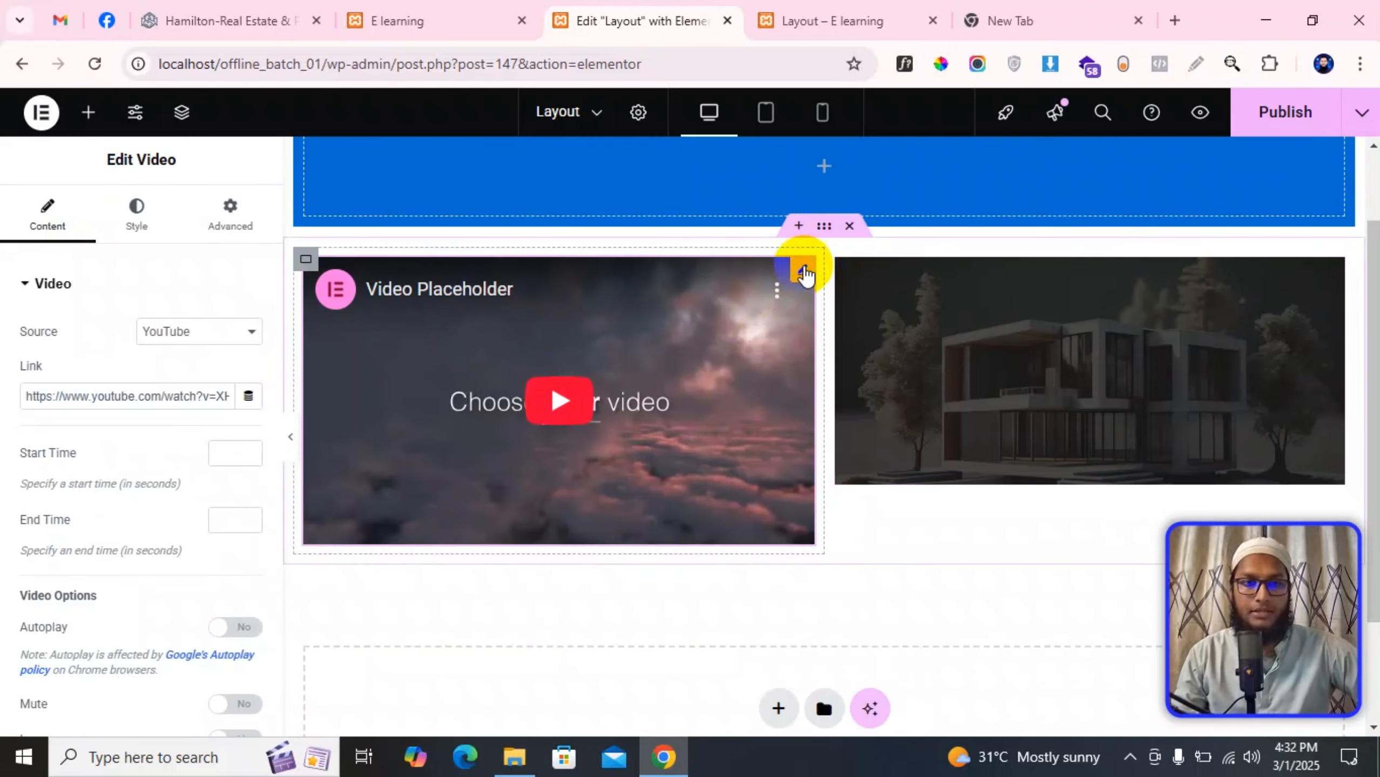
left_click(1027, 331)
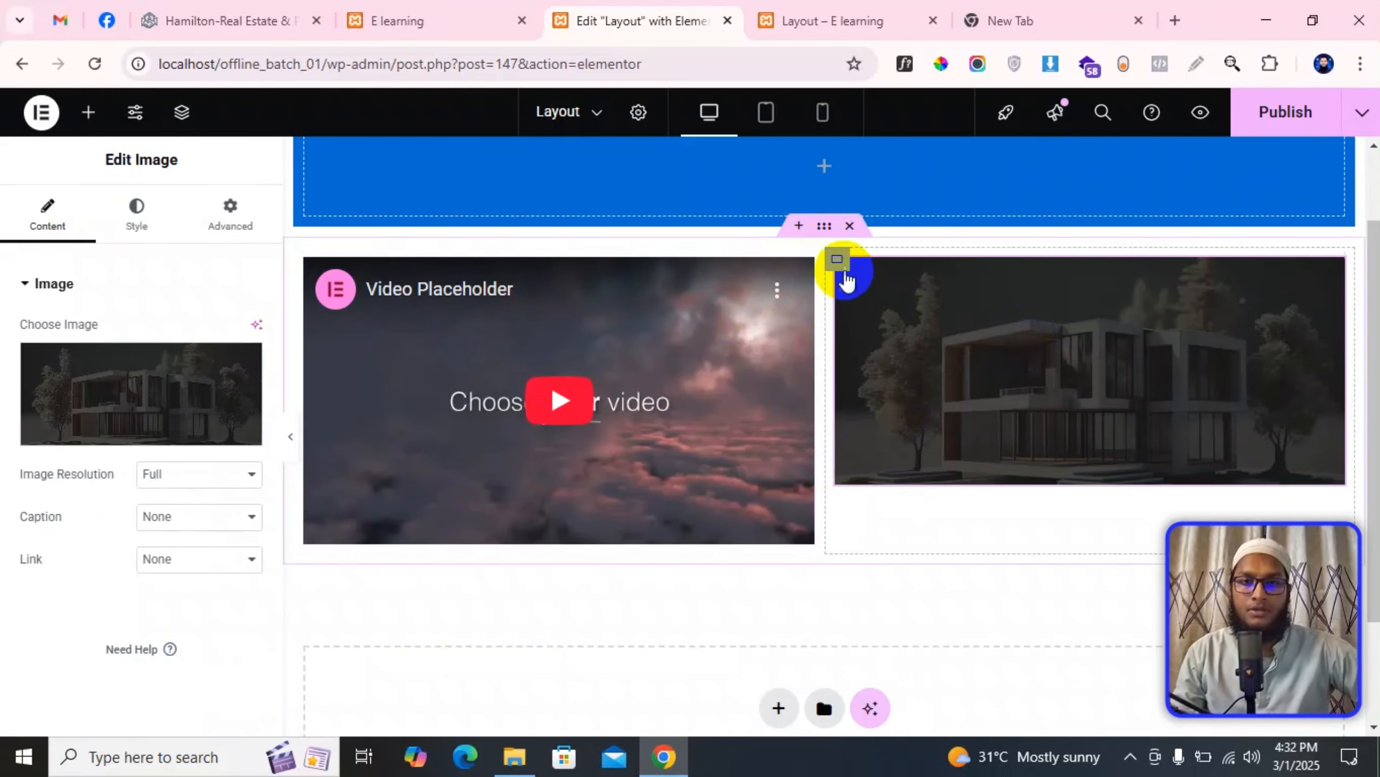
Step: Try the reversed column and vertical column directions on the parent container and return it to the horizontal row direction
left_click(824, 225)
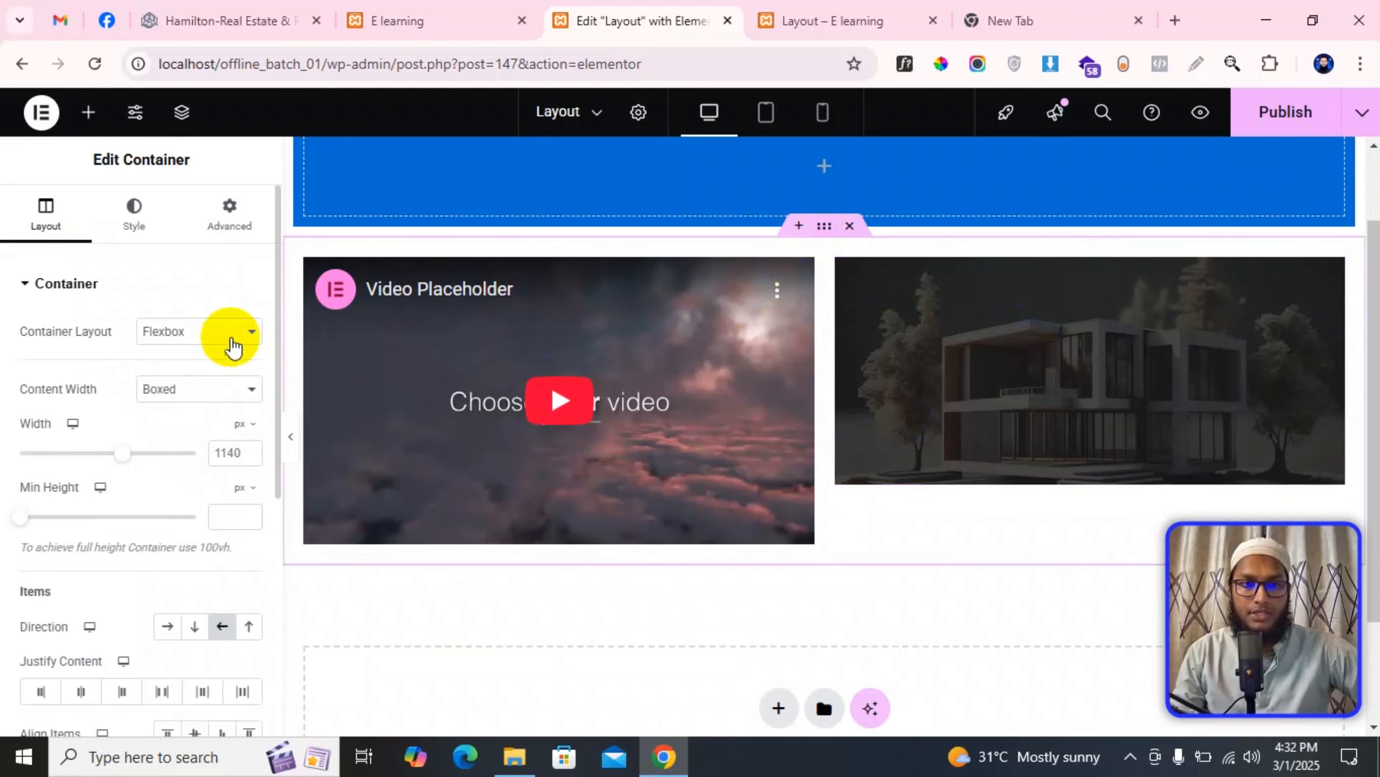
scroll(248, 517, "down", 2)
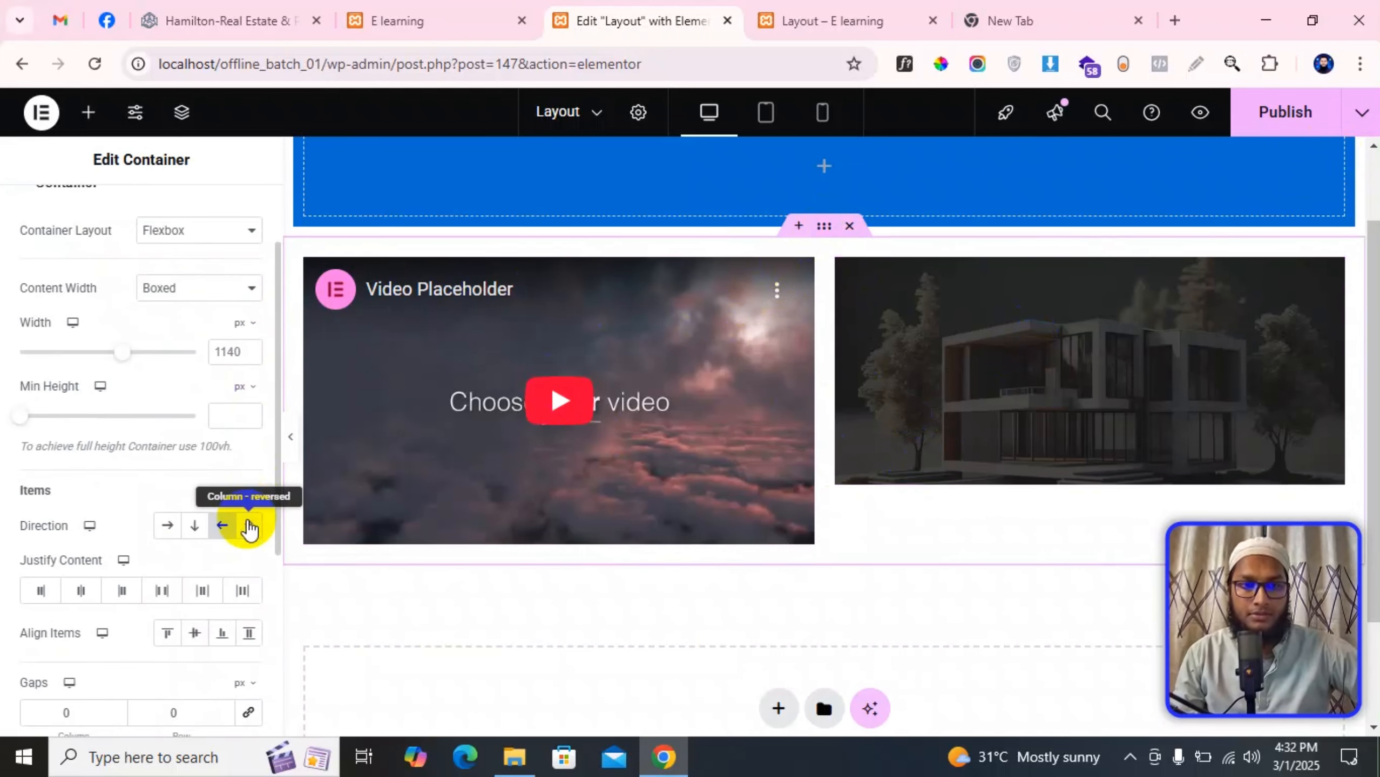
left_click(249, 526)
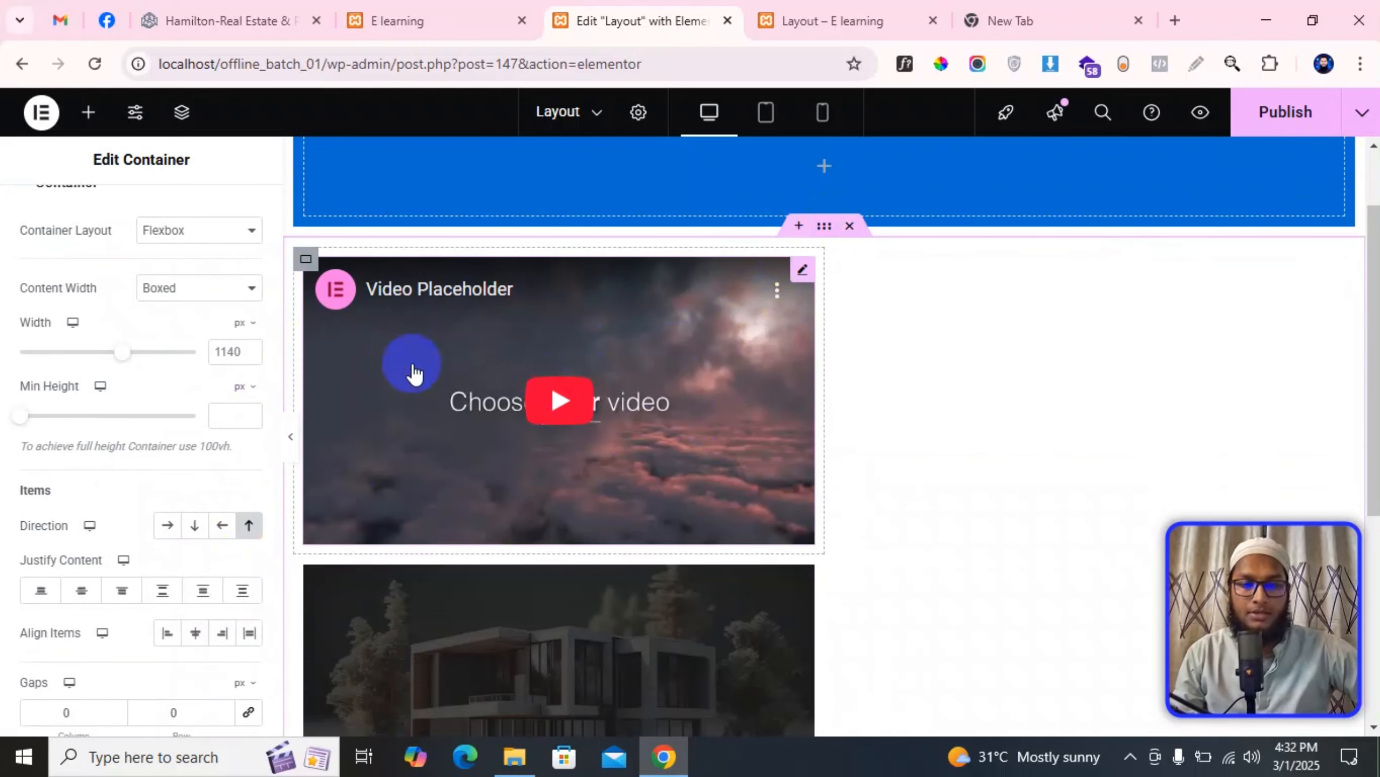
scroll(468, 450, "down", 4)
scroll(479, 471, "up", 2)
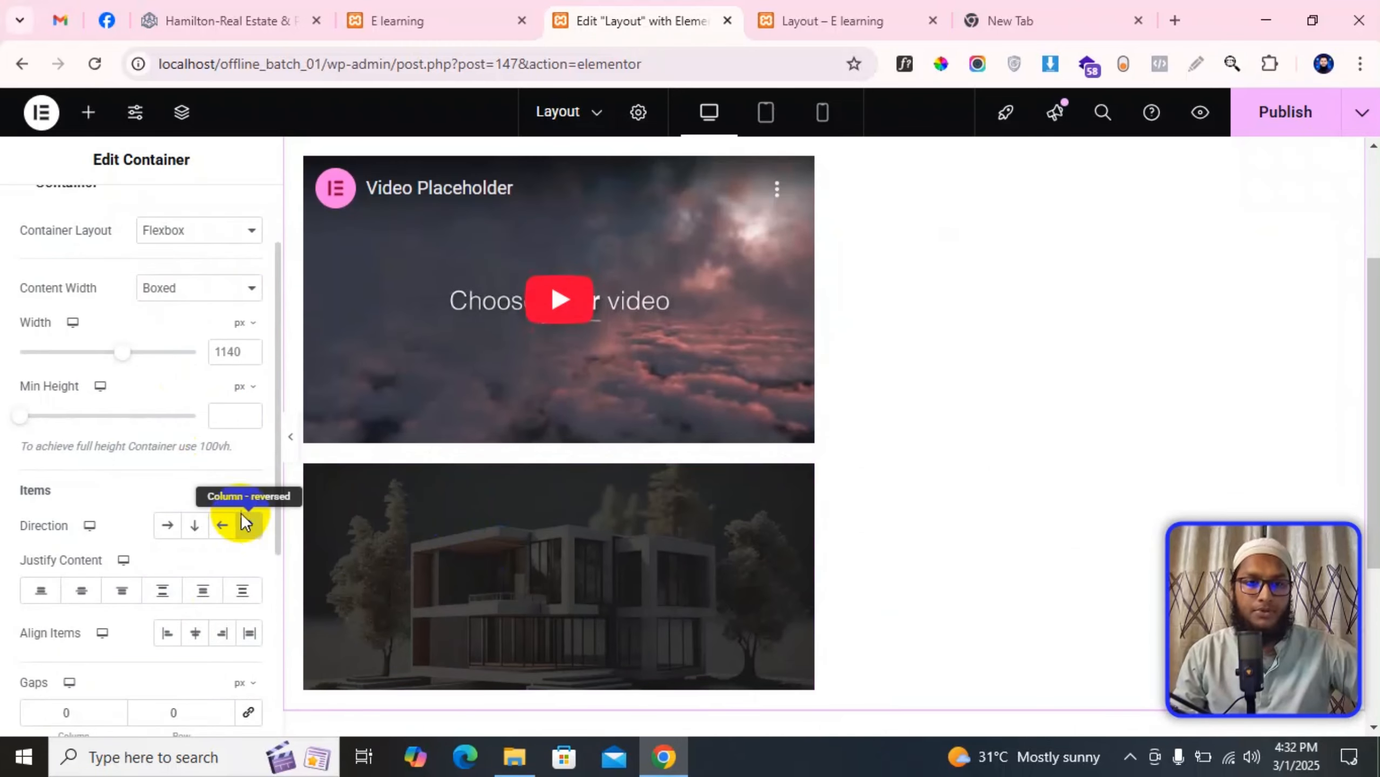
left_click(194, 525)
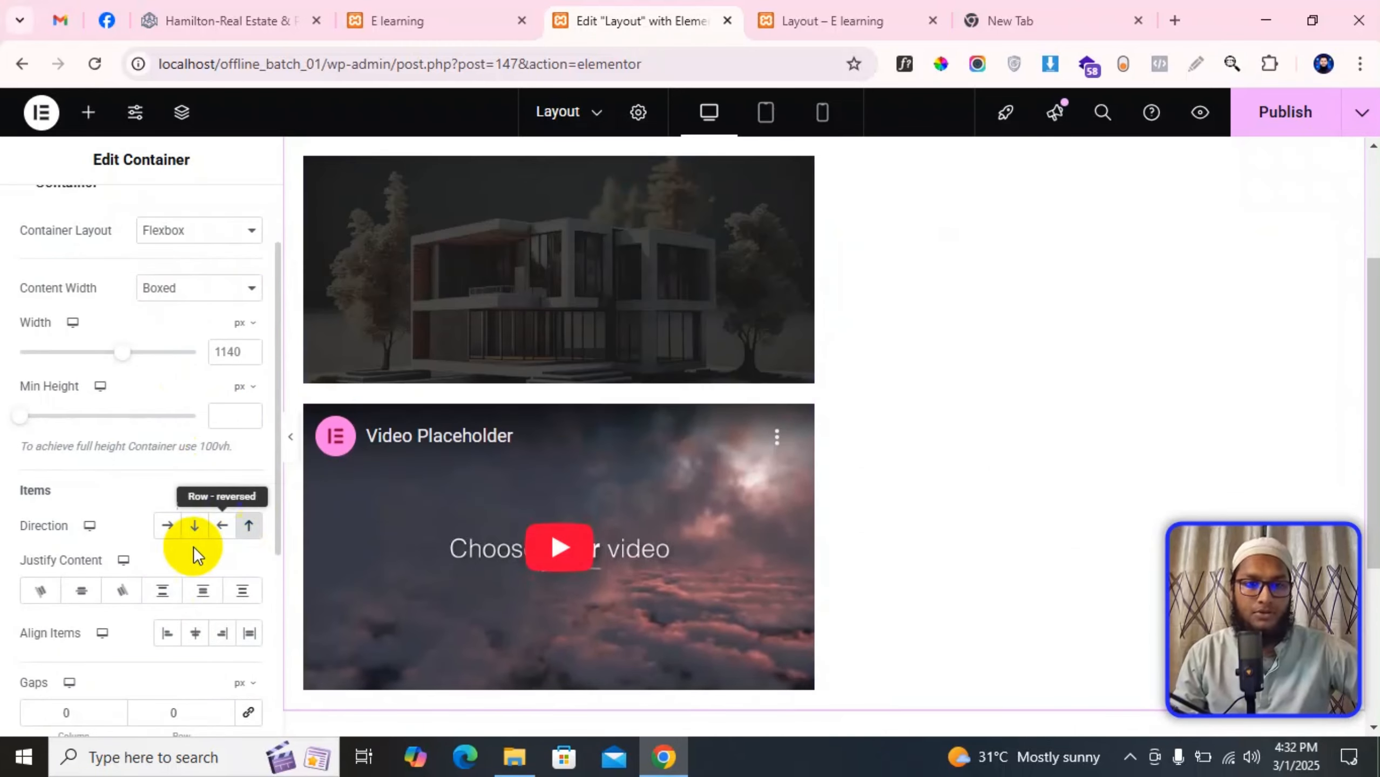
left_click(167, 526)
scroll(748, 386, "up", 4)
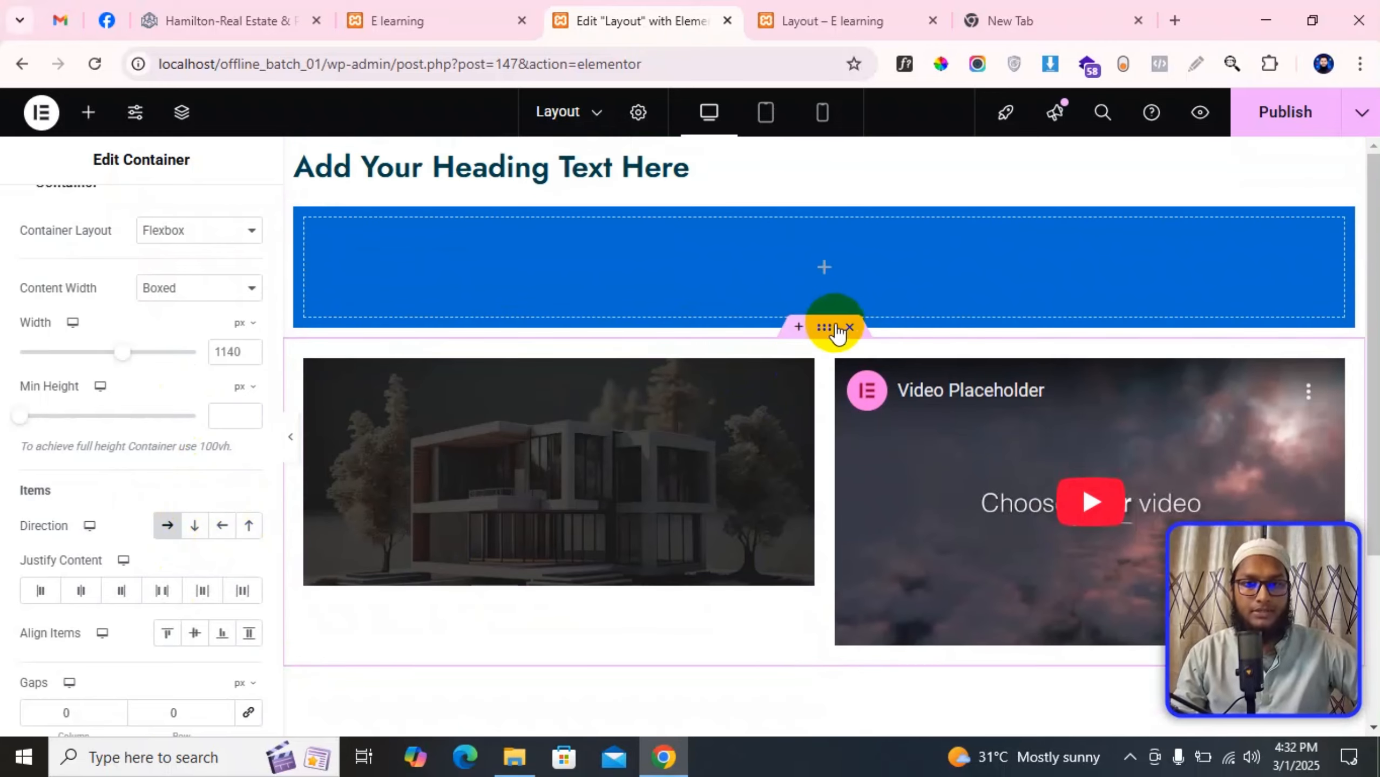
Step: Switch to the mobile view and set the parent container's direction to reversed column for that device
scroll(824, 334, "down", 4)
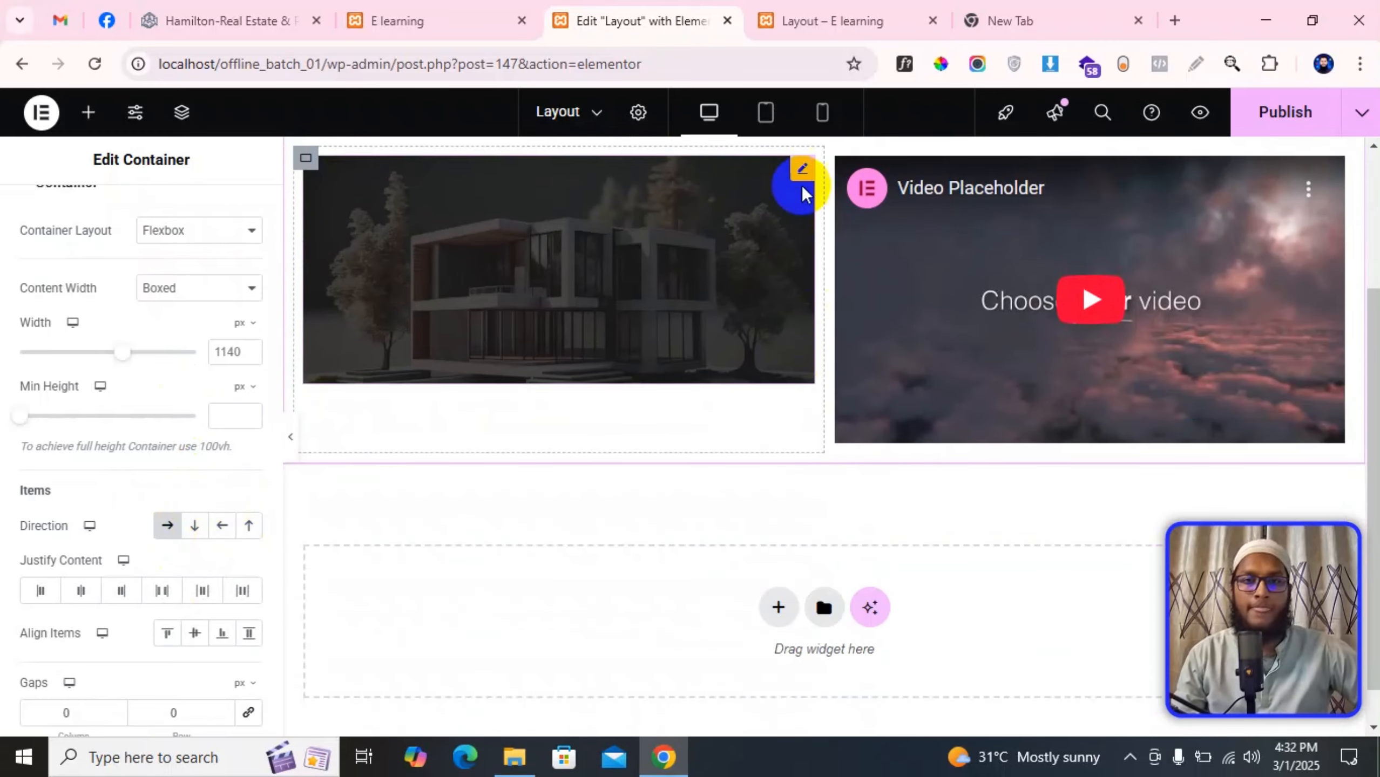
left_click(824, 115)
scroll(715, 379, "up", 4)
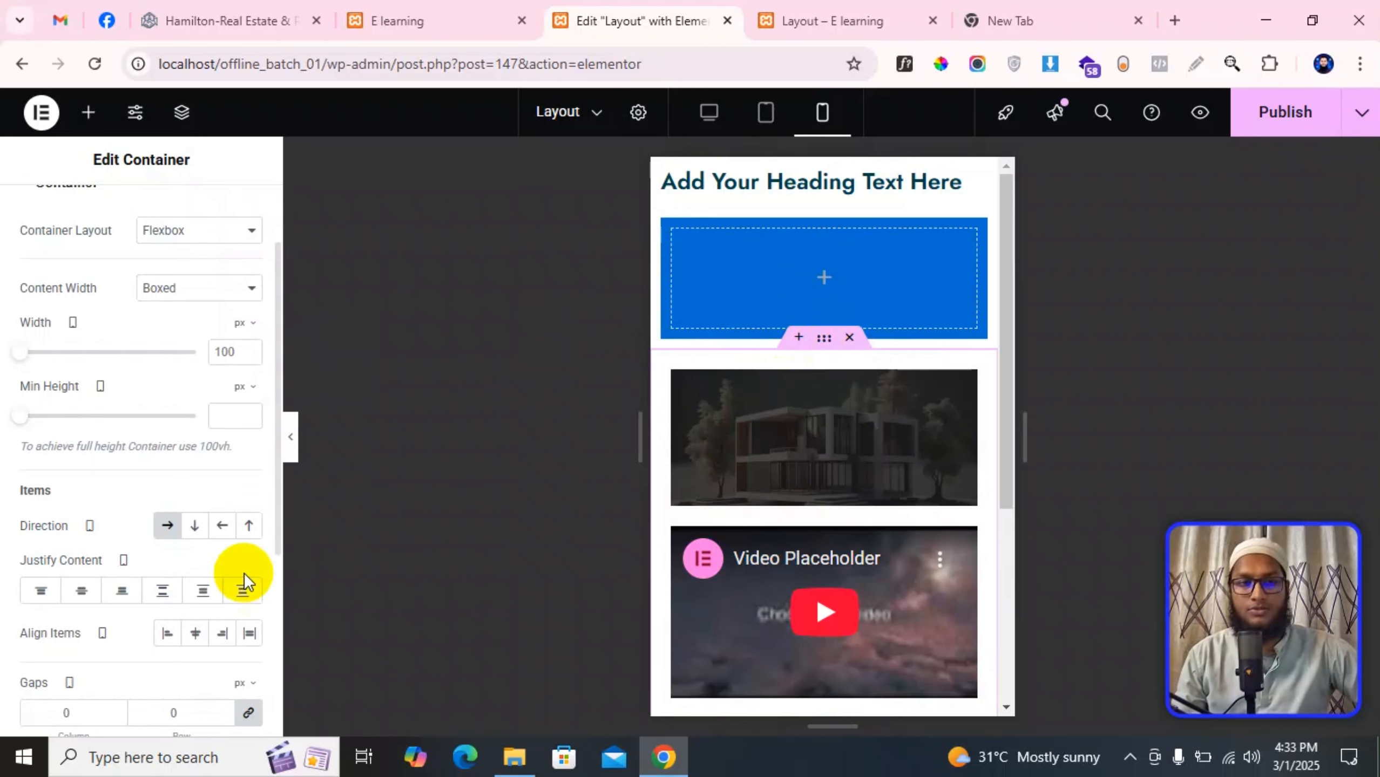
left_click(249, 527)
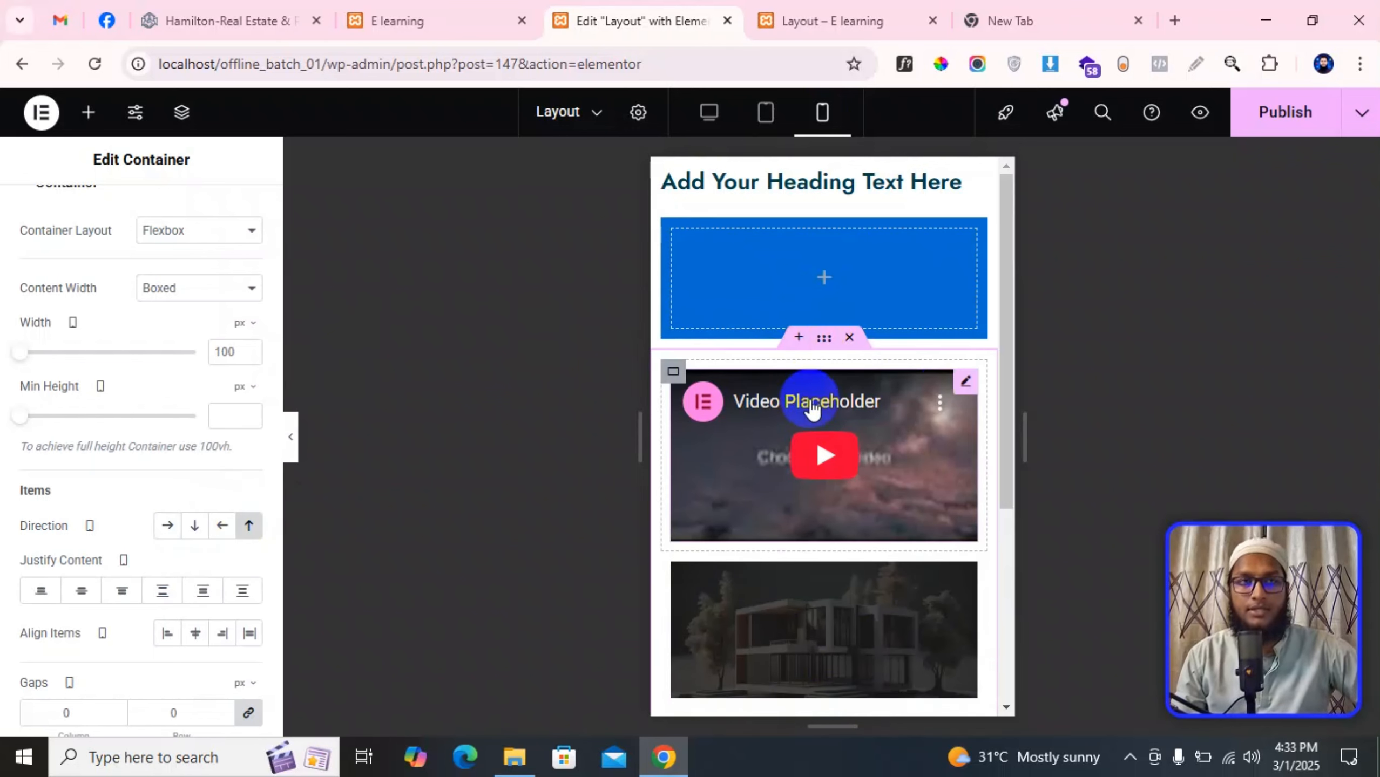
scroll(806, 417, "down", 3)
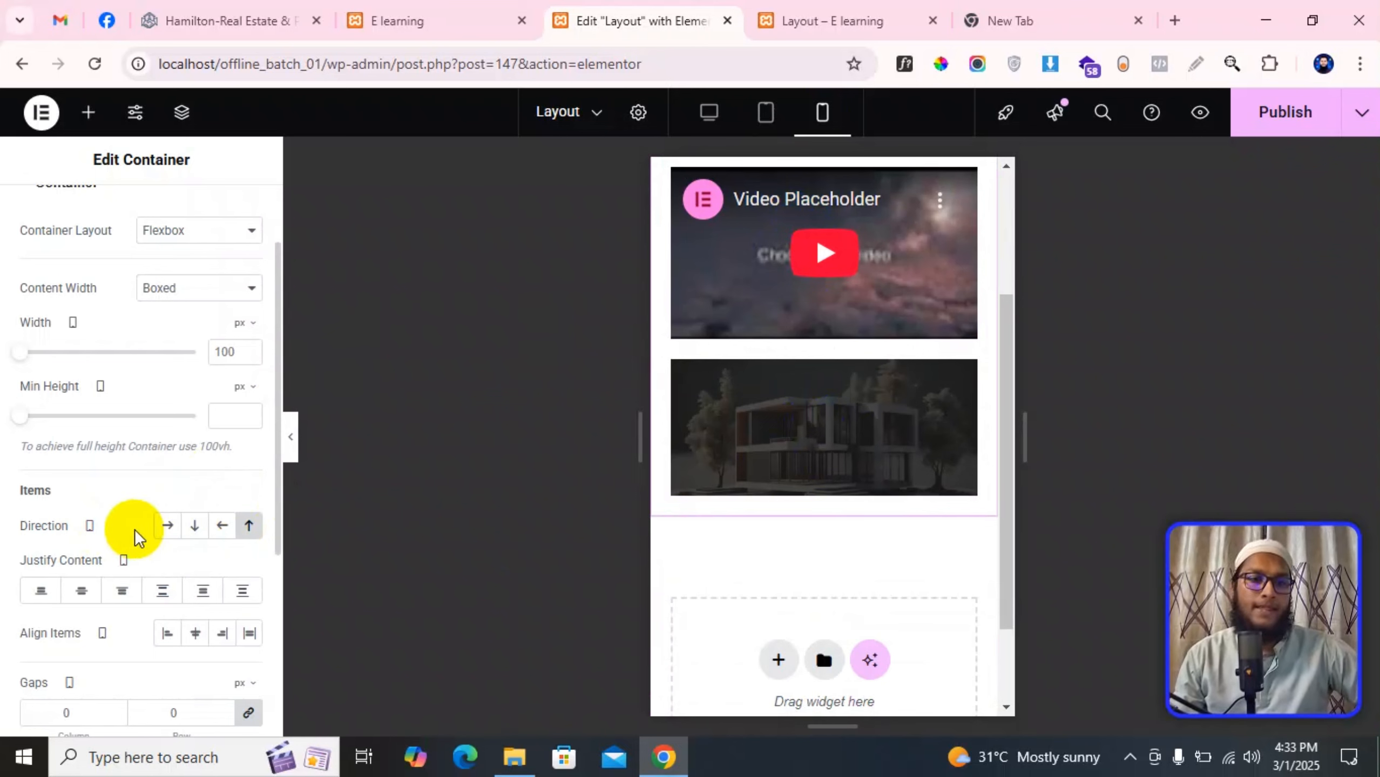
scroll(180, 626, "down", 3)
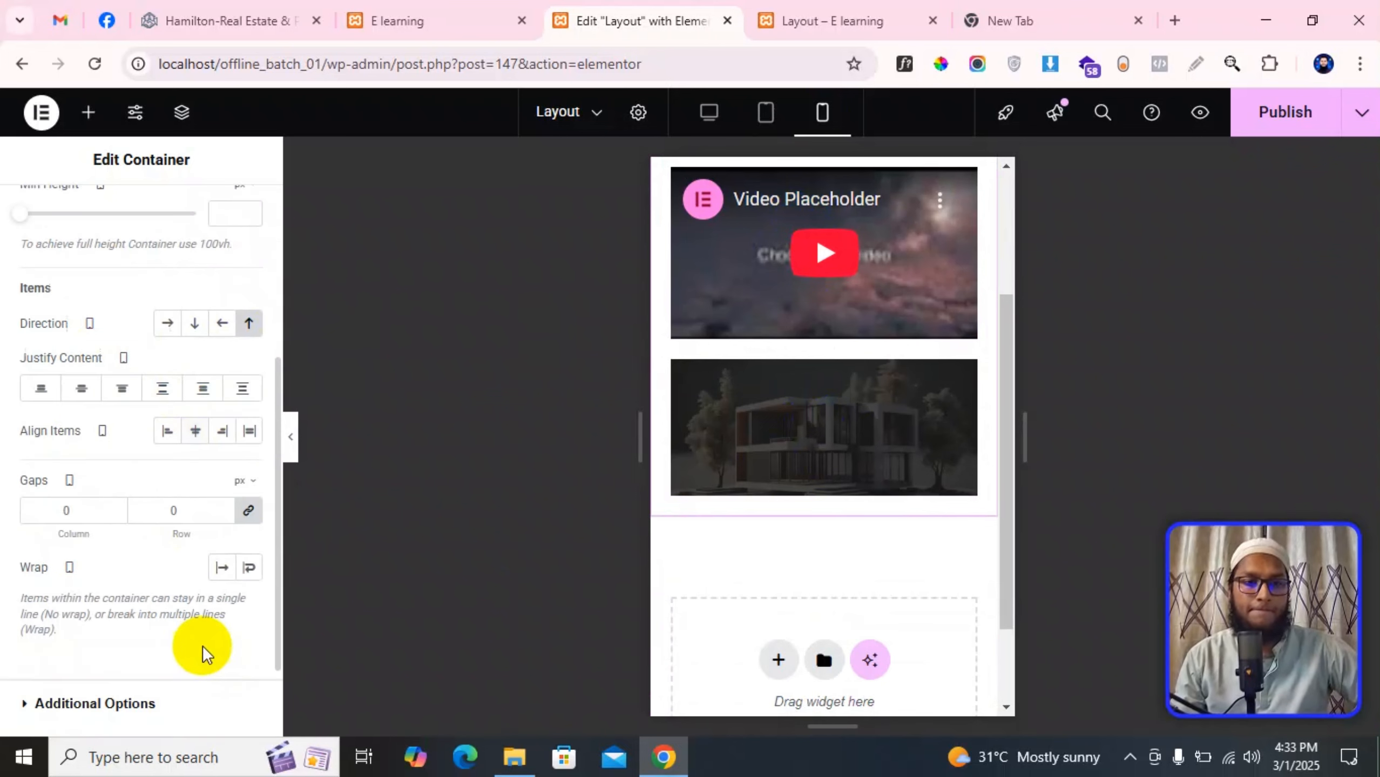
left_click(731, 255)
scroll(762, 294, "up", 4)
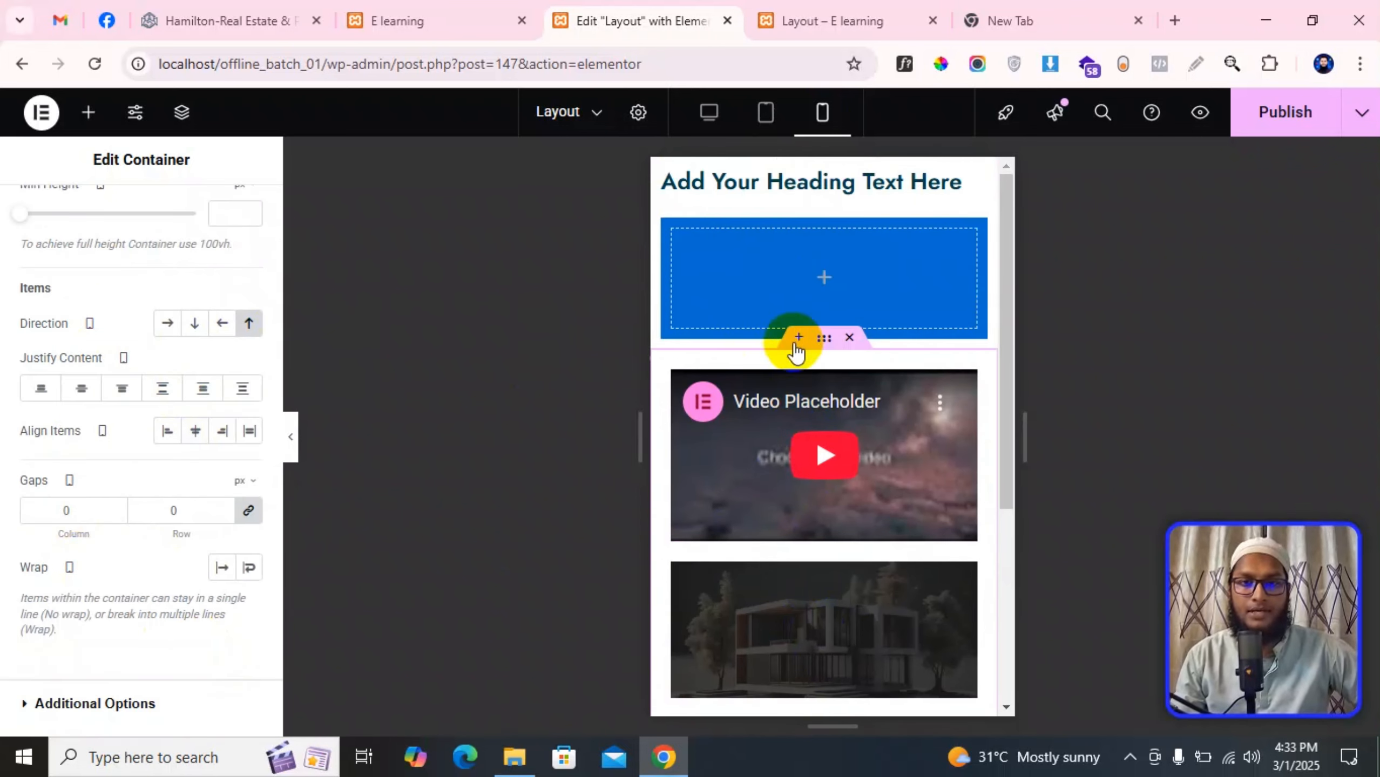
Step: Return to the desktop view and preview the image and video layout with the editing panel temporarily hidden
left_click(713, 114)
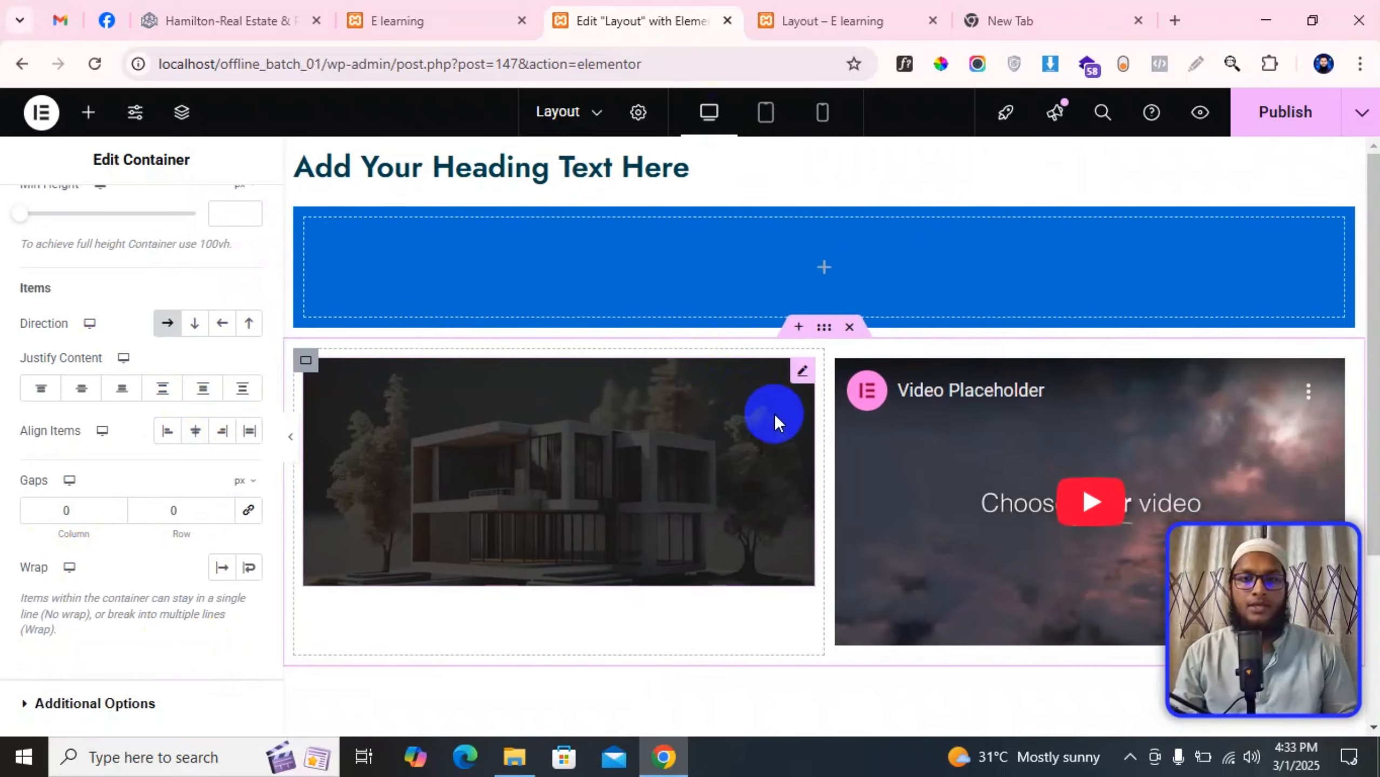
left_click(292, 438)
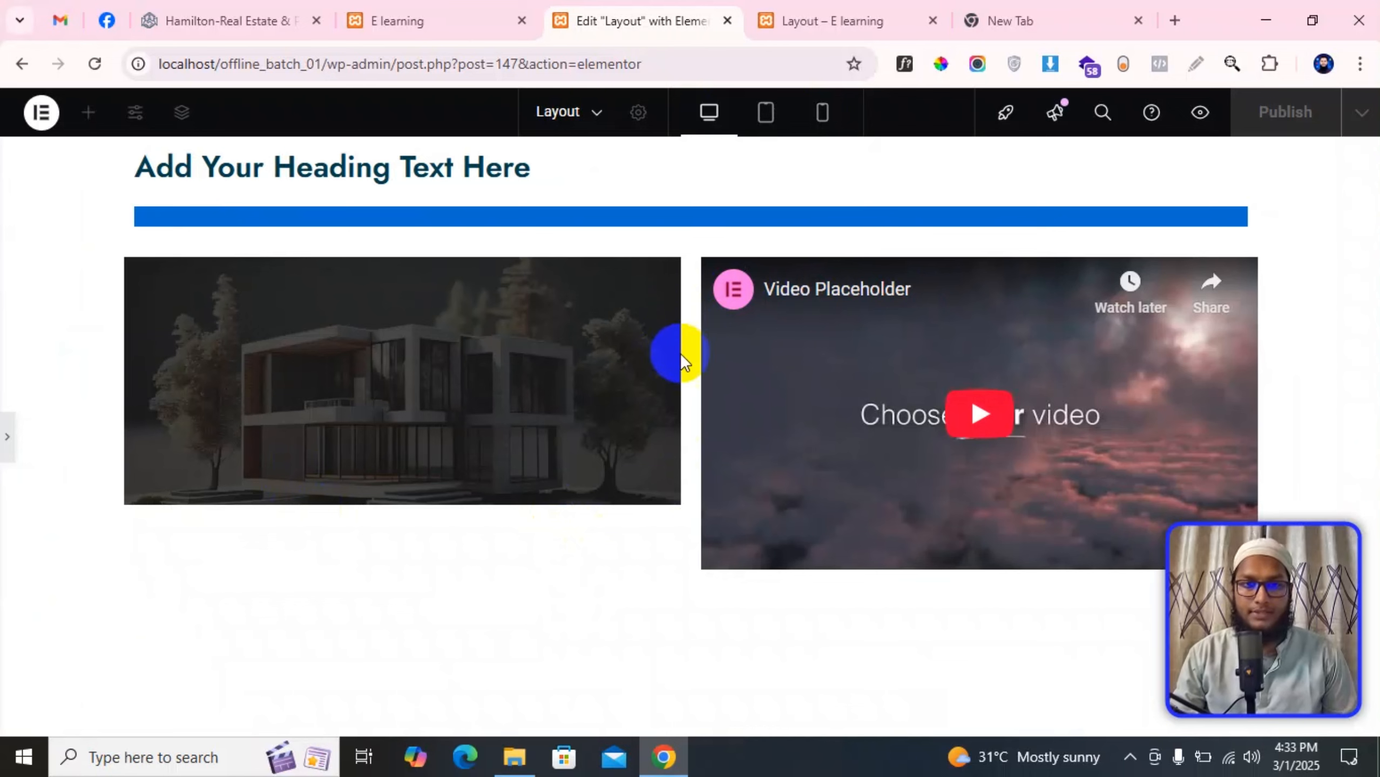
left_click(7, 430)
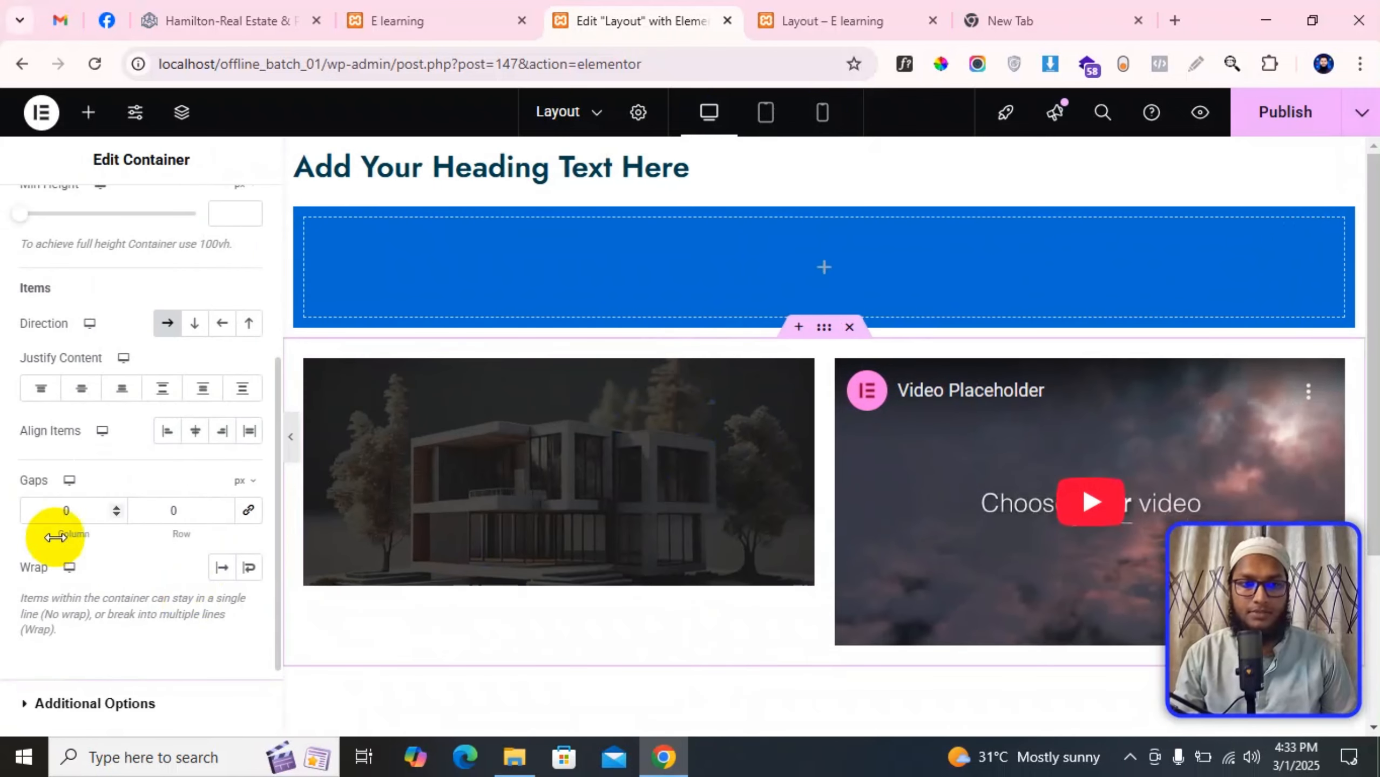
Step: Link the parent container's column and row gaps and set both to 20 px
left_click(55, 511)
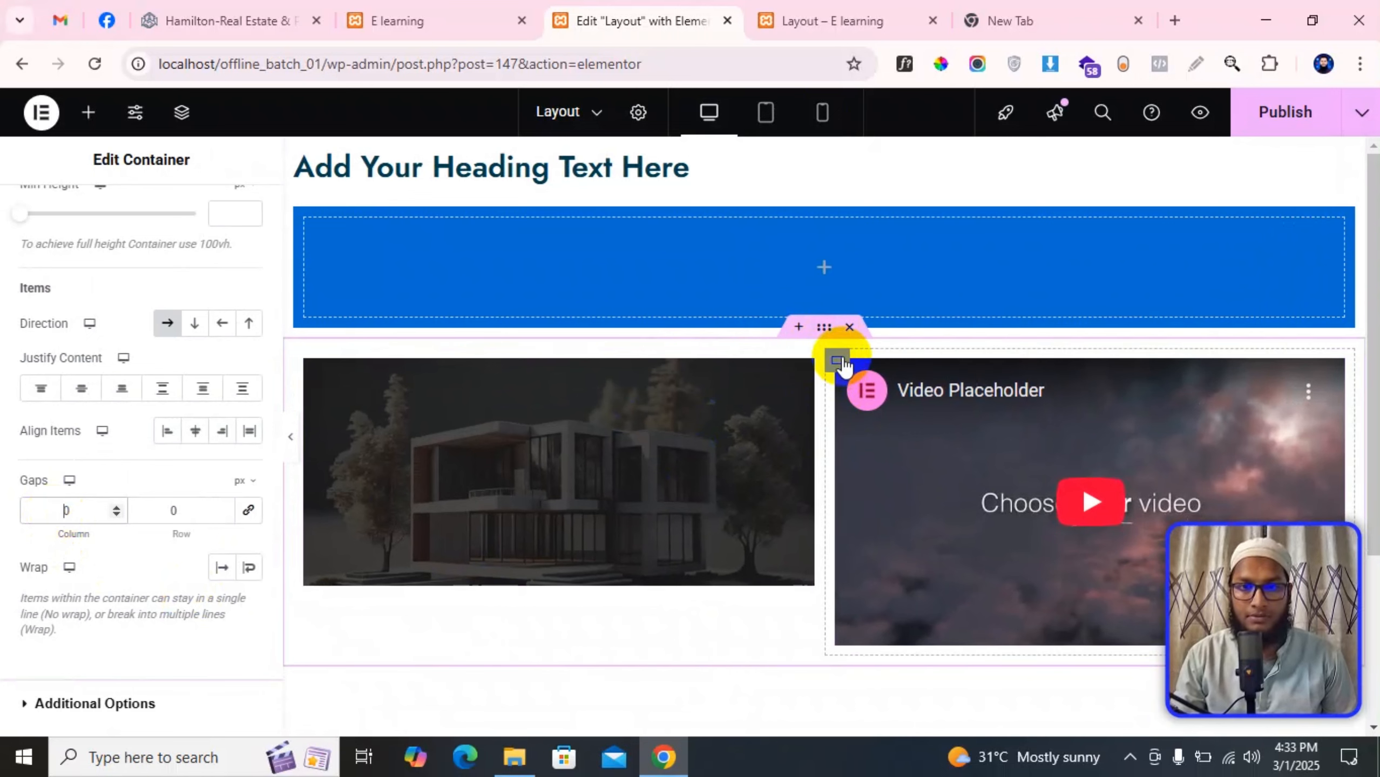
left_click(823, 330)
left_click(833, 362)
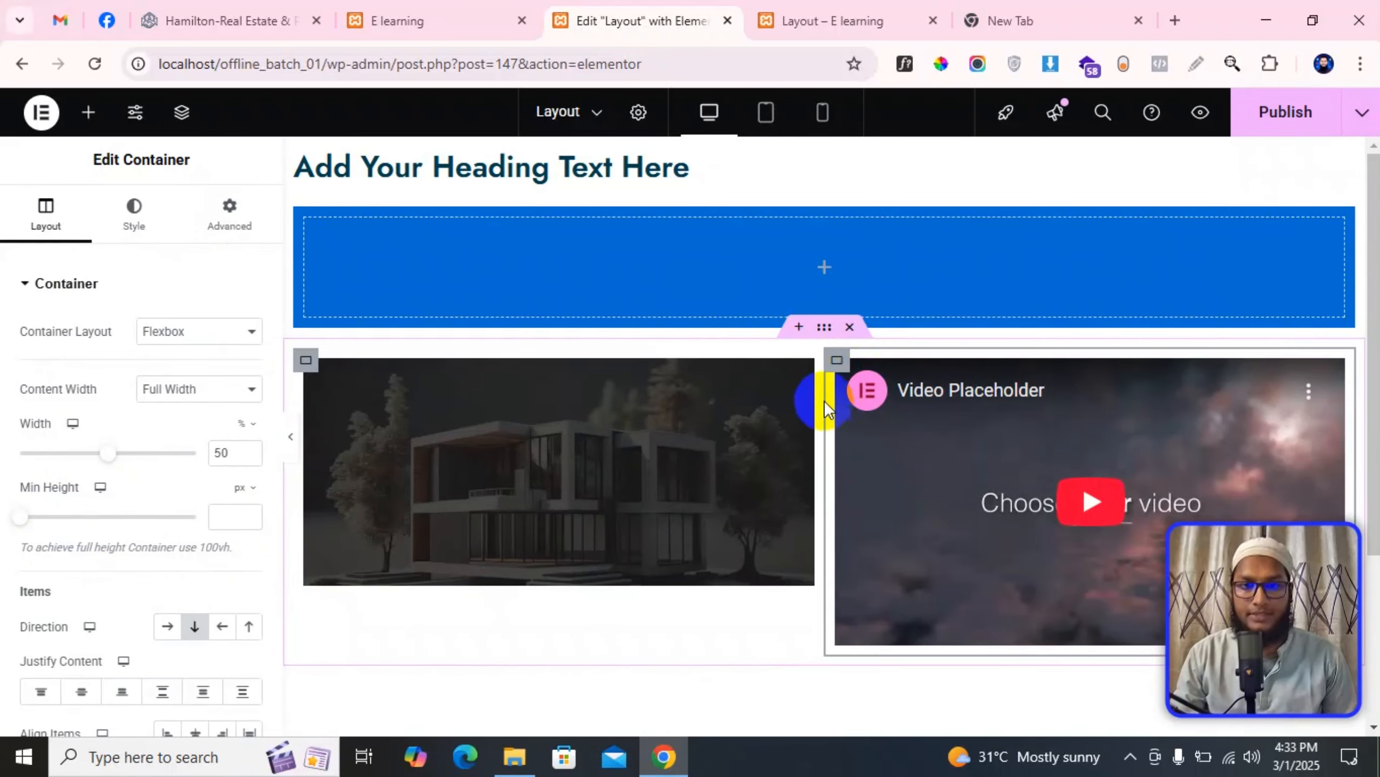
left_click(815, 337)
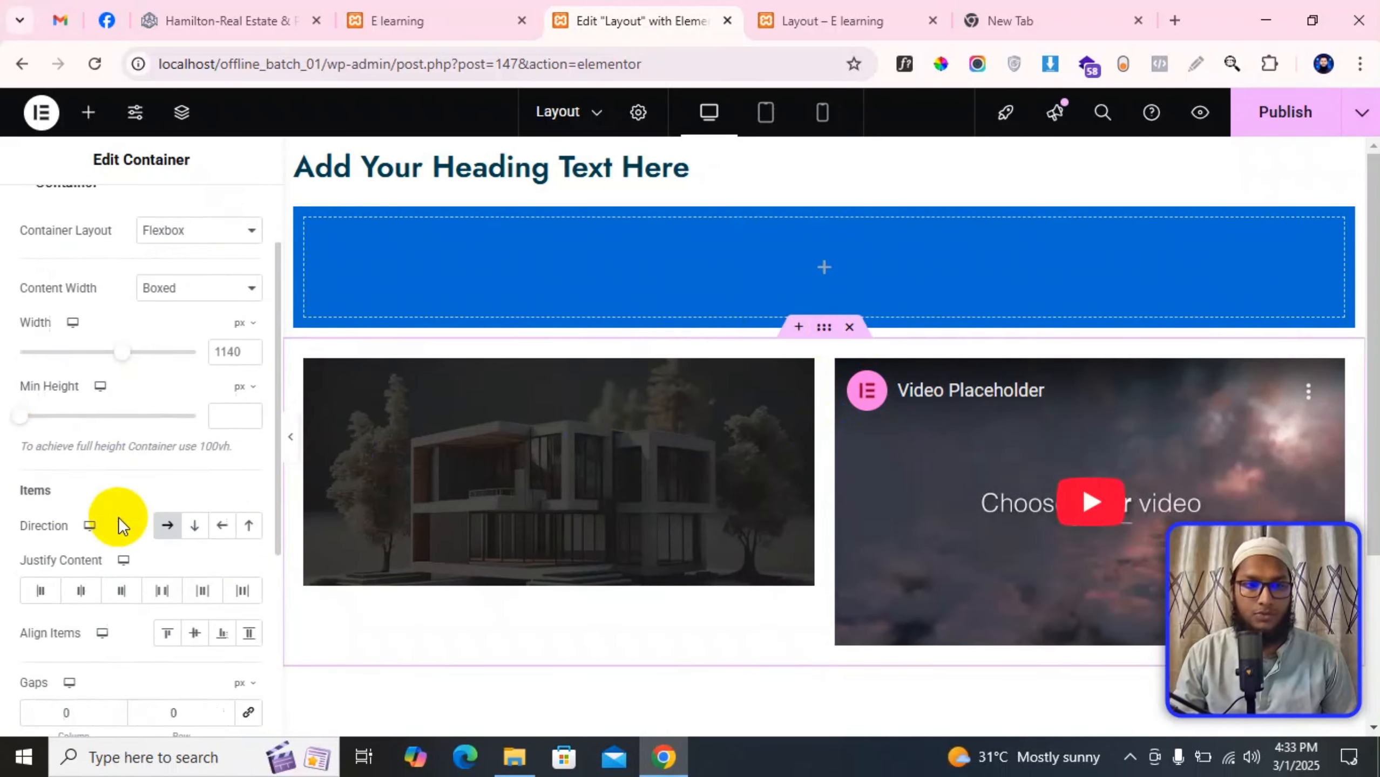
scroll(147, 452, "down", 5)
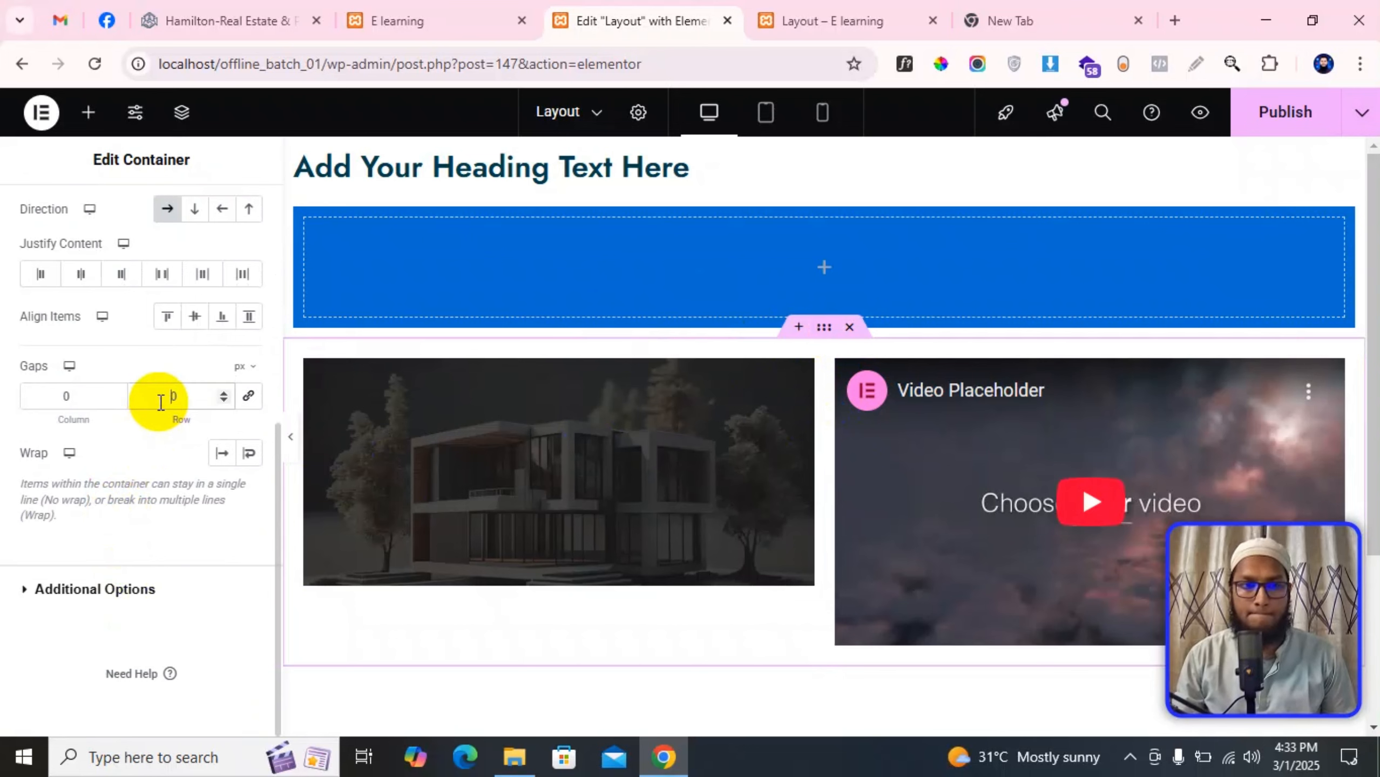
left_click(249, 395)
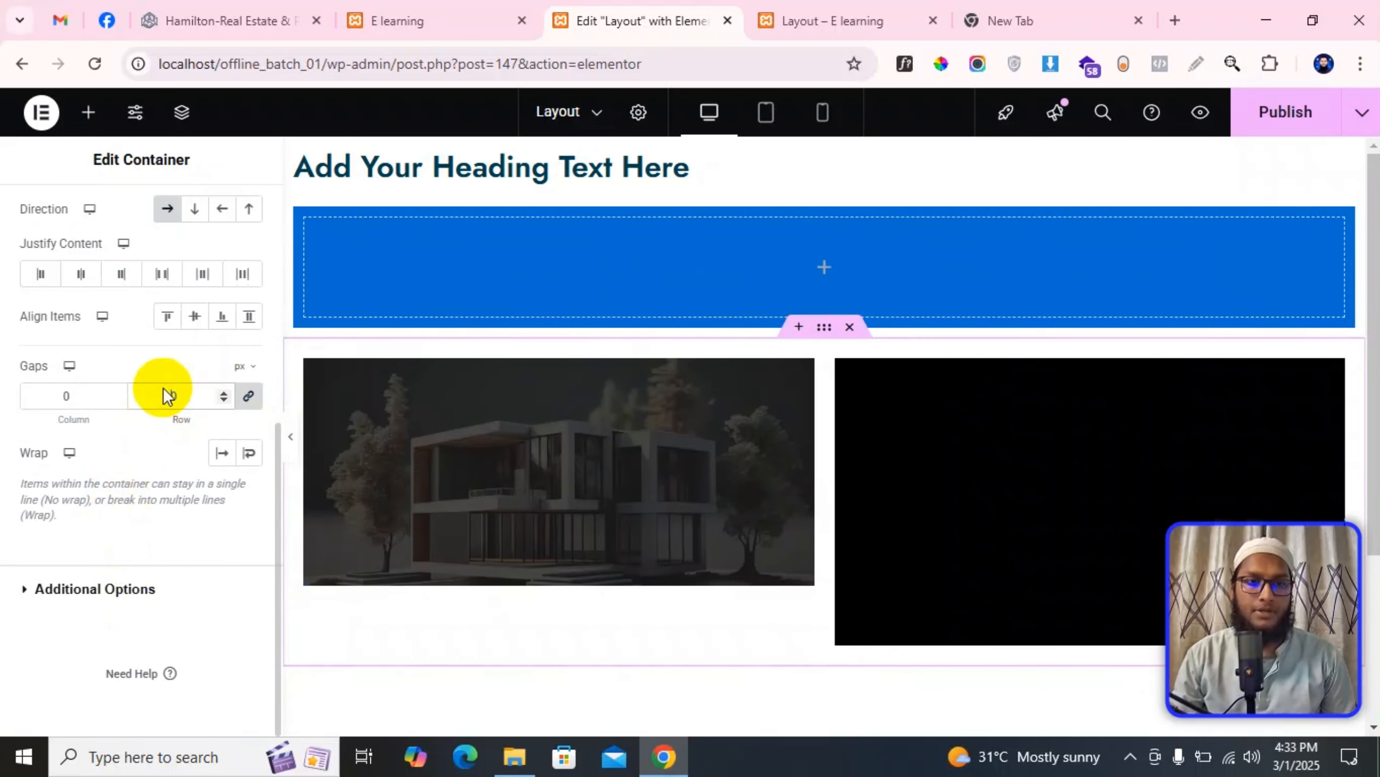
type("2")
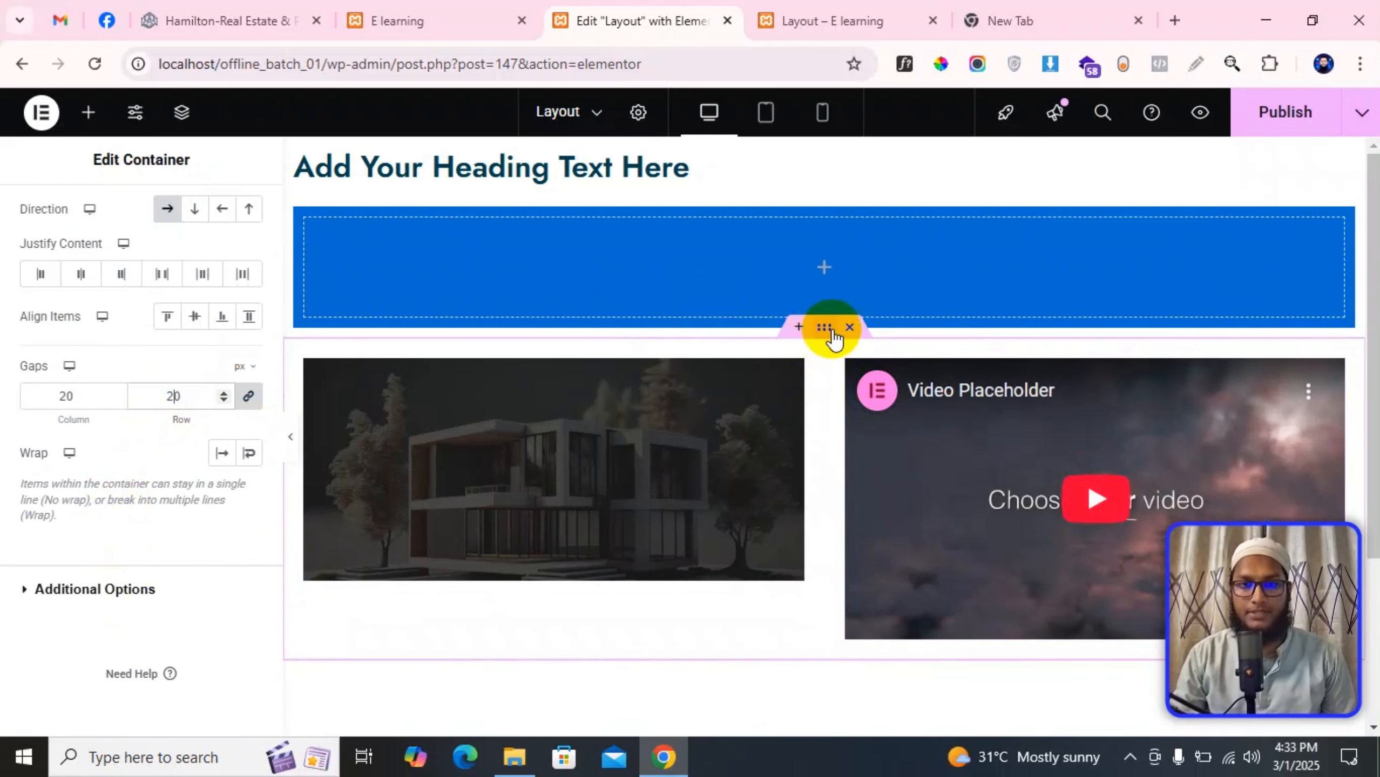
Step: Give the column container holding the video a classic black background, #000000
left_click(846, 362)
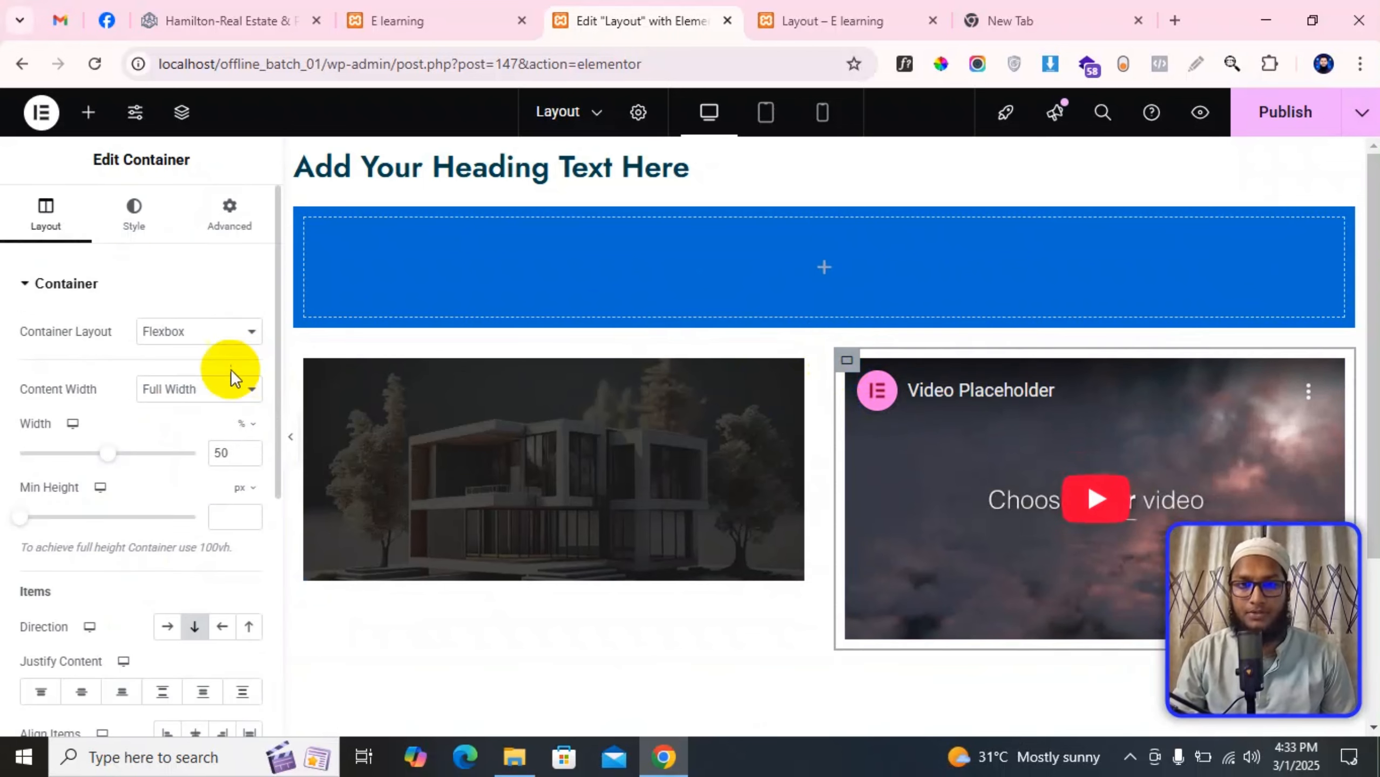
left_click(136, 218)
left_click(166, 376)
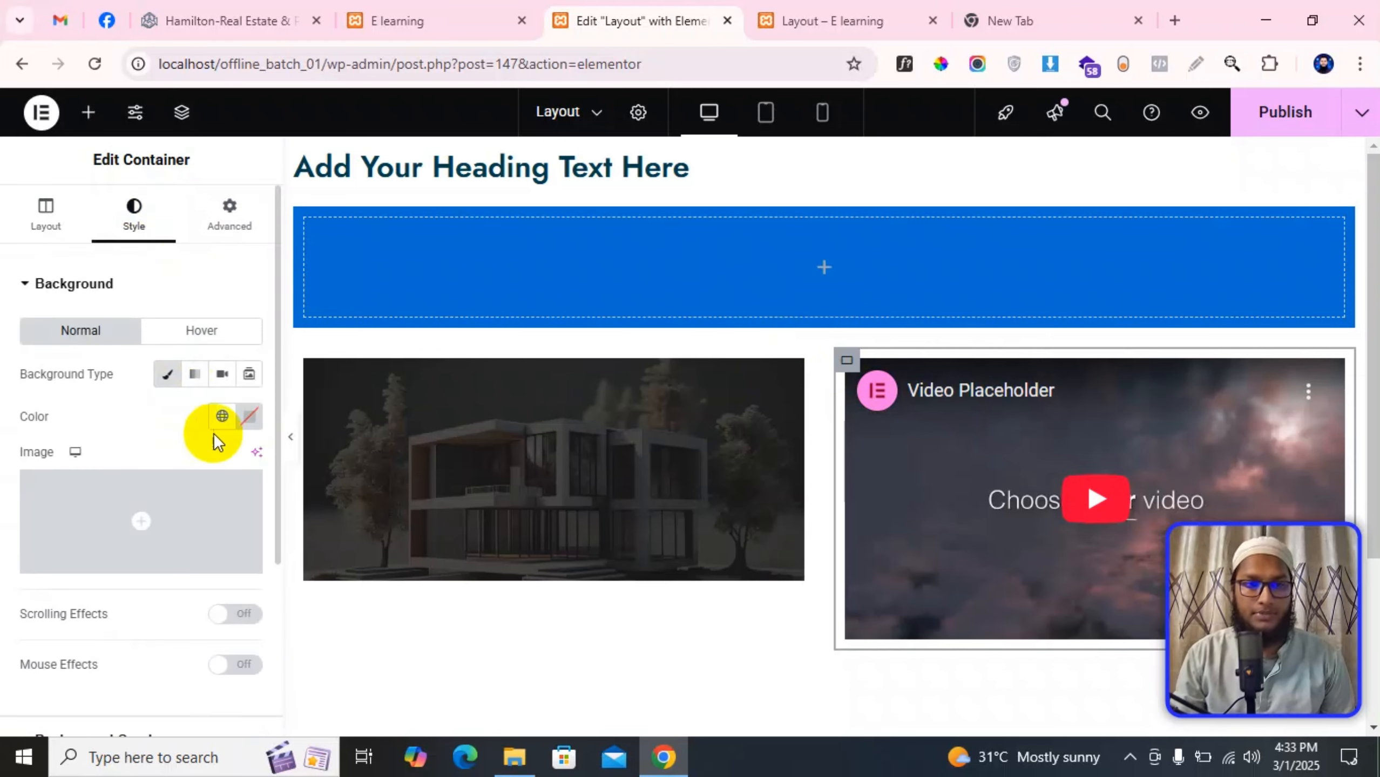
left_click(249, 416)
left_click(113, 364)
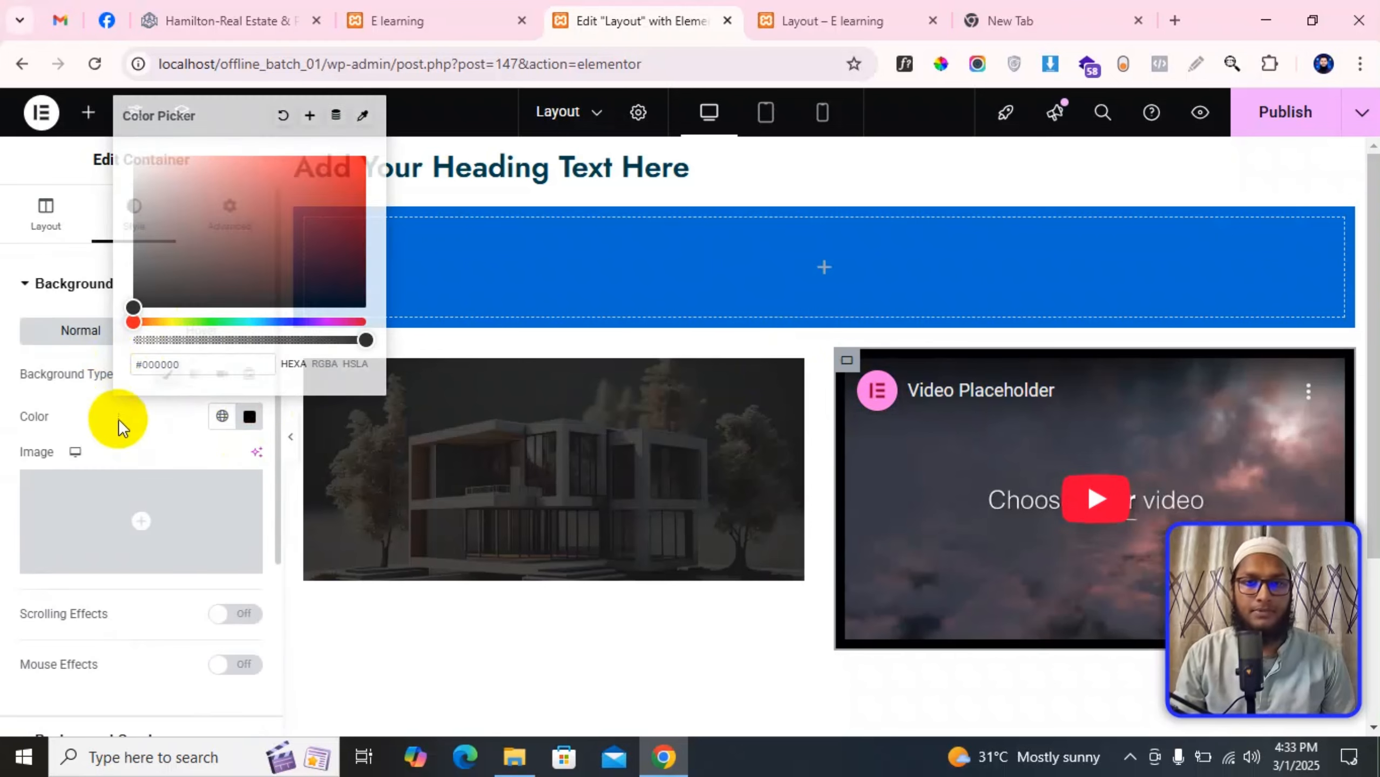
Step: Give the column container holding the image a classic red background
left_click(298, 364)
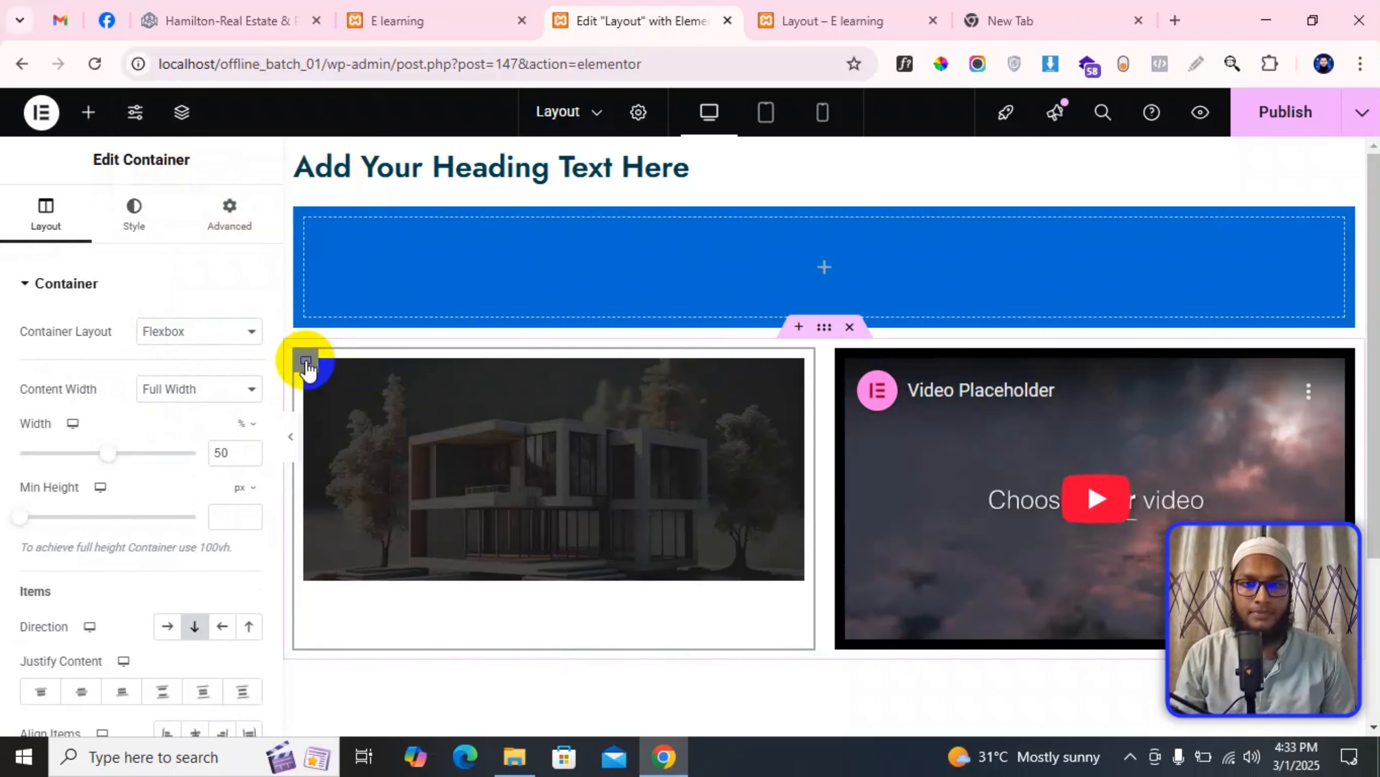
left_click(133, 216)
left_click(180, 378)
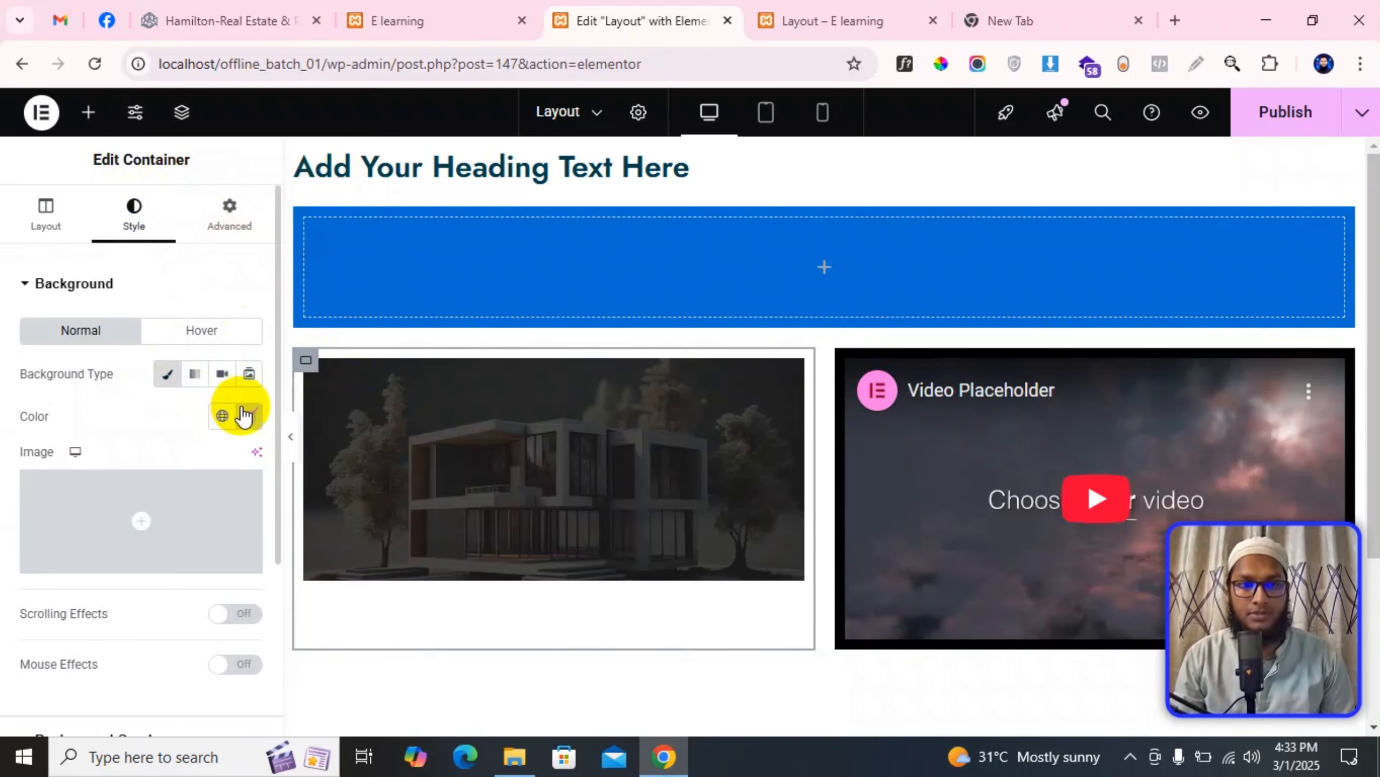
left_click(250, 416)
left_click(345, 161)
left_click(106, 390)
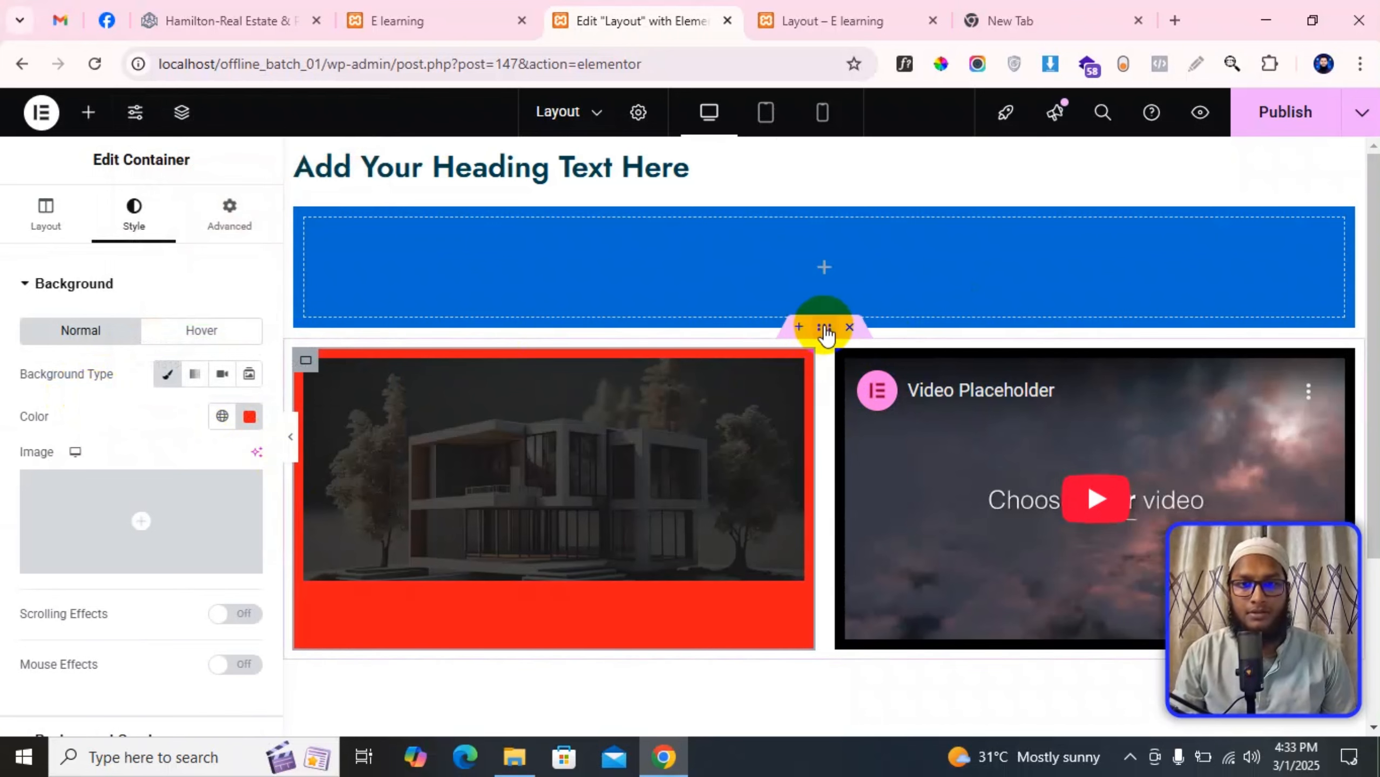
Step: Set the linked column and row gaps of the parent container around the image and video columns to 0 px
left_click(825, 333)
scroll(136, 517, "down", 6)
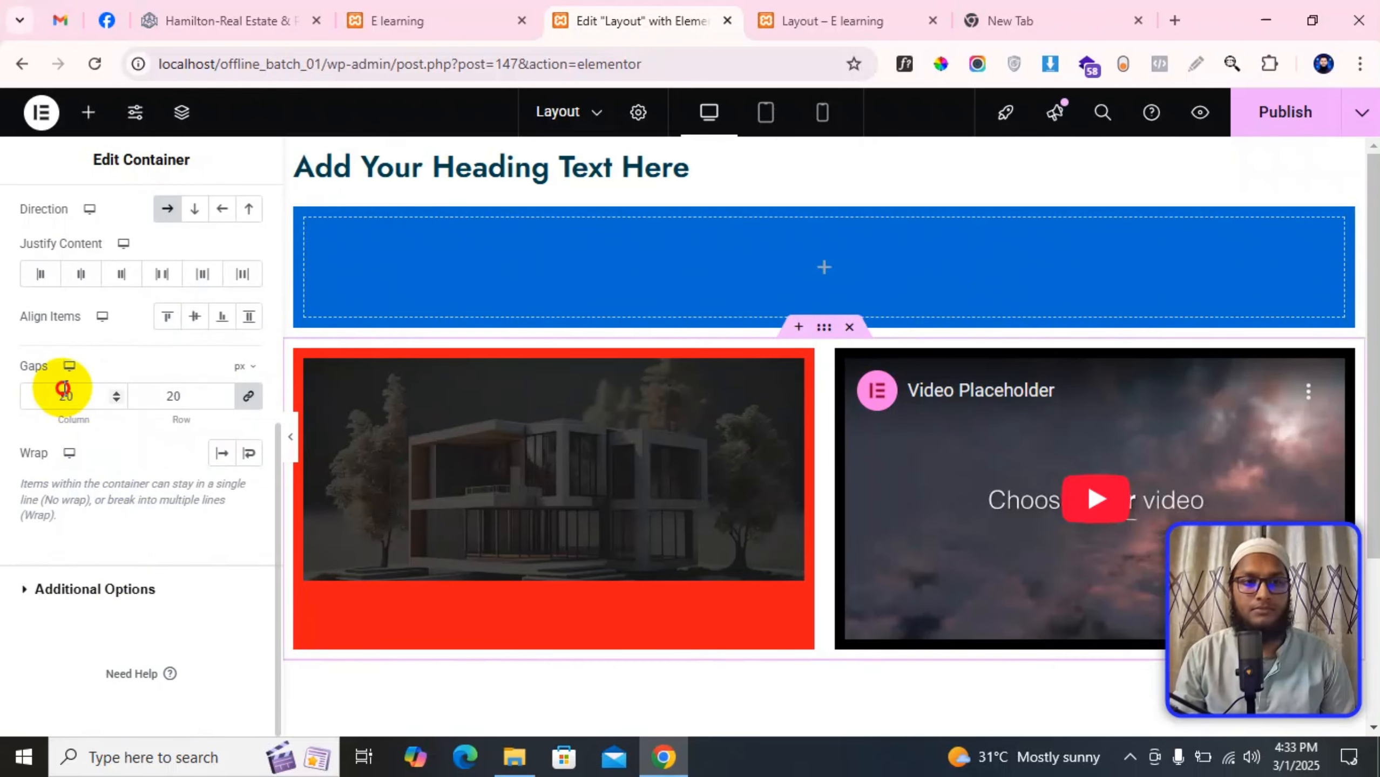
double_click(26, 394)
type("0")
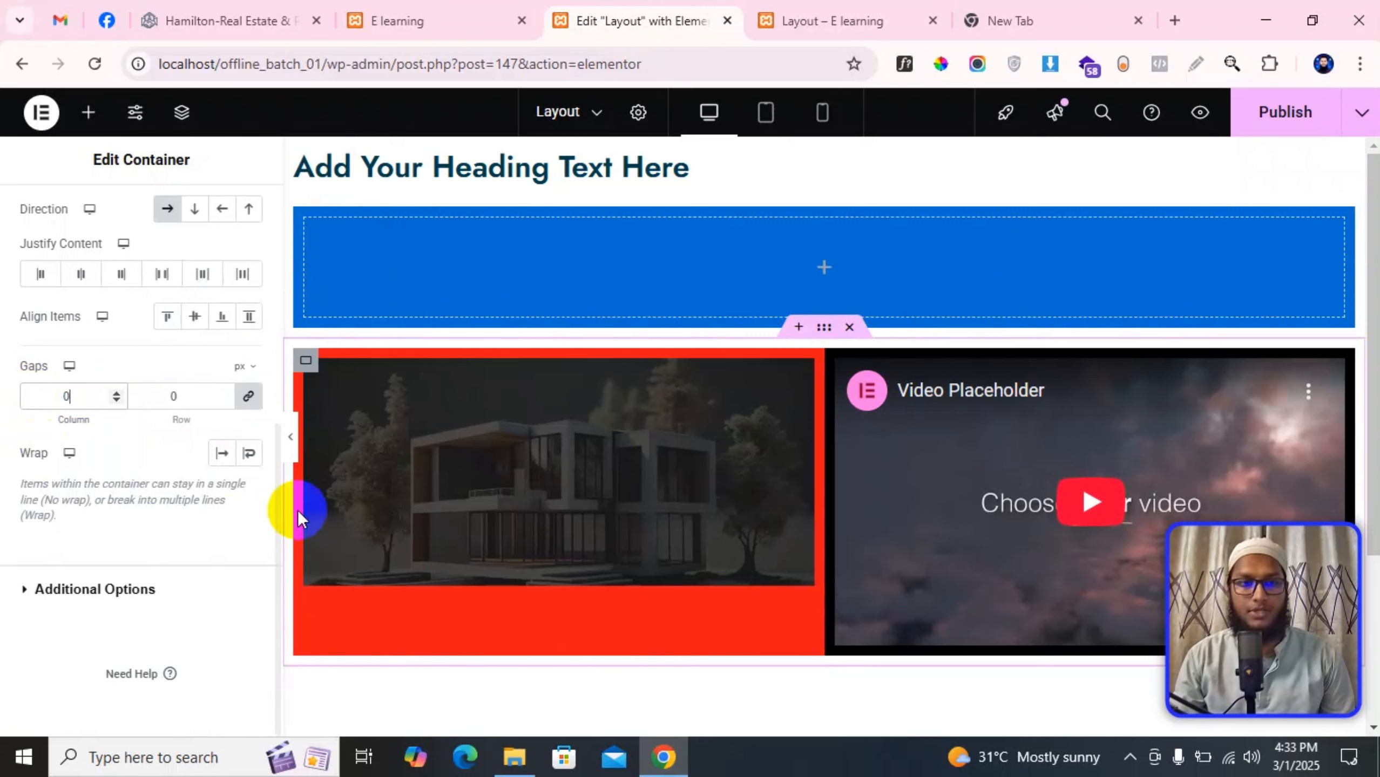
Step: Set the parent container's linked gaps to 50 px, preview the layout with the editing panel hidden, and reselect the image column container
left_click(135, 385)
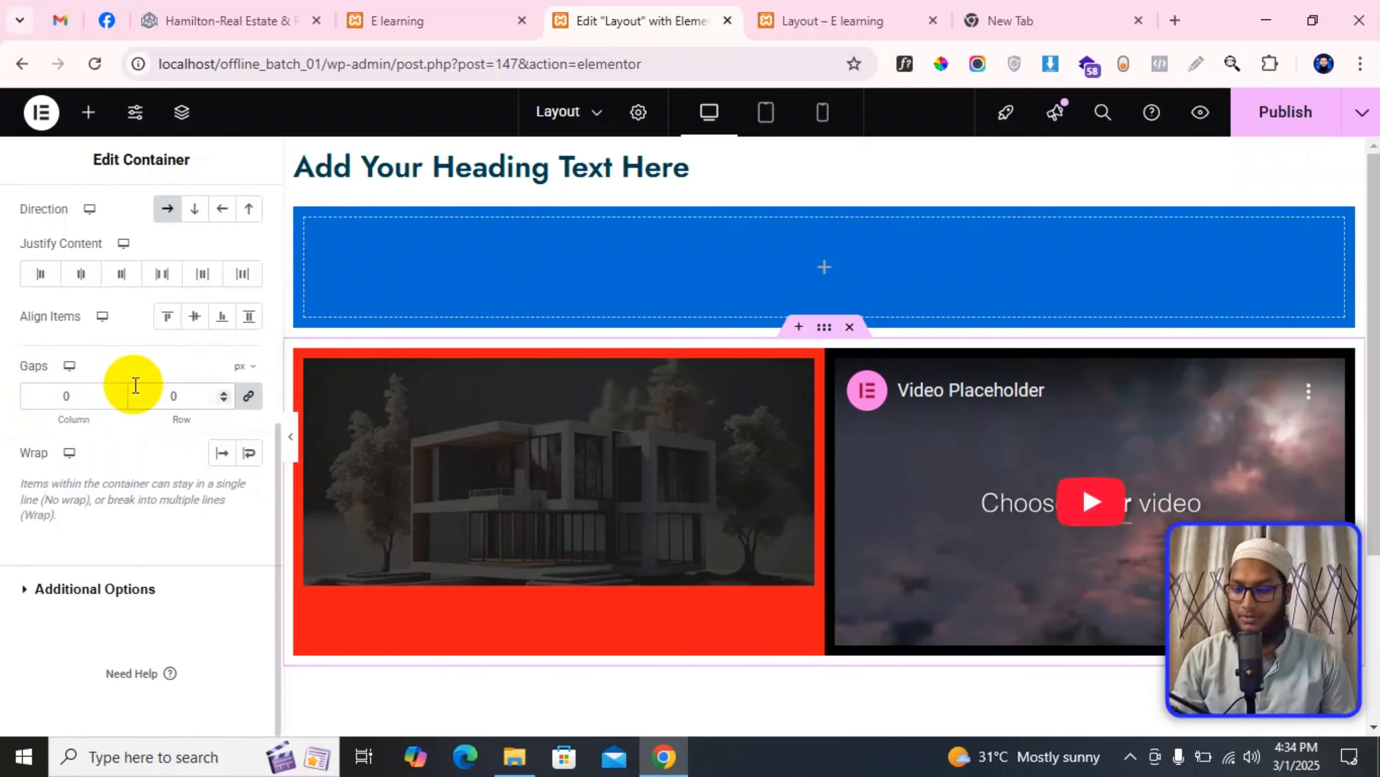
type("5")
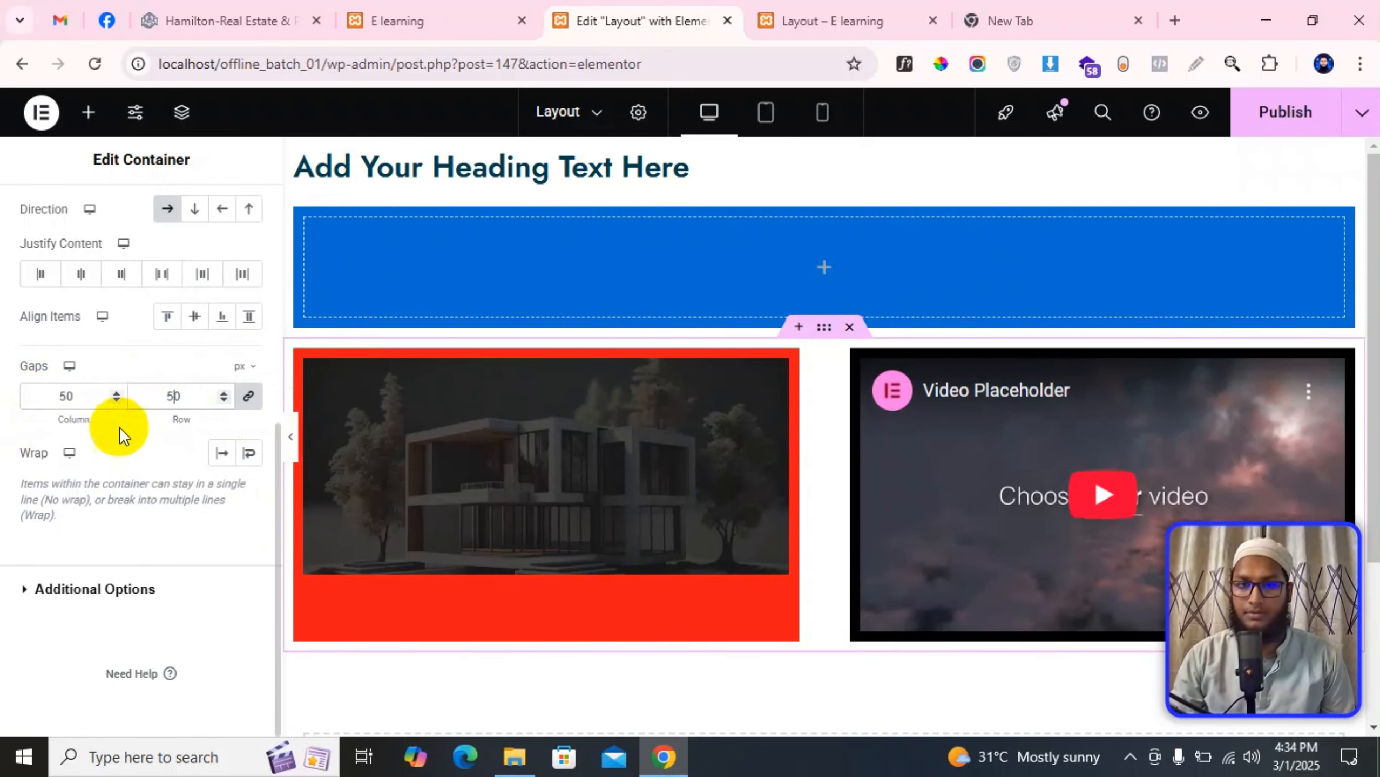
left_click(290, 436)
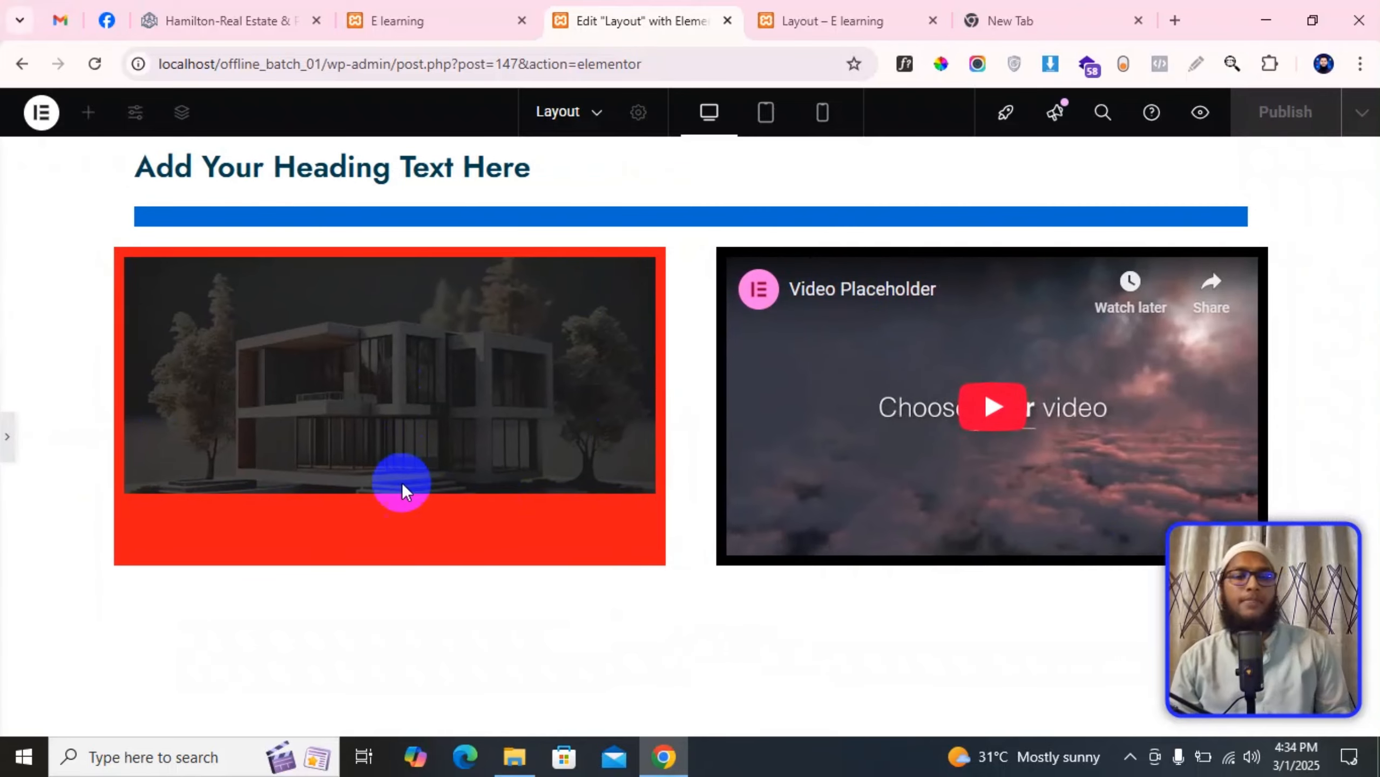
left_click(5, 444)
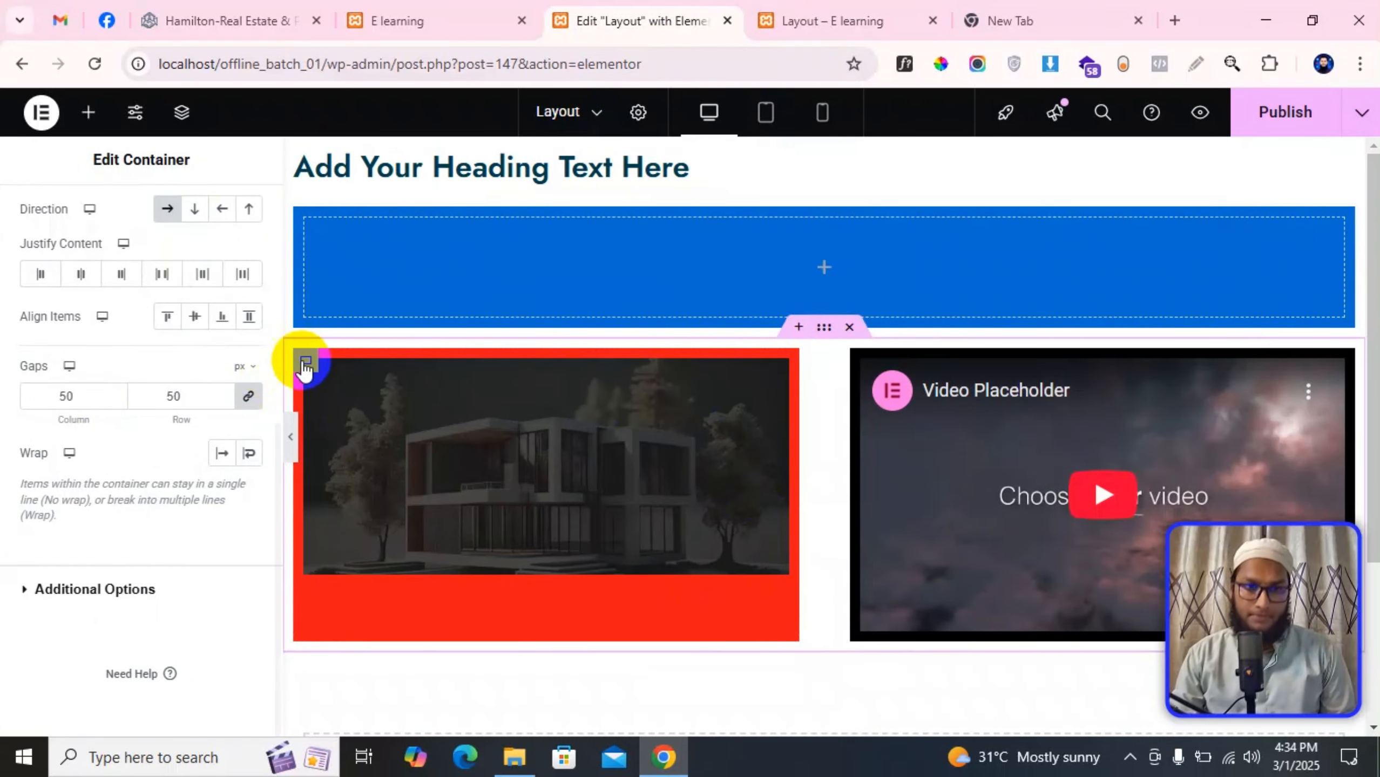
left_click(303, 362)
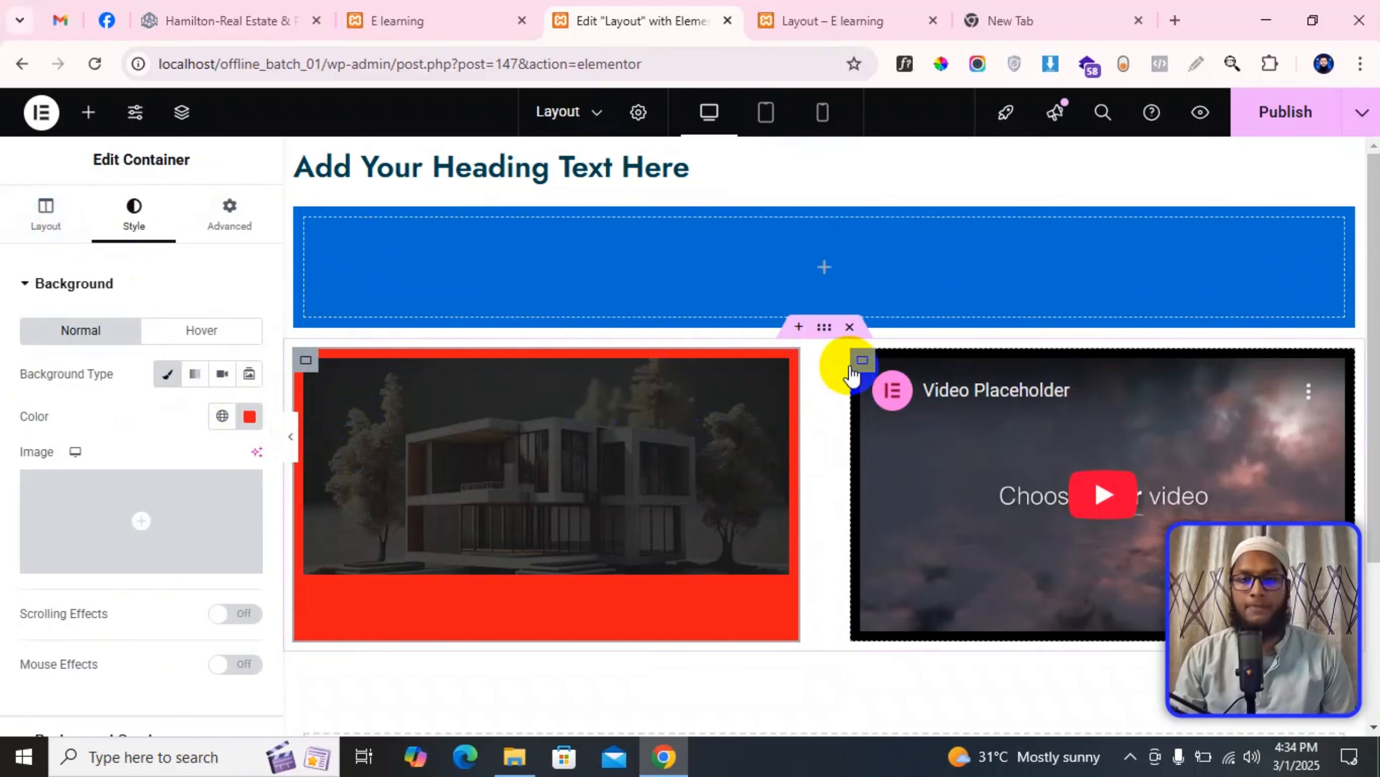
Step: Switch to the Hamilton real estate page and measure the gap between its service cards with the screenshot tool, without saving a capture
left_click(270, 17)
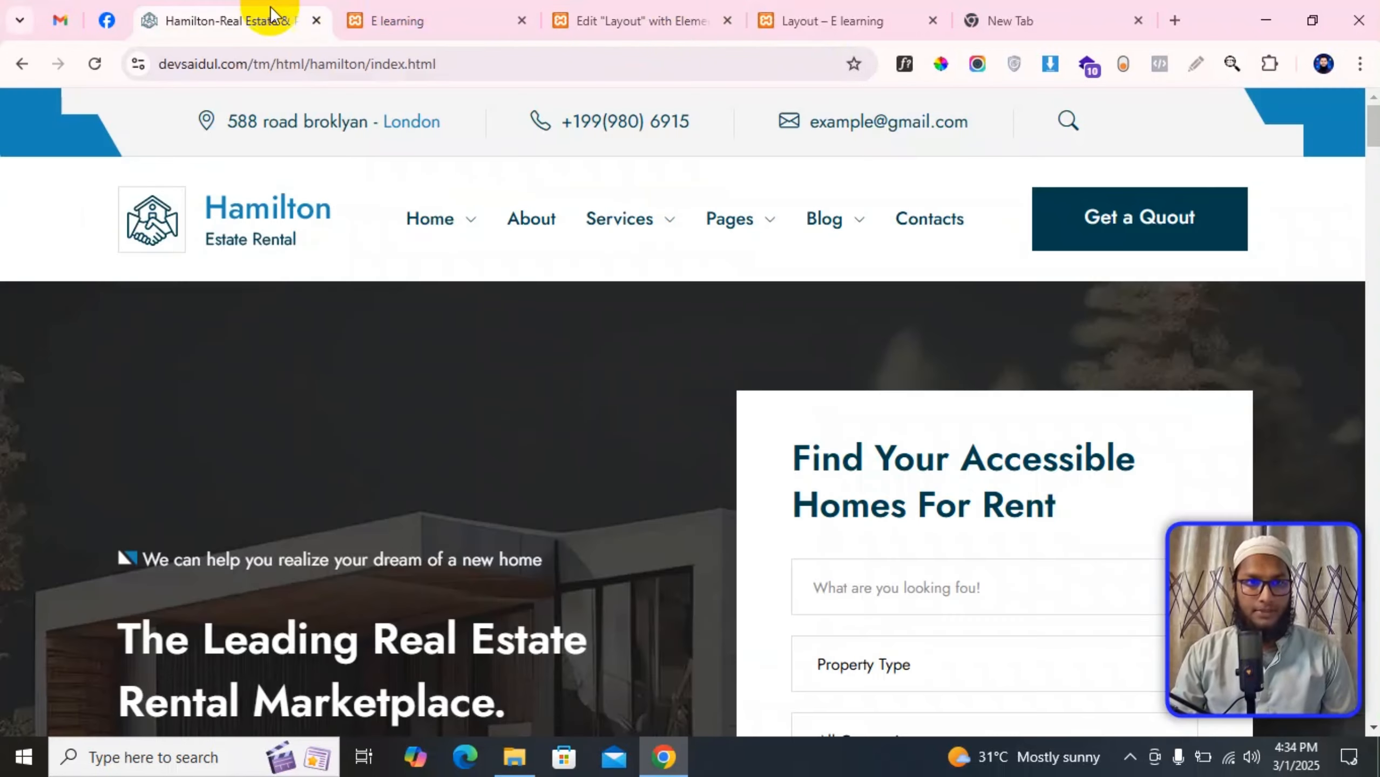
scroll(601, 524, "down", 15)
scroll(614, 493, "up", 4)
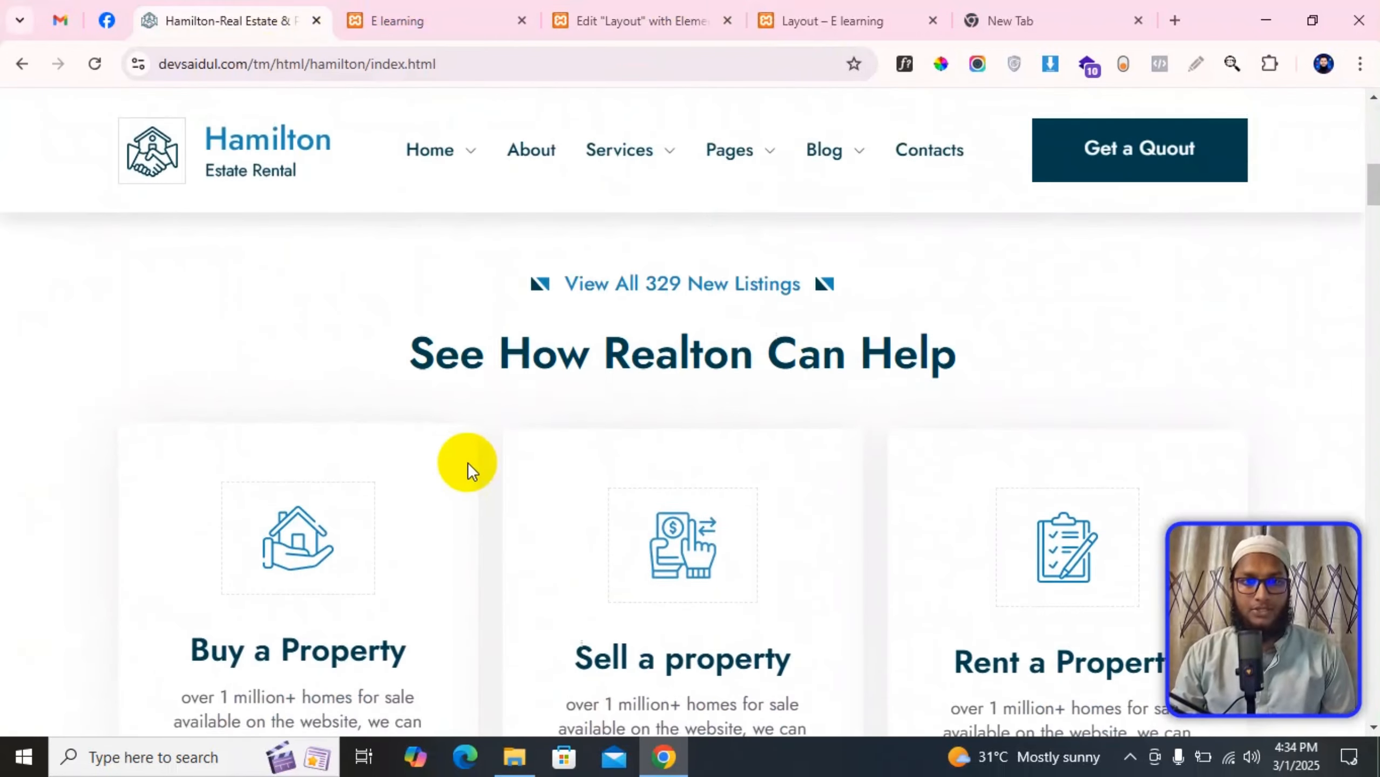
scroll(468, 463, "down", 5)
scroll(489, 418, "up", 4)
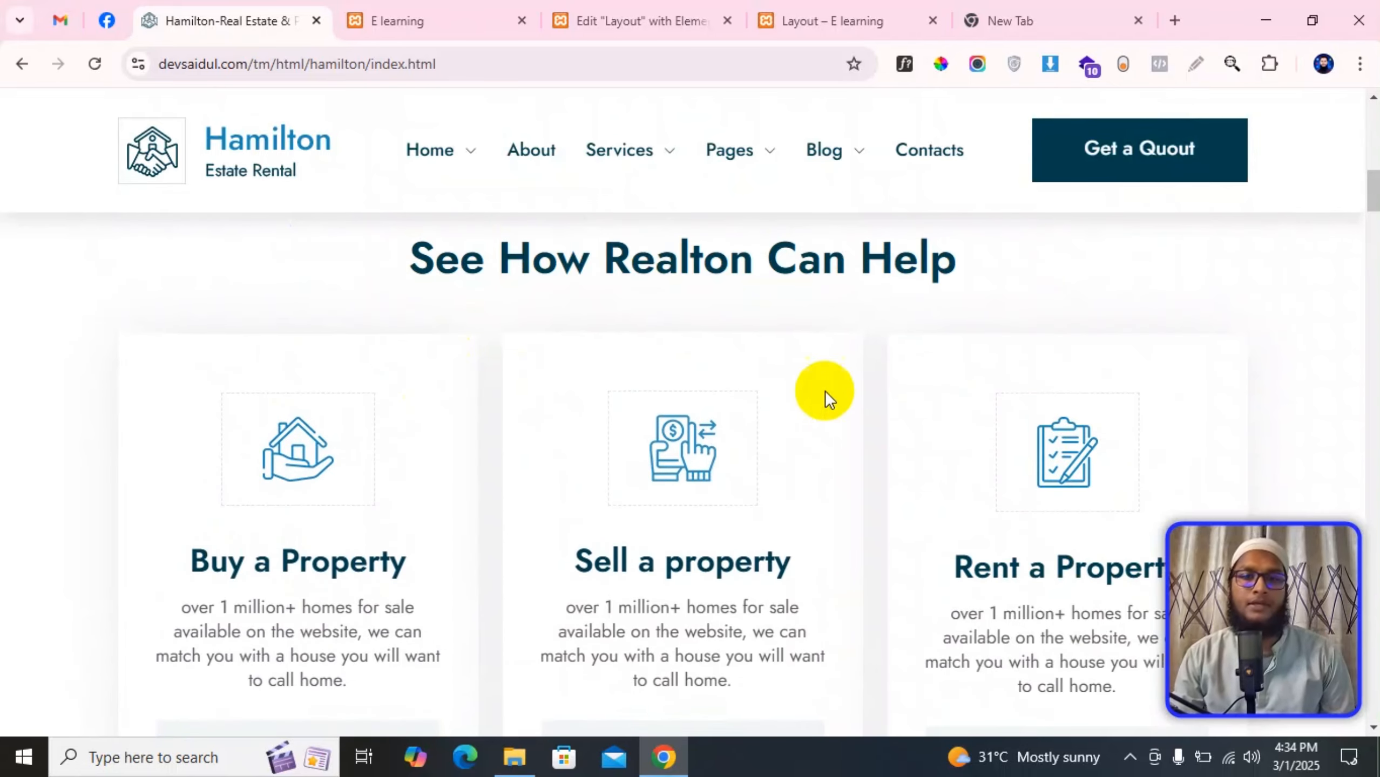
left_click(1130, 757)
left_click(1169, 675)
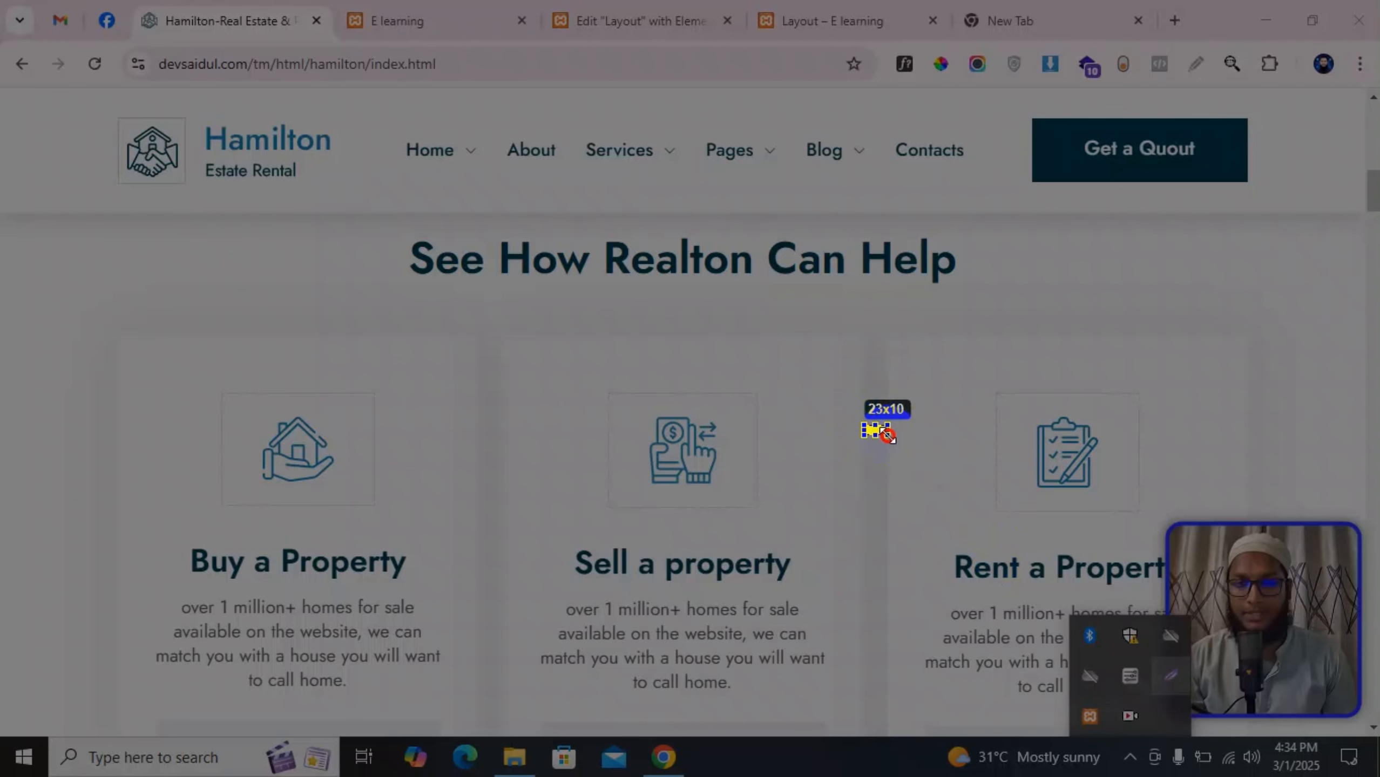
left_click_drag(887, 436, 881, 450)
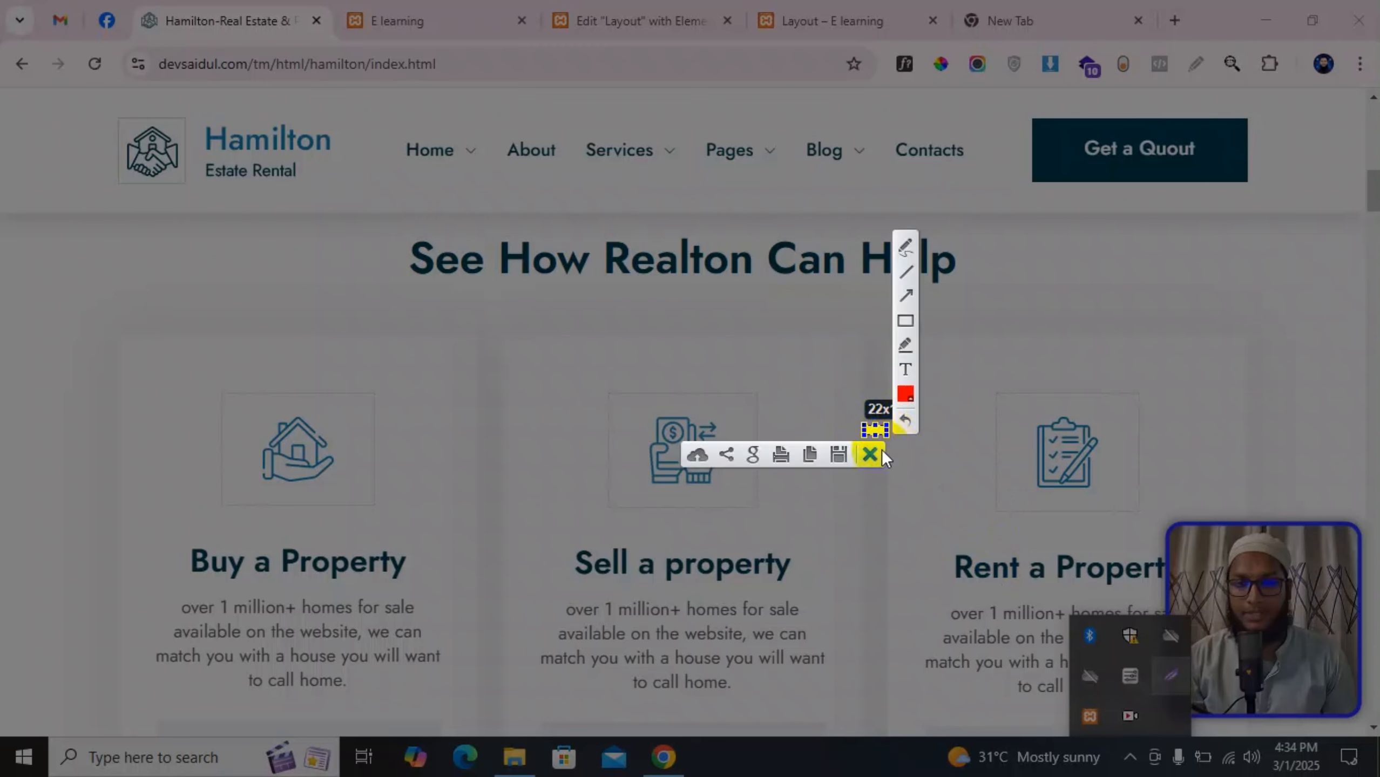
left_click(869, 455)
Step: Examine the vertical spacing between the Hamilton page's sections, and return to the Elementor layout to compare its section spacing
scroll(568, 373, "down", 3)
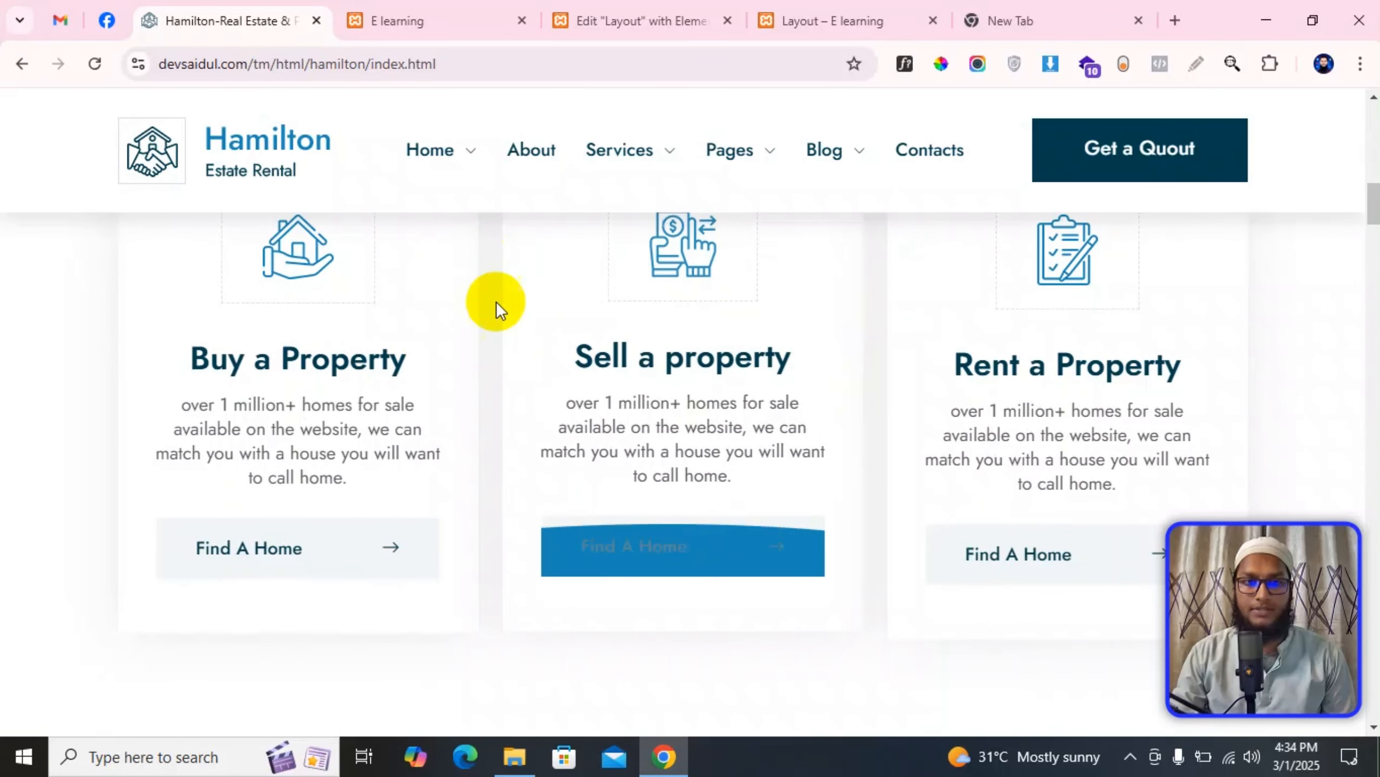
scroll(582, 301, "down", 5)
scroll(574, 370, "down", 3)
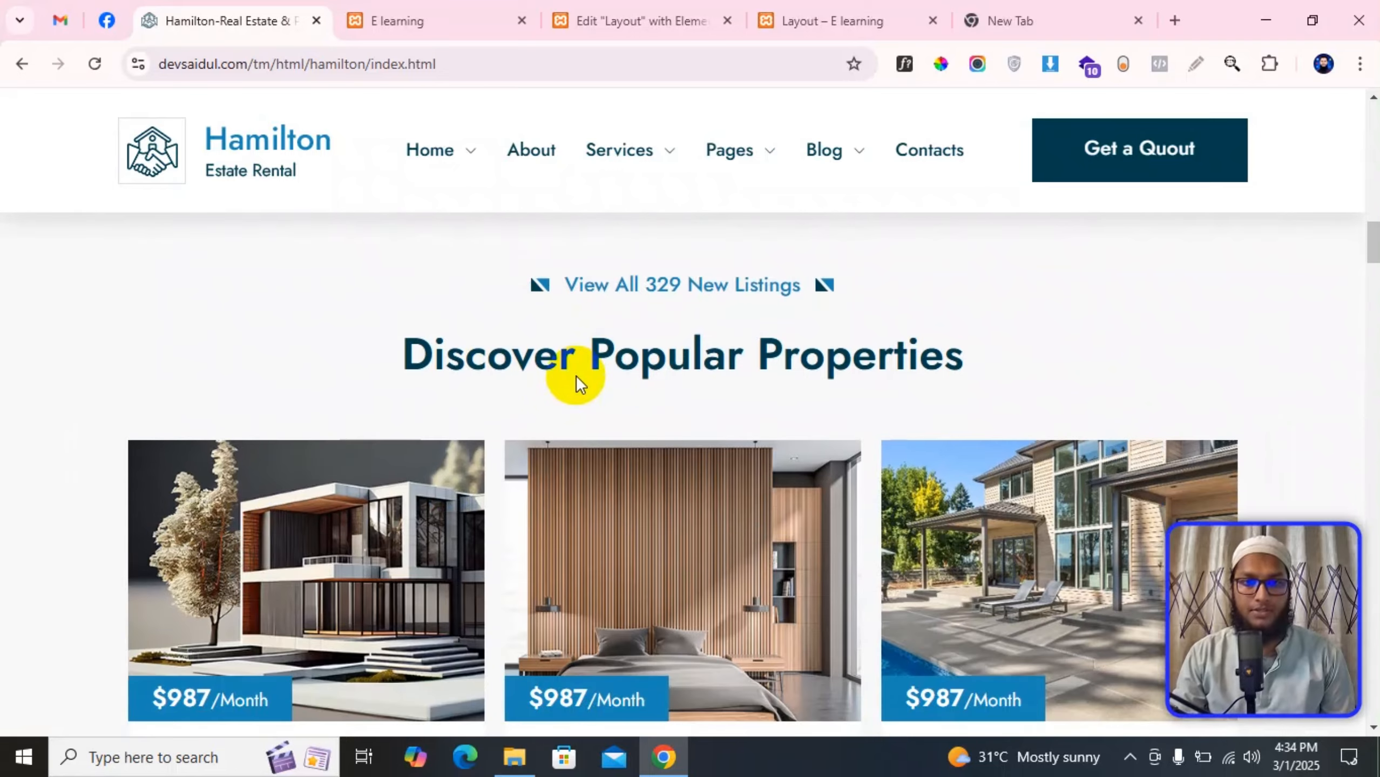
scroll(579, 375, "up", 6)
scroll(607, 370, "up", 10)
scroll(607, 381, "up", 5)
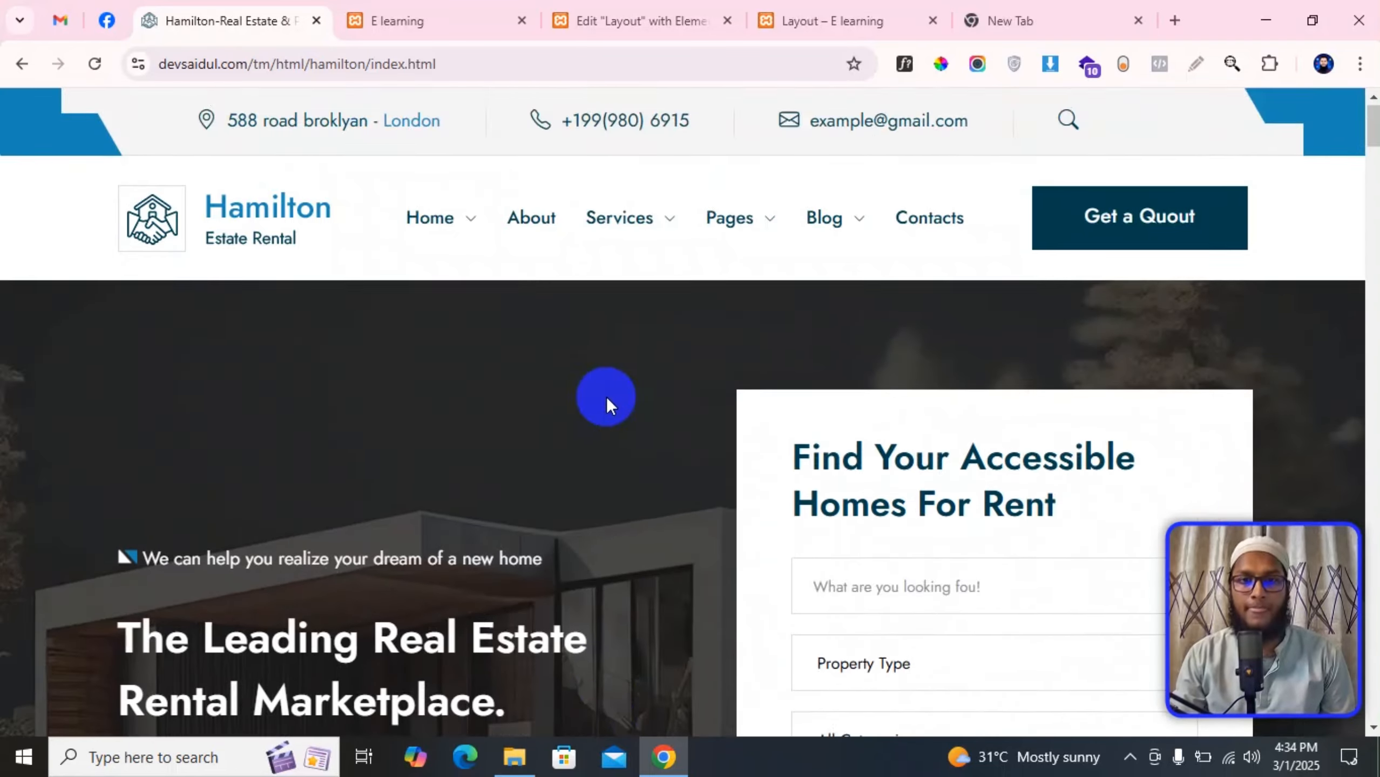
scroll(607, 326, "down", 10)
left_click(642, 20)
scroll(745, 402, "down", 4)
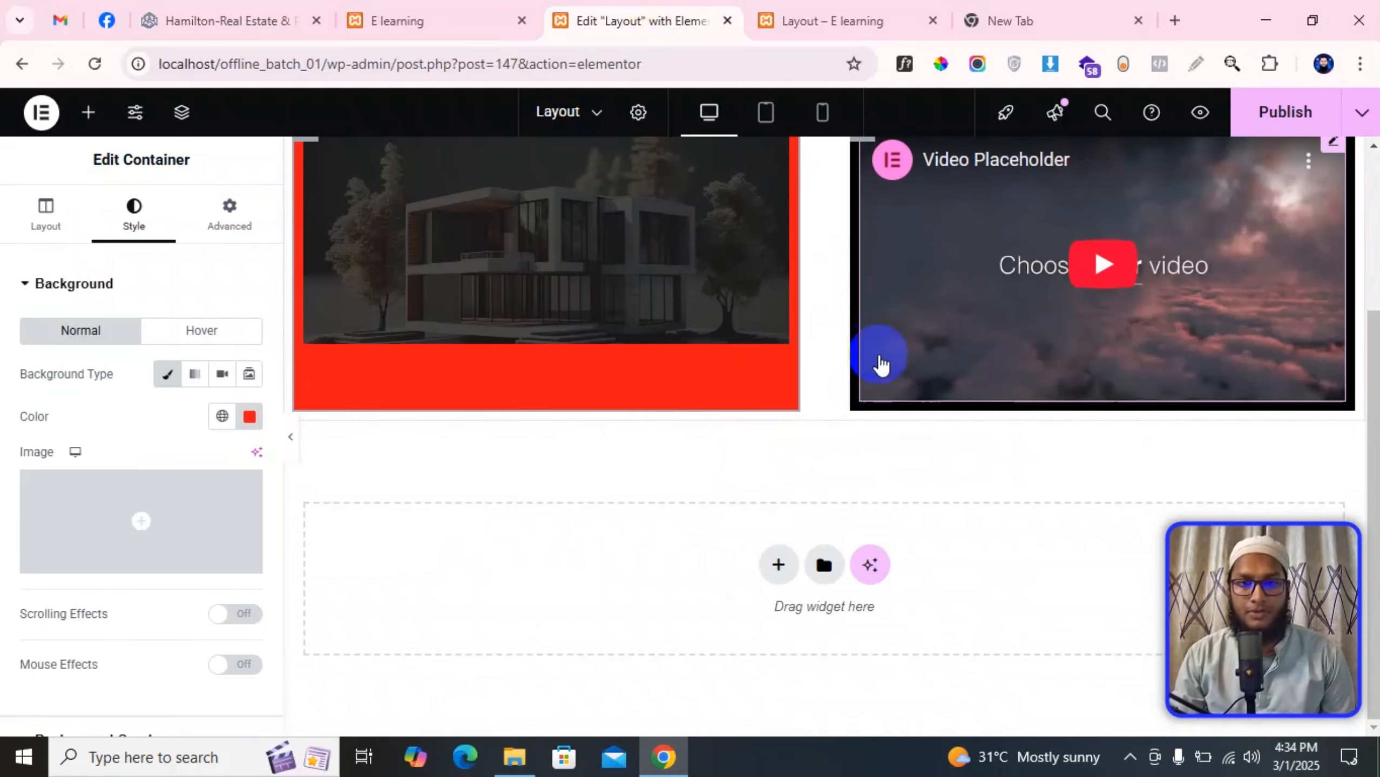
scroll(877, 360, "up", 4)
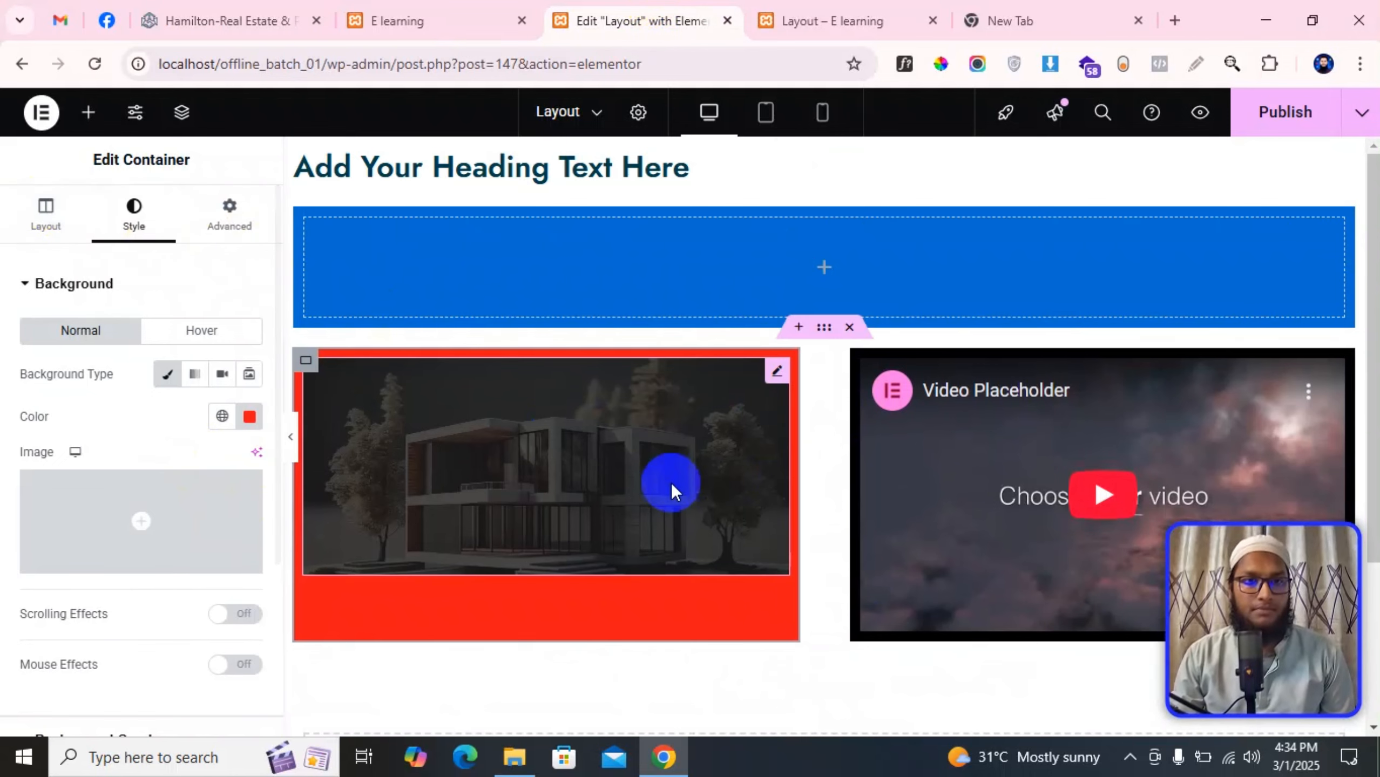
scroll(680, 482, "down", 3)
scroll(685, 483, "up", 3)
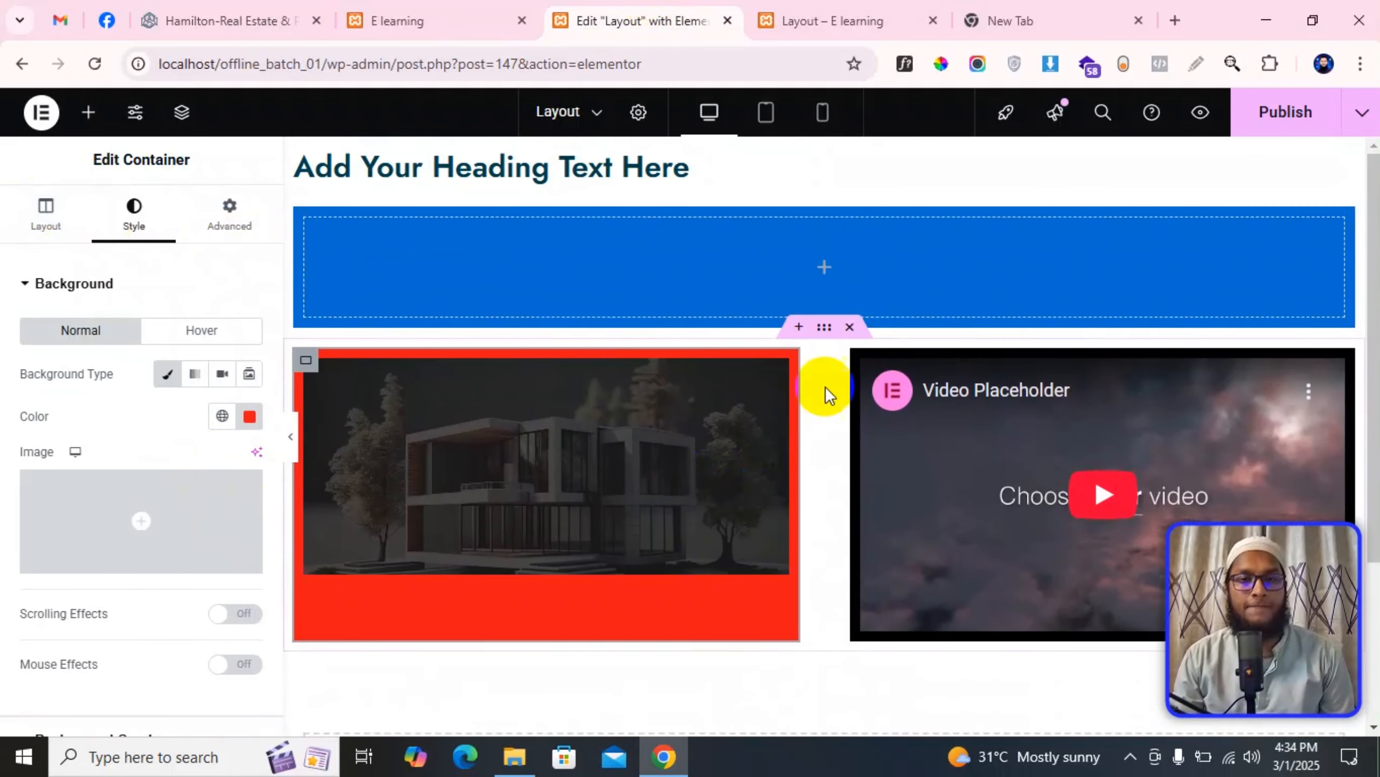
Step: Unlink the padding of the container holding the heading and blue block, using 60 px top and bottom and 10 px on the sides
left_click(824, 327)
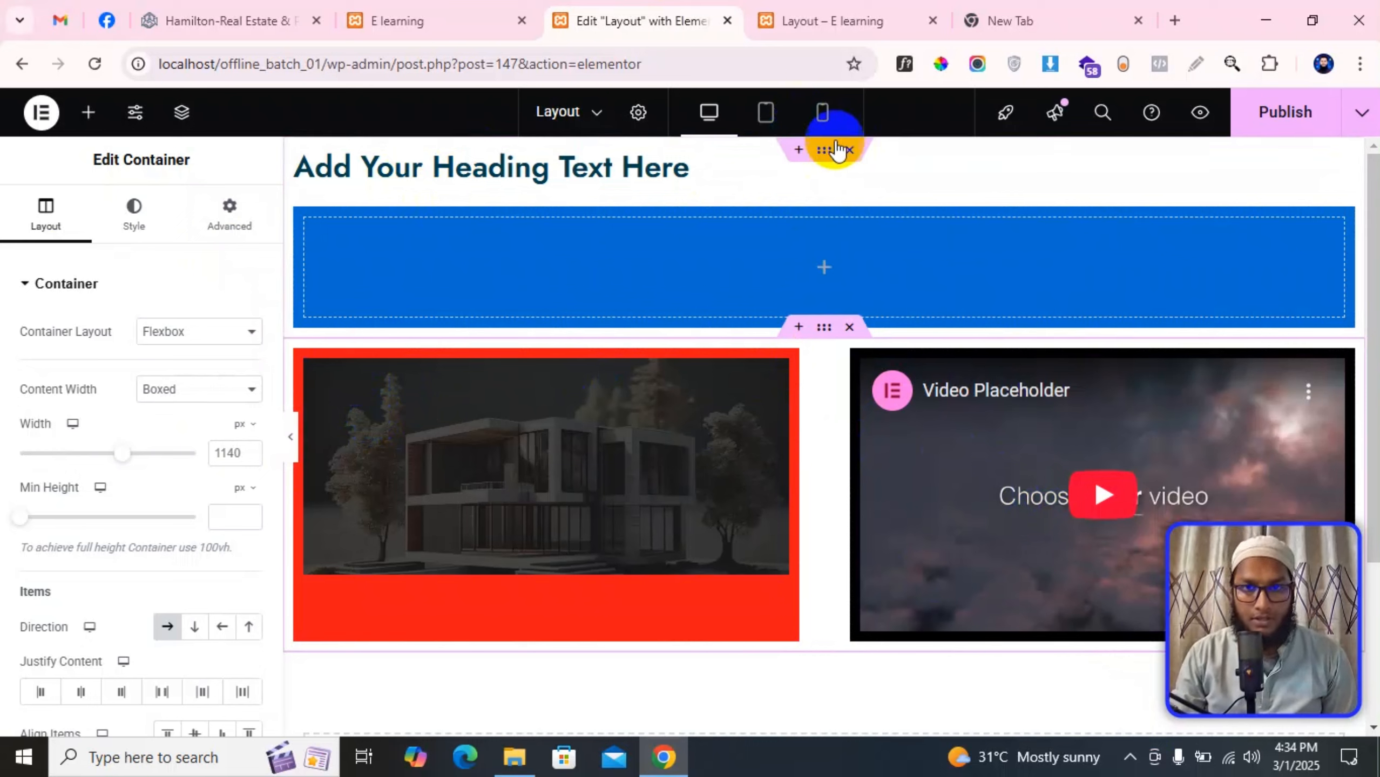
left_click(824, 152)
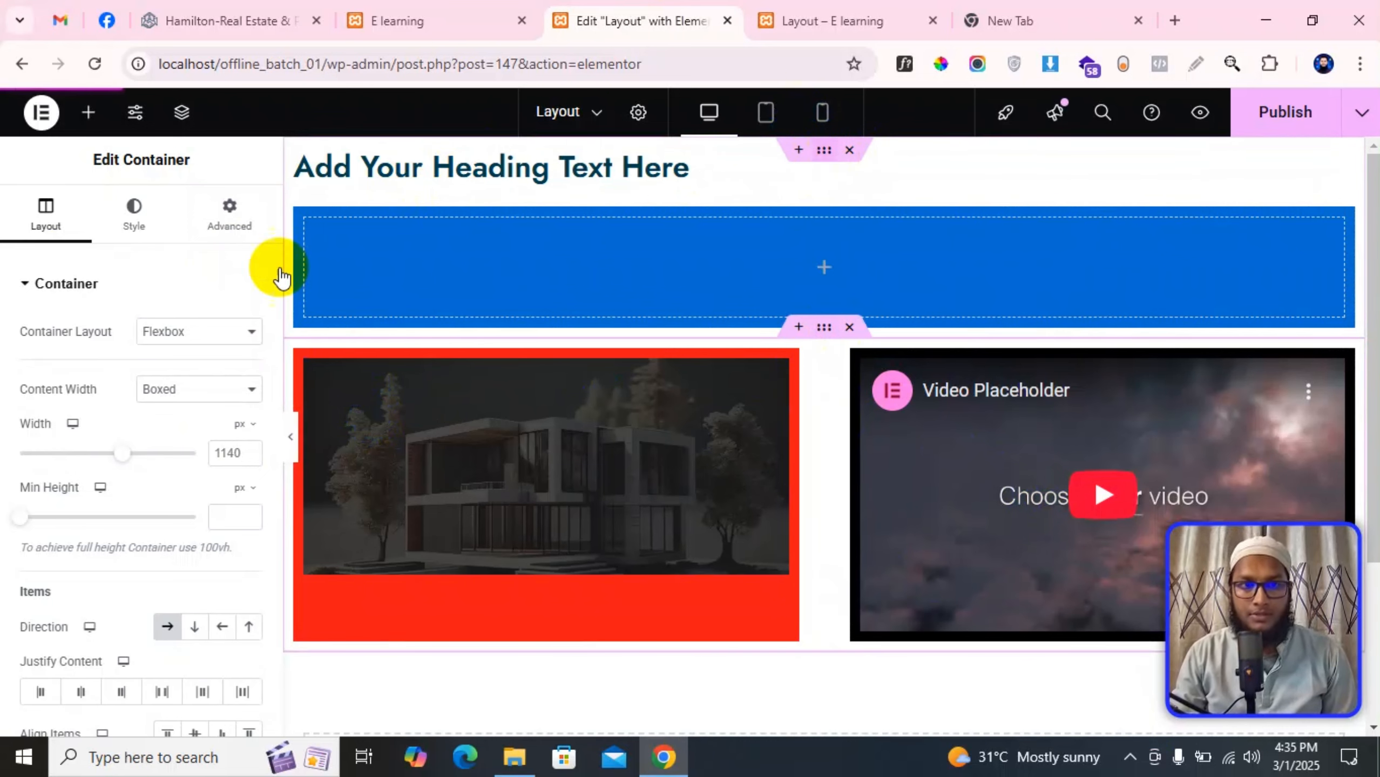
left_click(246, 232)
left_click(195, 431)
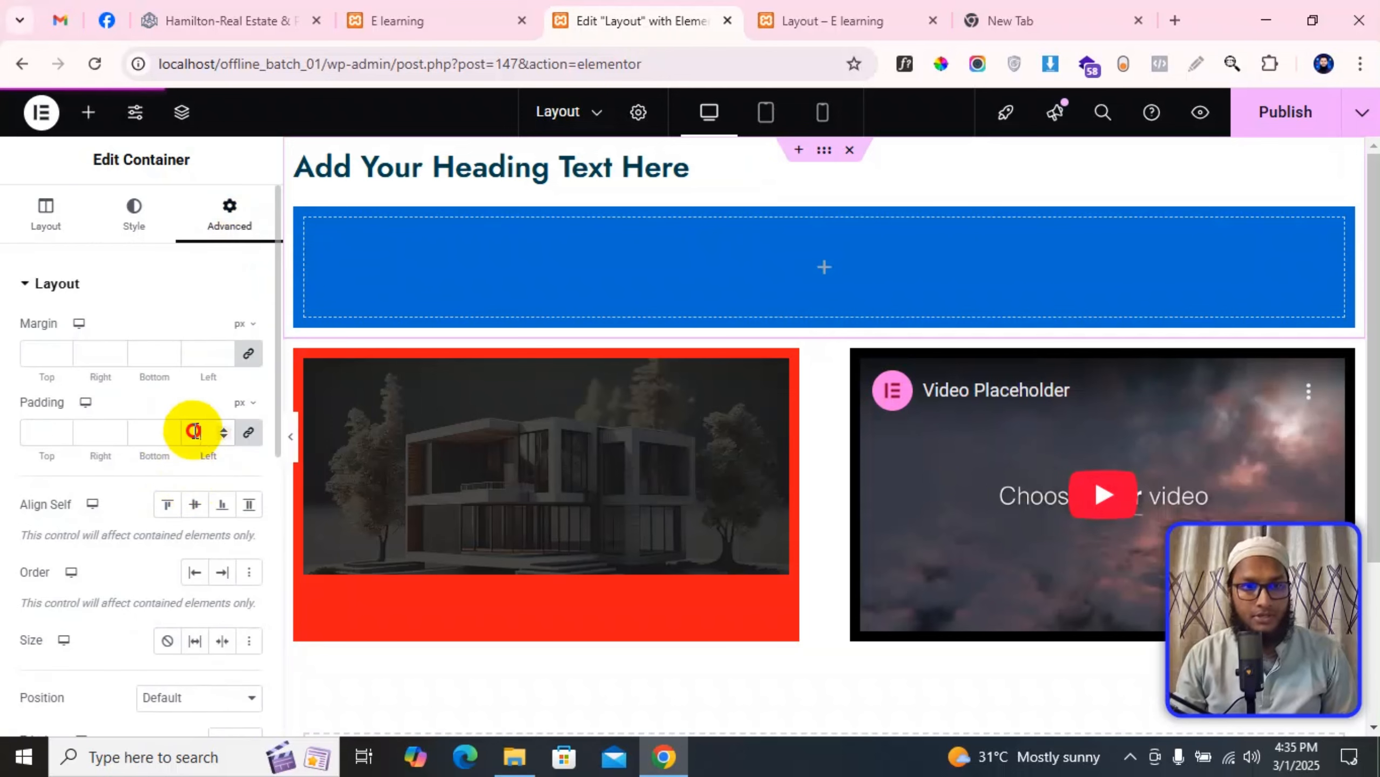
type("10")
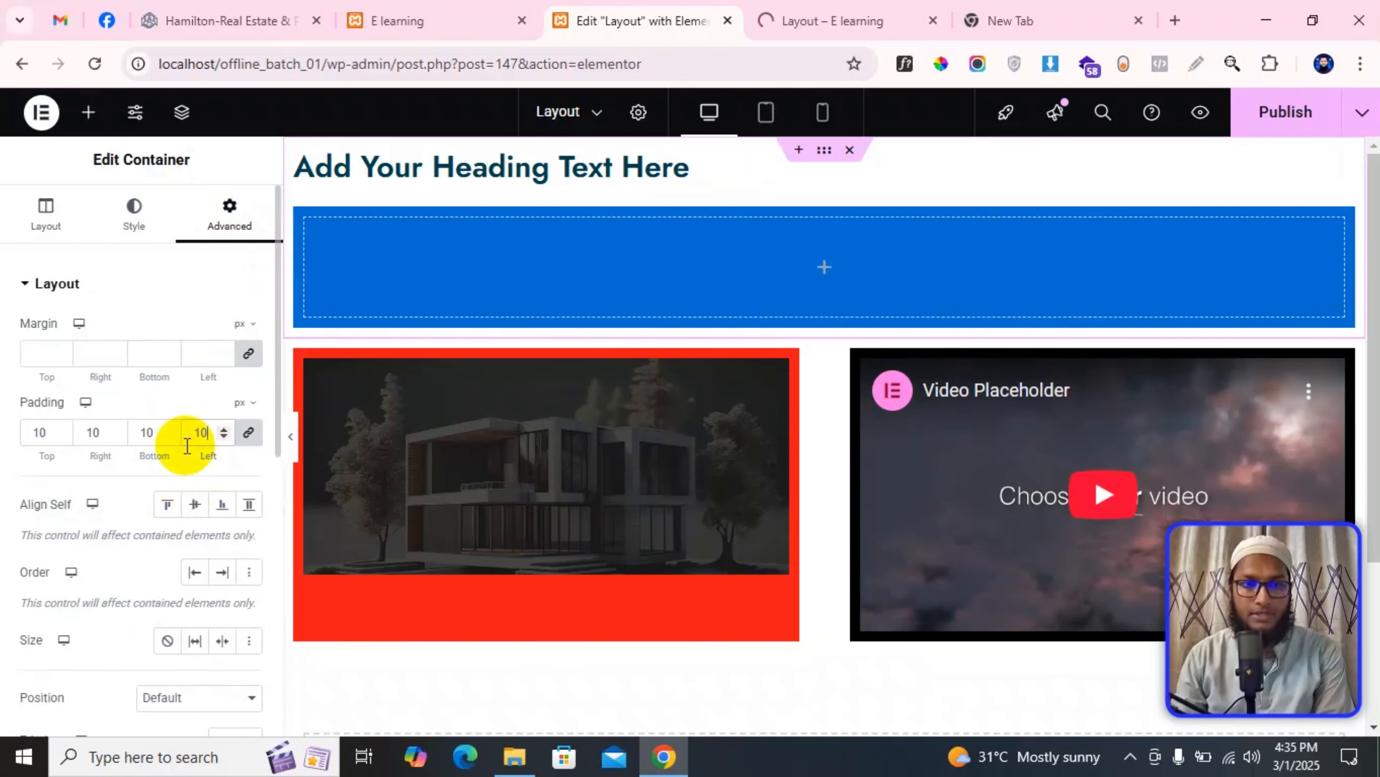
left_click(247, 433)
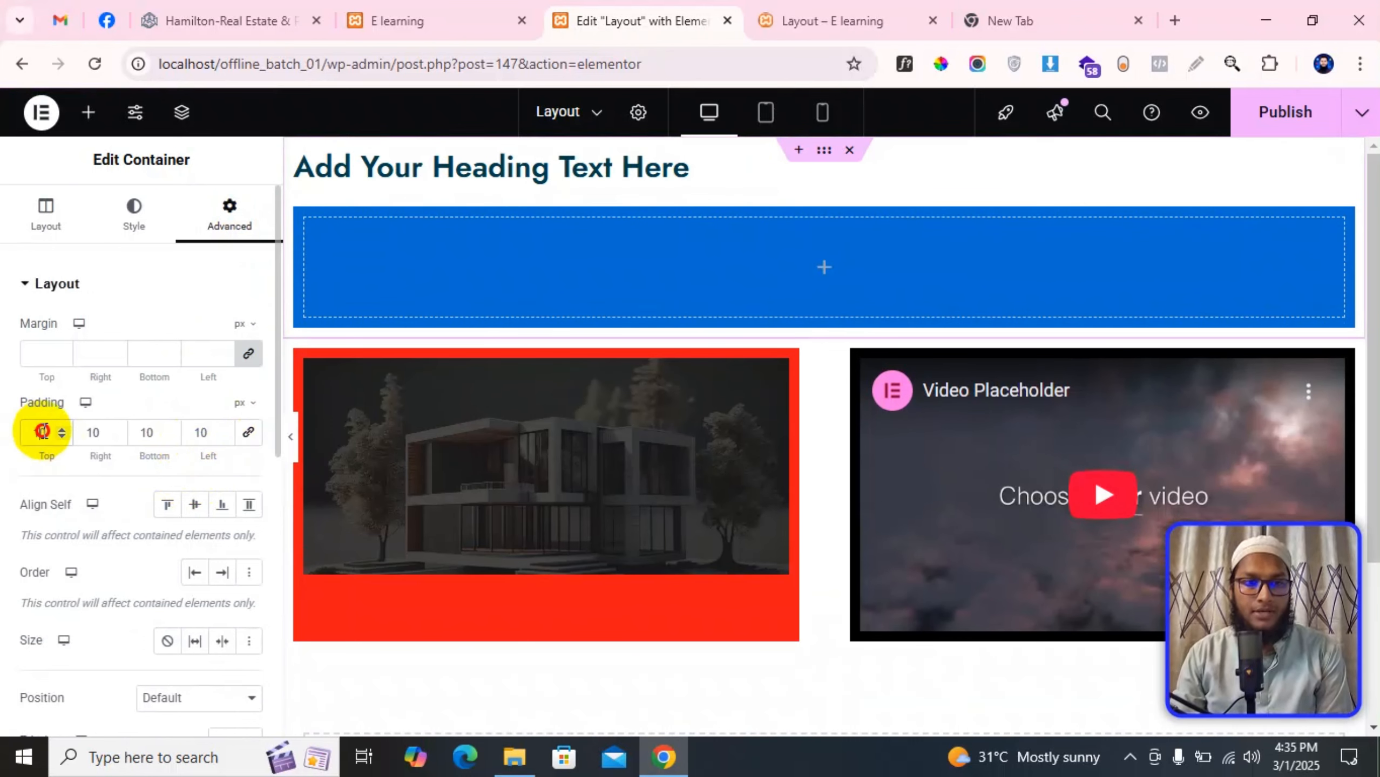
type("60")
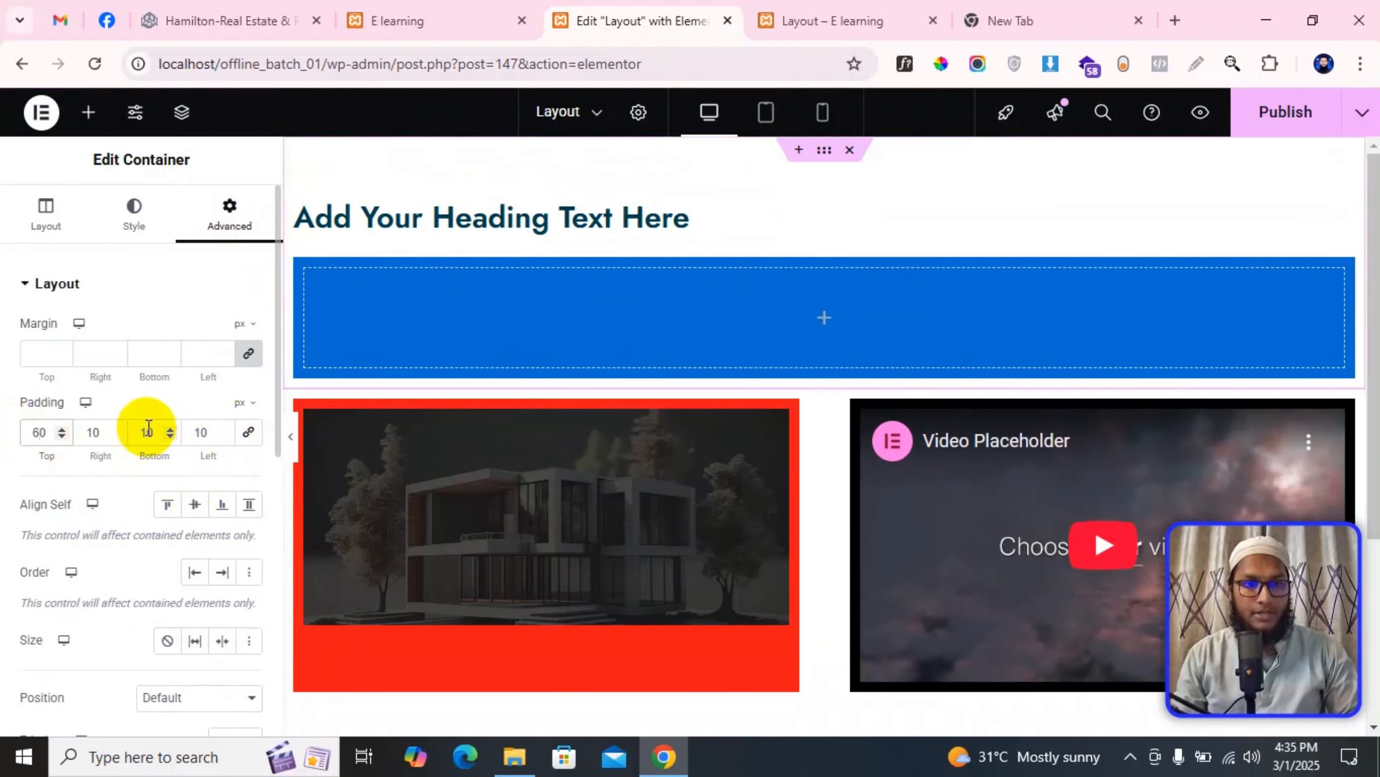
type("60")
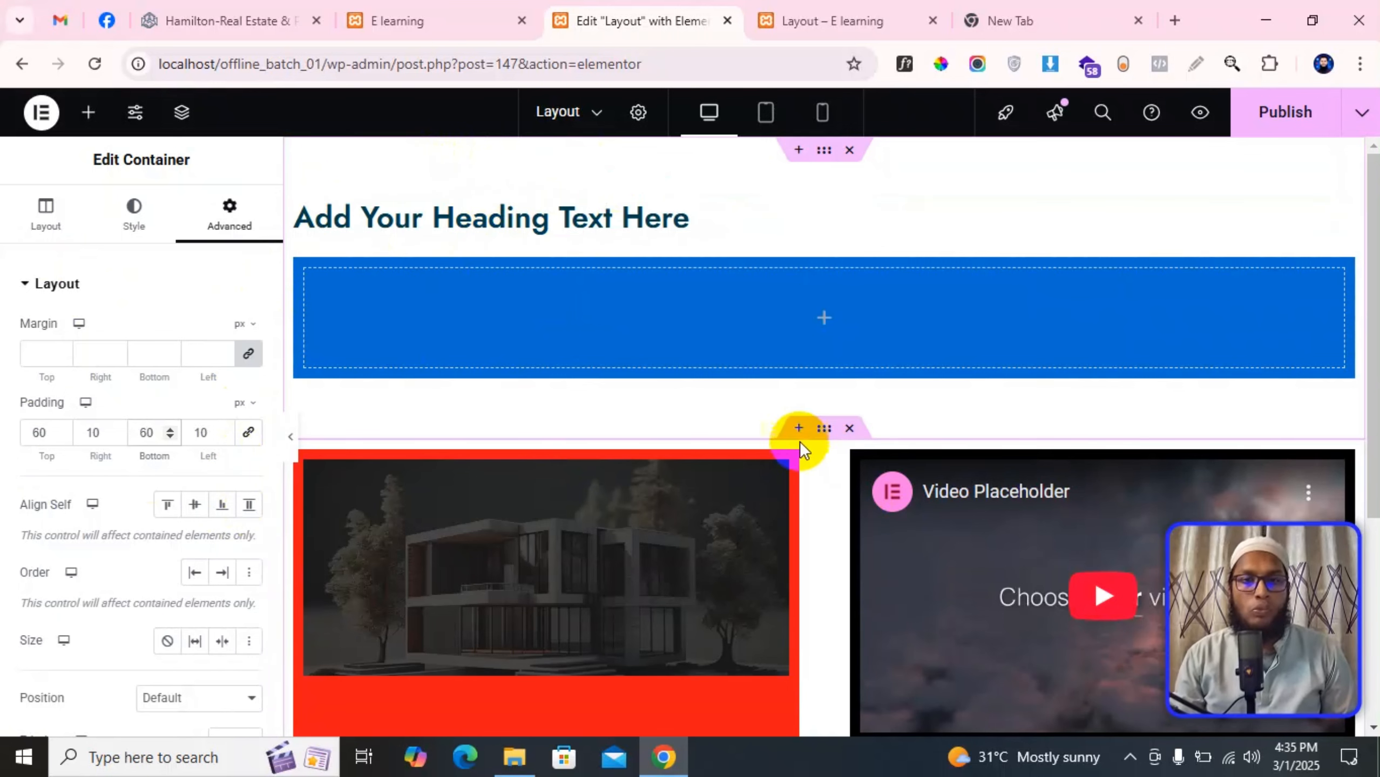
Step: Give the parent container around the image and video columns a classic grey background, #BBBBBB
left_click(825, 429)
left_click(232, 217)
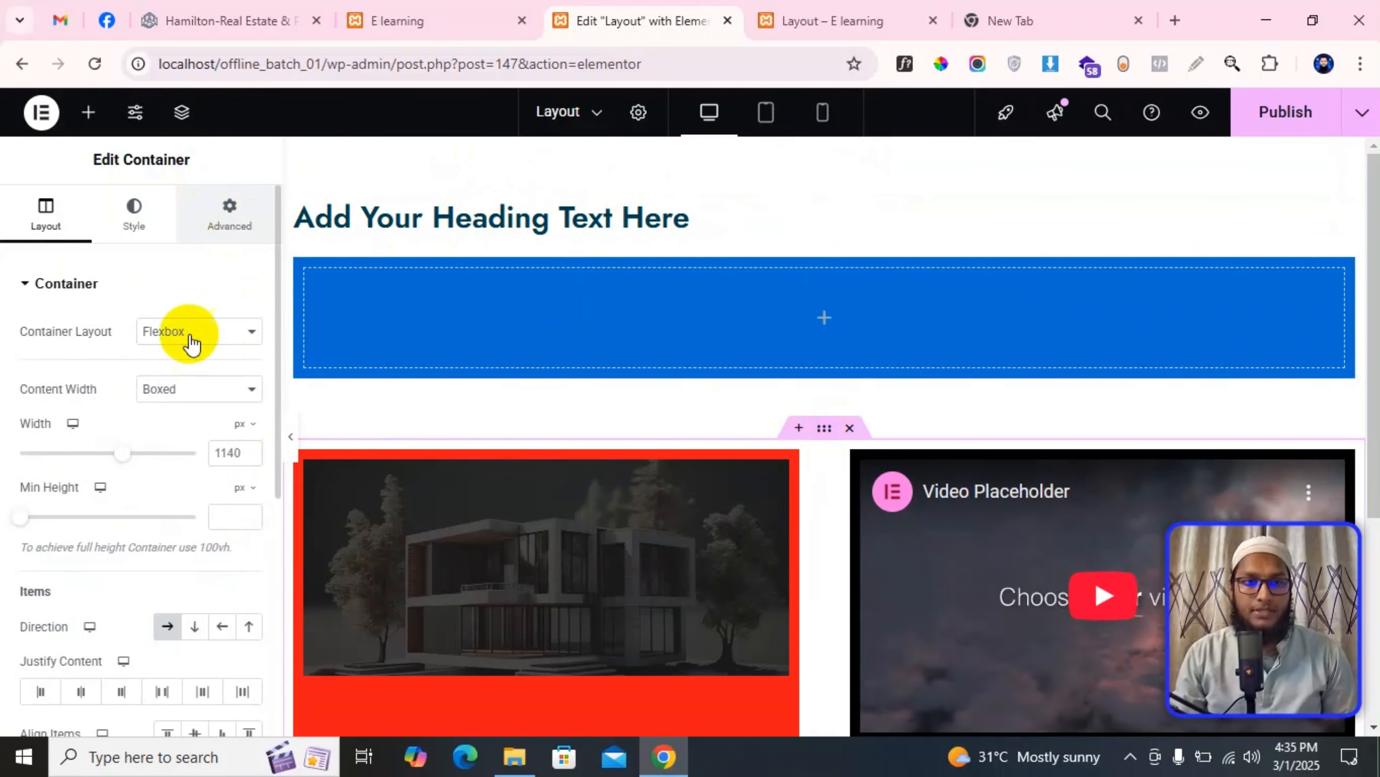
left_click(134, 216)
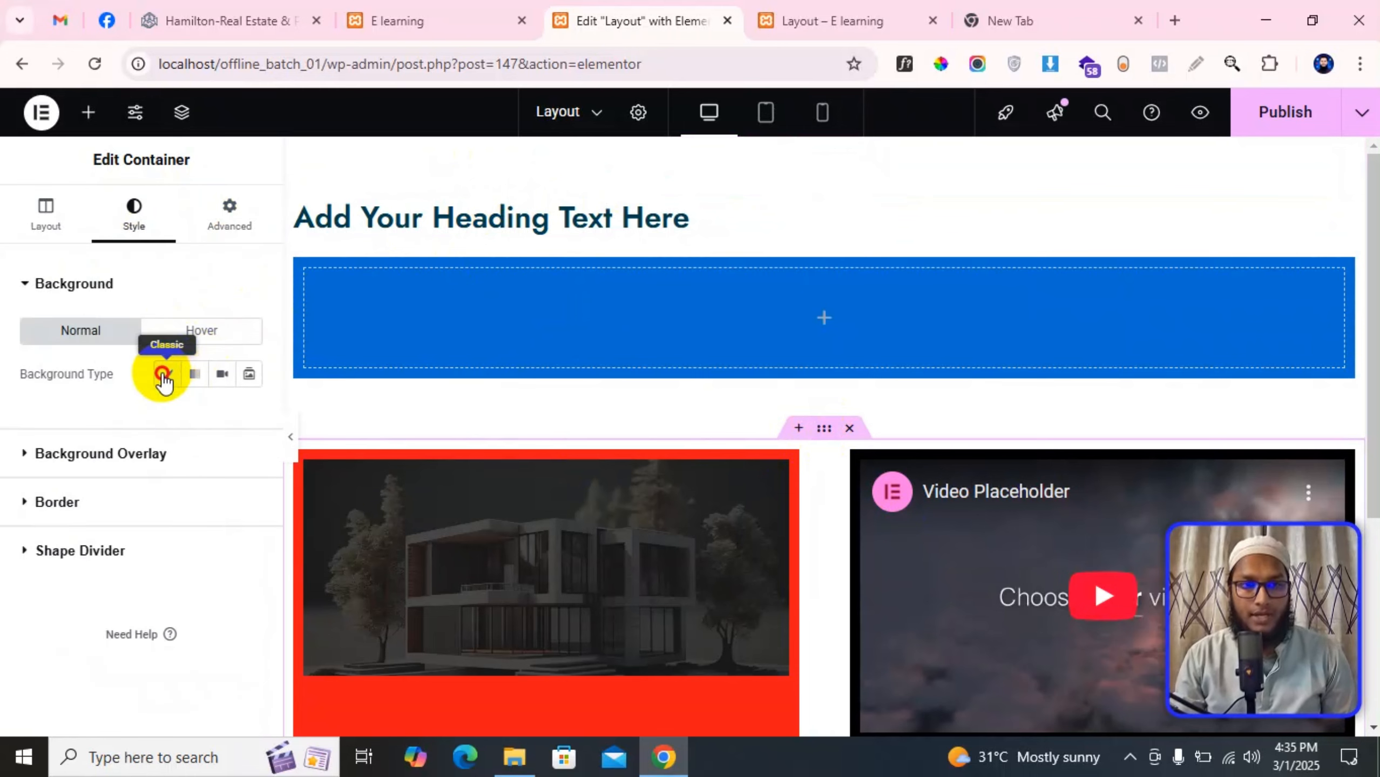
left_click(163, 374)
left_click(256, 410)
left_click(243, 517)
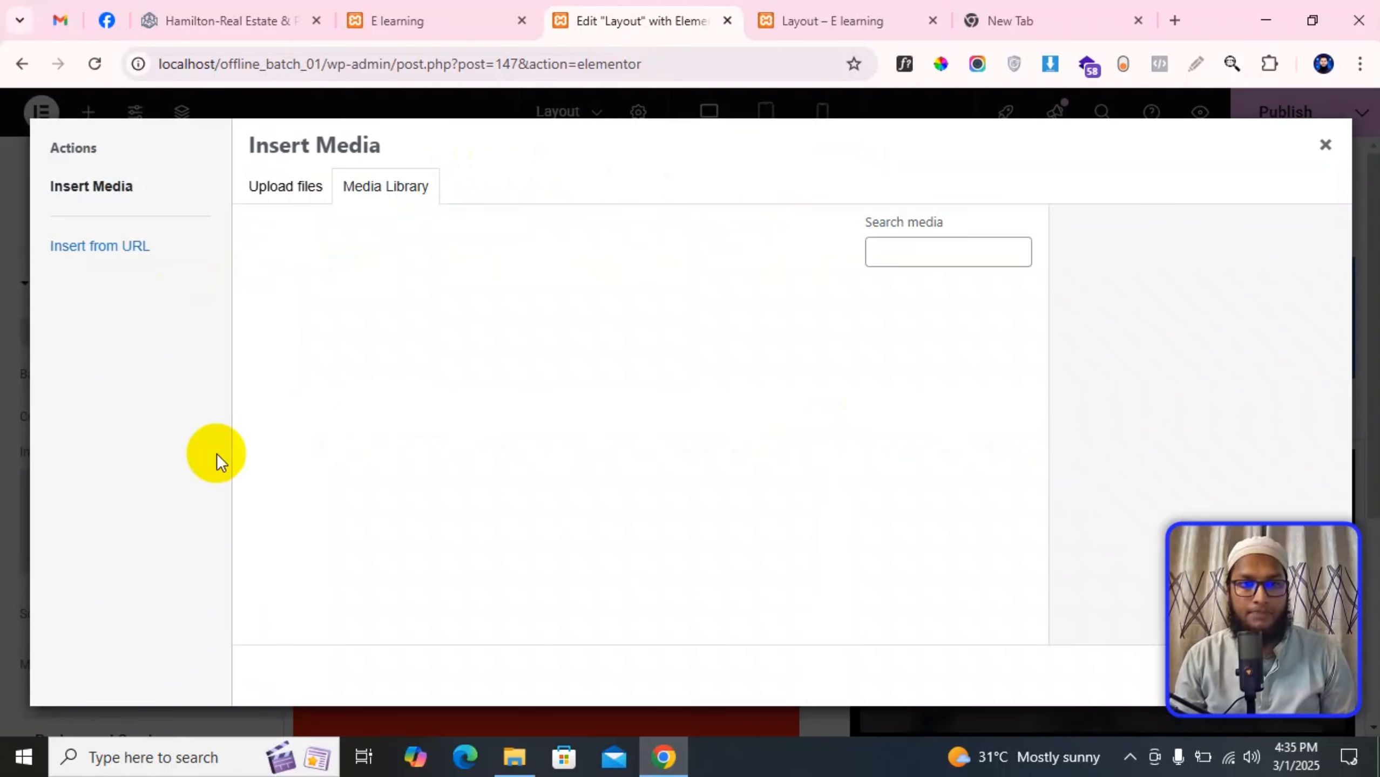
left_click(3, 433)
left_click(247, 416)
left_click_drag(136, 164, 114, 201)
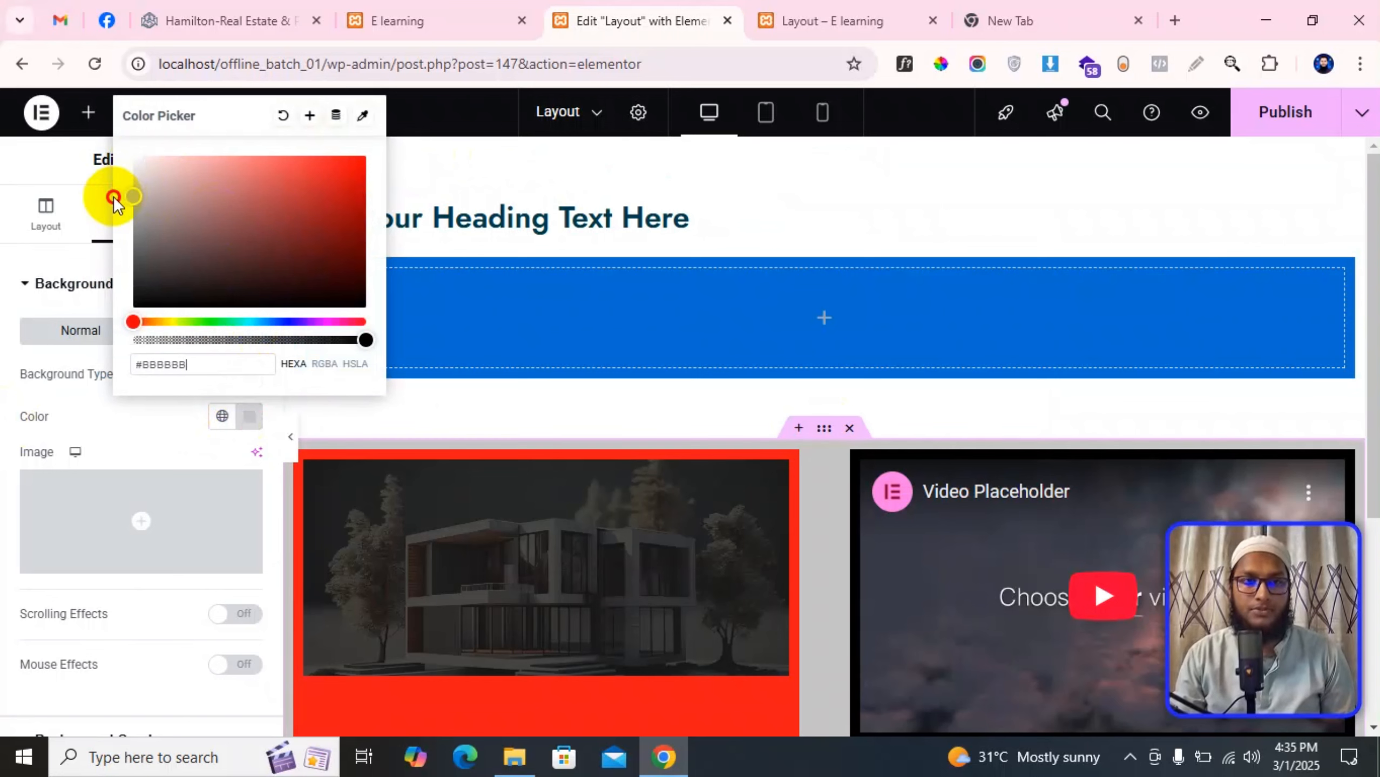
left_click(87, 416)
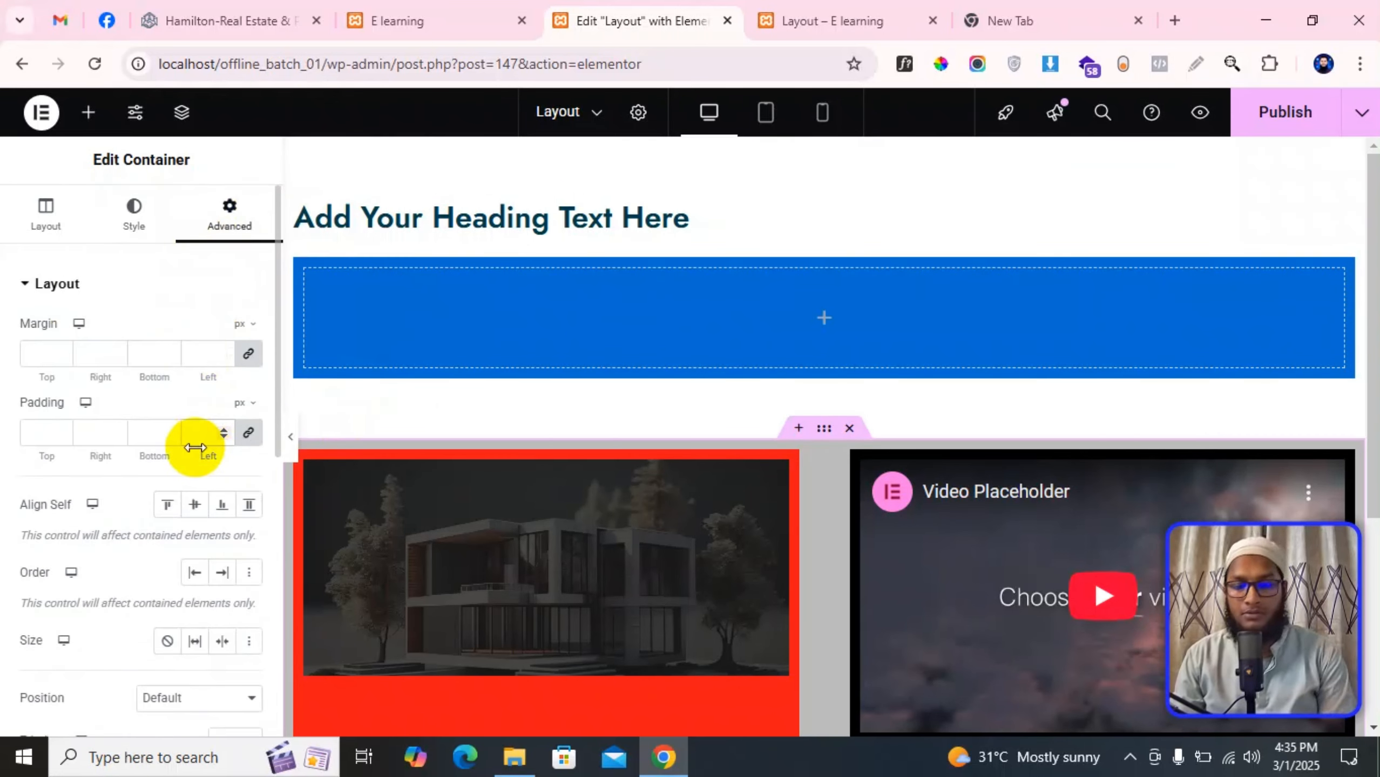
Step: Set the grey container's unlinked padding to 60 px top and bottom and 10 px on the sides, and check the spacing
left_click_drag(195, 448, 239, 445)
left_click(259, 437)
left_click_drag(40, 434, 27, 431)
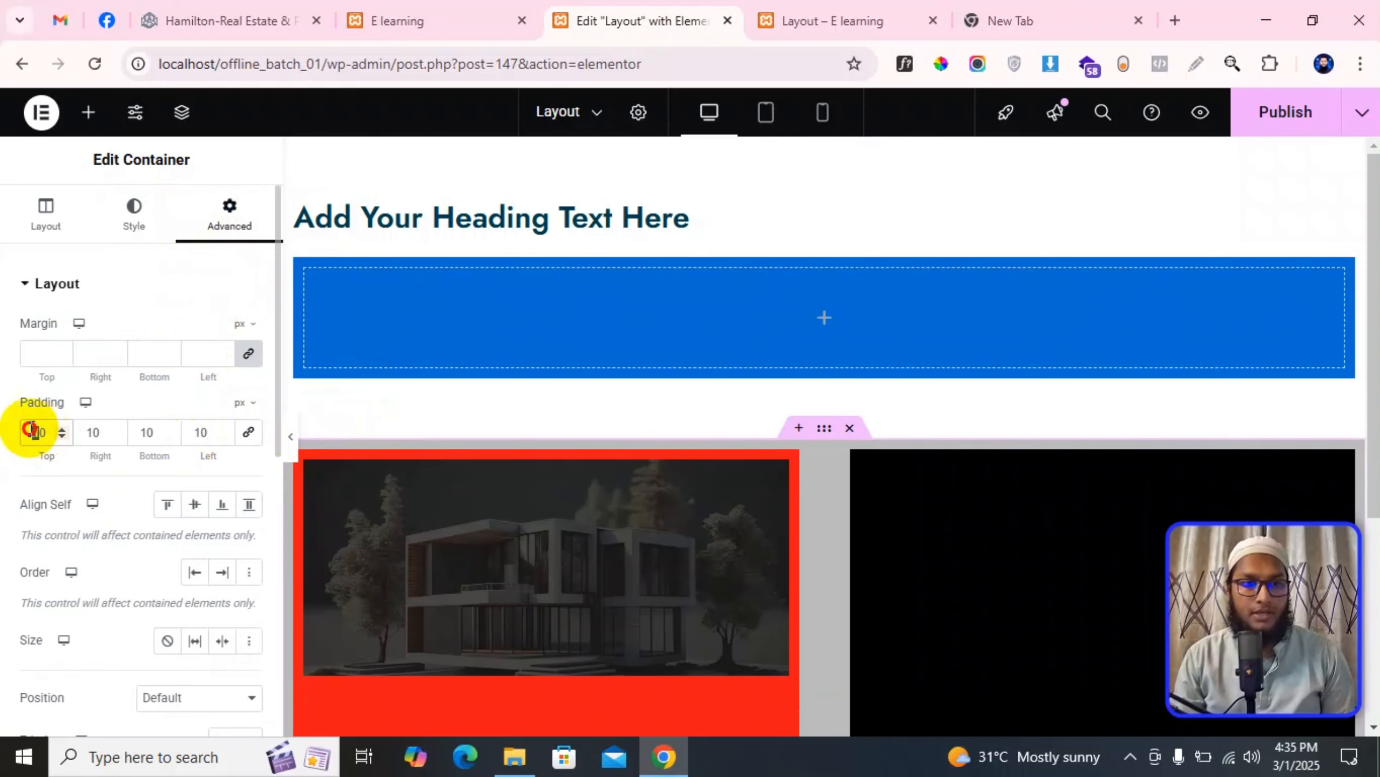
type("6")
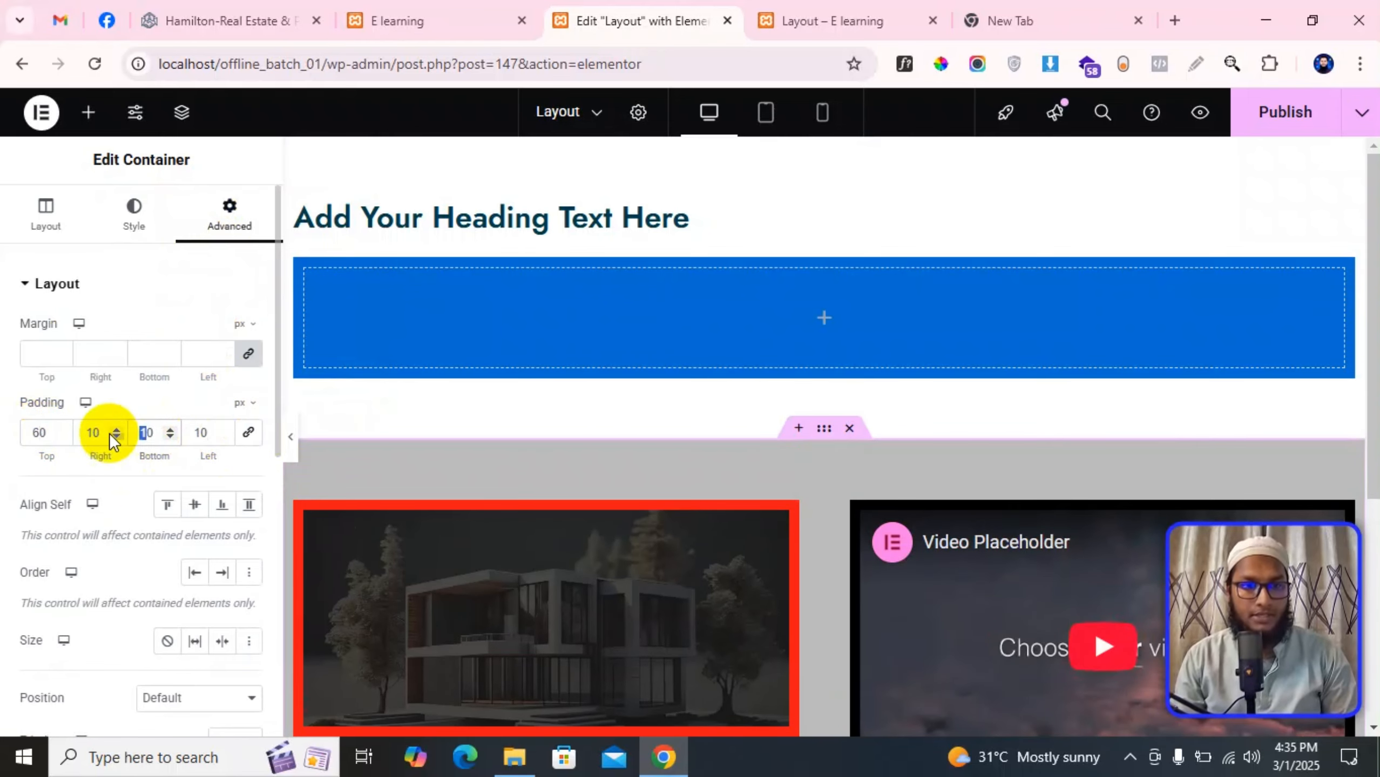
scroll(707, 433, "down", 3)
scroll(792, 381, "up", 3)
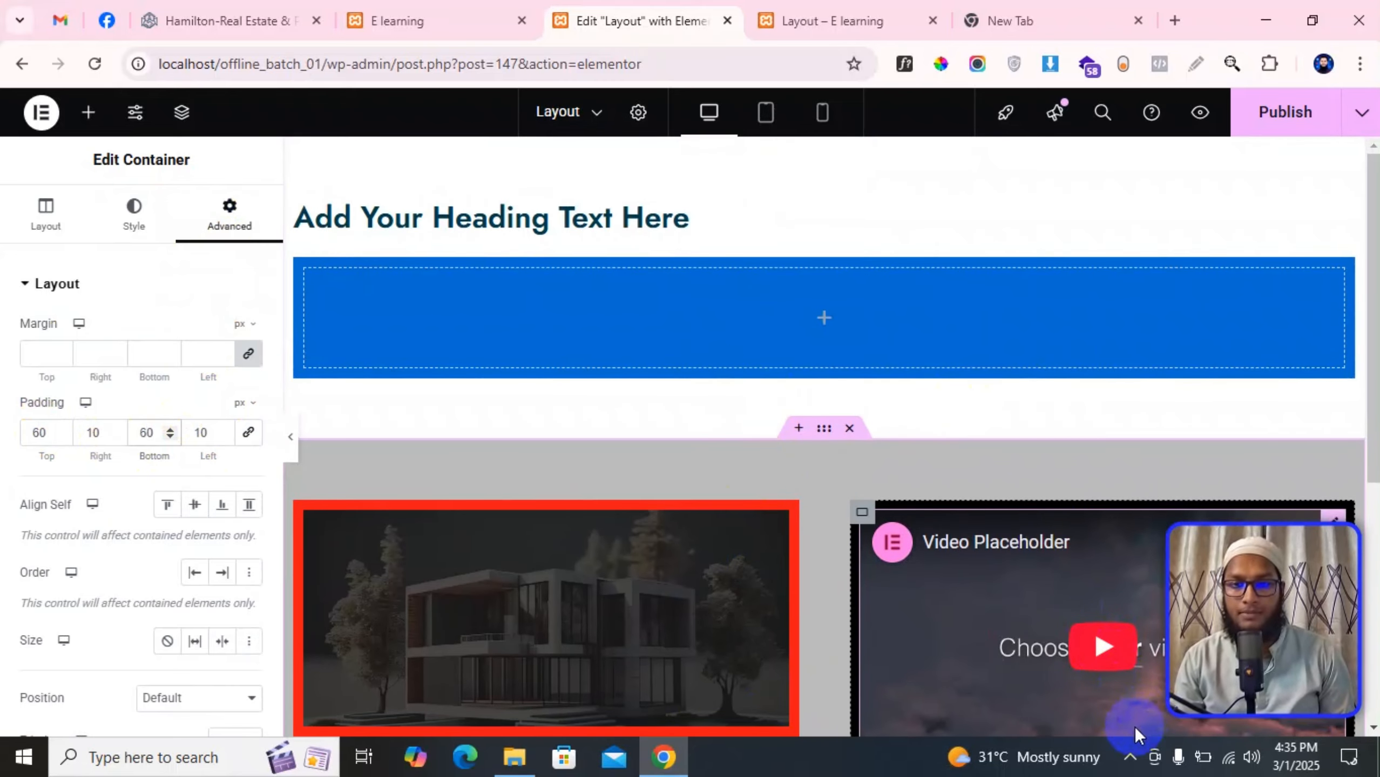
scroll(837, 493, "down", 5)
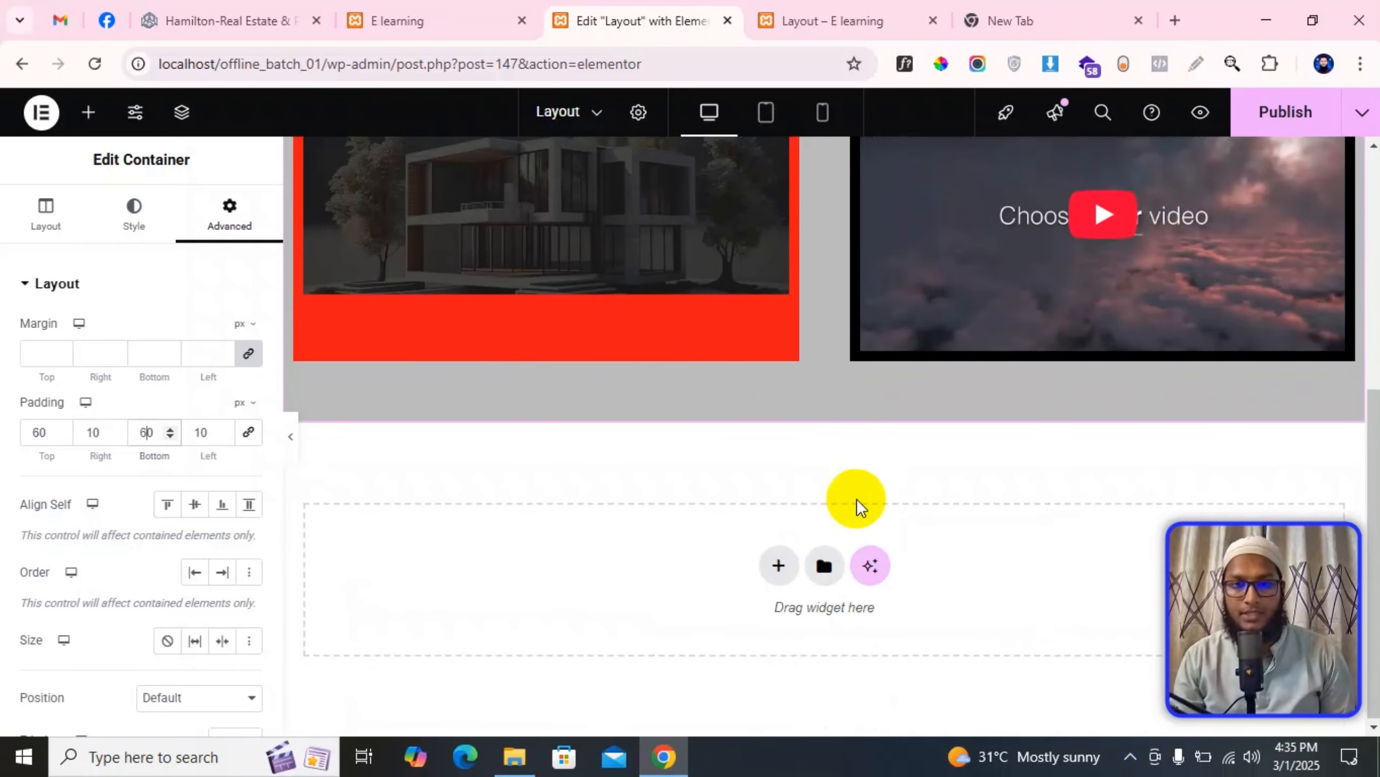
scroll(856, 499, "up", 5)
scroll(728, 472, "down", 5)
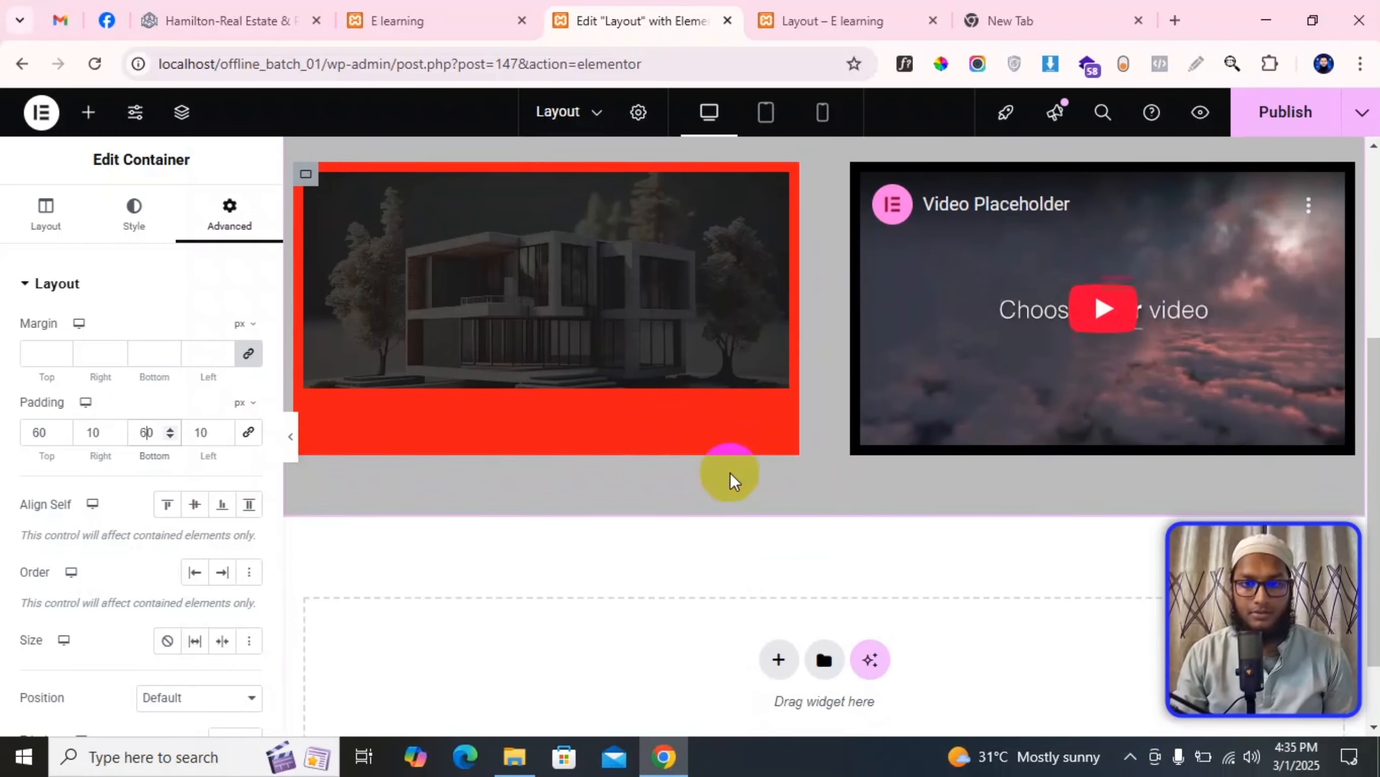